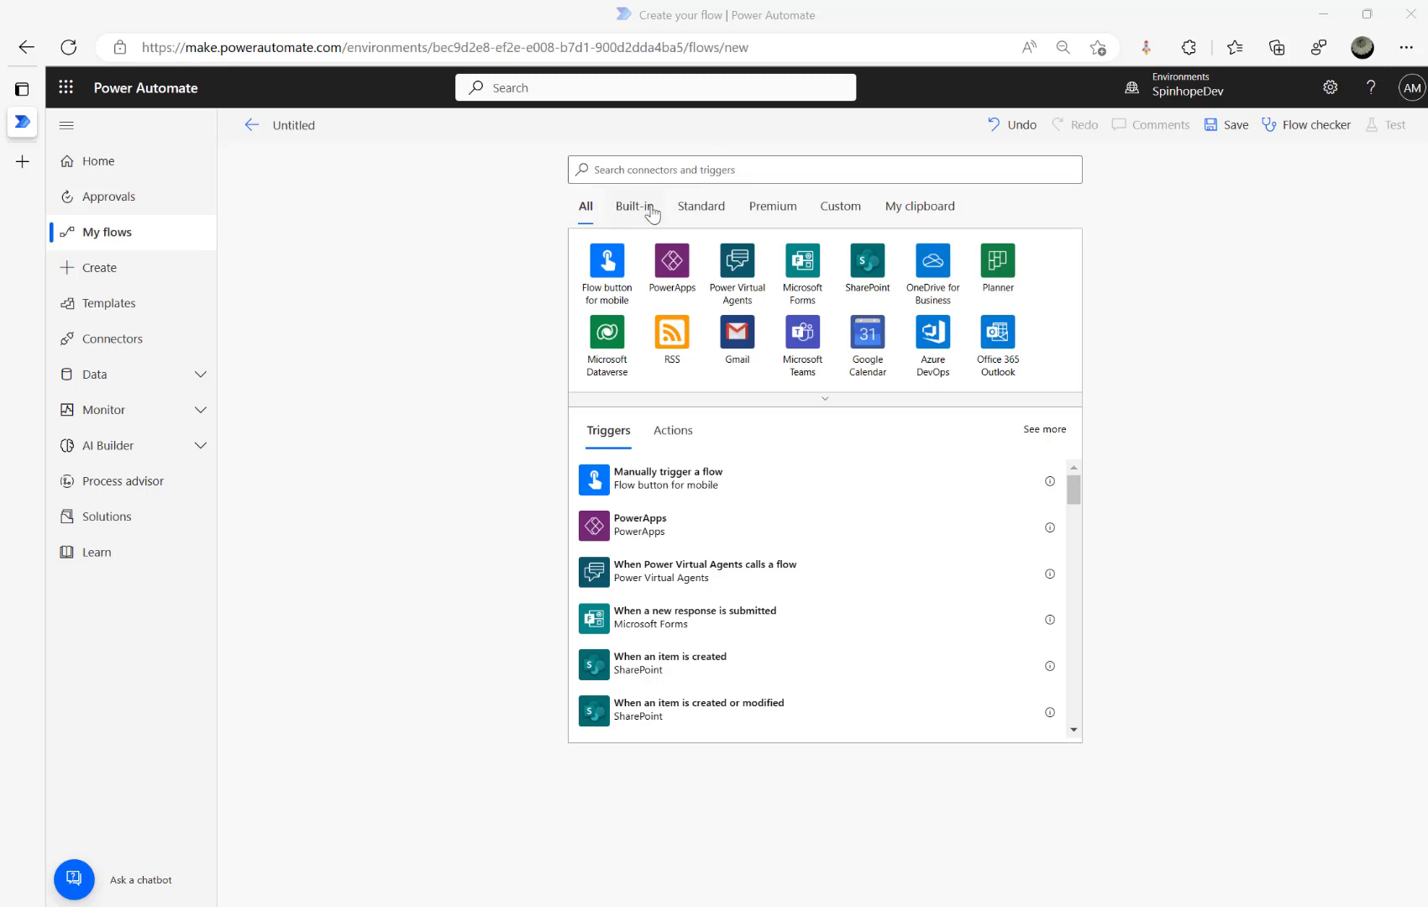
# Start the flow with the OneDrive for Business 'When a file is created' trigger.
pyautogui.click(664, 175)
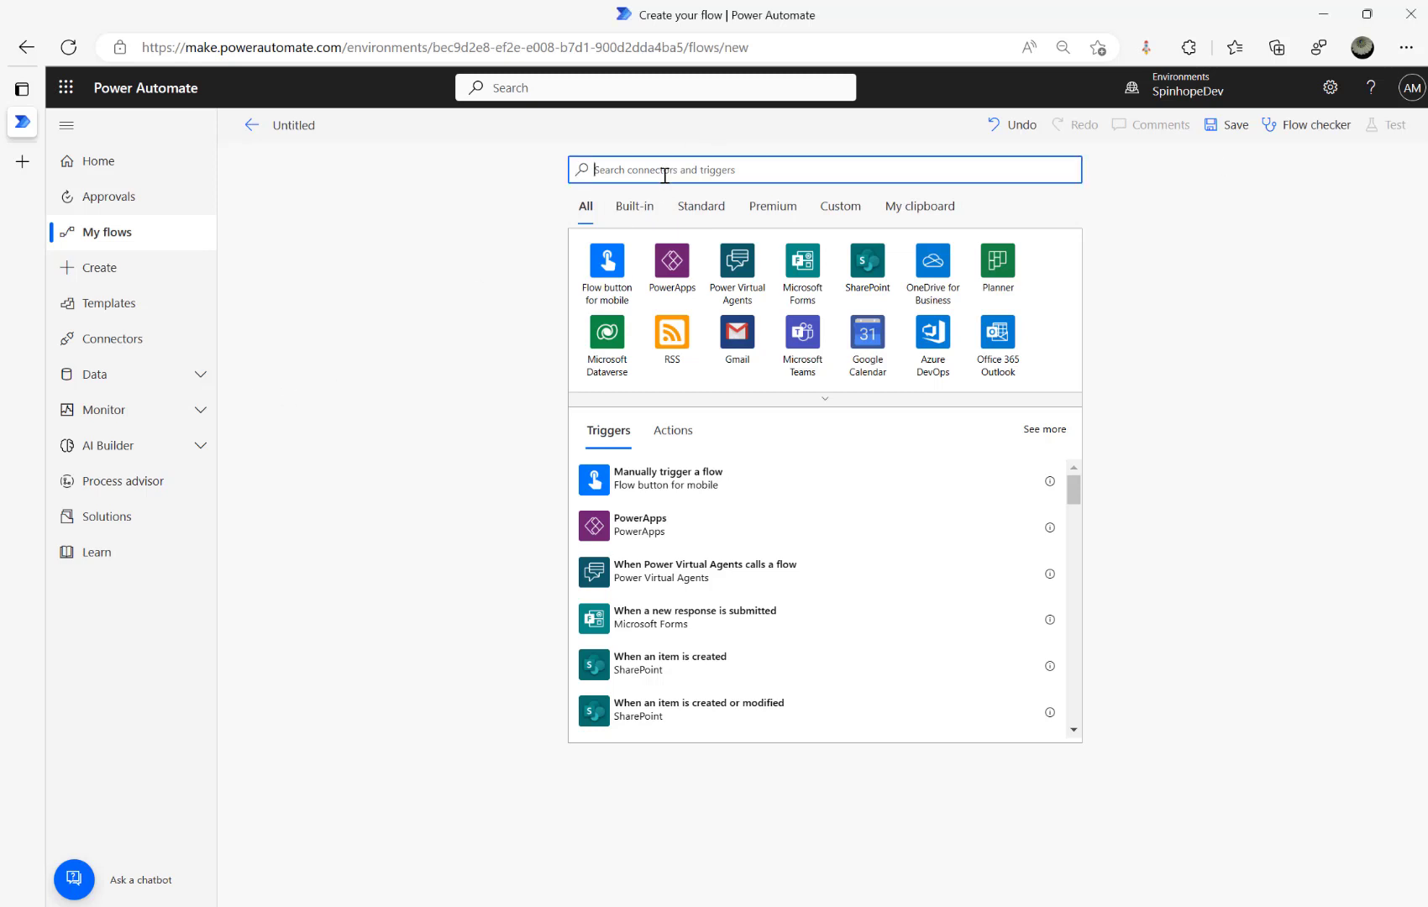
pyautogui.click(947, 285)
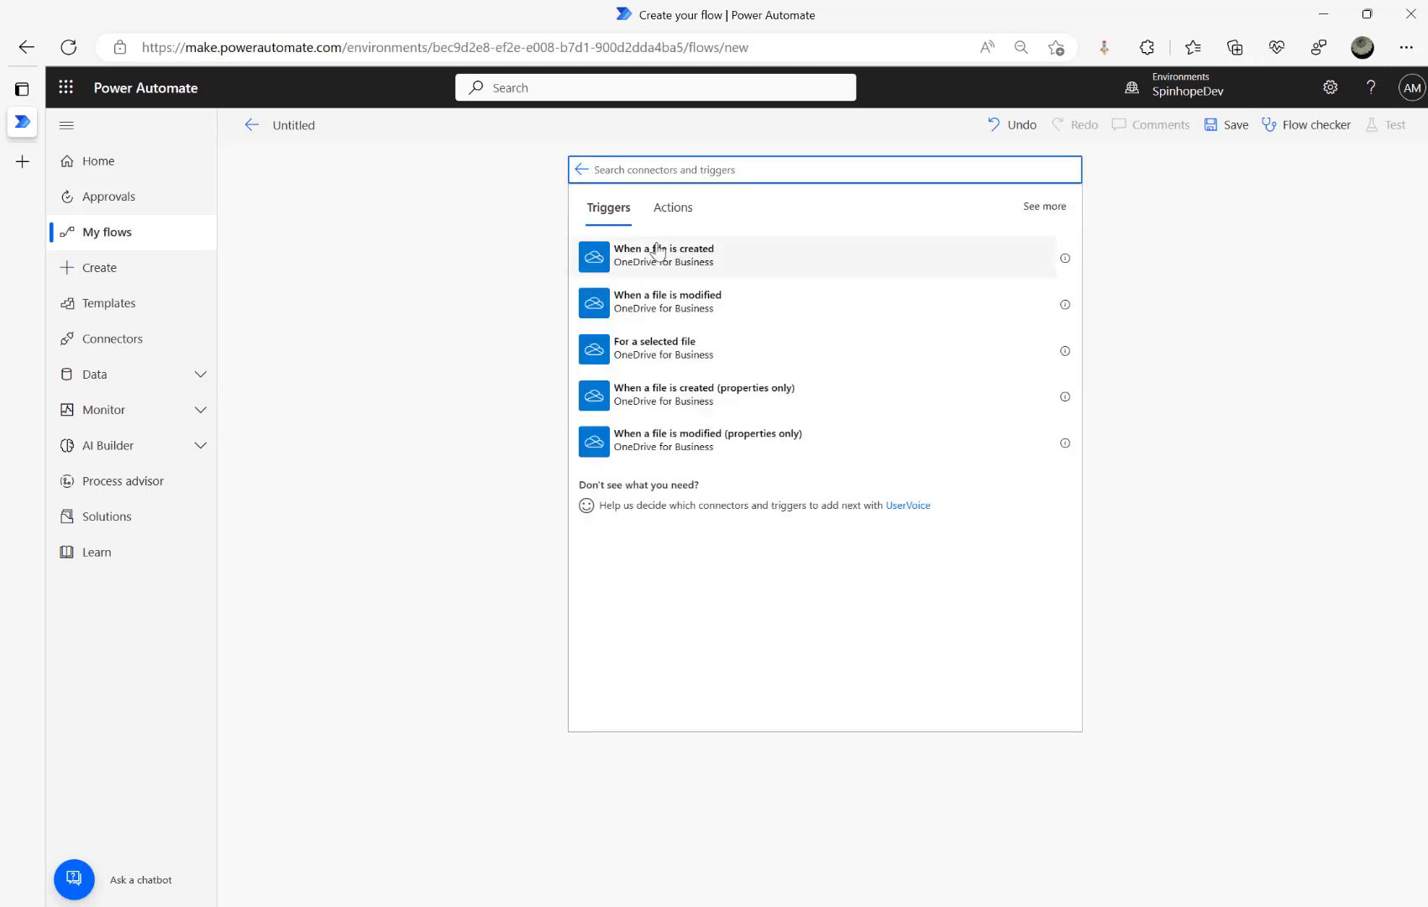
pyautogui.click(684, 271)
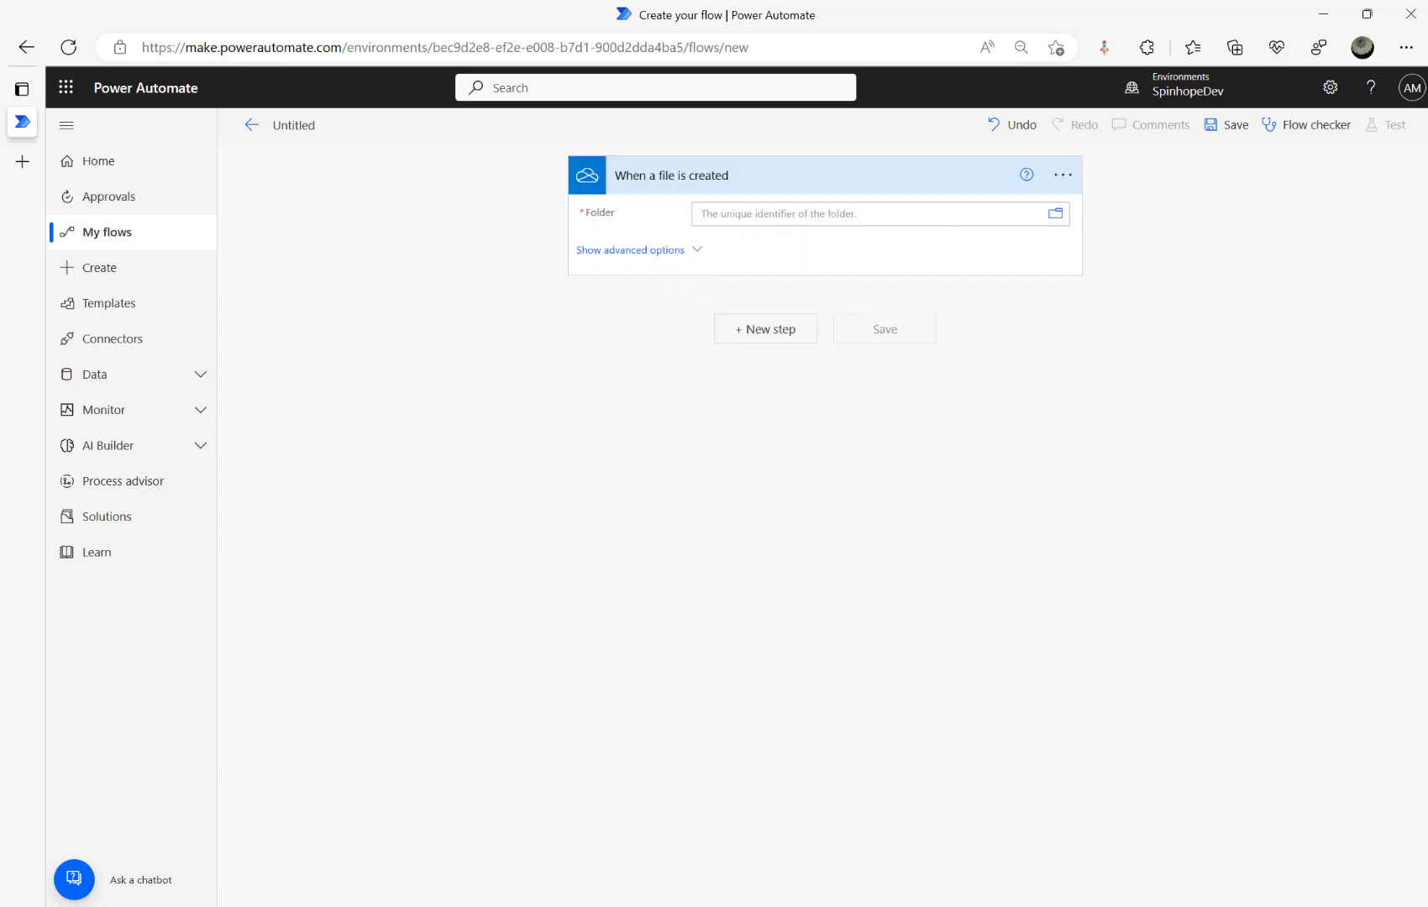
# Set the trigger to watch the /FlowDemo folder under Root.
pyautogui.click(1054, 219)
pyautogui.click(1054, 219)
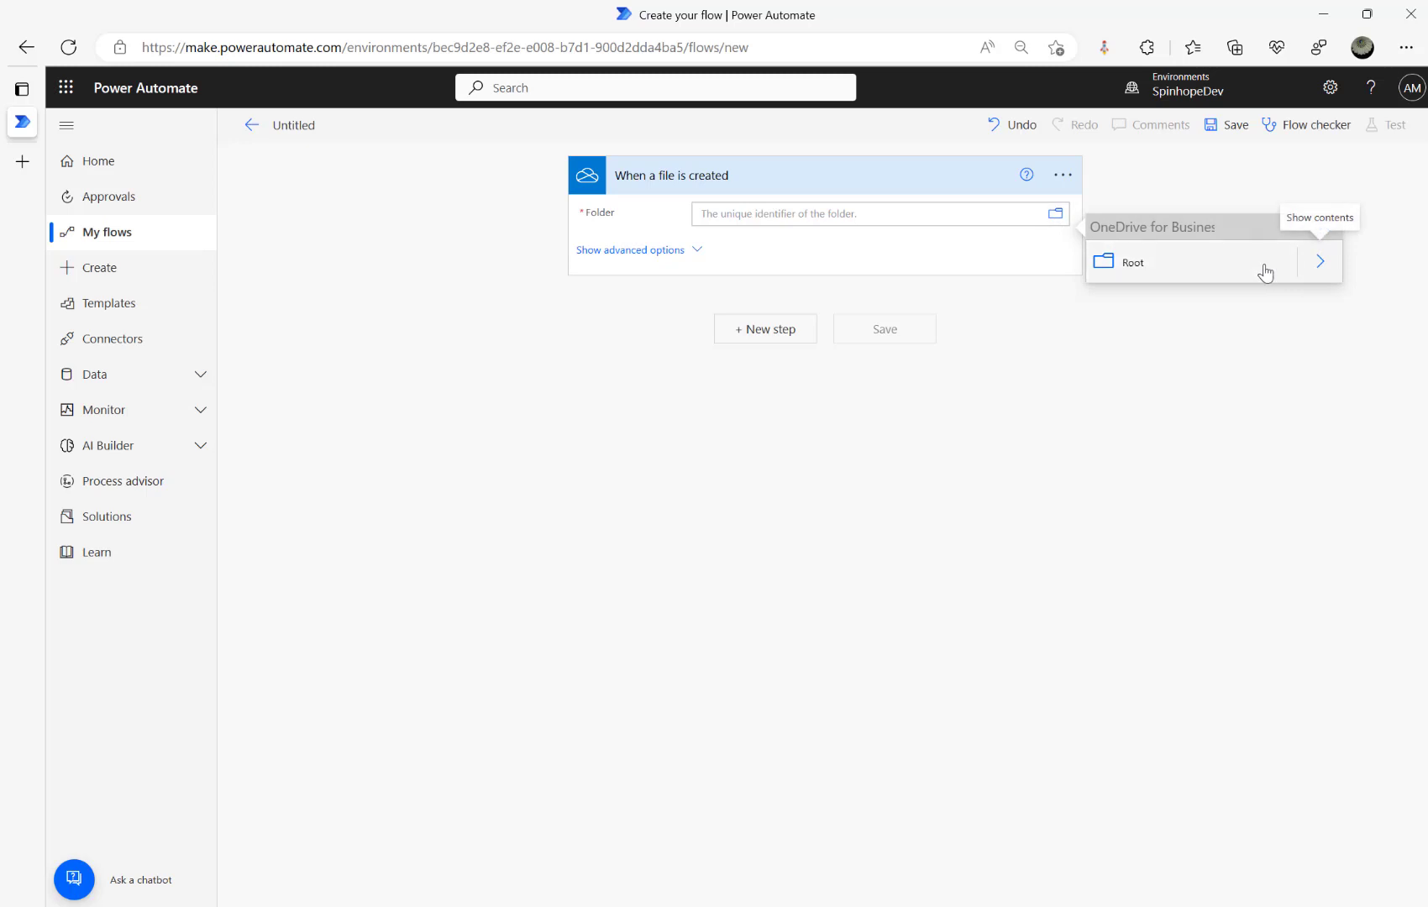
pyautogui.click(1334, 271)
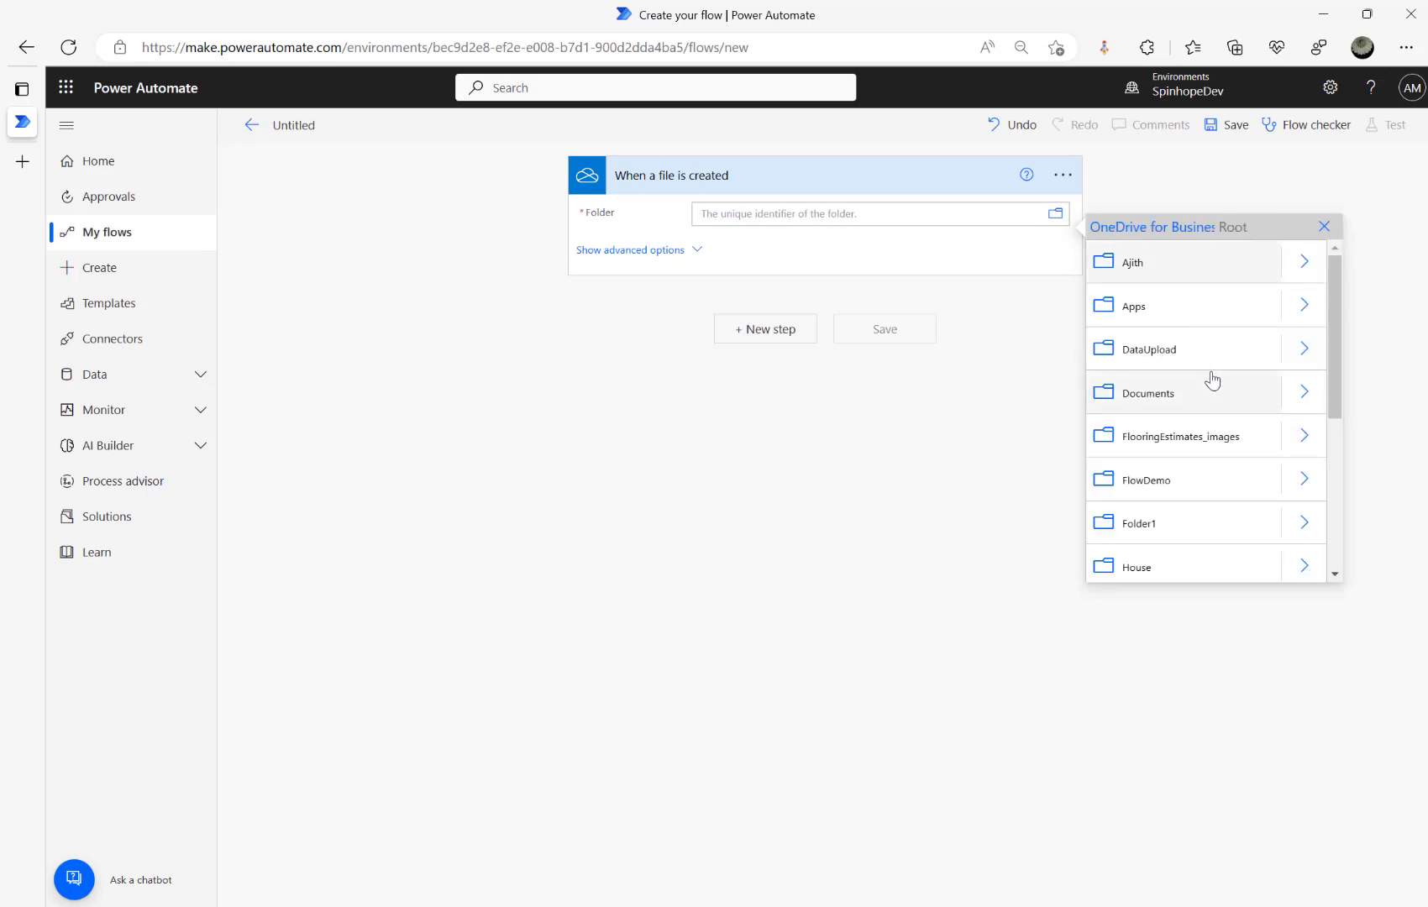
pyautogui.click(1138, 484)
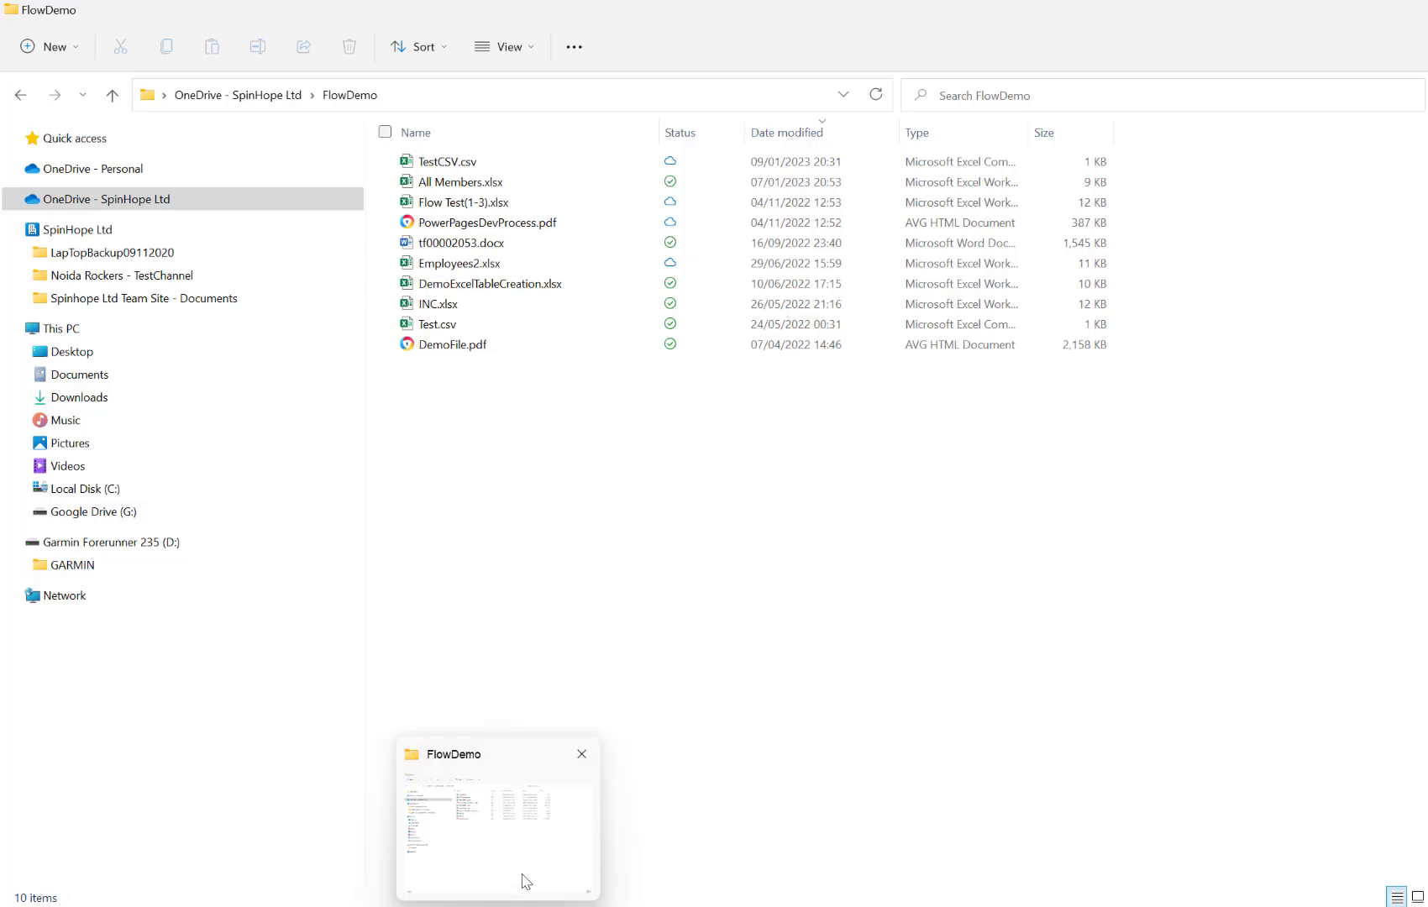
# Go up to OneDrive - SpinHope Ltd, then open and close Employee.xlsx.
pyautogui.click(525, 883)
pyautogui.click(252, 95)
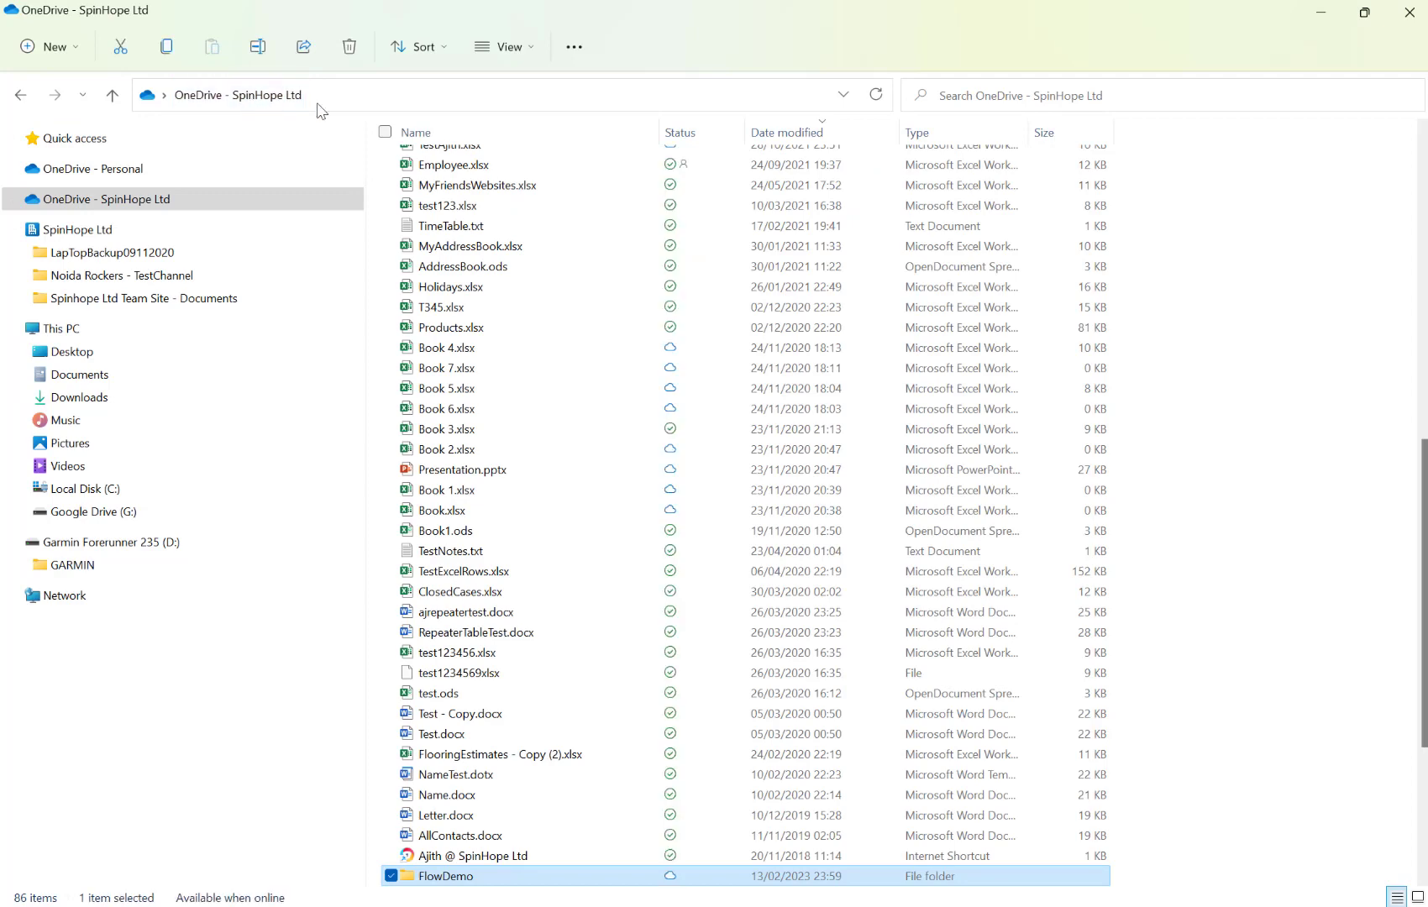
pyautogui.click(458, 168)
pyautogui.doubleClick(458, 168)
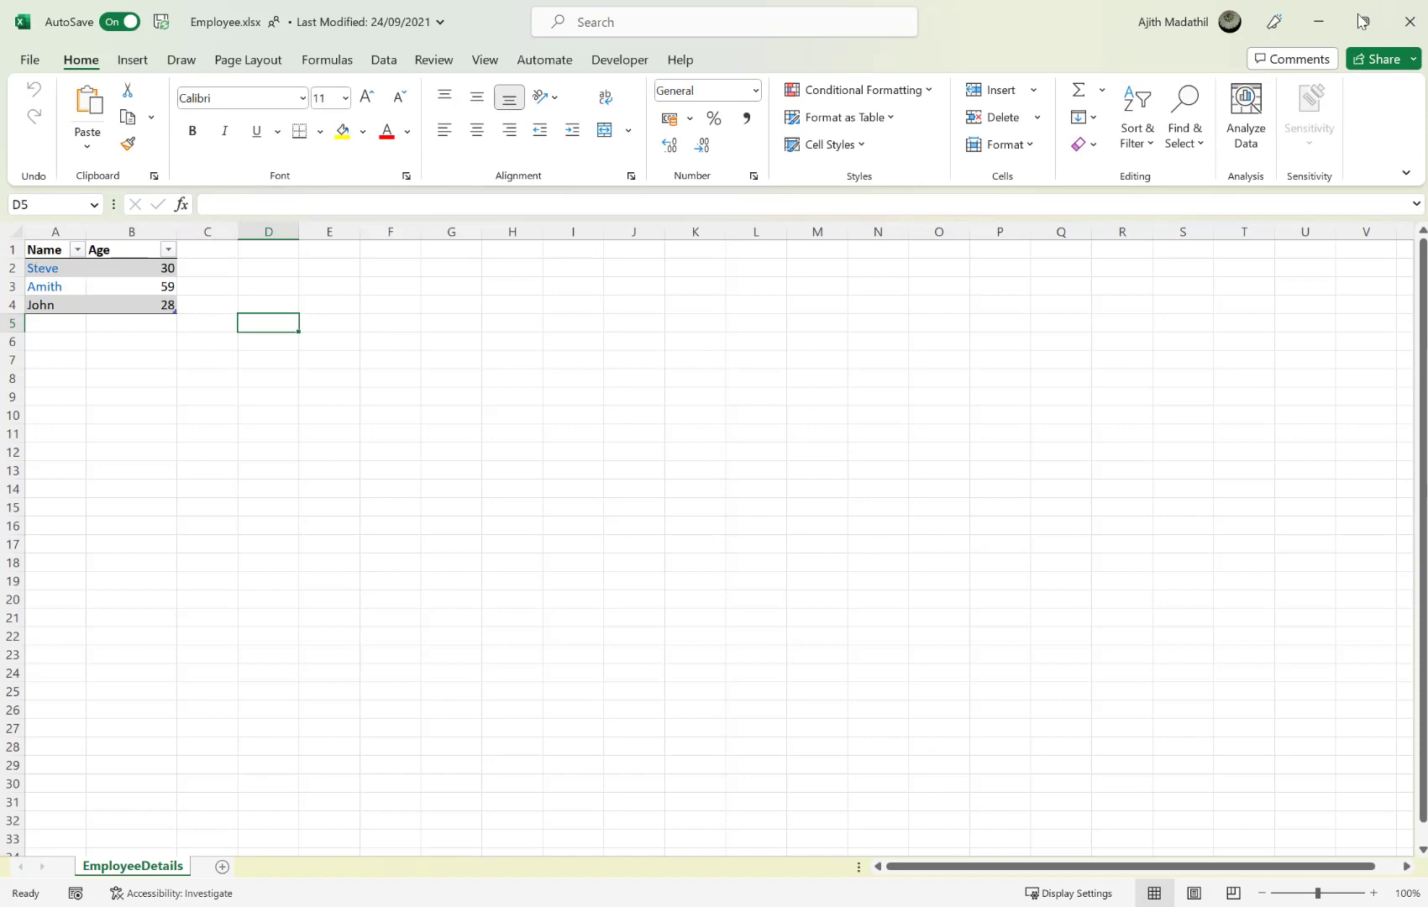
pyautogui.click(1409, 22)
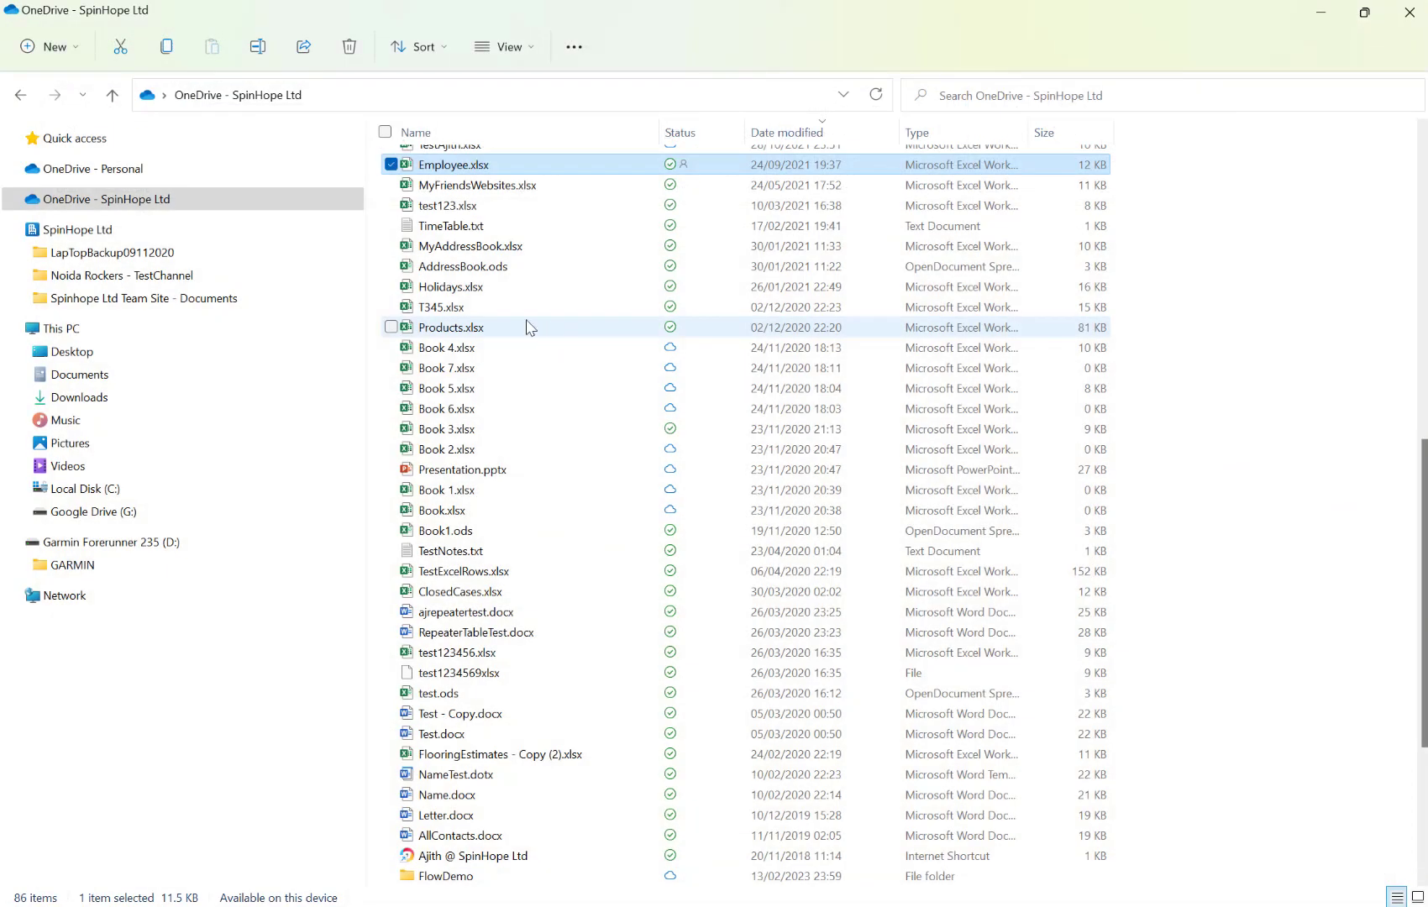
# Open Employees.xlsx from the OneDrive - SpinHope Ltd folder in Excel.
pyautogui.scroll(4, 526, 325)
pyautogui.scroll(8, 525, 325)
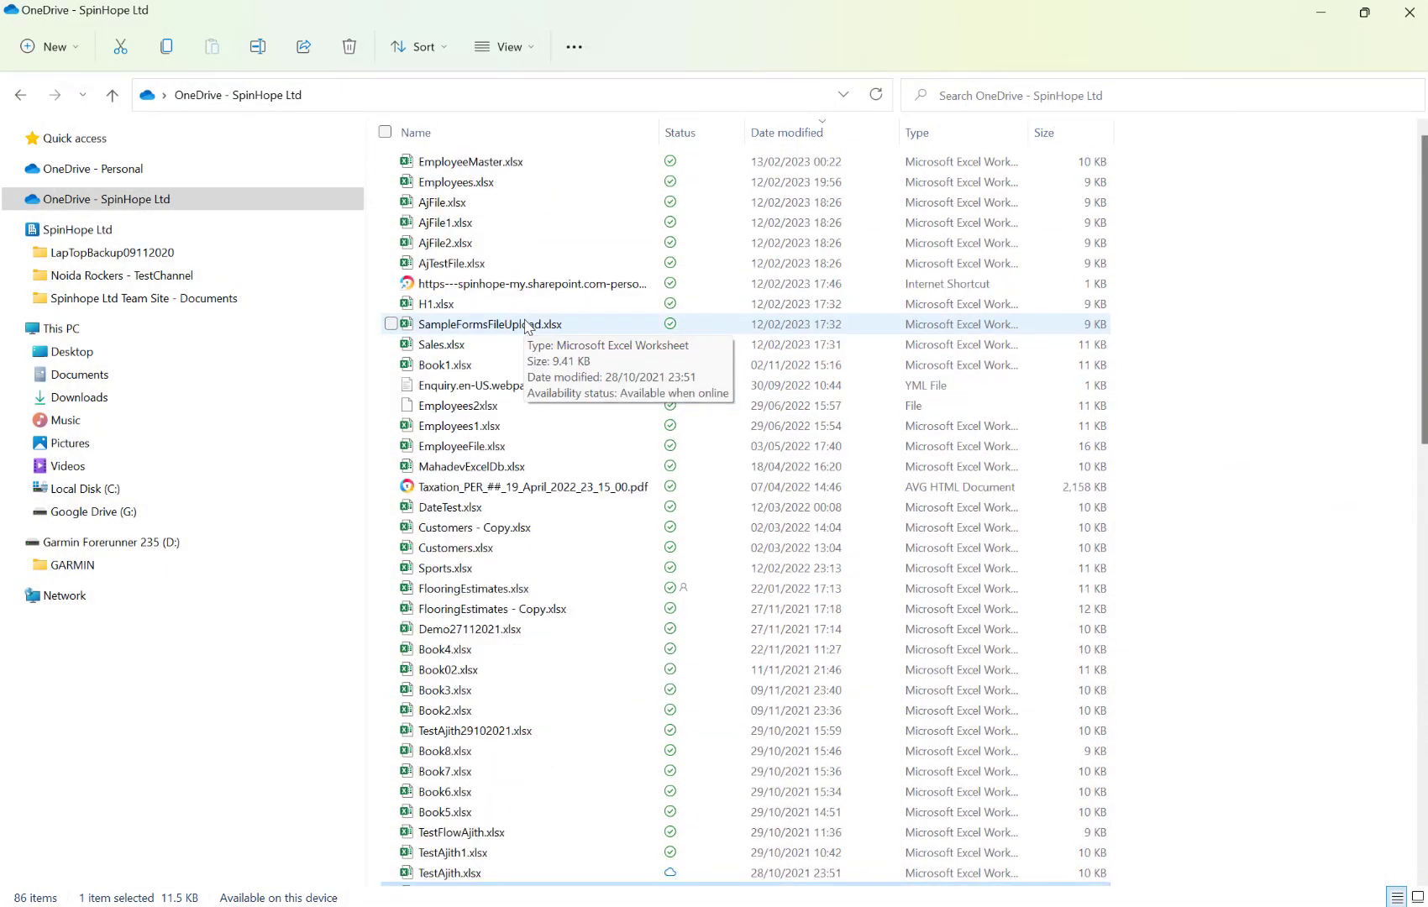
pyautogui.click(476, 183)
pyautogui.doubleClick(475, 188)
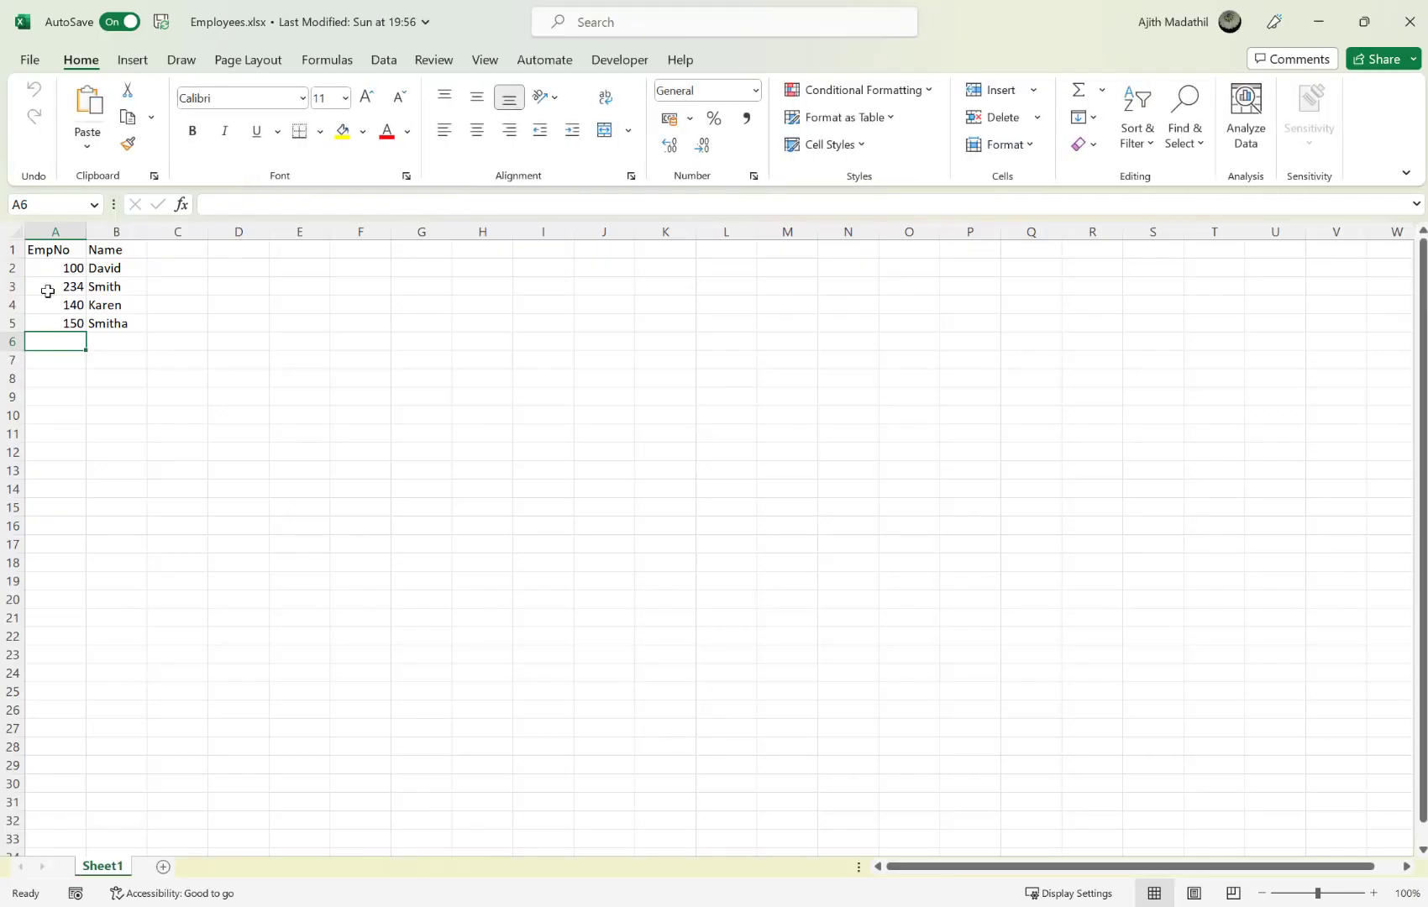
# Check the EmpNo and Name headers and first EmpNo value, then close Excel and minimize File Explorer.
pyautogui.click(48, 249)
pyautogui.click(128, 250)
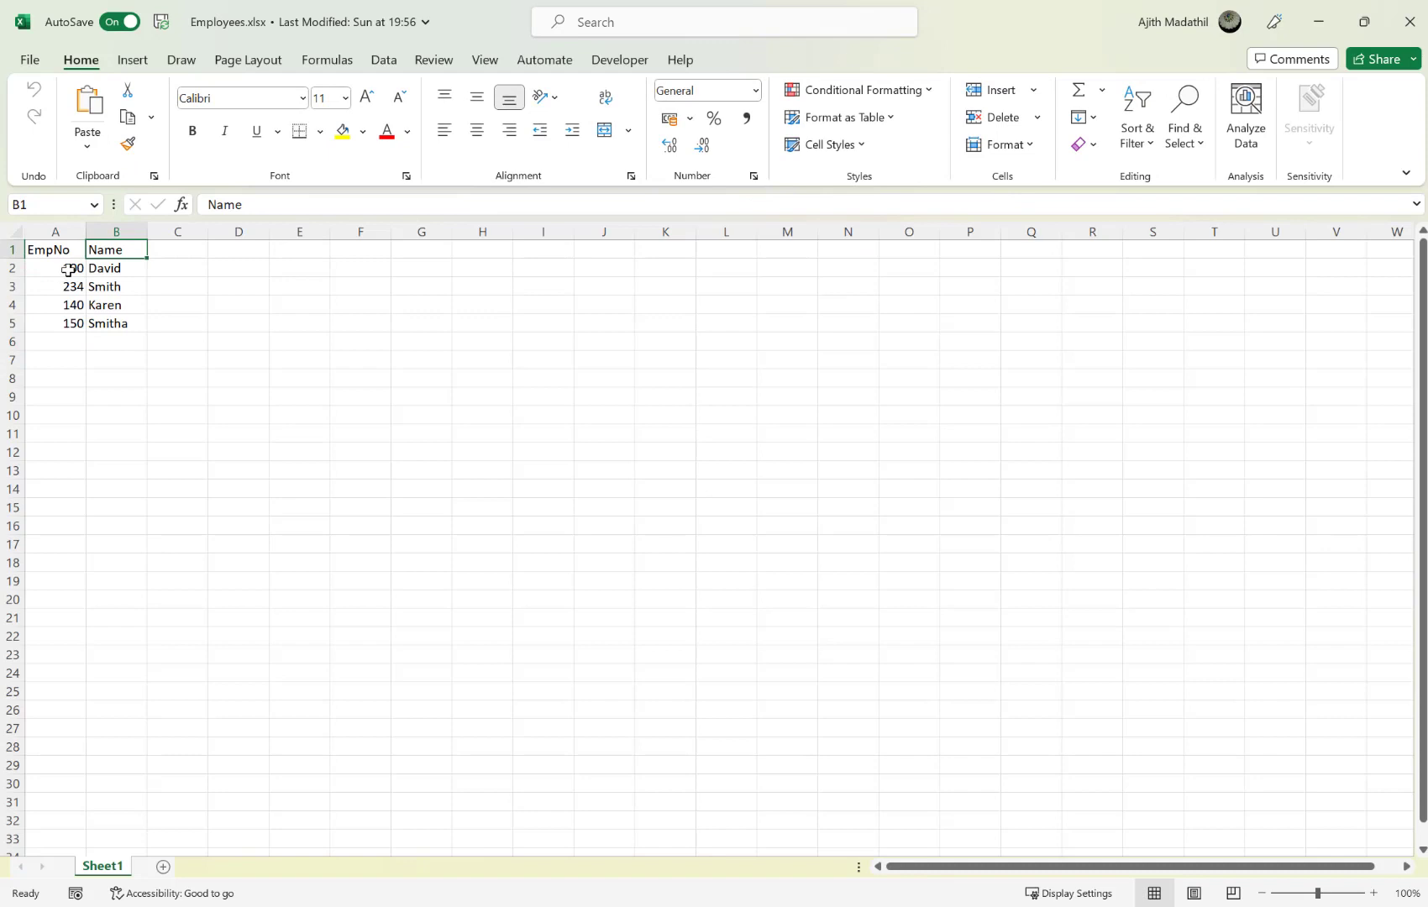
pyautogui.click(69, 269)
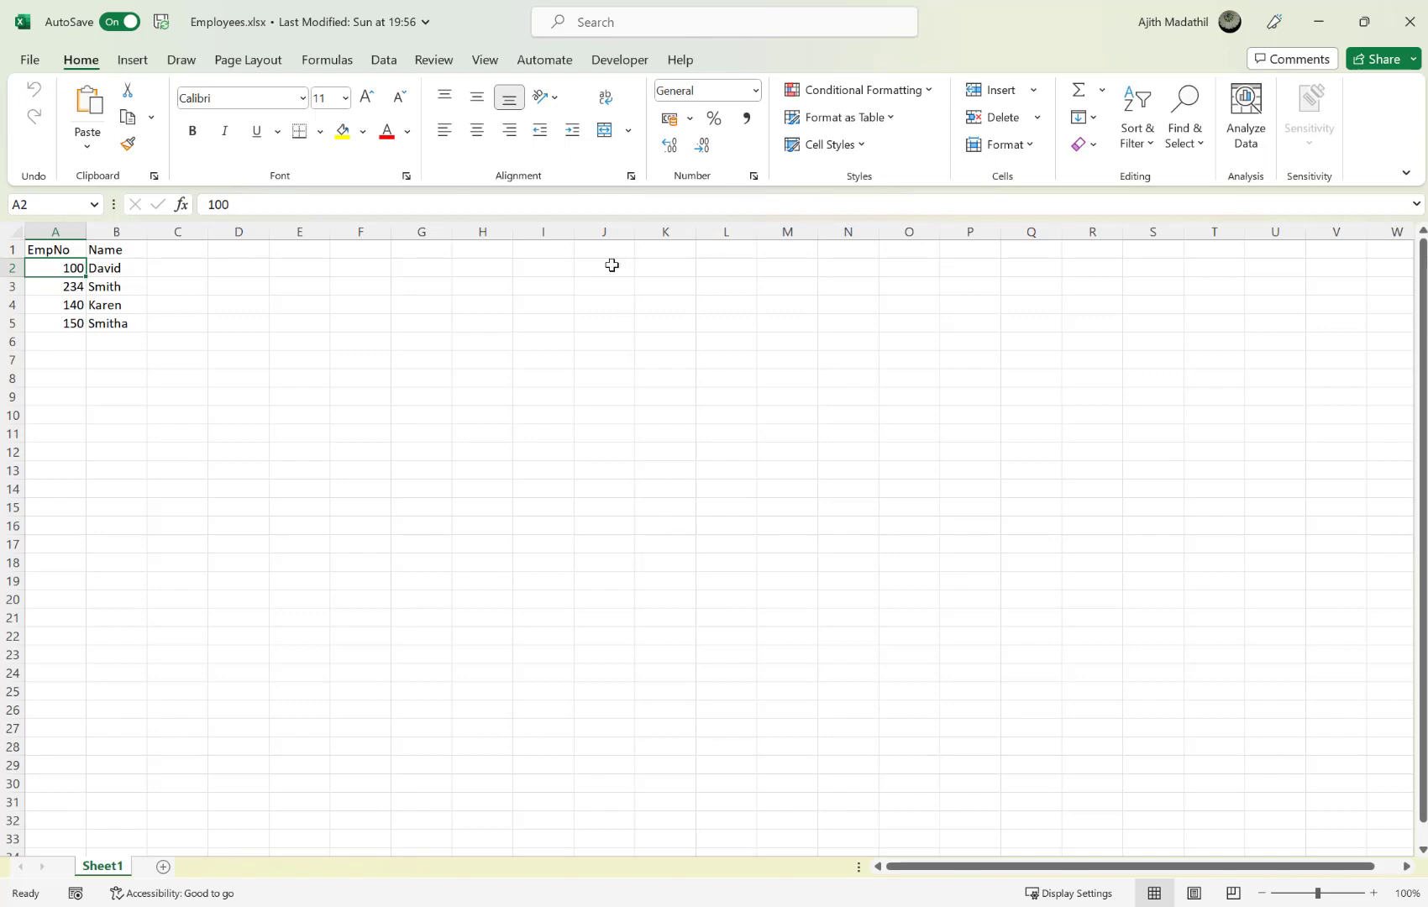
pyautogui.click(1408, 22)
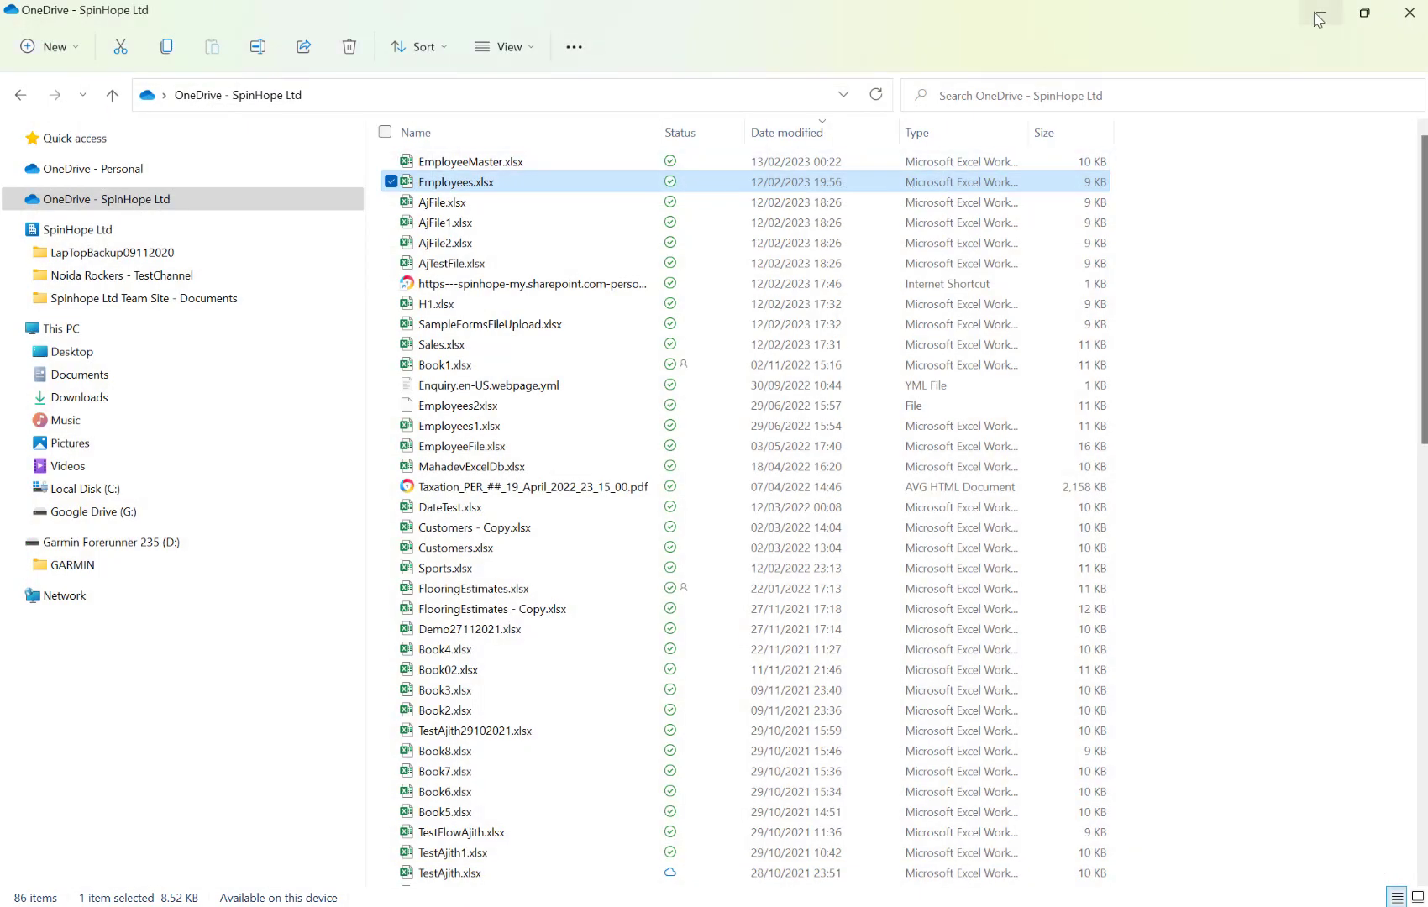
pyautogui.click(1322, 17)
# Add a Compose action after the trigger with File identifier as its input.
pyautogui.click(748, 335)
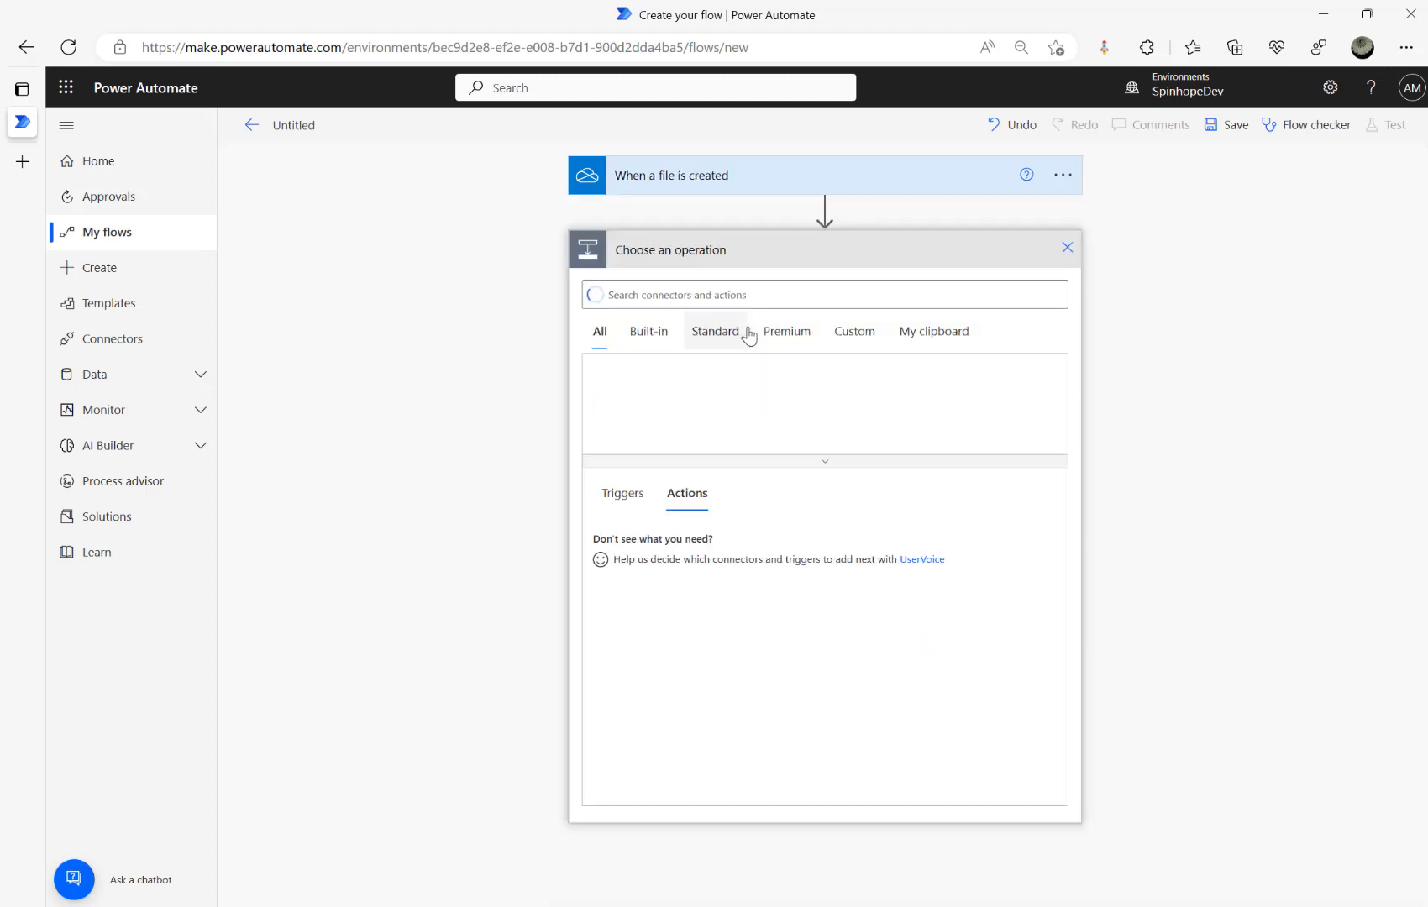
pyautogui.click(748, 299)
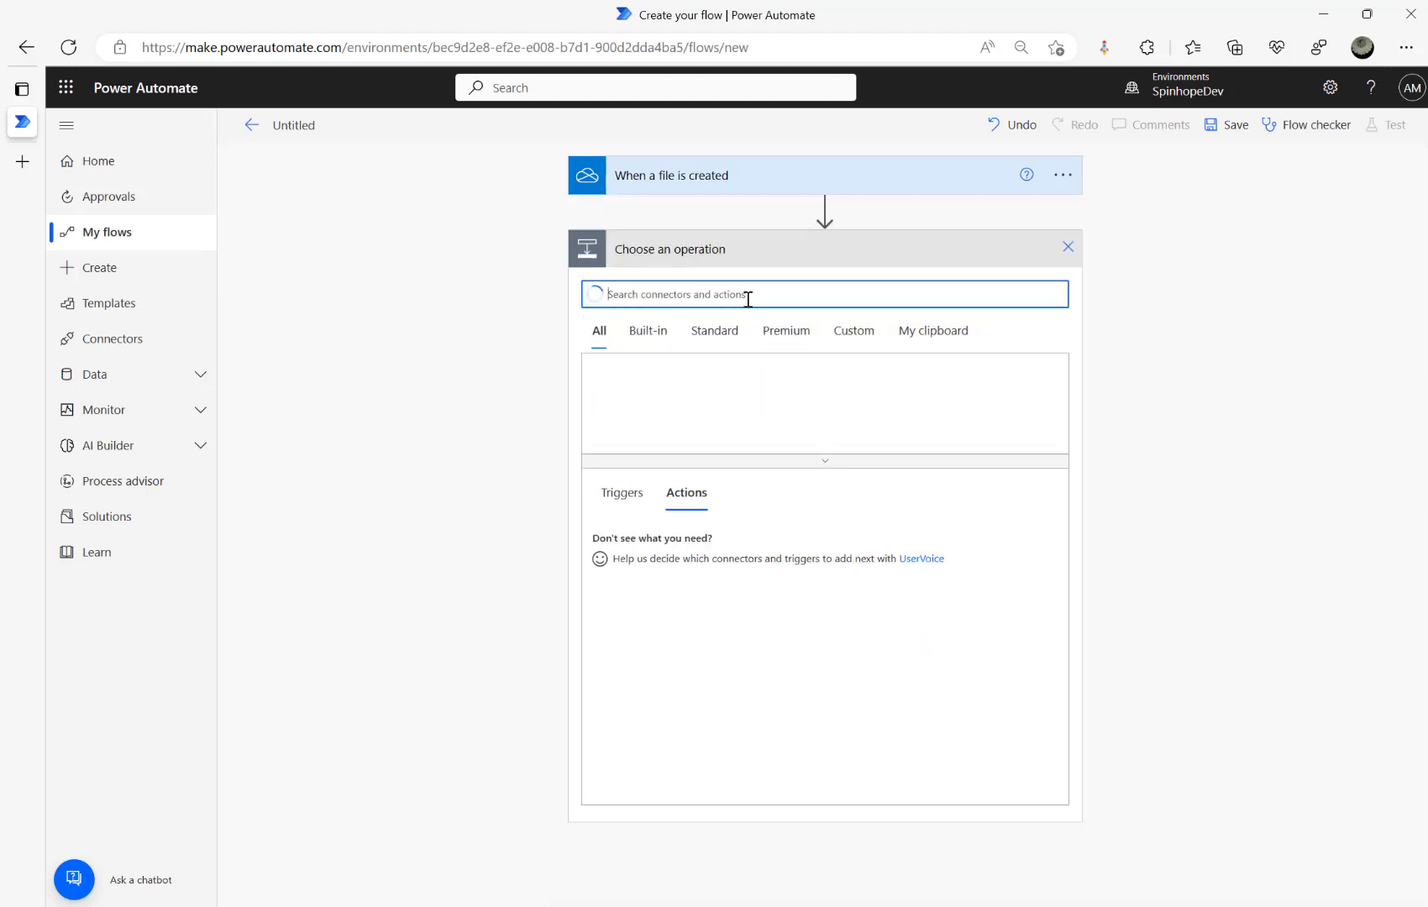
pyautogui.write('compose')
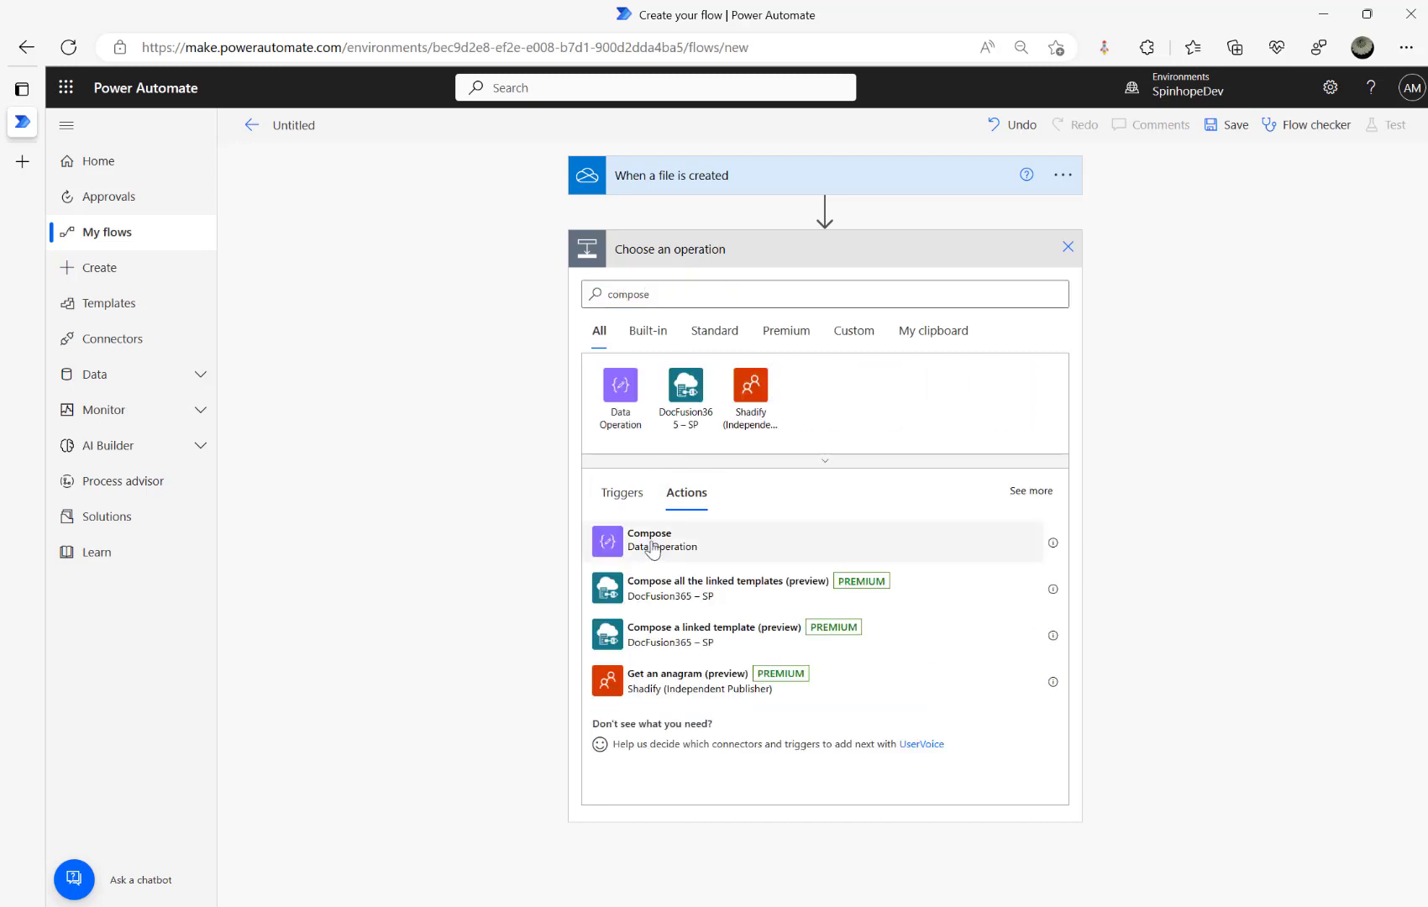
pyautogui.click(651, 550)
pyautogui.click(742, 289)
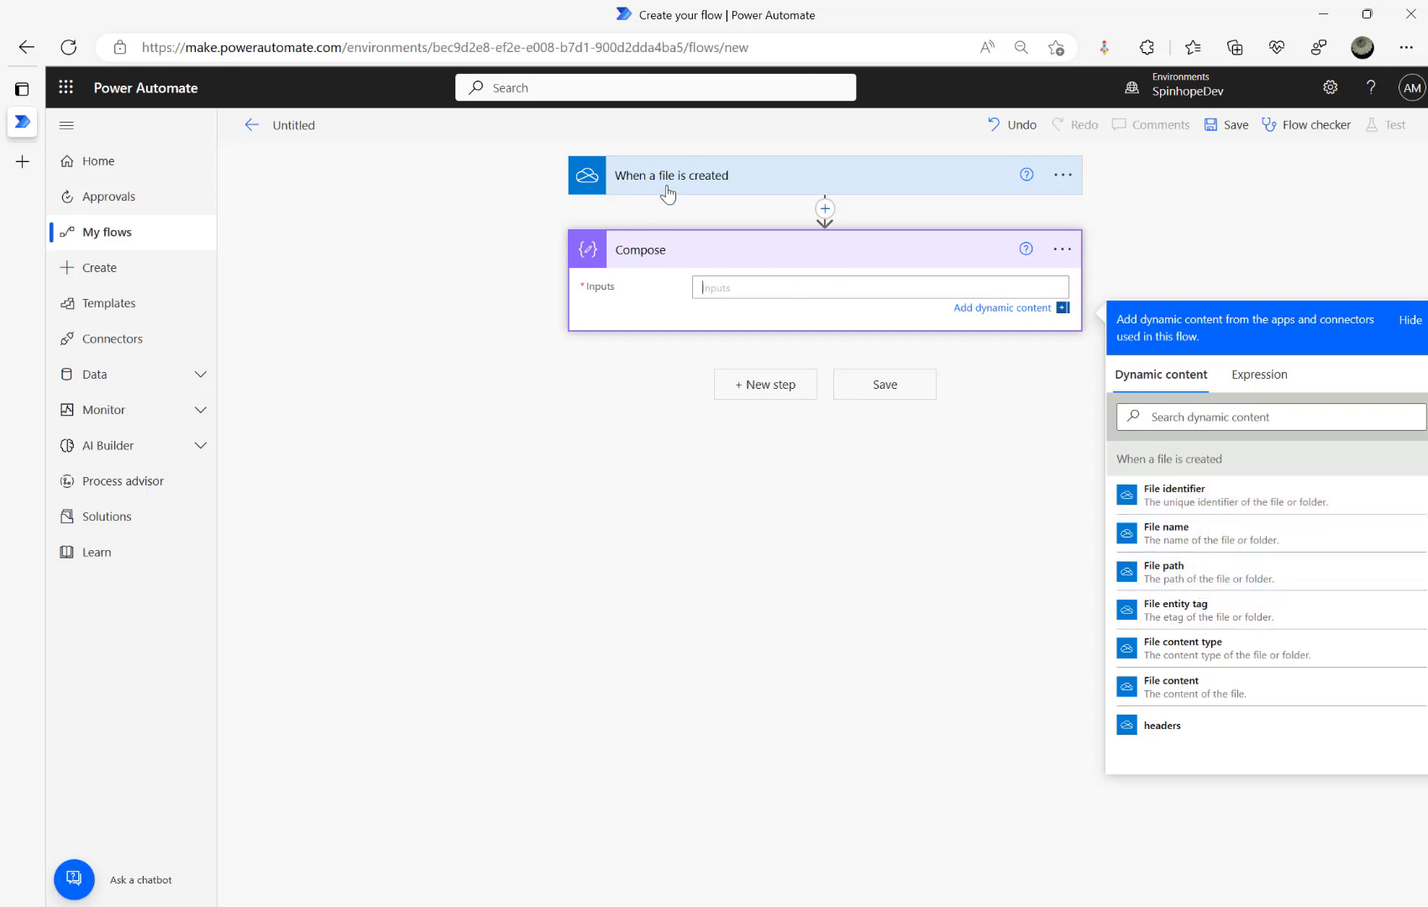
pyautogui.click(1170, 502)
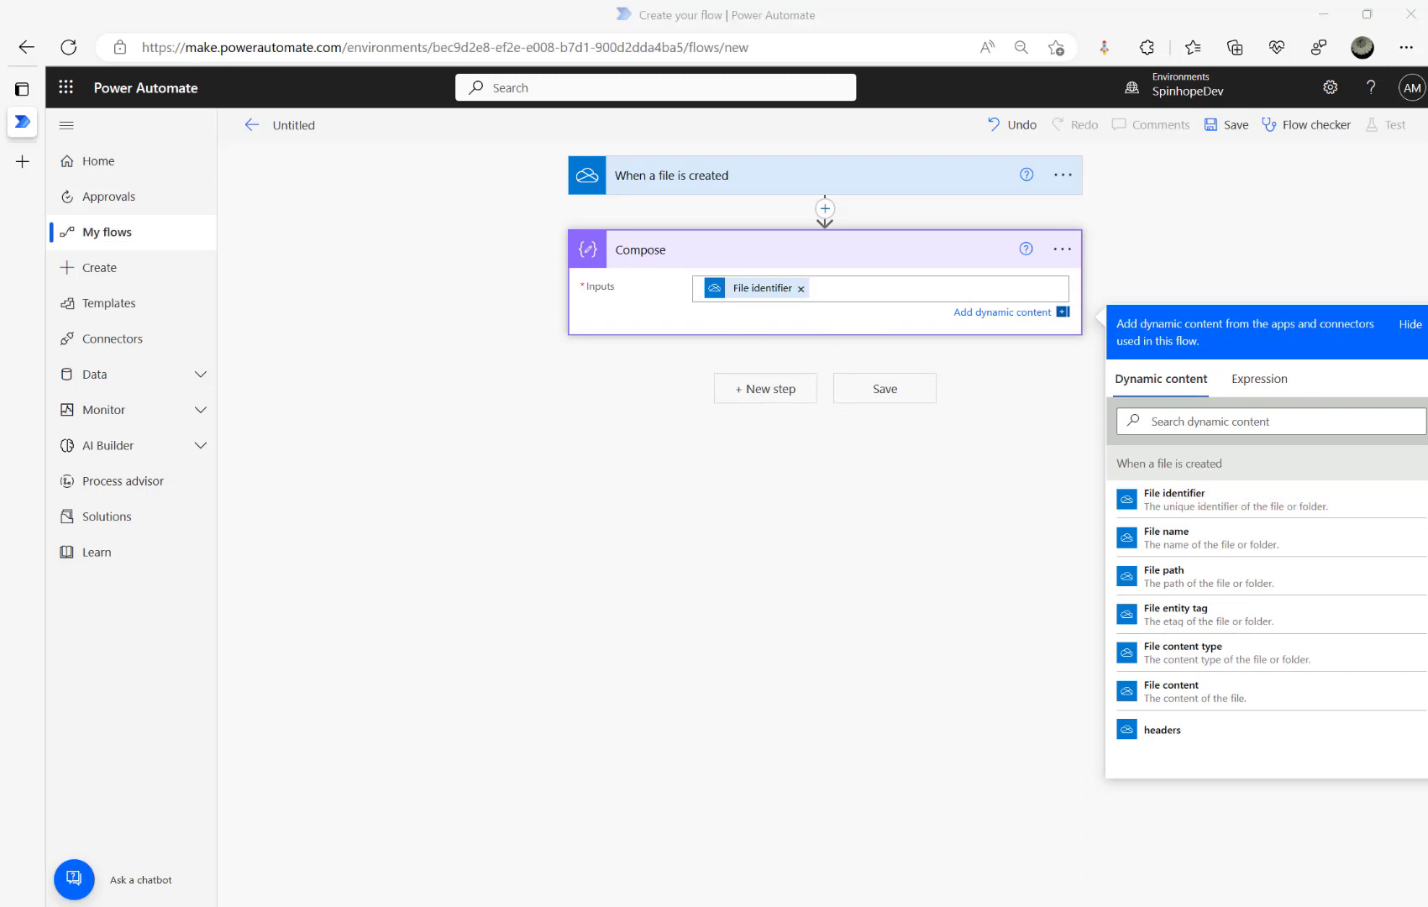
pyautogui.click(742, 391)
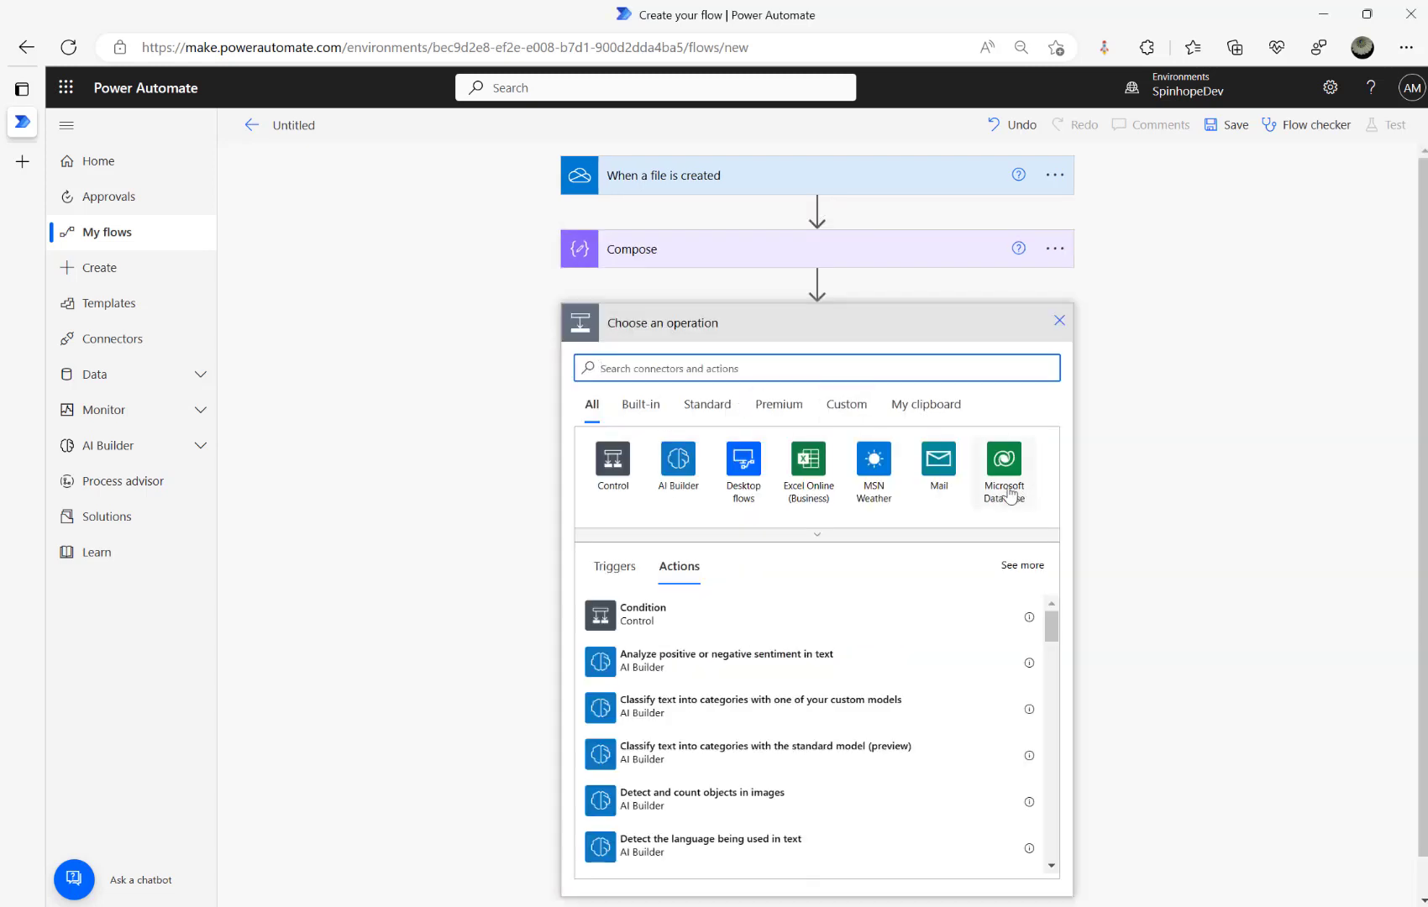
# Add the Excel Online (Business) Create table action.
pyautogui.click(811, 472)
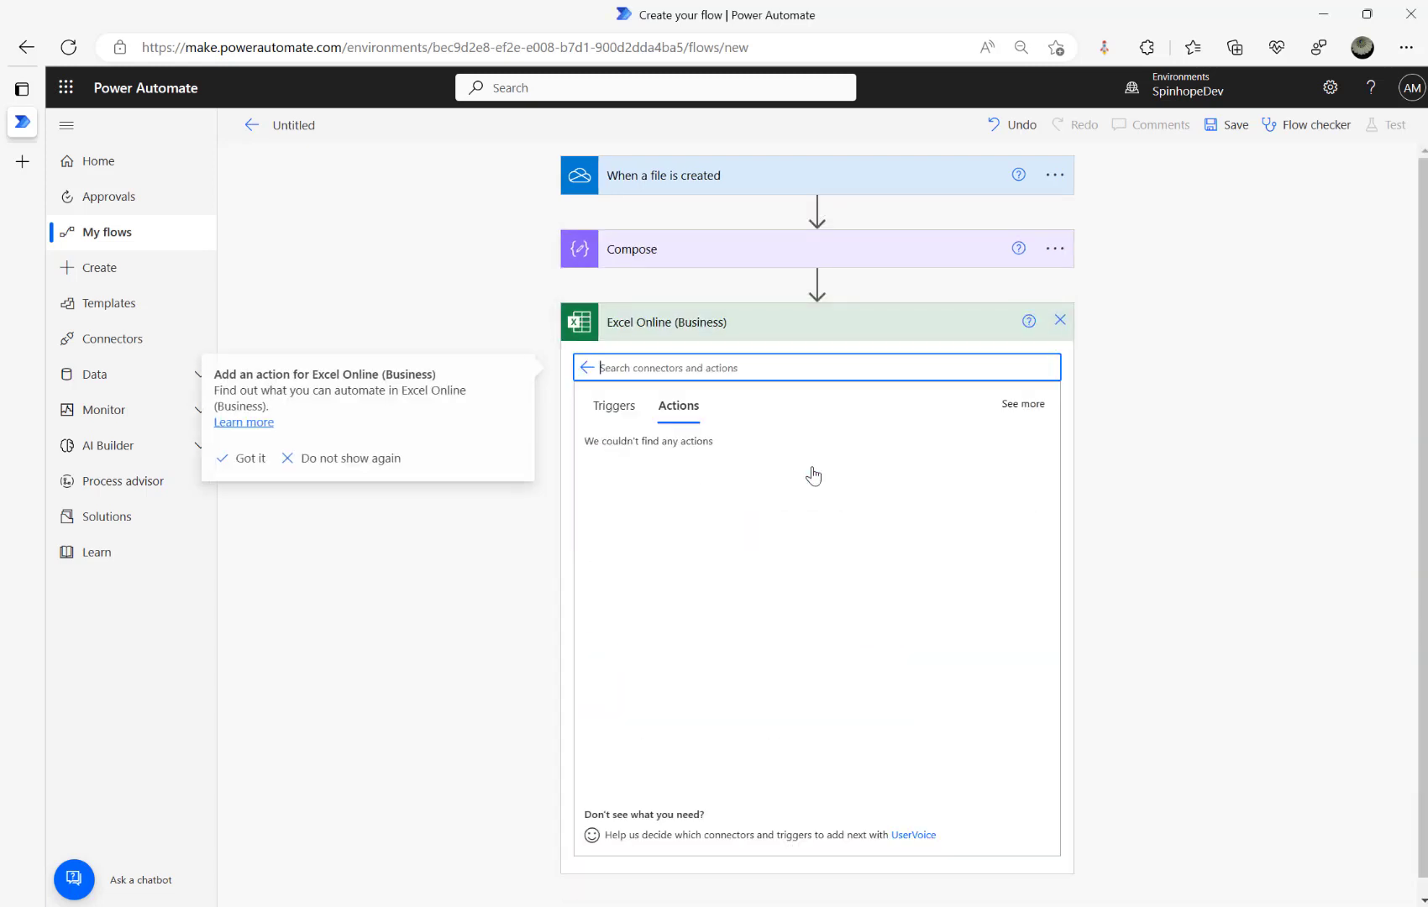
pyautogui.write('crate')
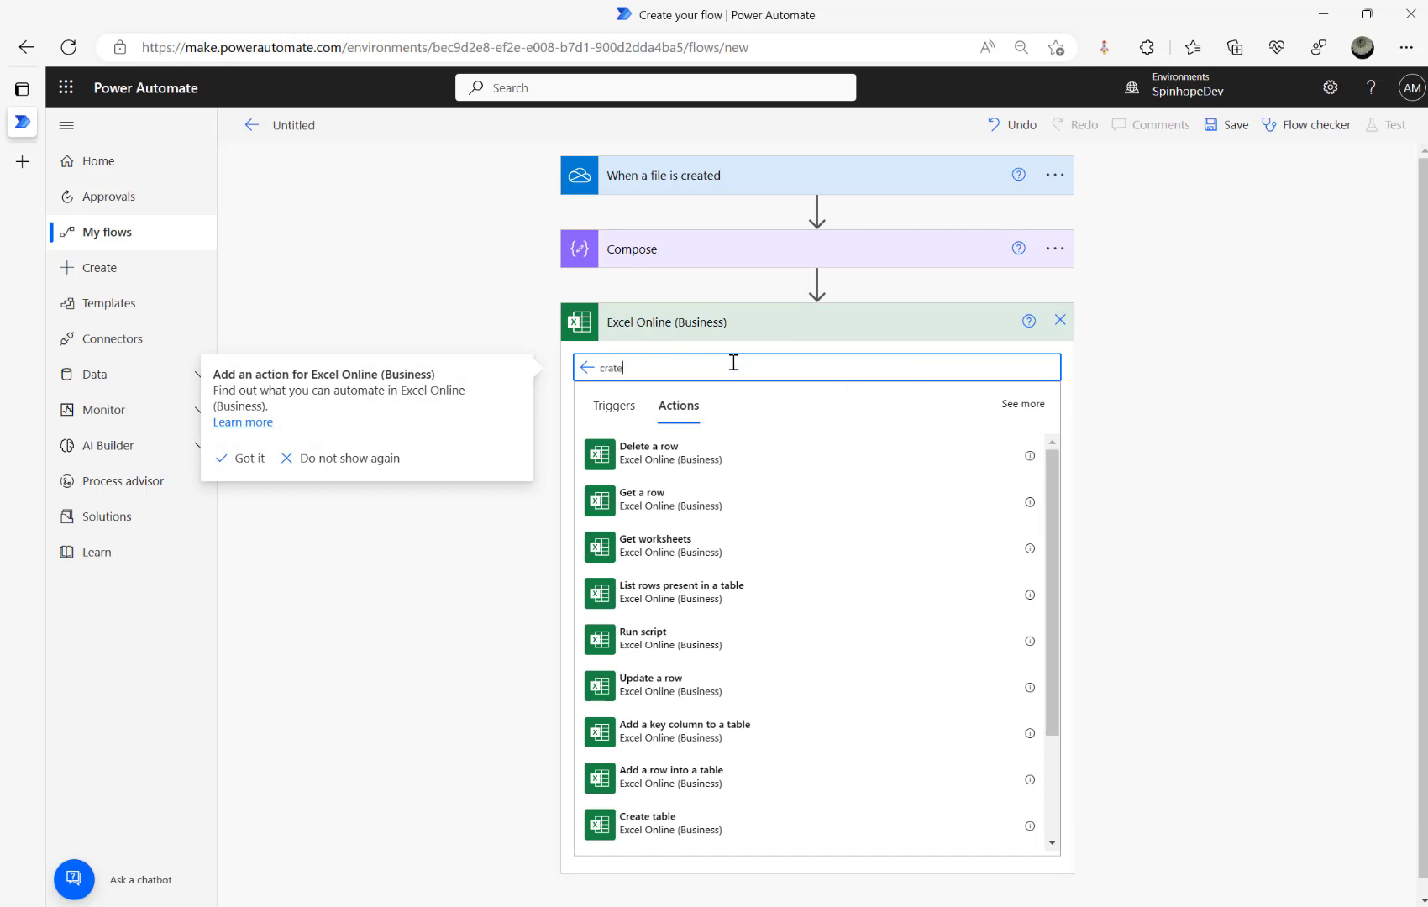
pyautogui.press('BackSpace')
pyautogui.press('BackSpace')
pyautogui.press('BackSpace')
pyautogui.write('able')
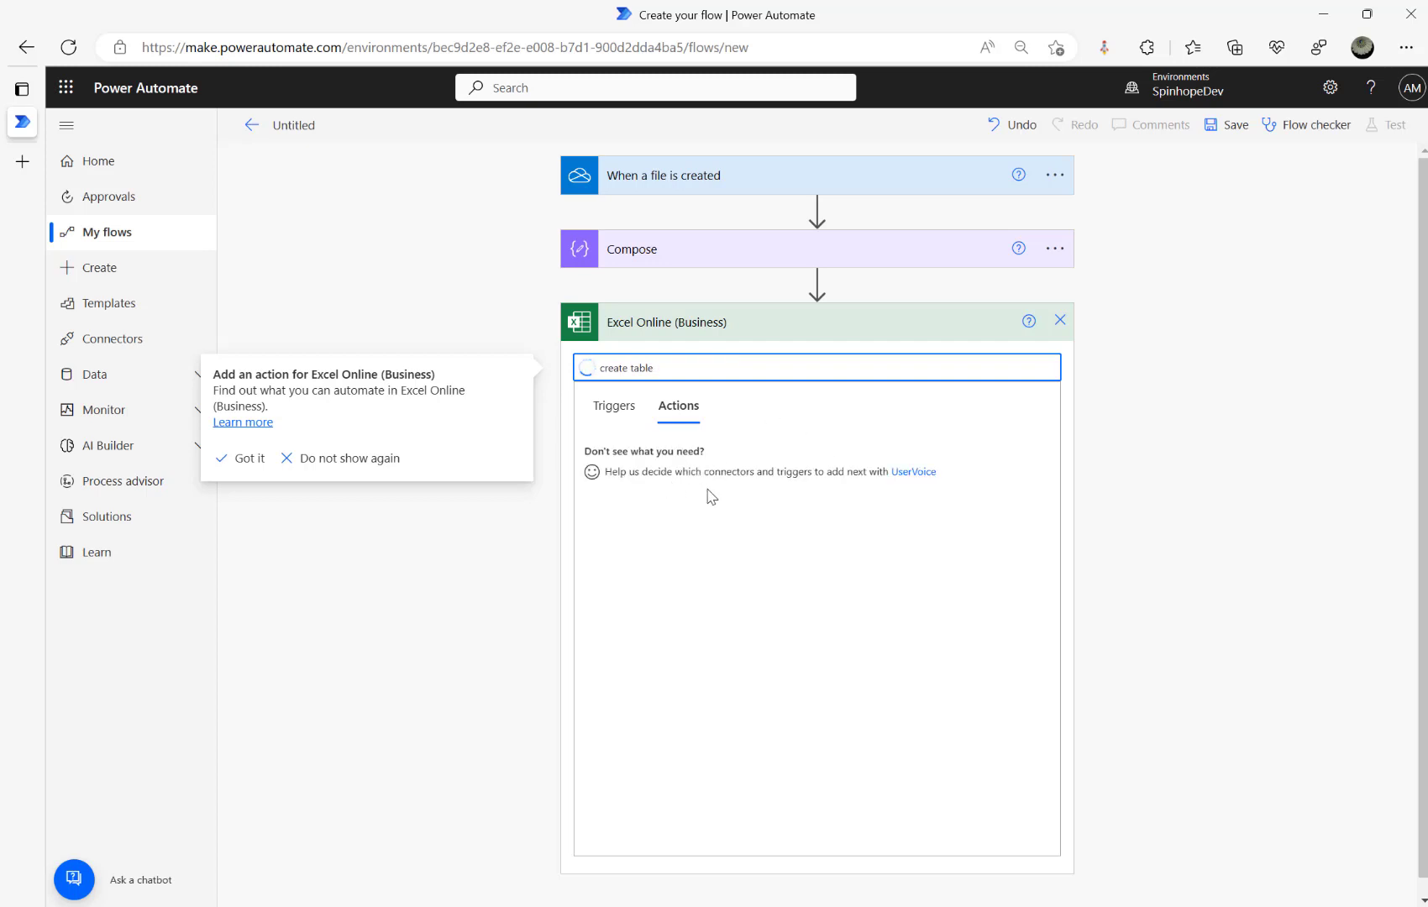
pyautogui.click(669, 460)
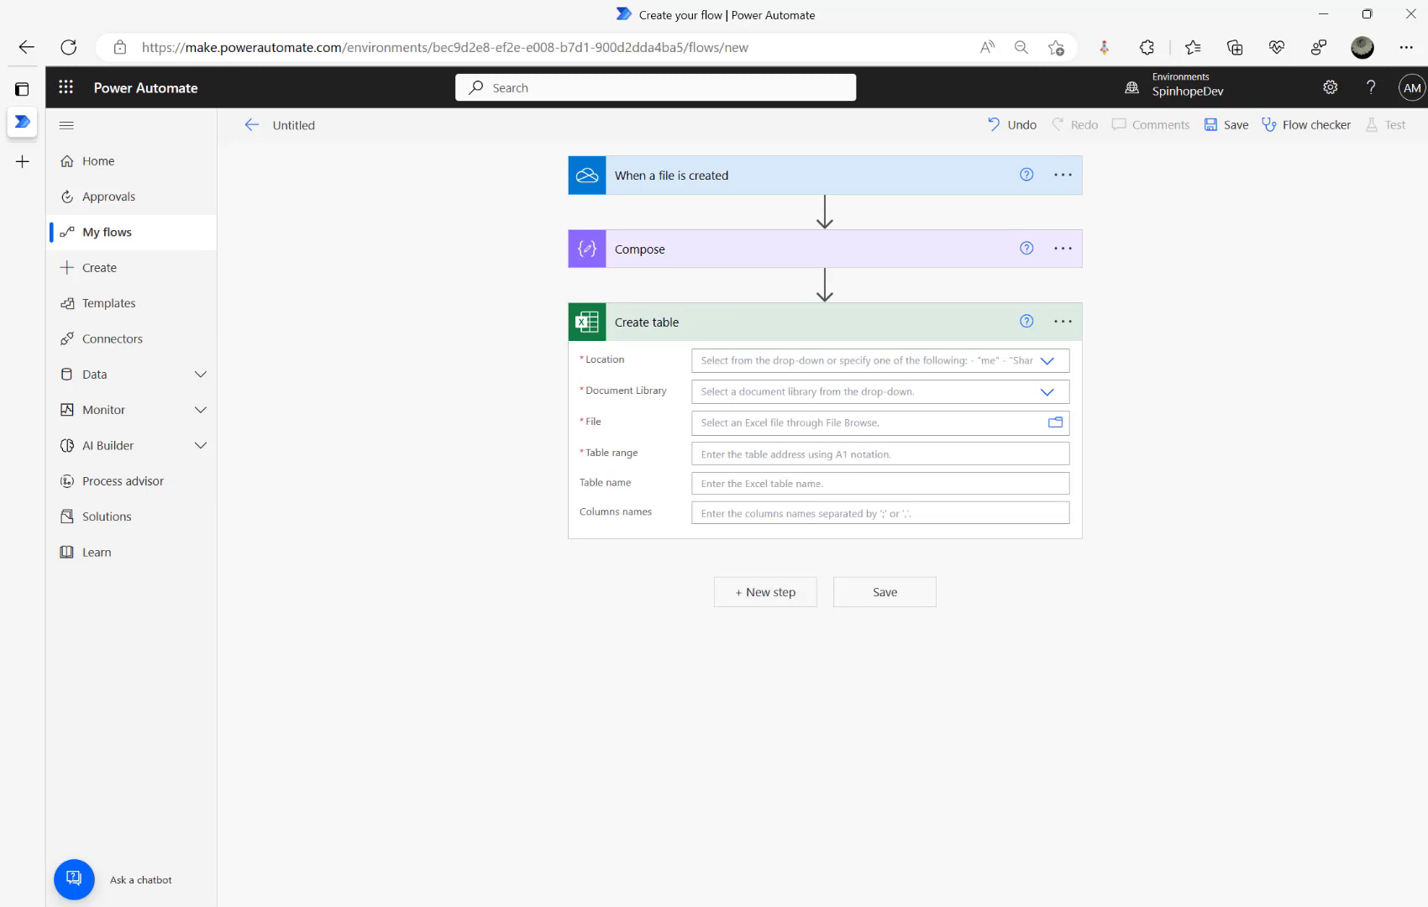
# Set Create table's Location to OneDrive for Business and Document Library to OneDrive.
pyautogui.click(1046, 361)
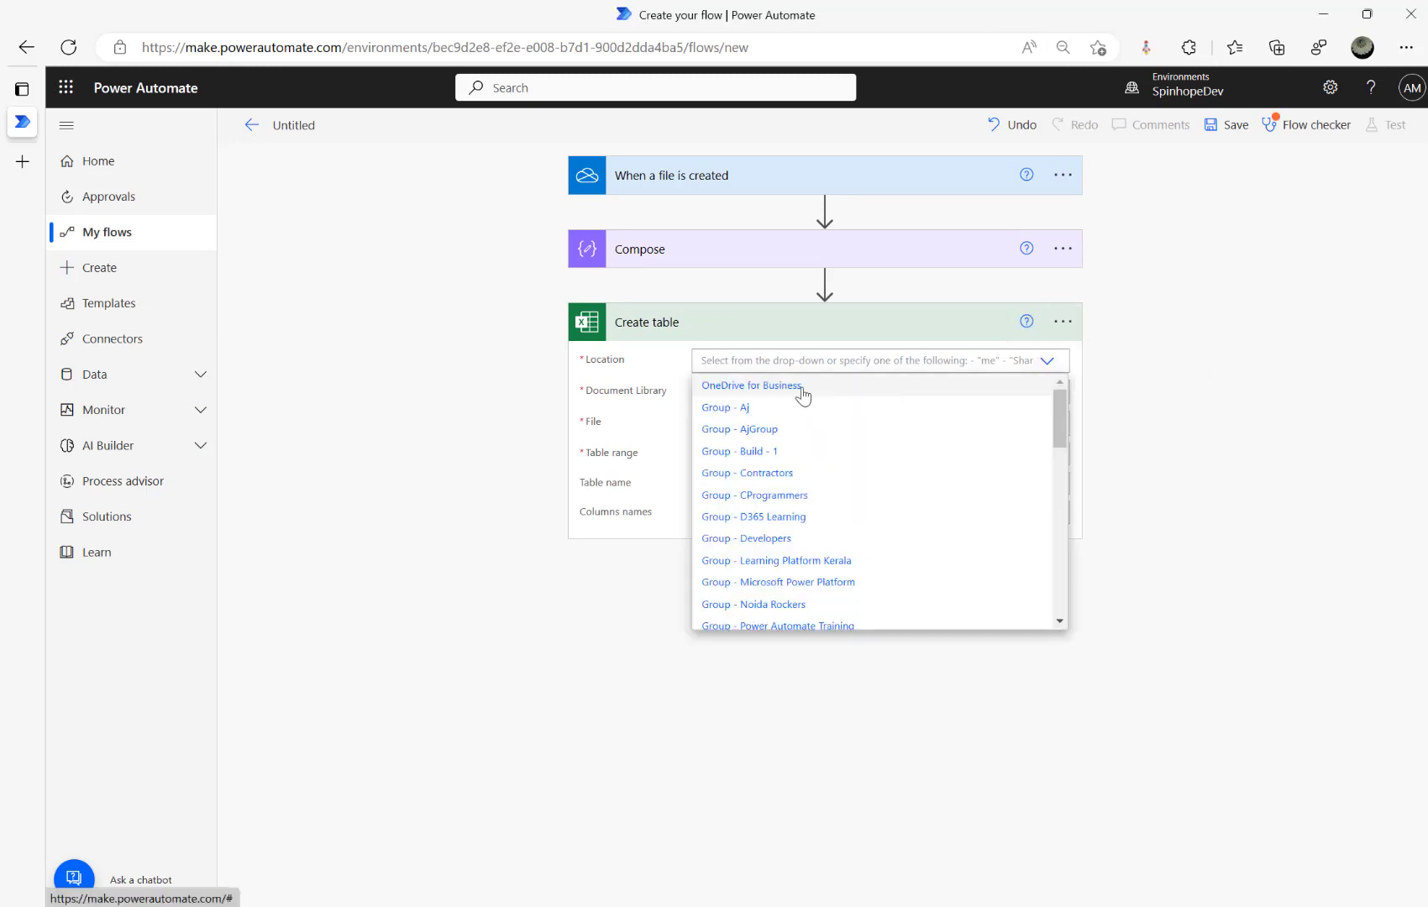
pyautogui.click(798, 386)
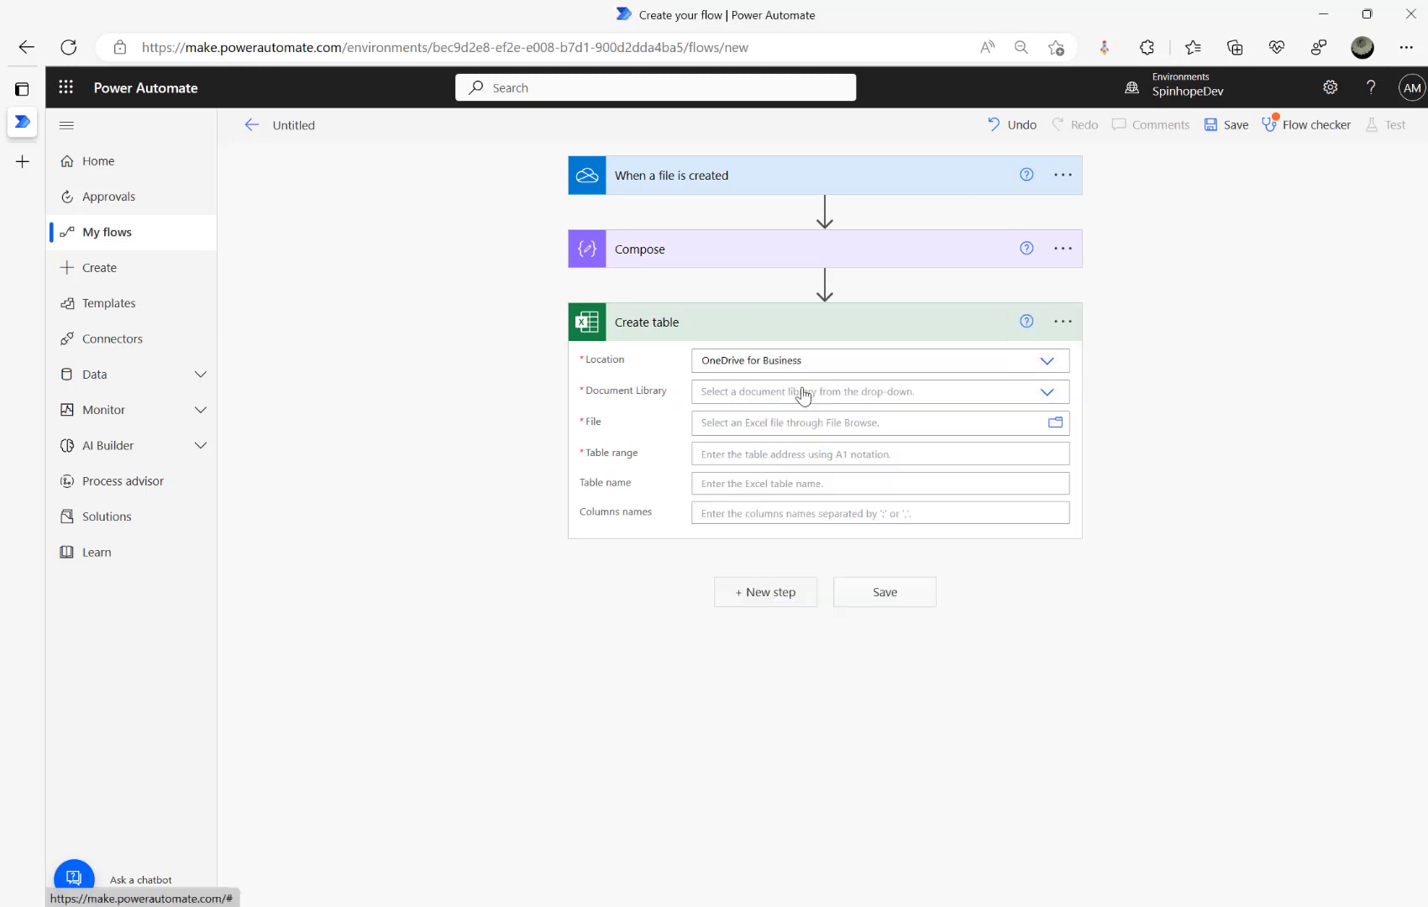
pyautogui.click(1047, 393)
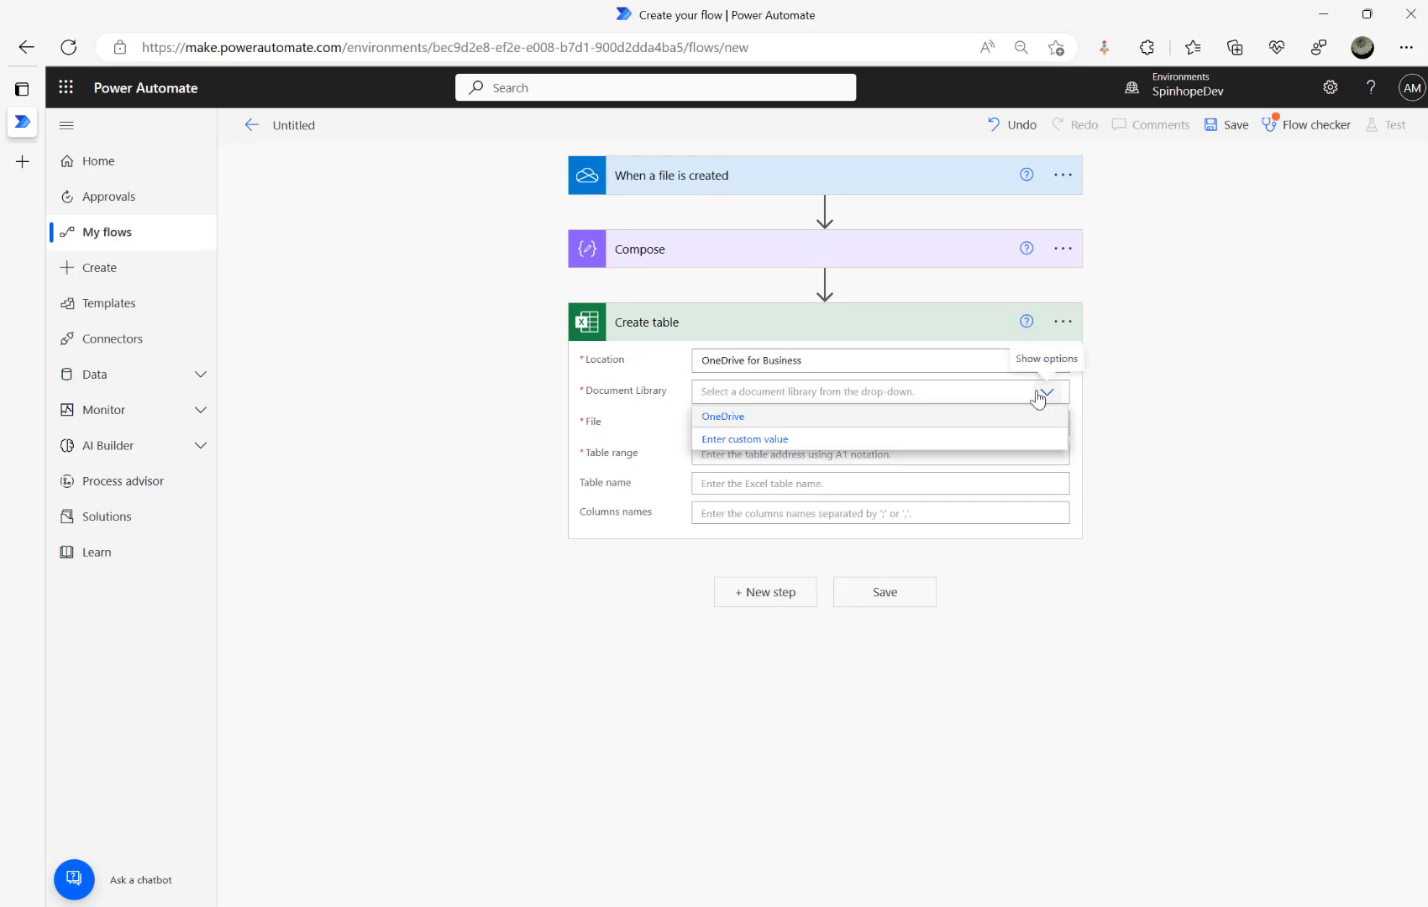
pyautogui.click(751, 420)
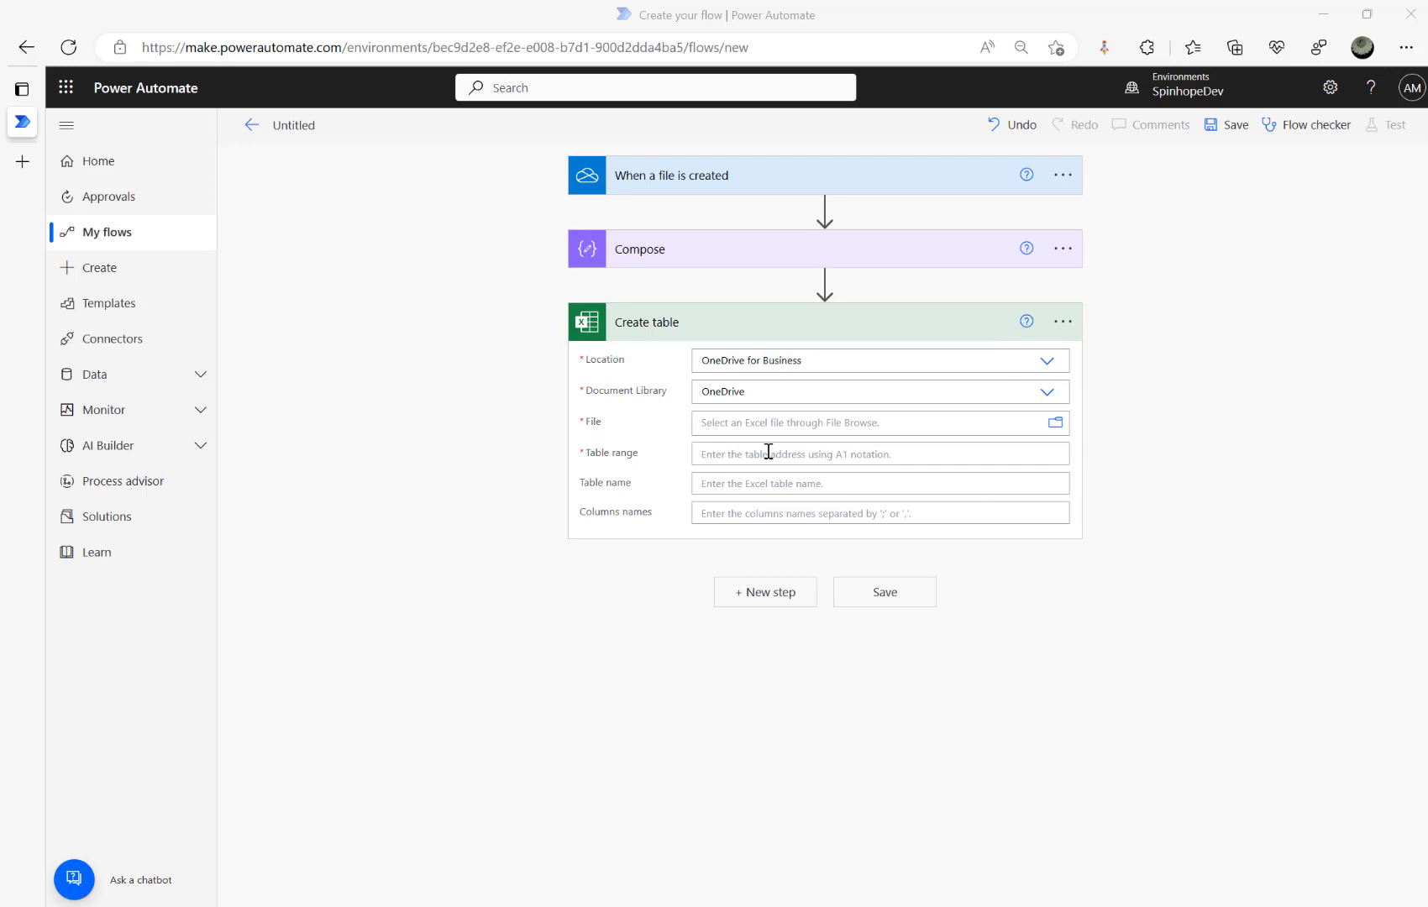
# Set the Create table File field to the trigger's File identifier.
pyautogui.click(1054, 424)
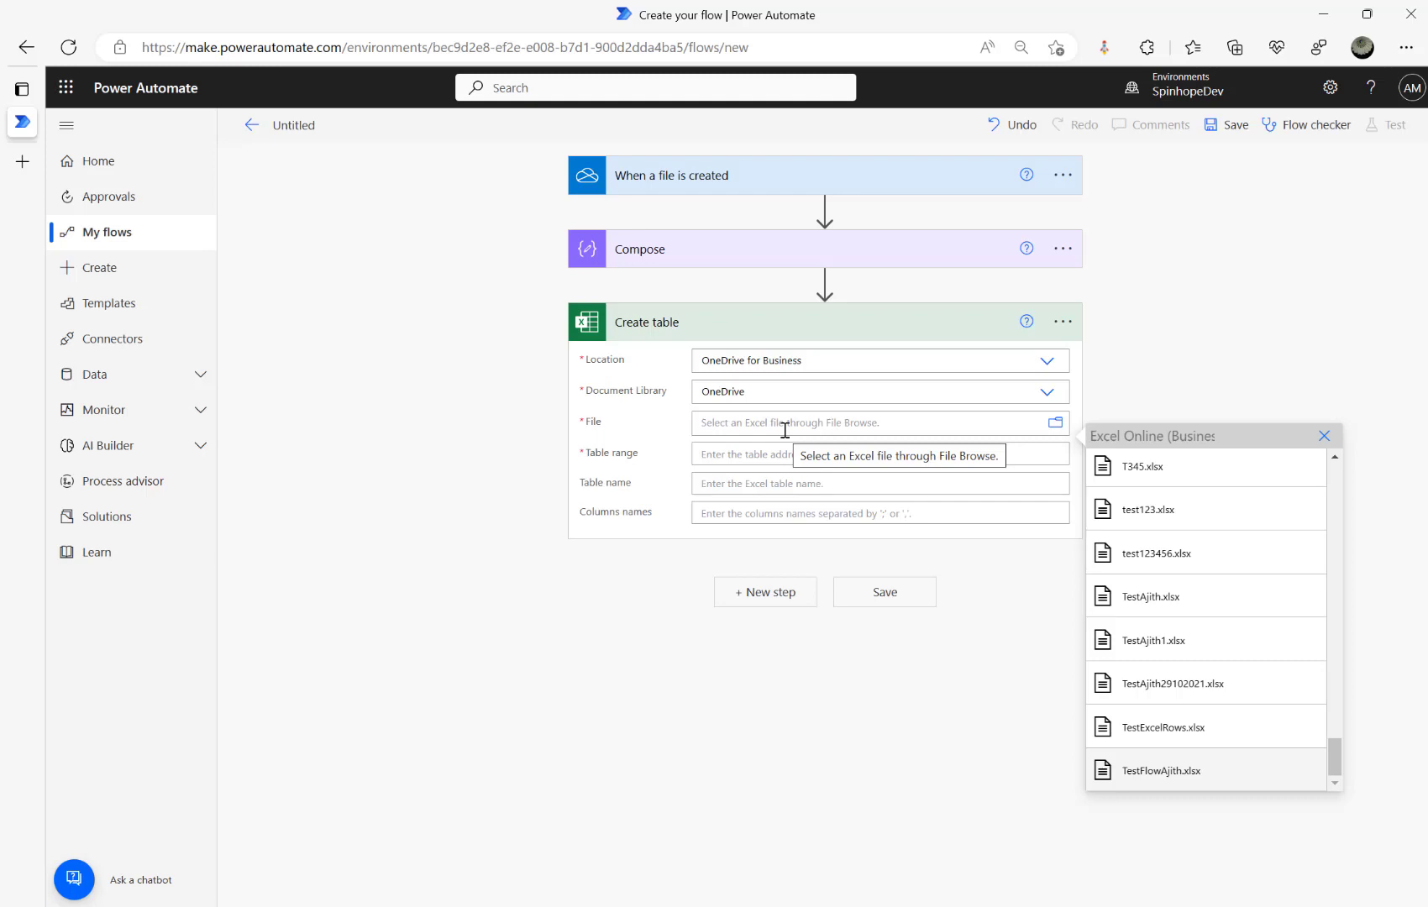
pyautogui.click(763, 427)
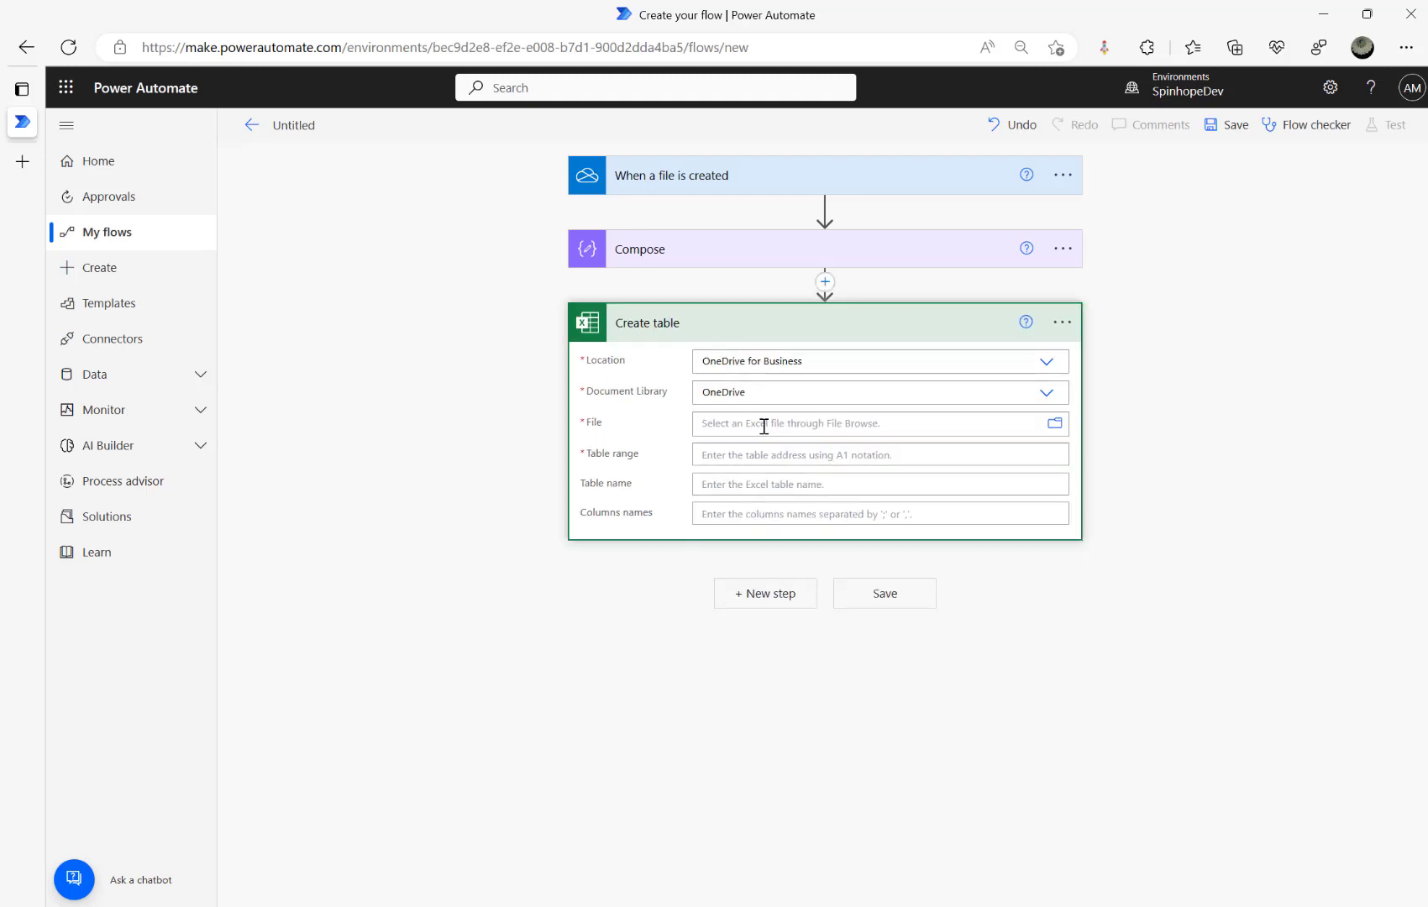
pyautogui.click(1058, 428)
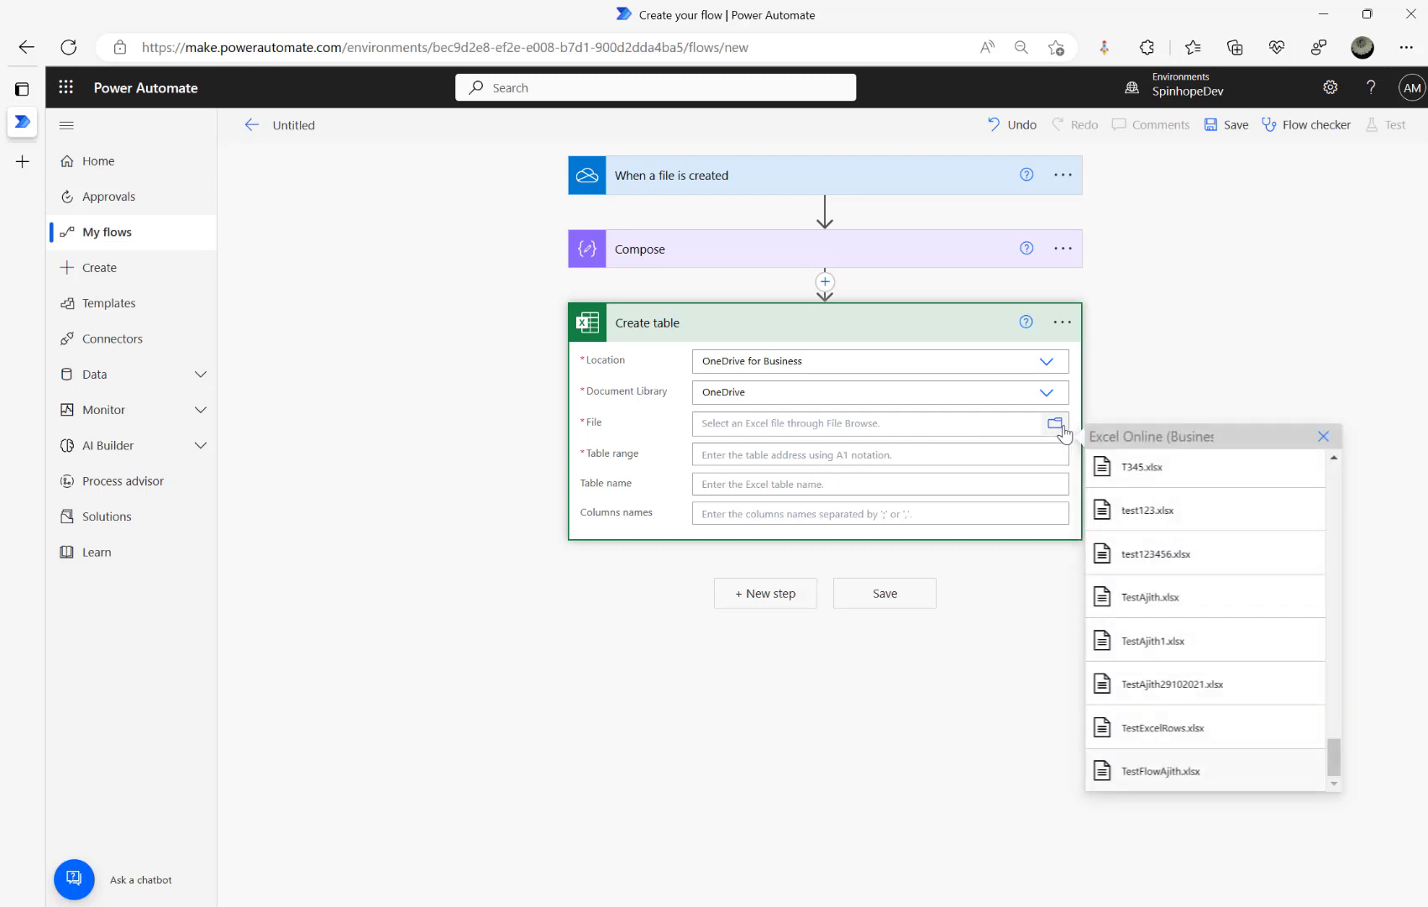
pyautogui.click(734, 422)
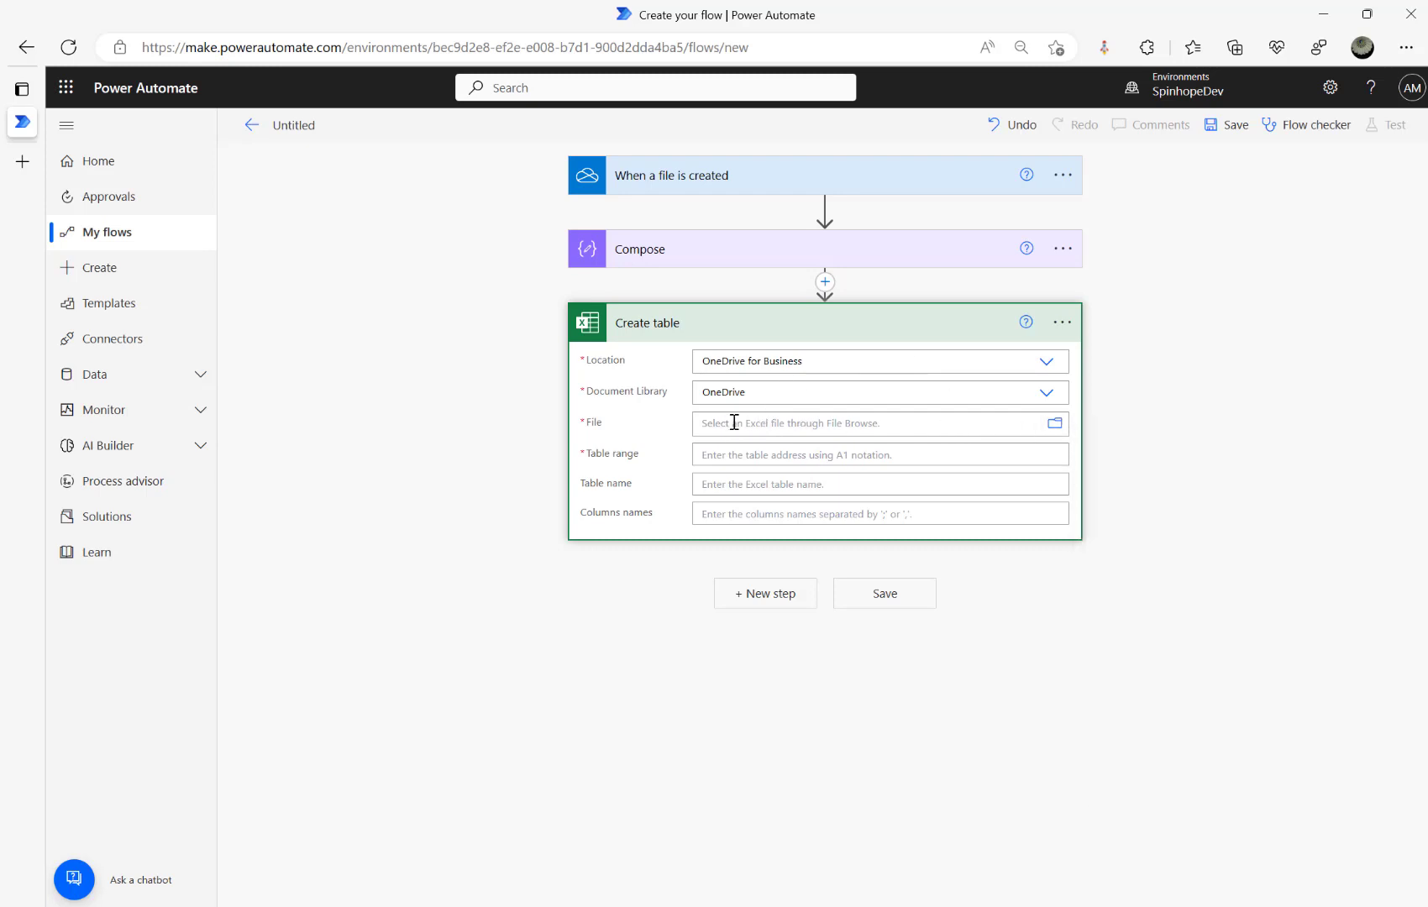
pyautogui.click(734, 422)
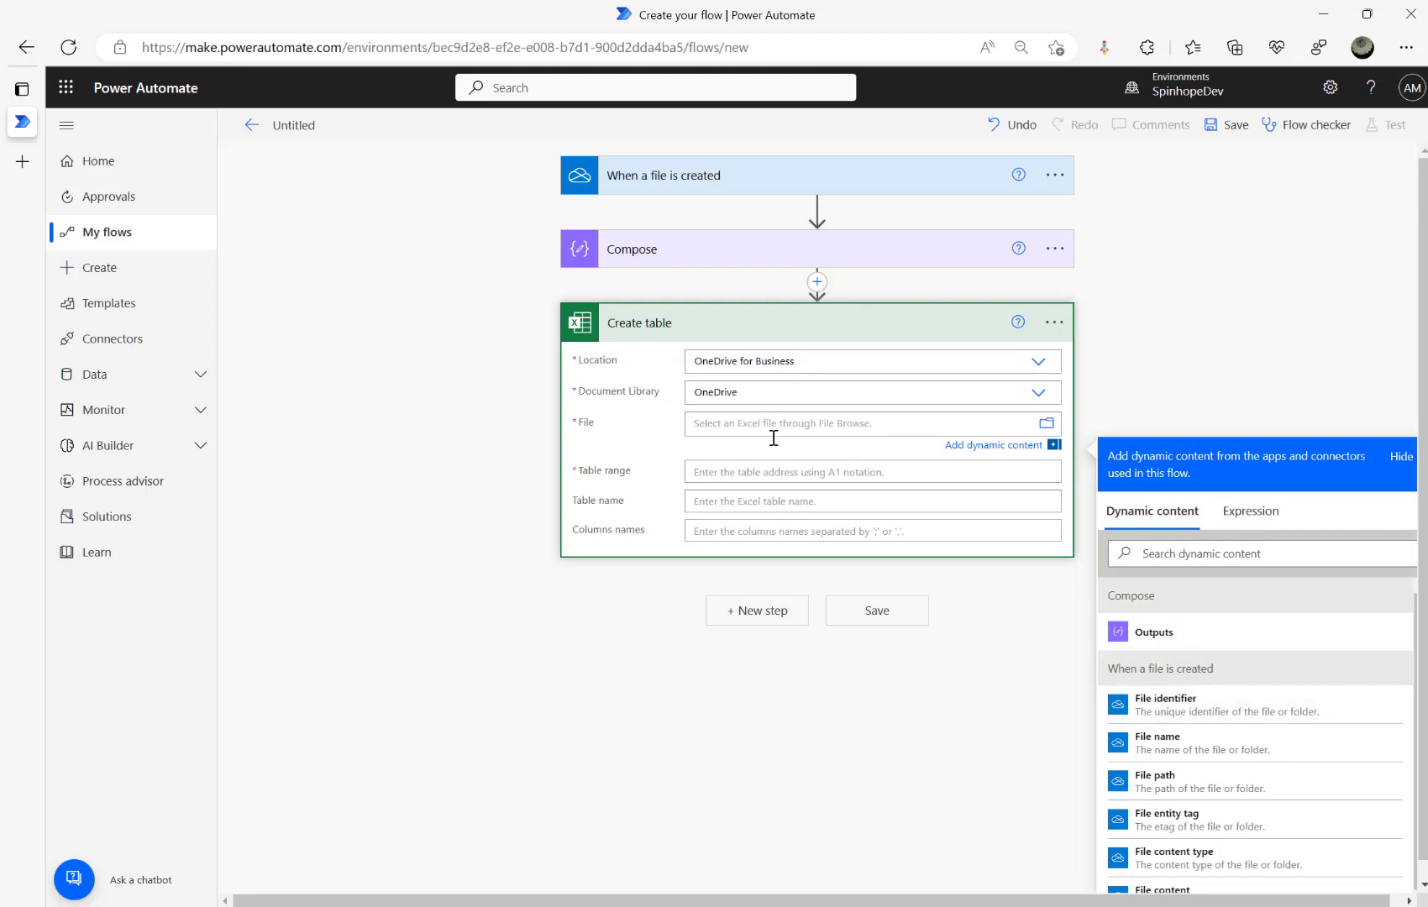
pyautogui.click(1165, 704)
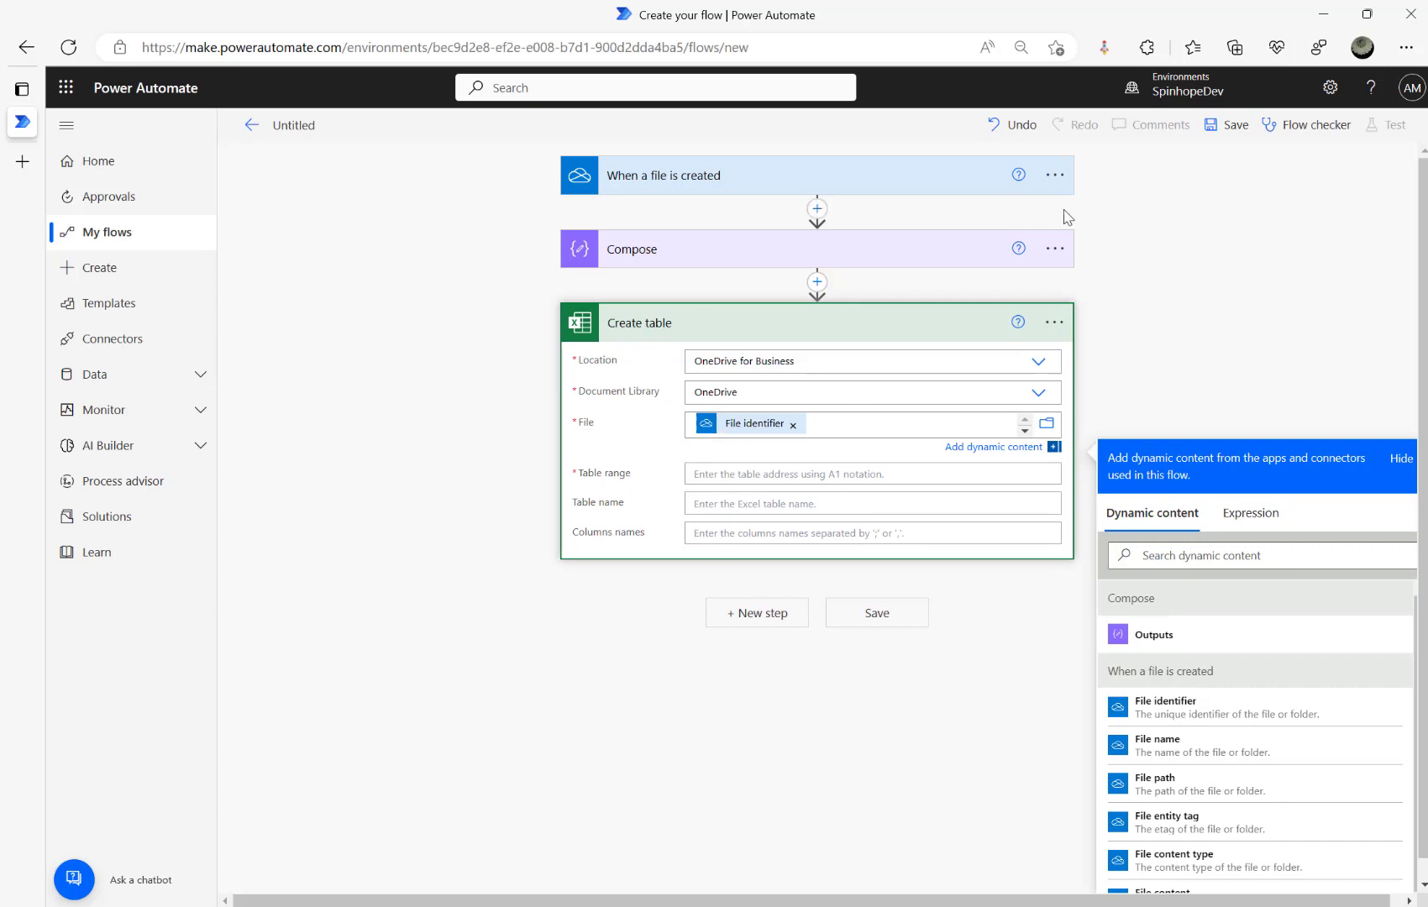
# Delete the Compose step from the flow.
pyautogui.click(1019, 248)
pyautogui.click(1062, 250)
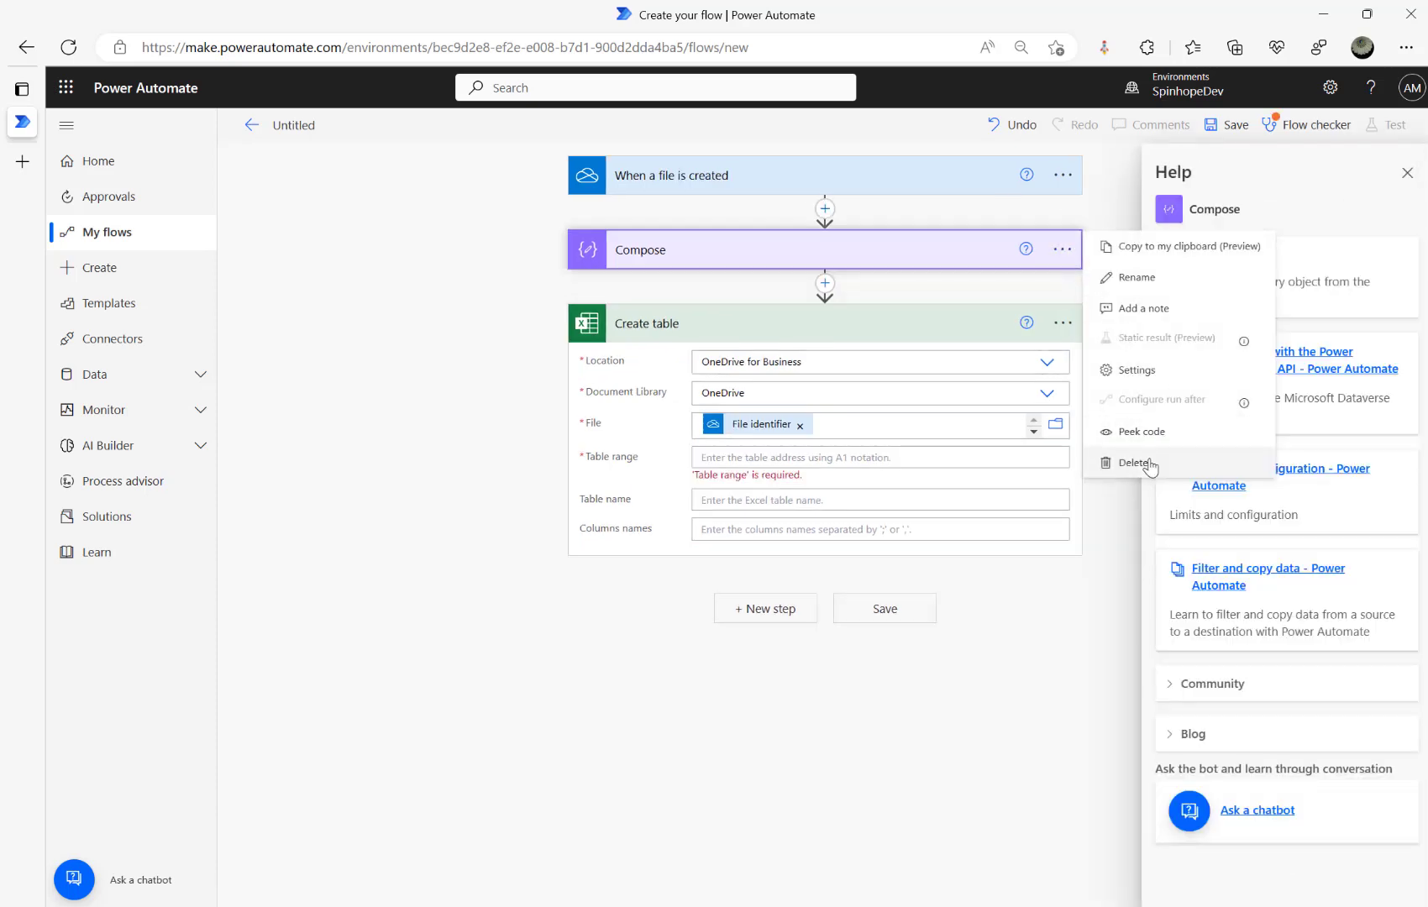
pyautogui.click(1149, 463)
pyautogui.click(756, 527)
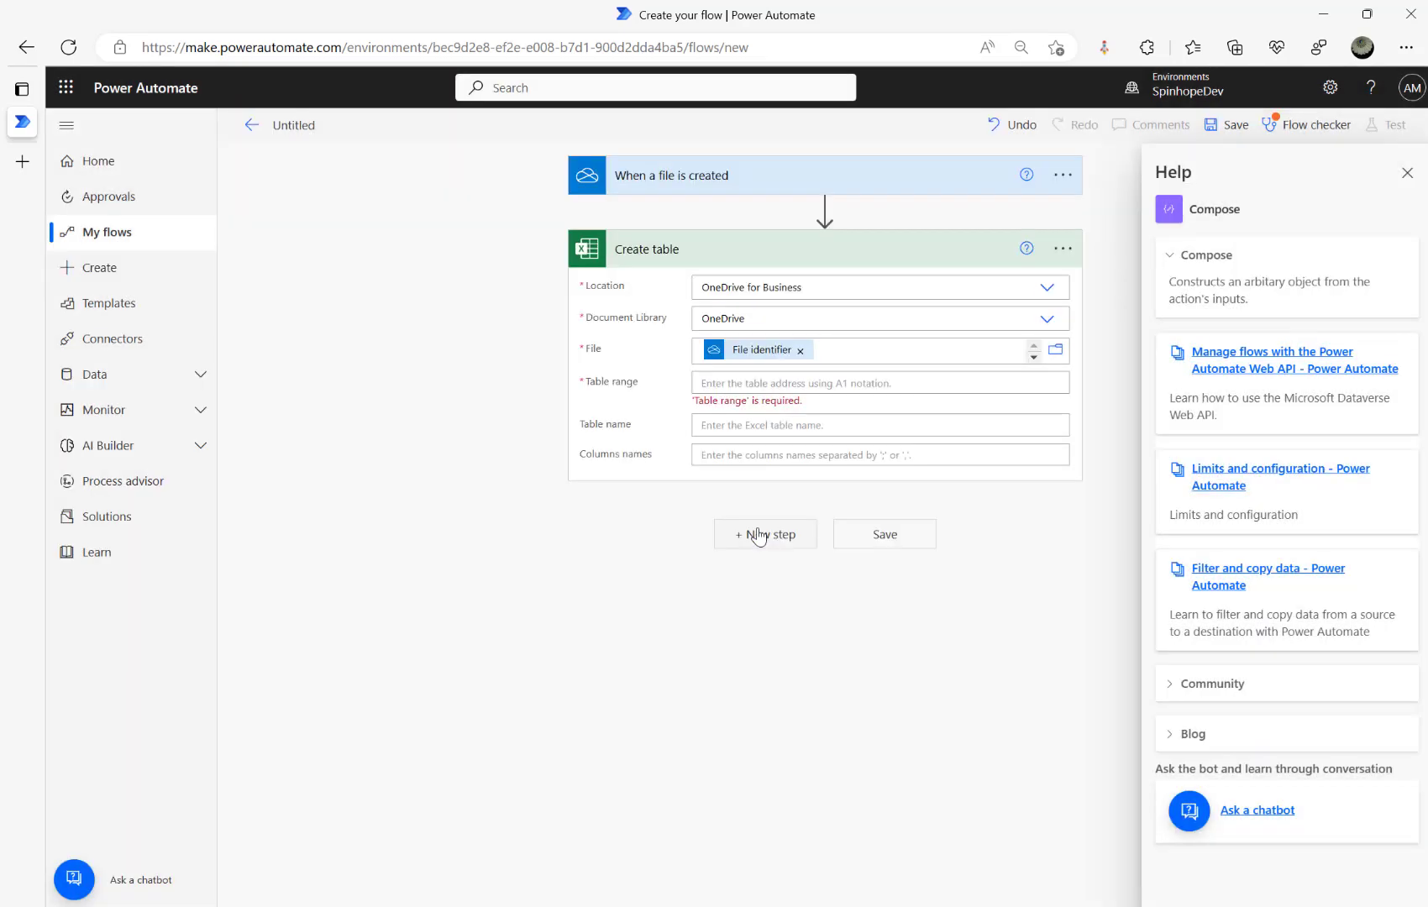
# Paste =OFFSET(Sheet1!A1,0,0,SUBTOTAL(103,Sheet1!$A:$A),2) as the Create table range.
pyautogui.click(798, 382)
pyautogui.write('=OFFSET(Sheet1!A1,0,0,SUBTOTAL(103,Sheet1!$A:$A),2)')
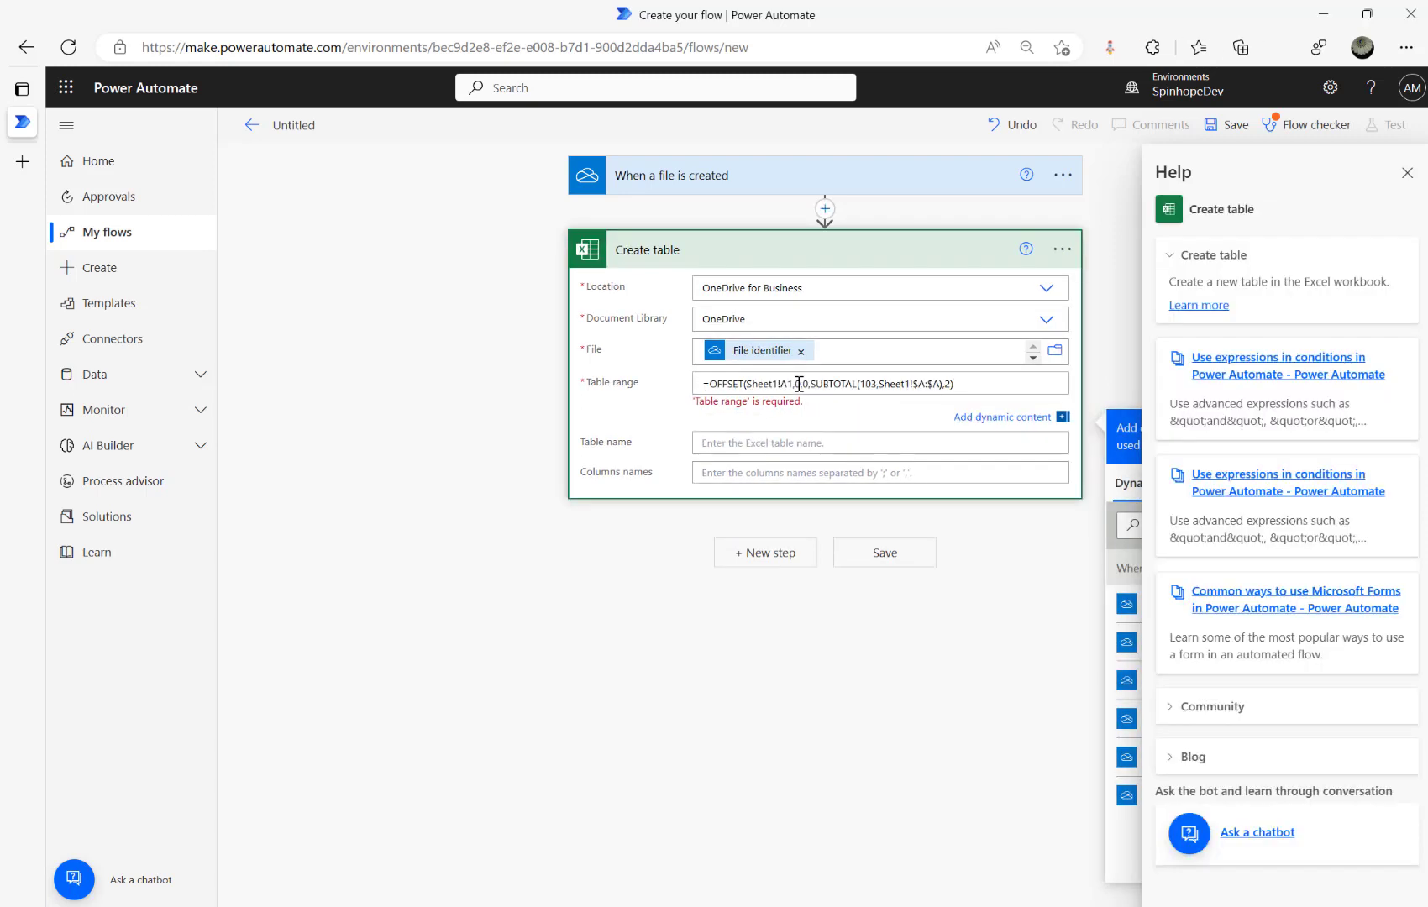
pyautogui.click(440, 394)
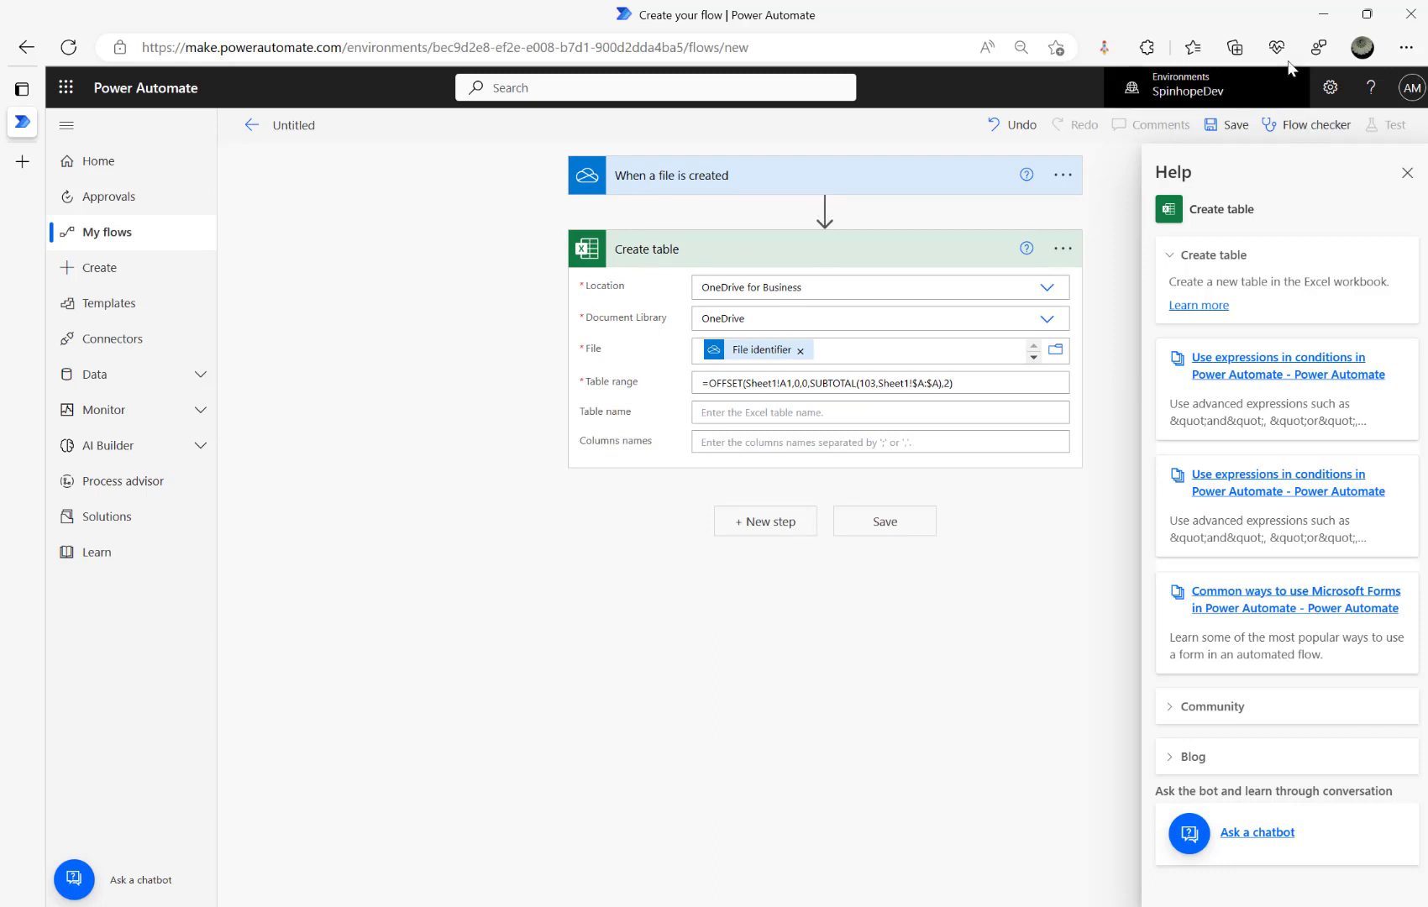
pyautogui.click(1407, 173)
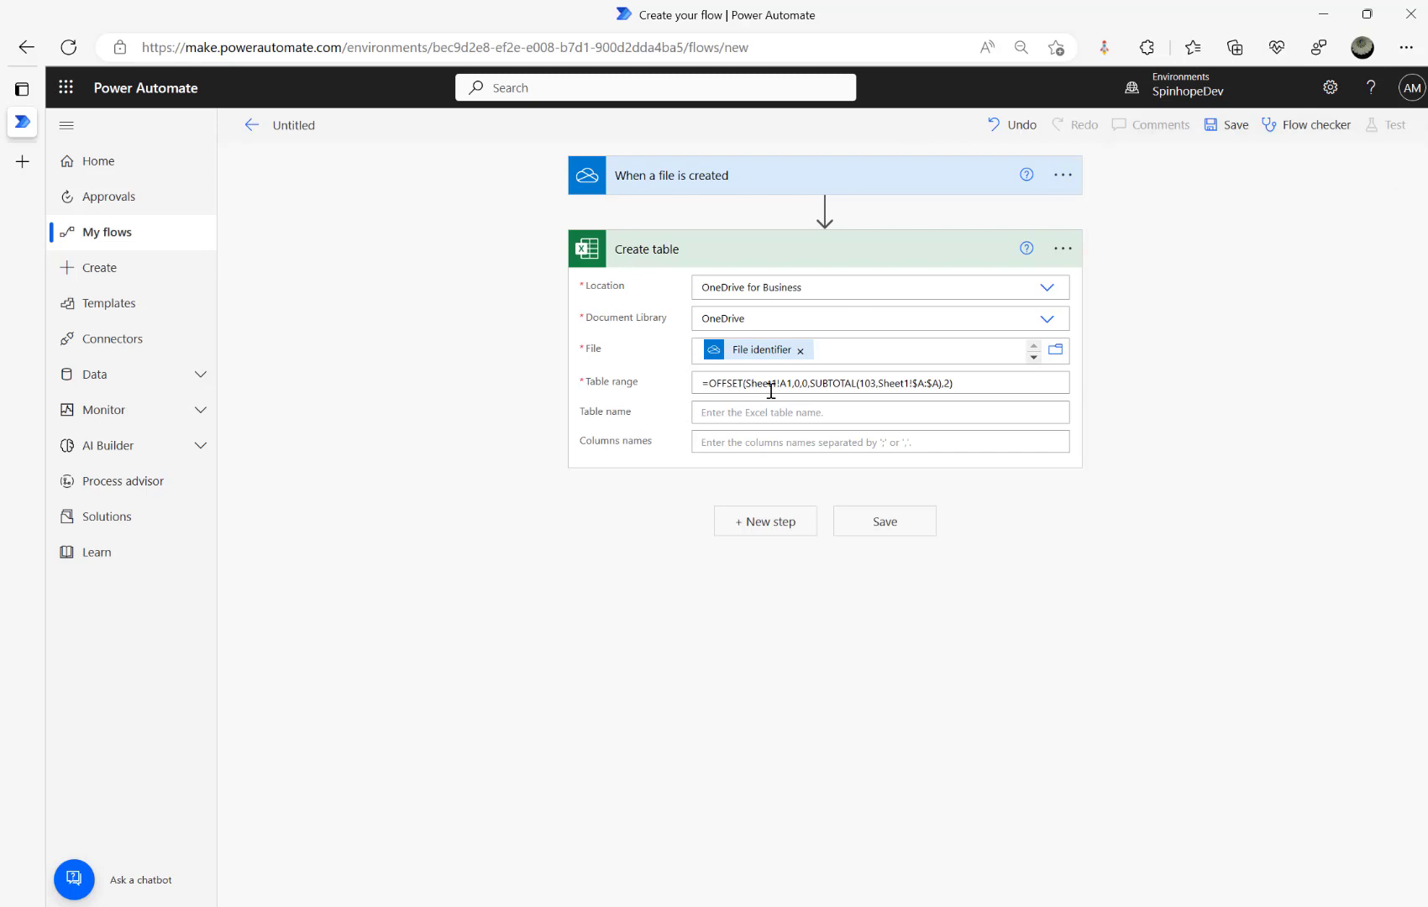
pyautogui.doubleClick(753, 385)
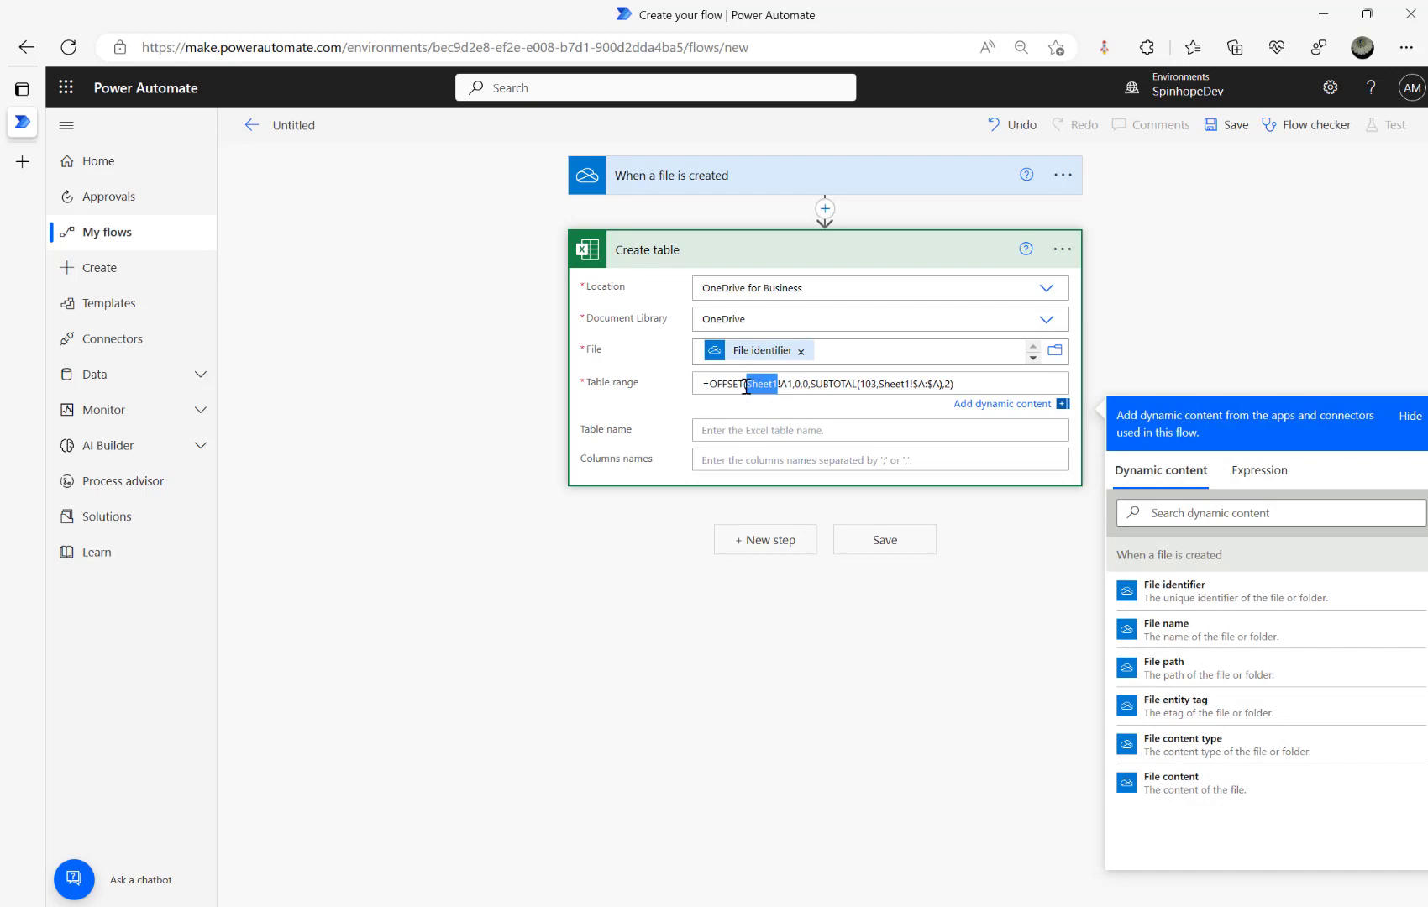
pyautogui.moveTo(771, 387); pyautogui.dragTo(778, 387)
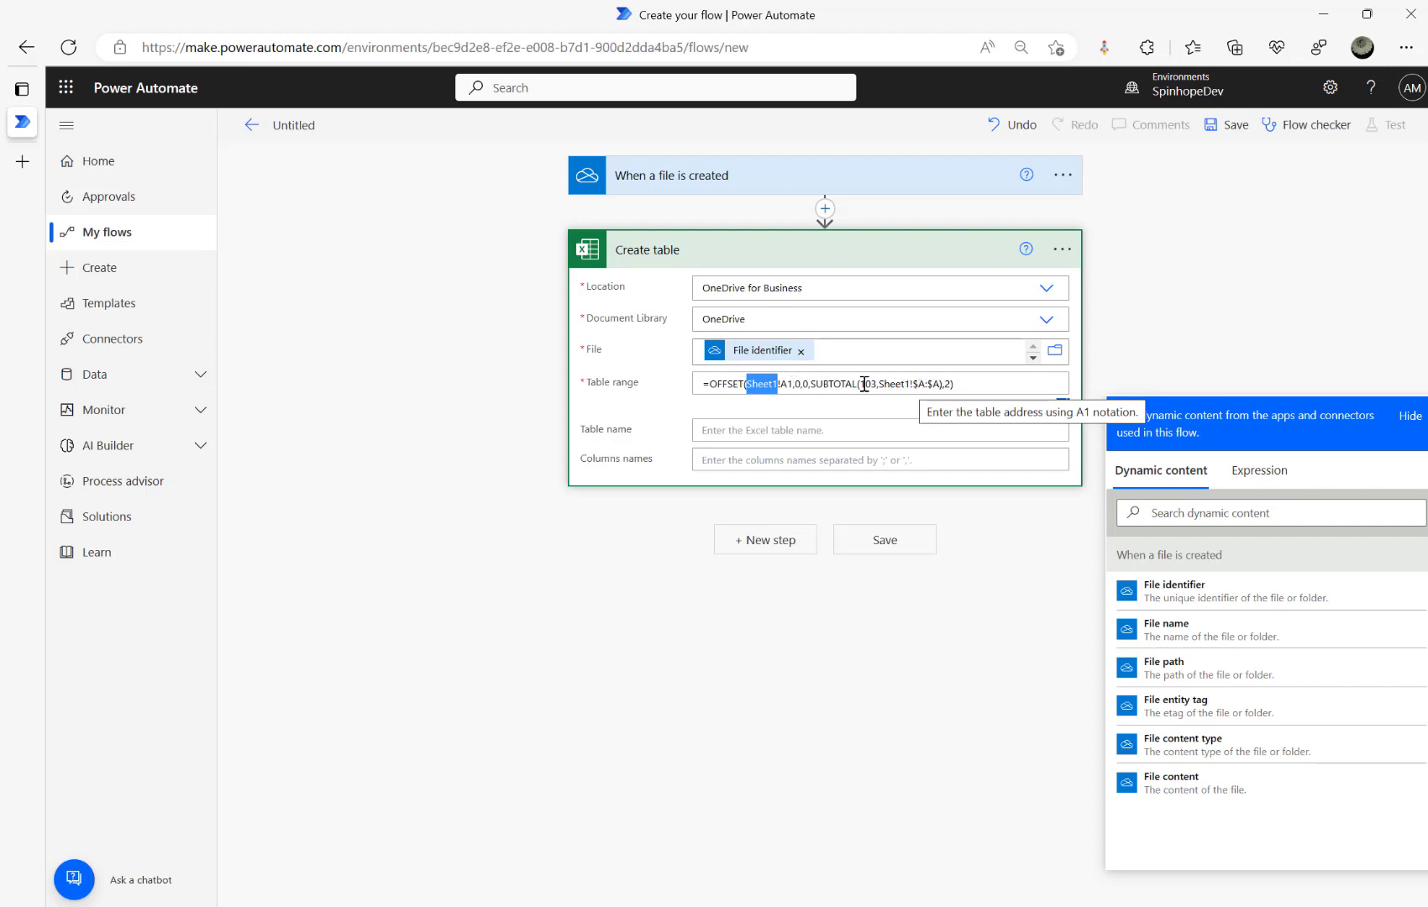
pyautogui.doubleClick(948, 385)
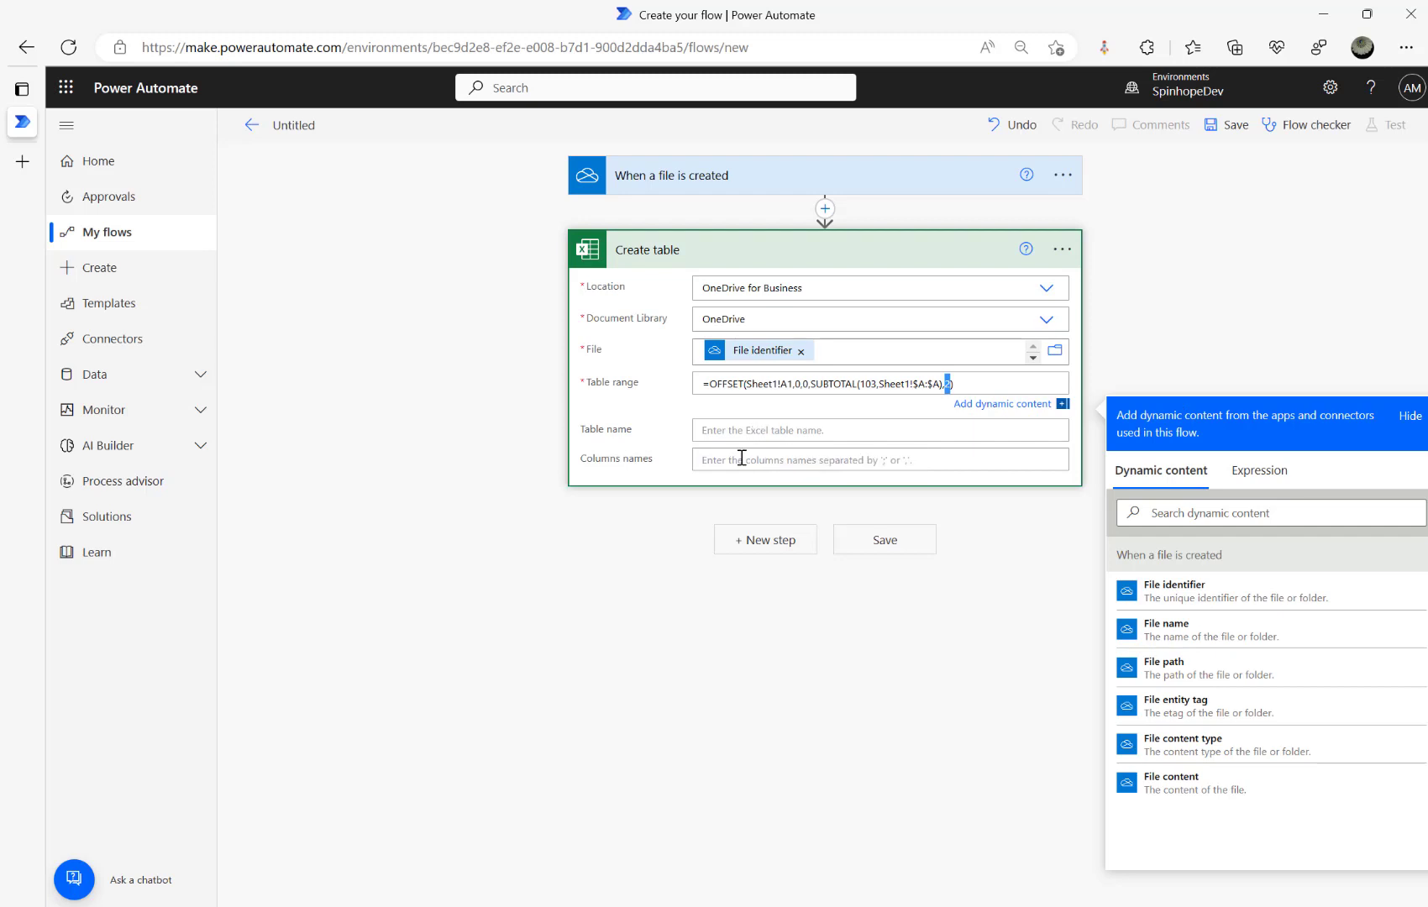
# Enter Emp as the table name.
pyautogui.click(730, 427)
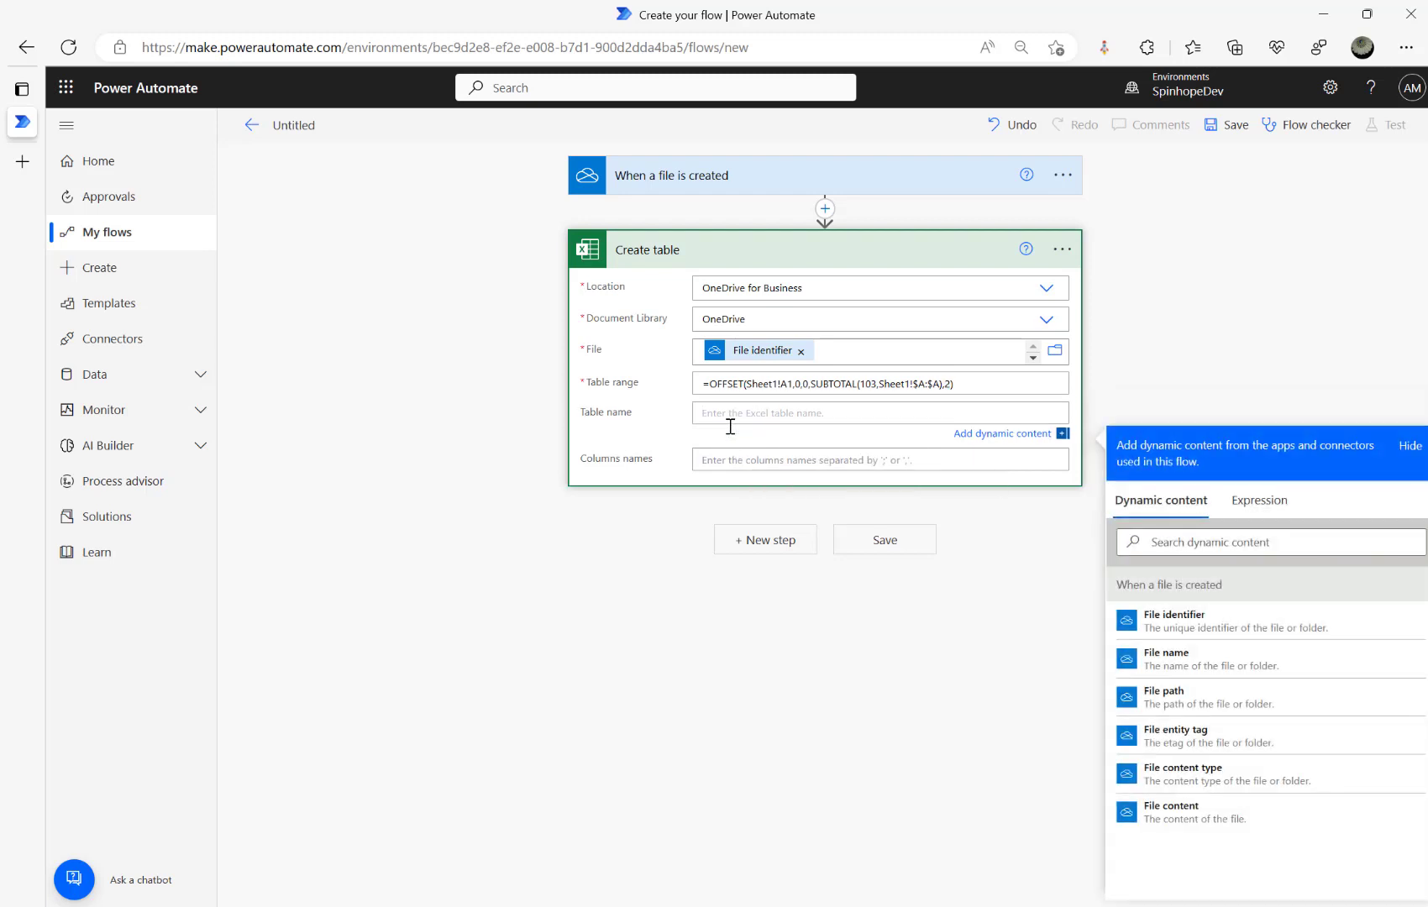
pyautogui.write('Emp')
pyautogui.moveTo(498, 905)
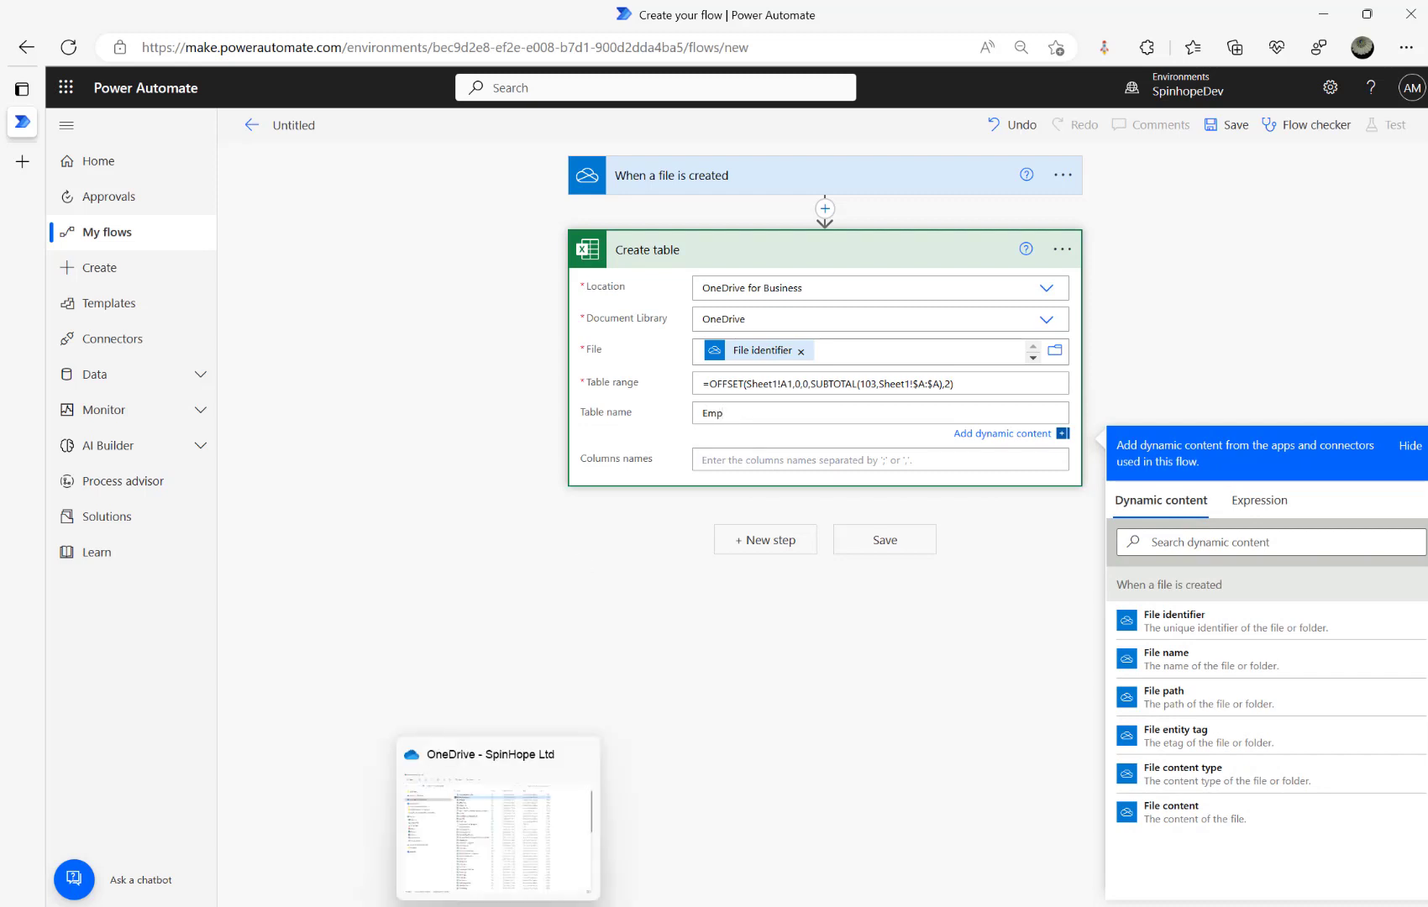
pyautogui.click(498, 819)
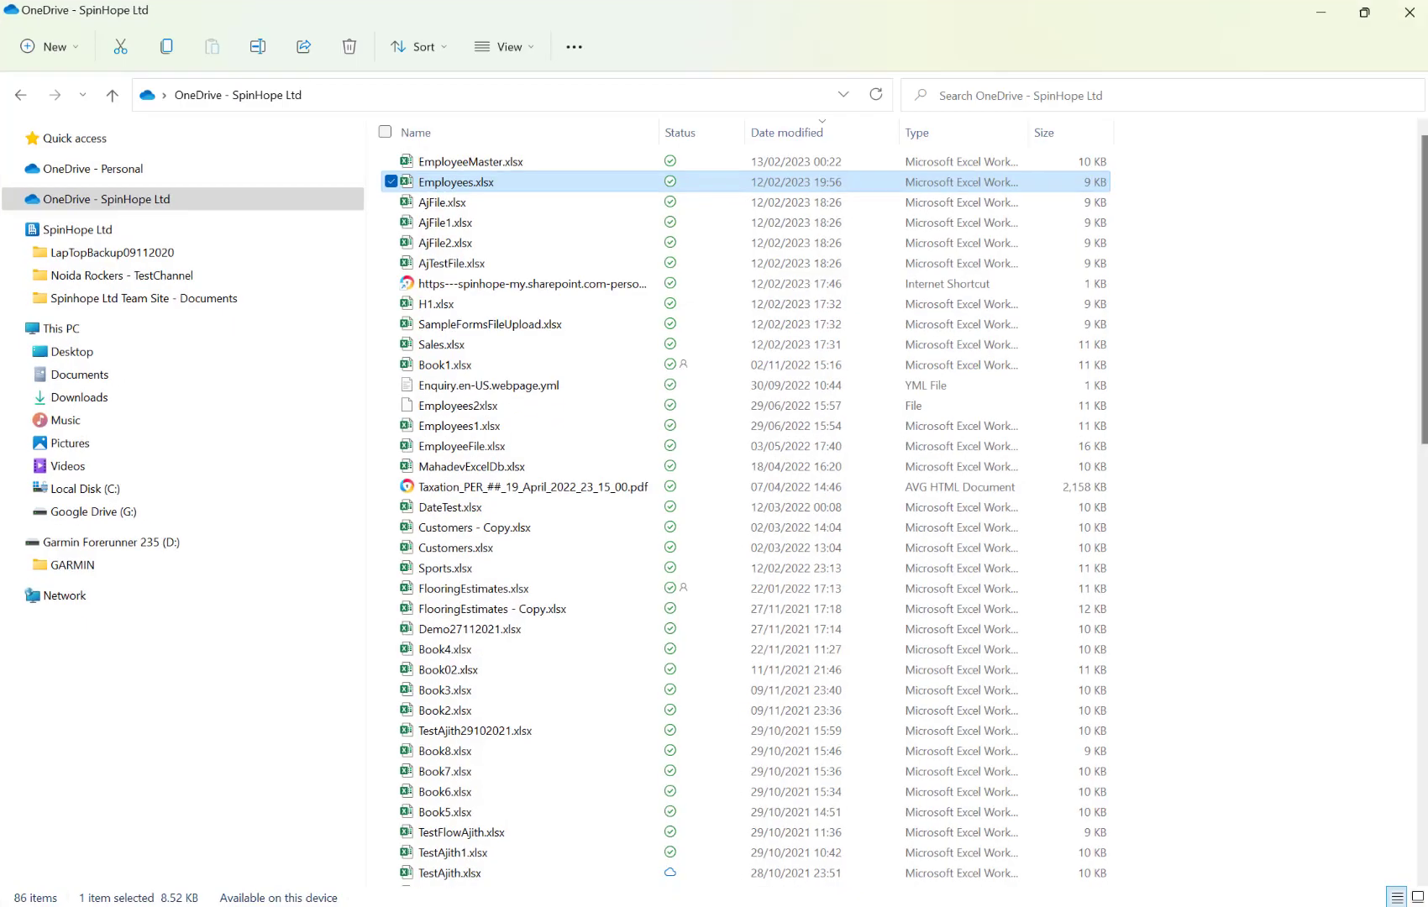
# Reopen Employees.xlsx and read the EmpNo and Name headers in A1 and B1.
pyautogui.doubleClick(461, 182)
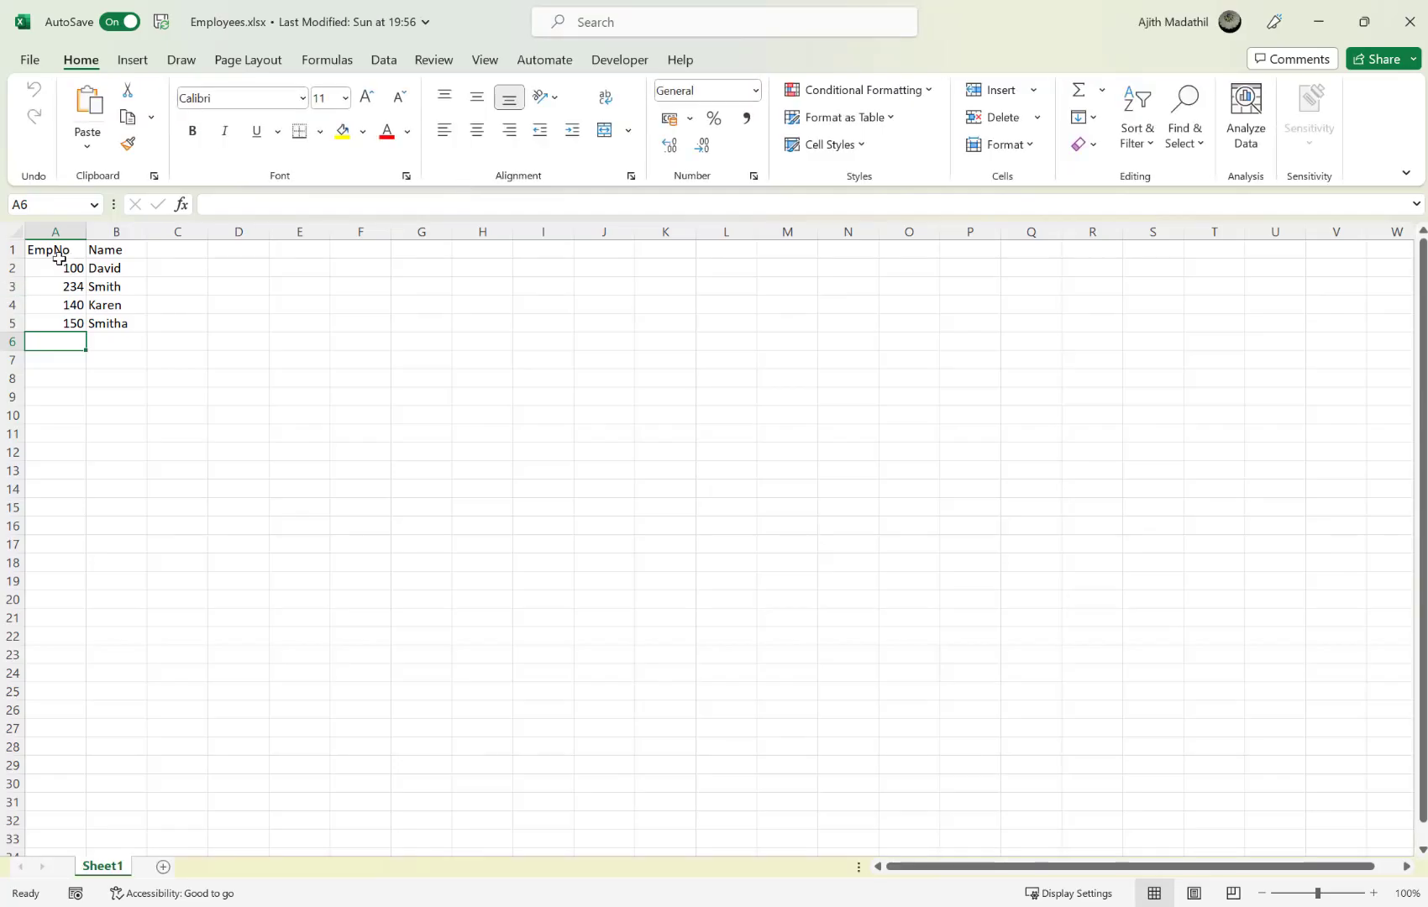
pyautogui.click(58, 255)
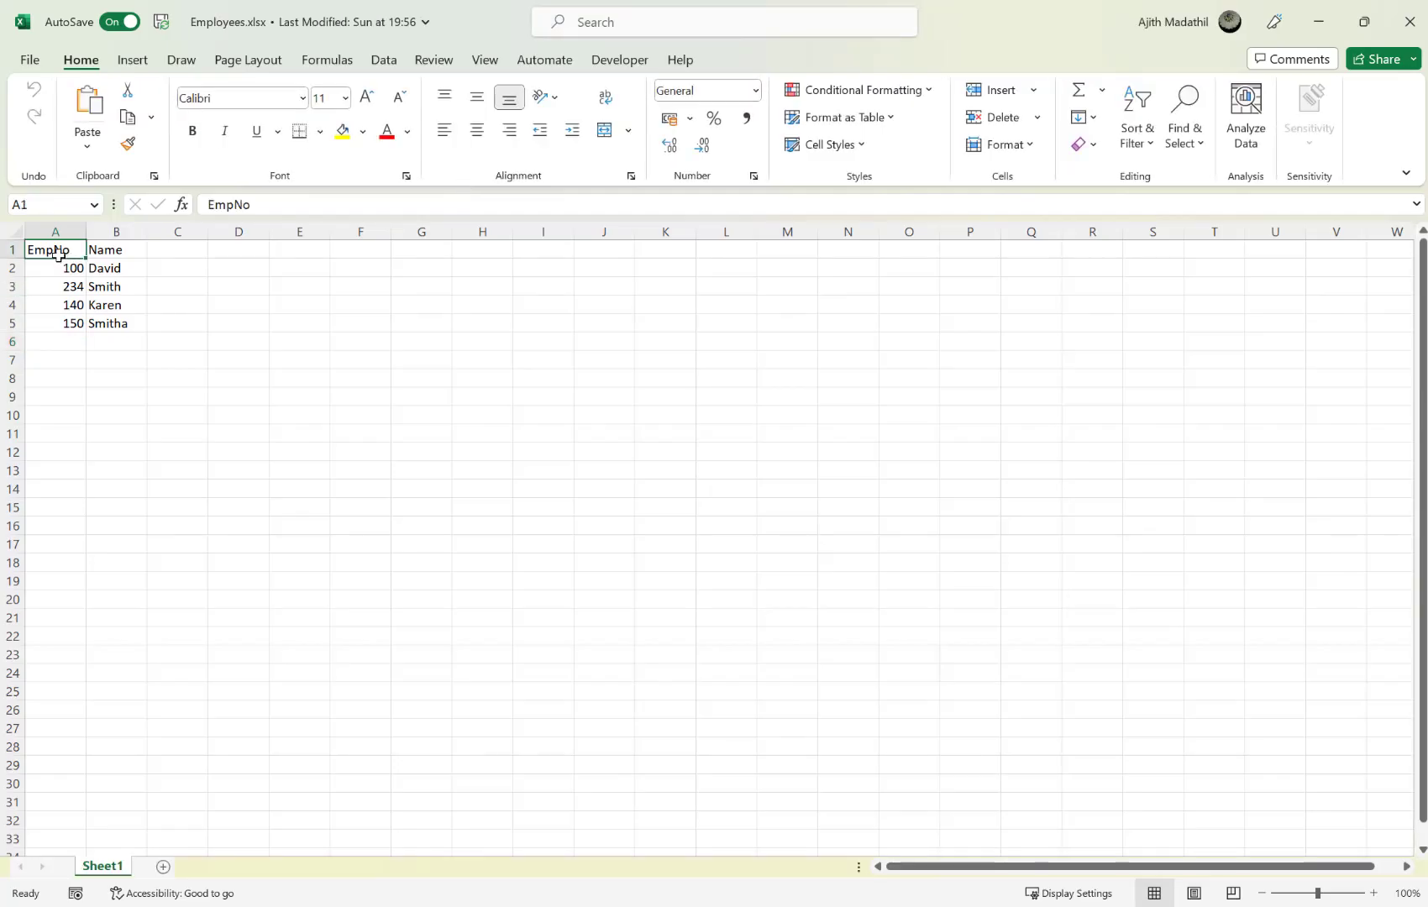
pyautogui.click(110, 256)
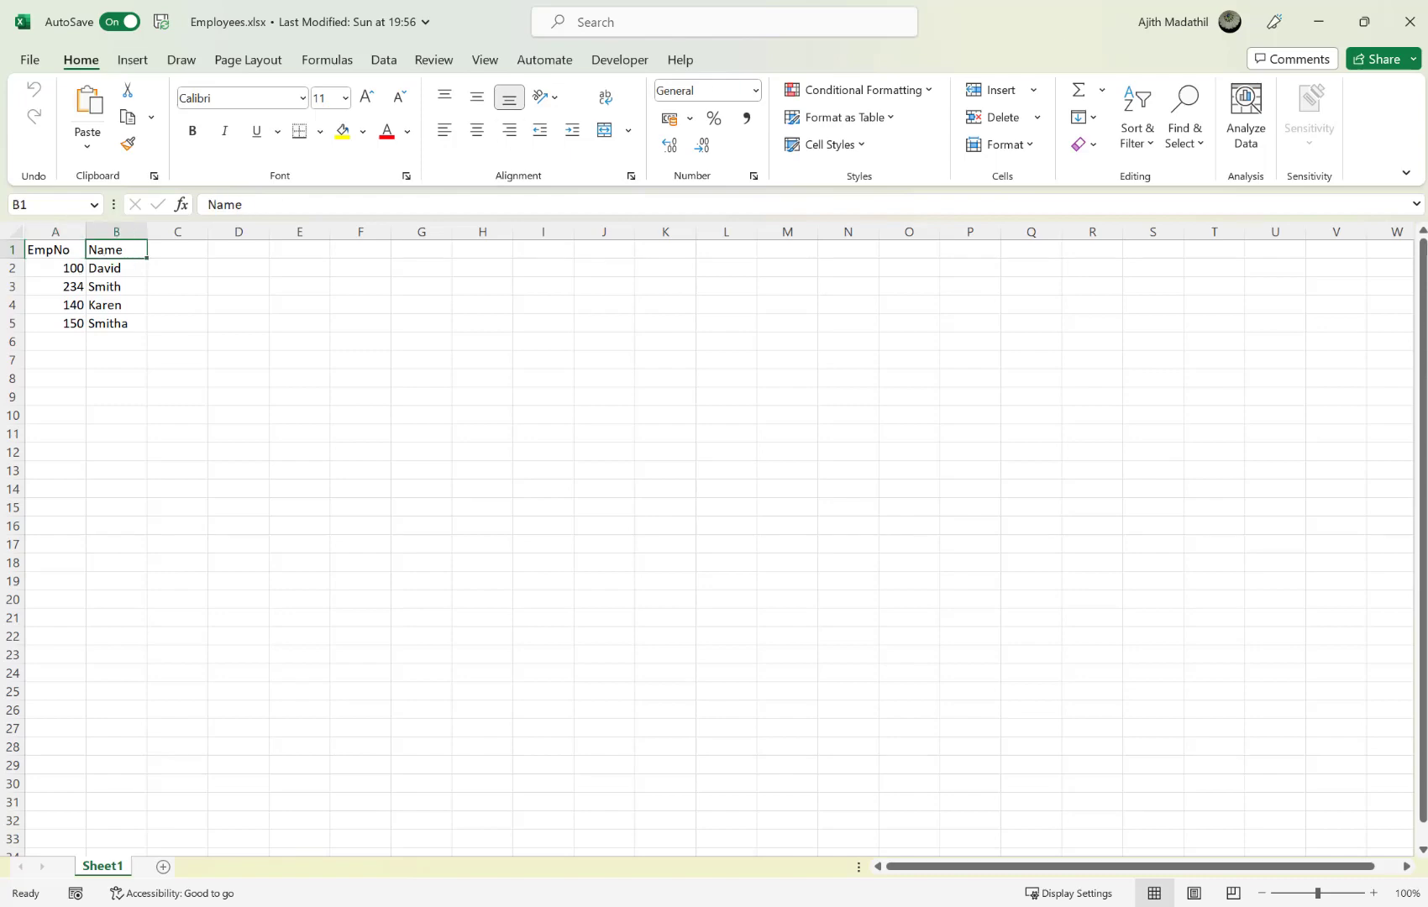
# Close Excel and set the Create table column names to EmpNo;No.
pyautogui.click(1410, 22)
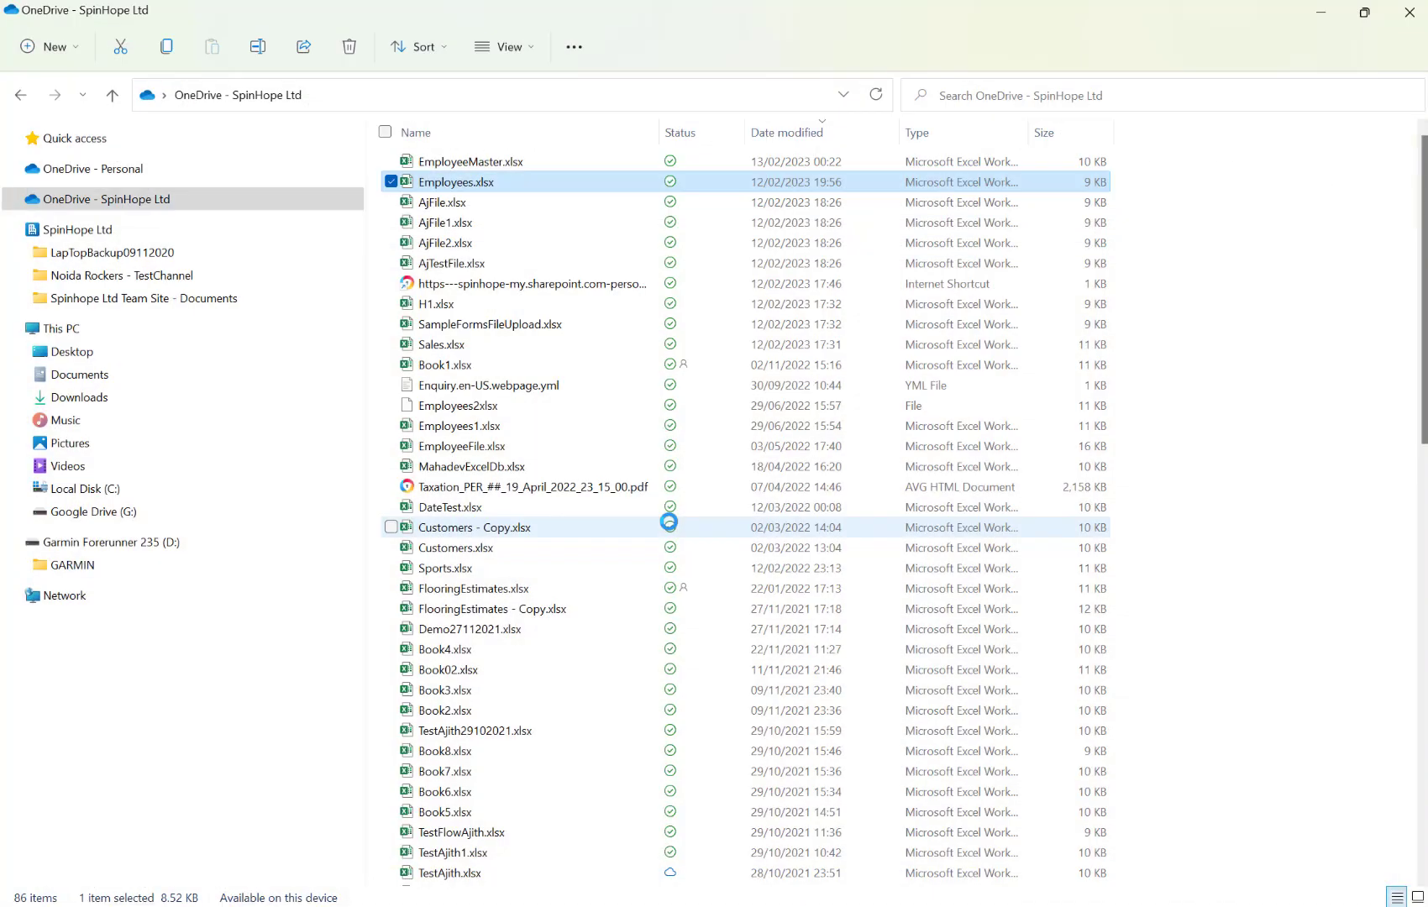
pyautogui.click(1320, 11)
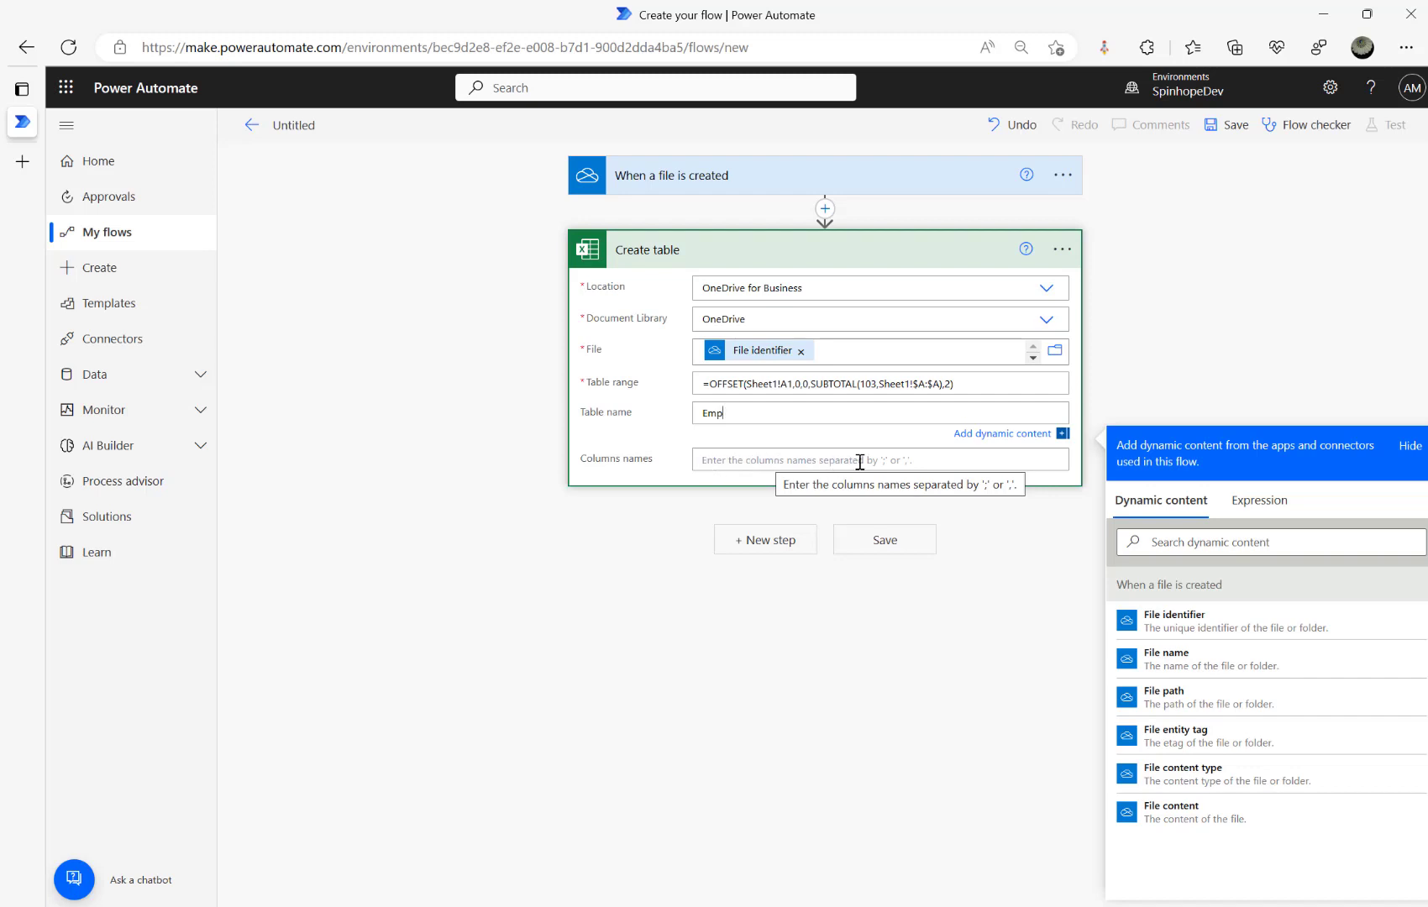
pyautogui.click(734, 459)
pyautogui.write('EmpNo,No')
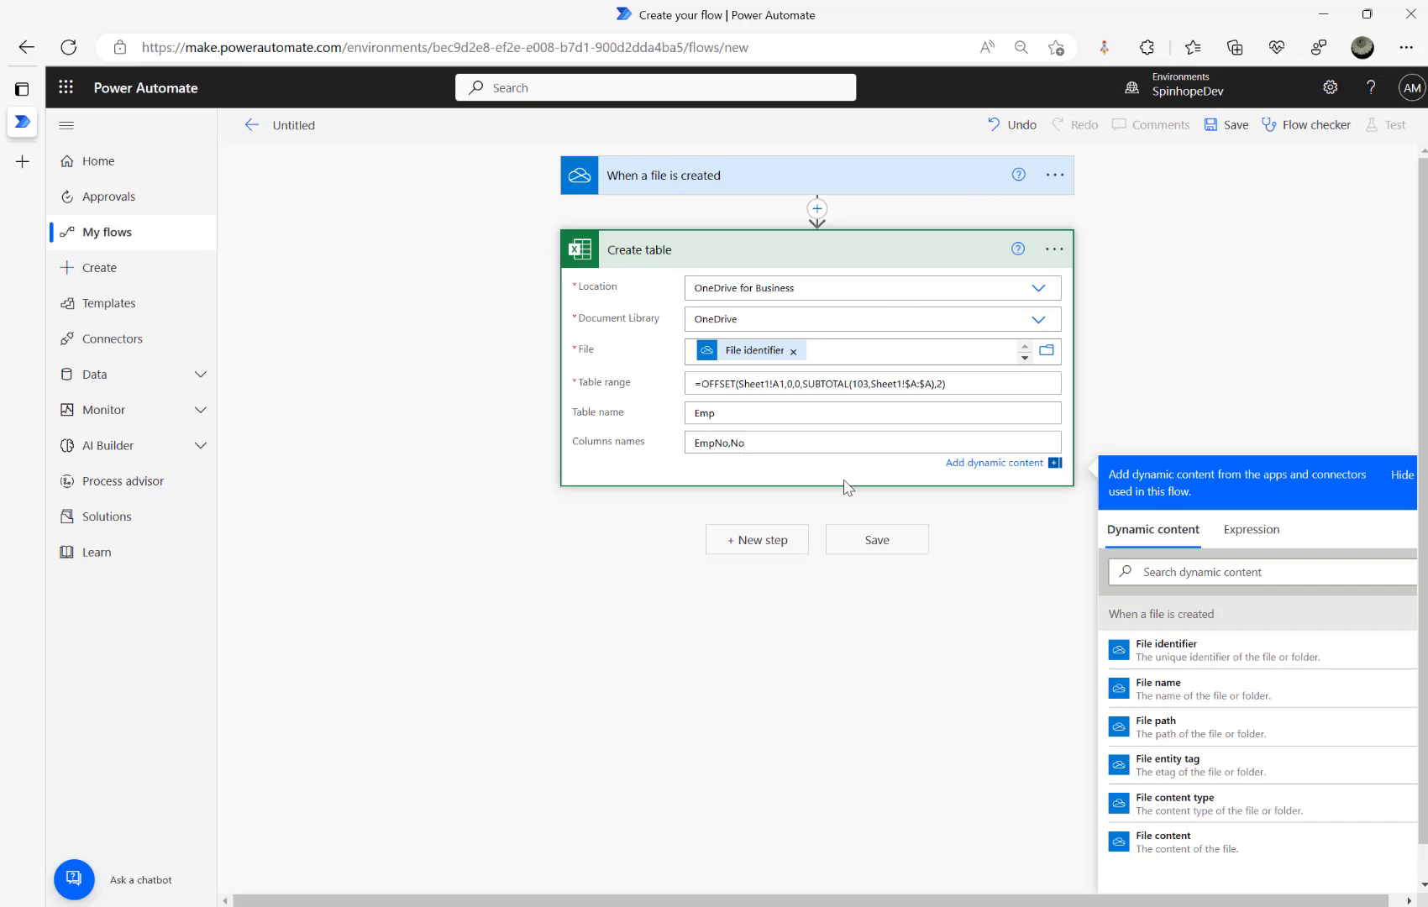
pyautogui.click(776, 541)
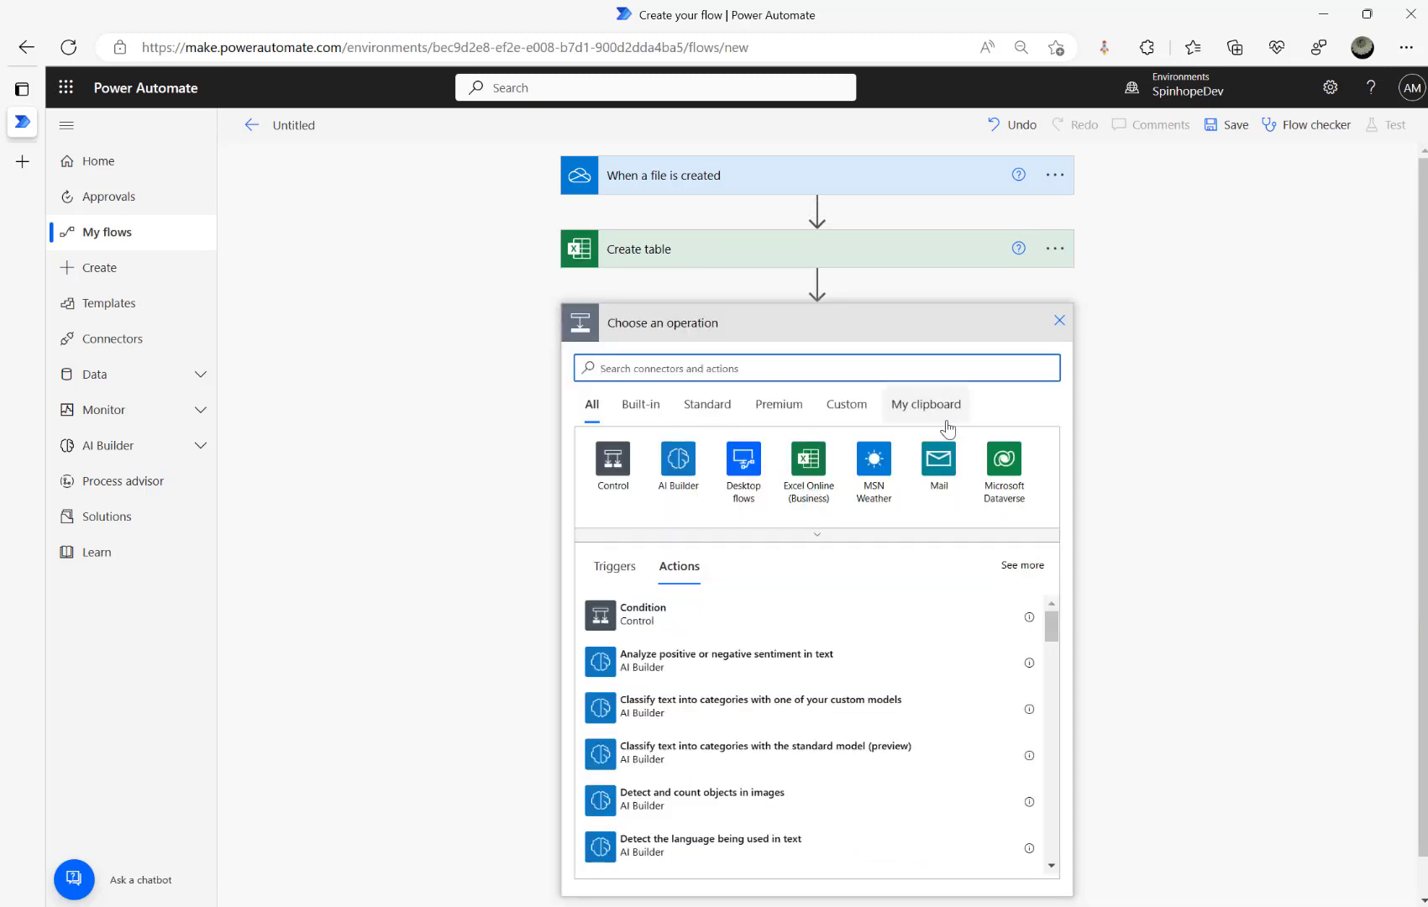
# Add List rows present in a table using OneDrive for Business and the OneDrive library.
pyautogui.click(825, 476)
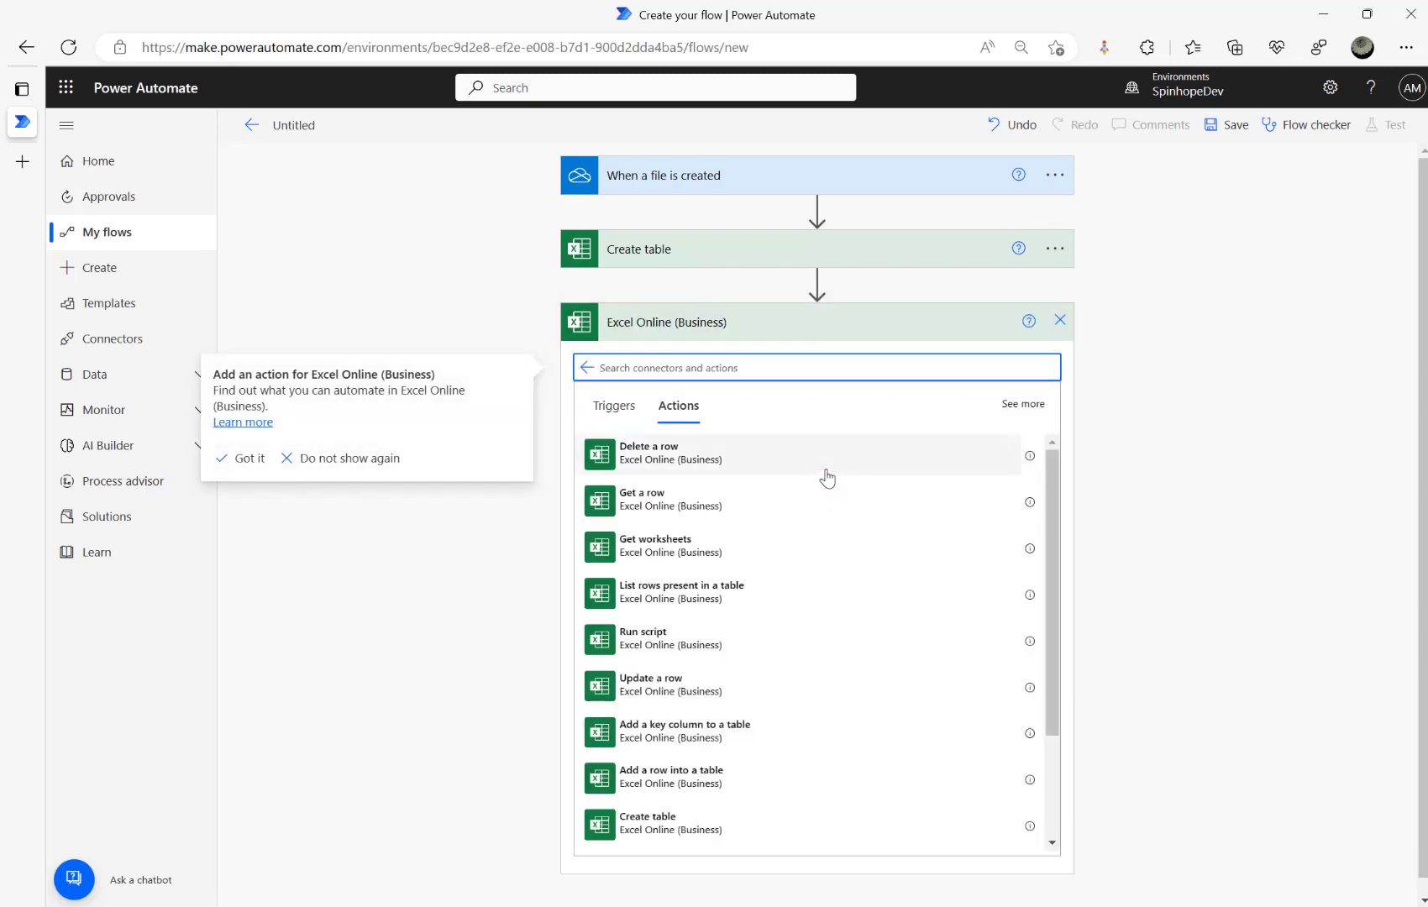
pyautogui.click(676, 588)
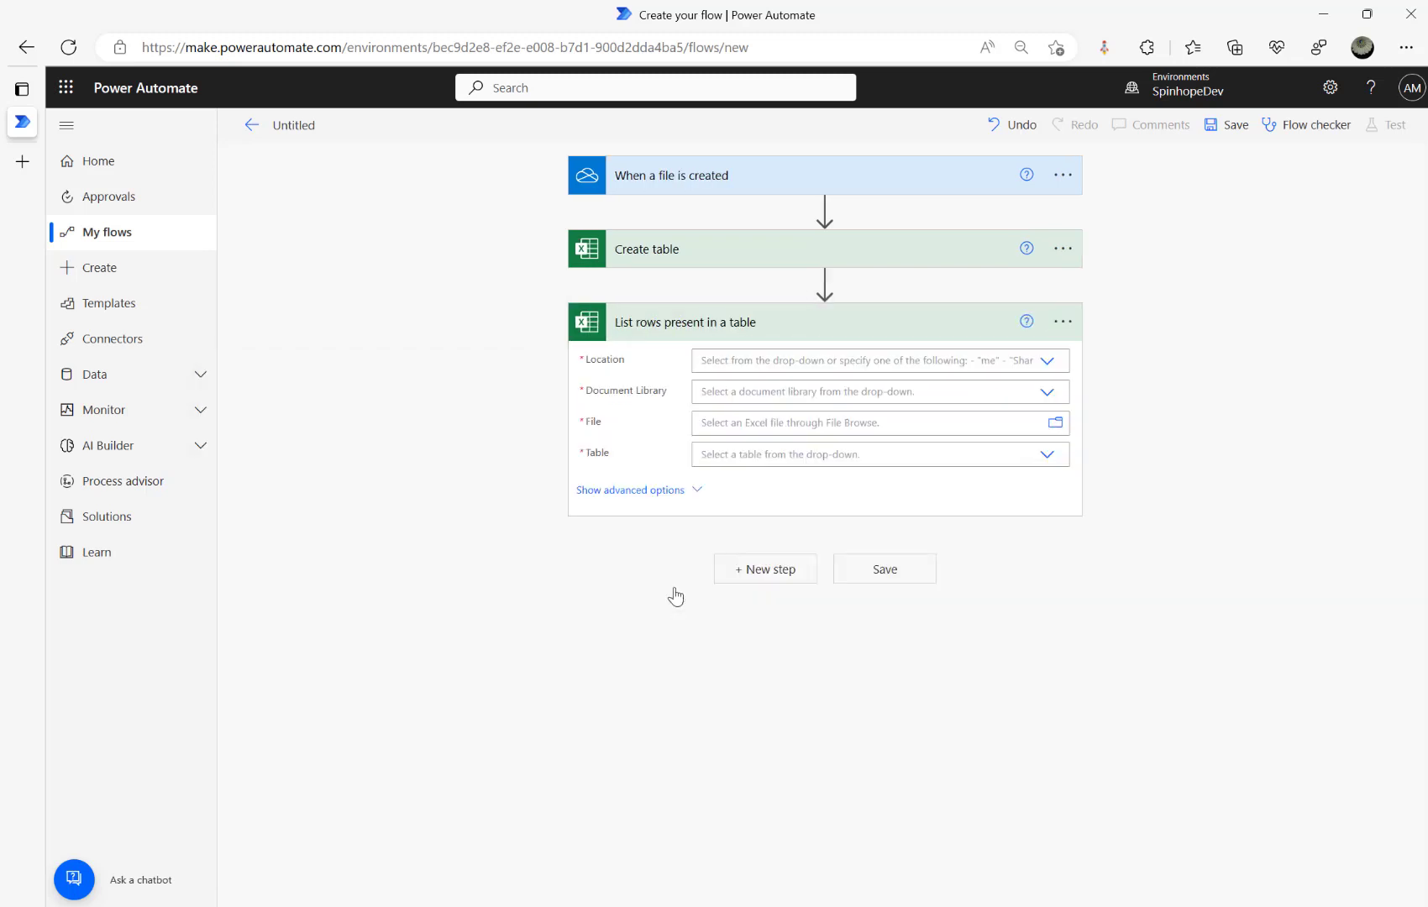
pyautogui.click(1044, 363)
pyautogui.click(755, 241)
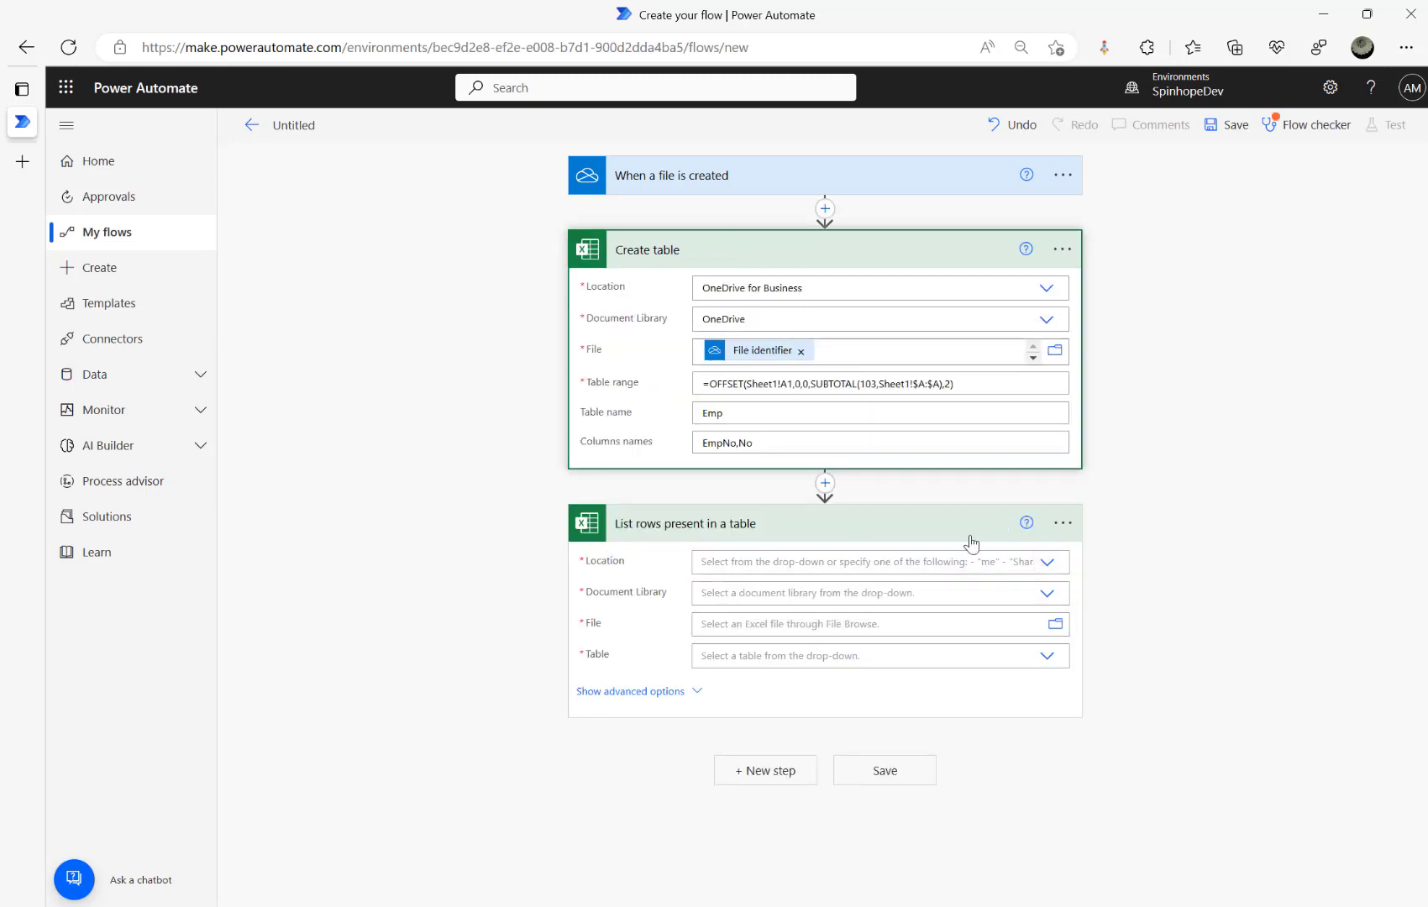
pyautogui.click(1047, 562)
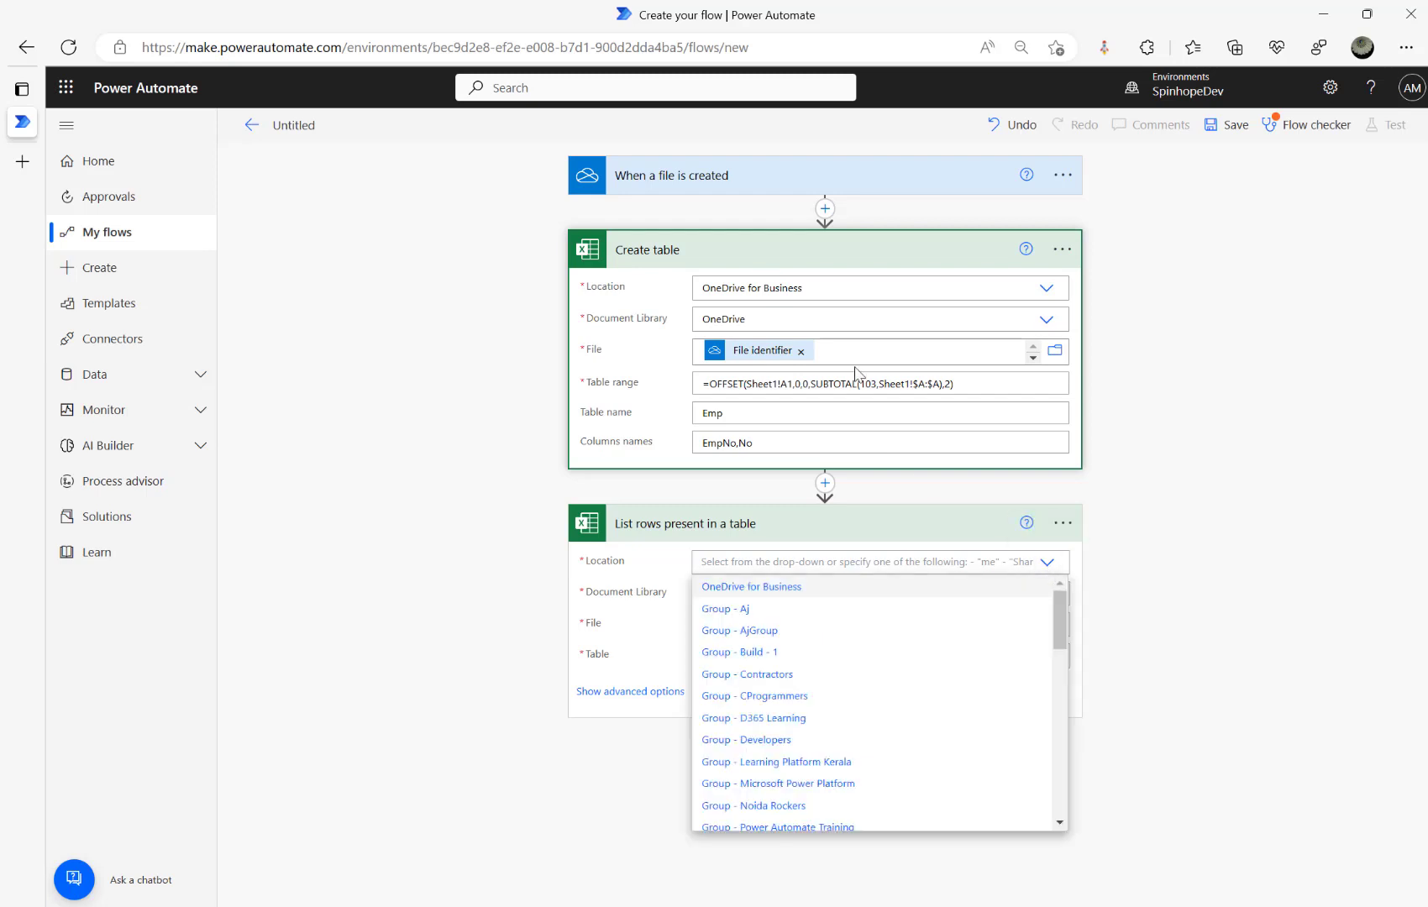
pyautogui.click(780, 588)
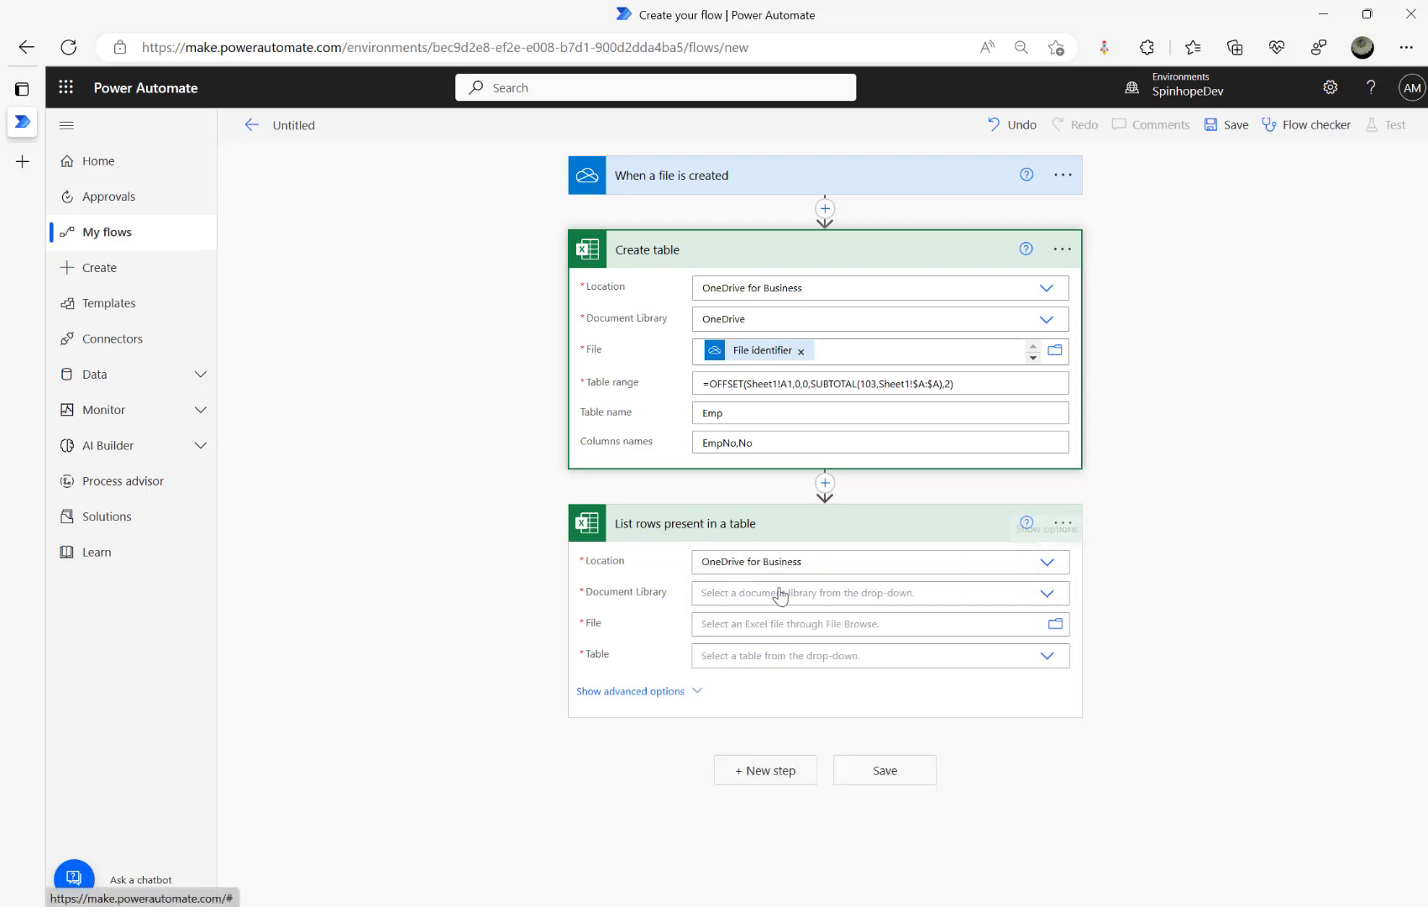
pyautogui.click(1045, 594)
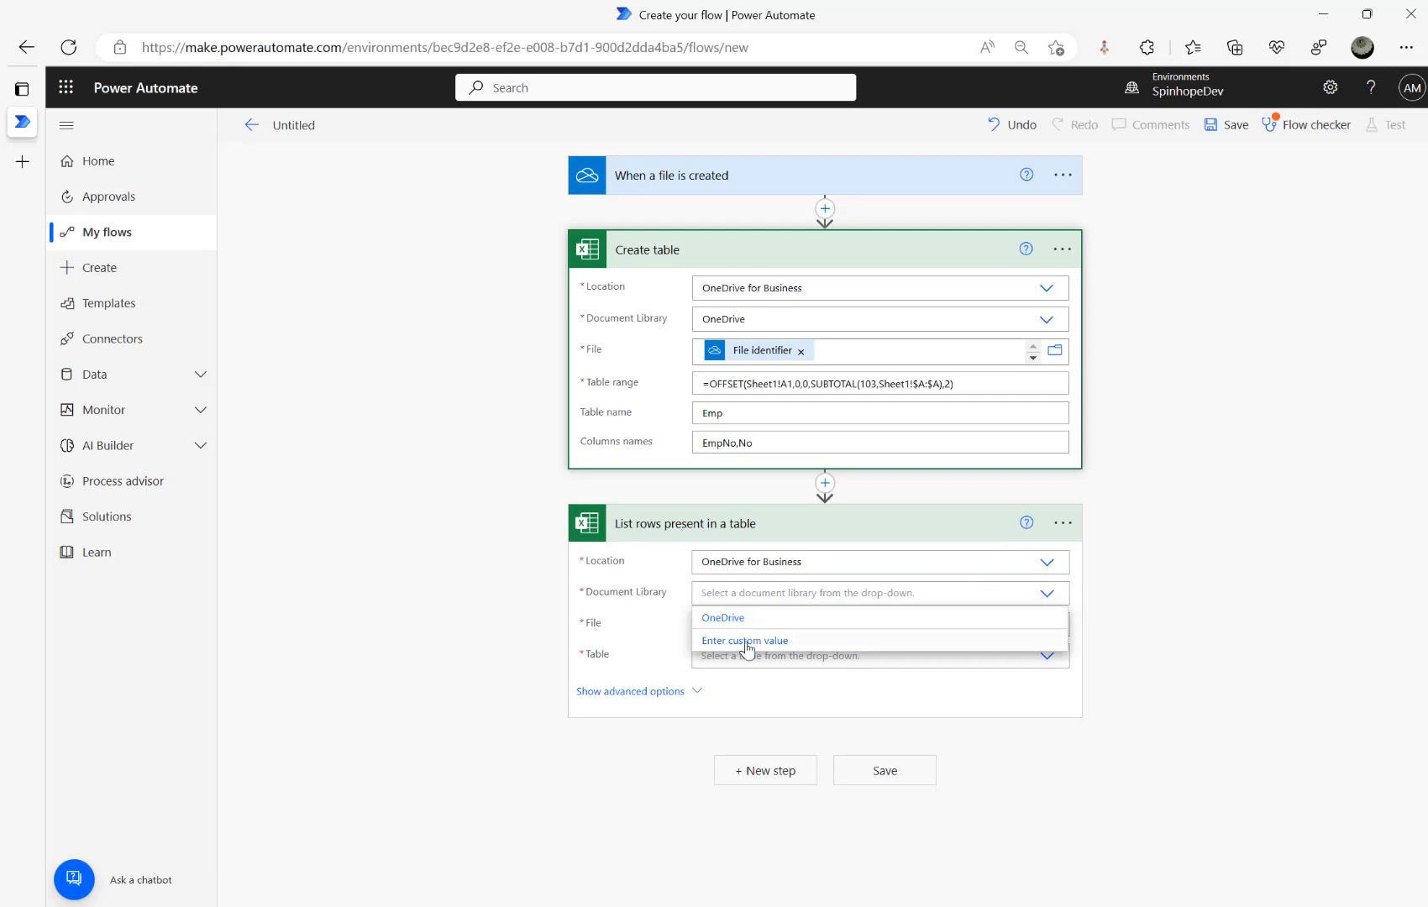
pyautogui.click(891, 615)
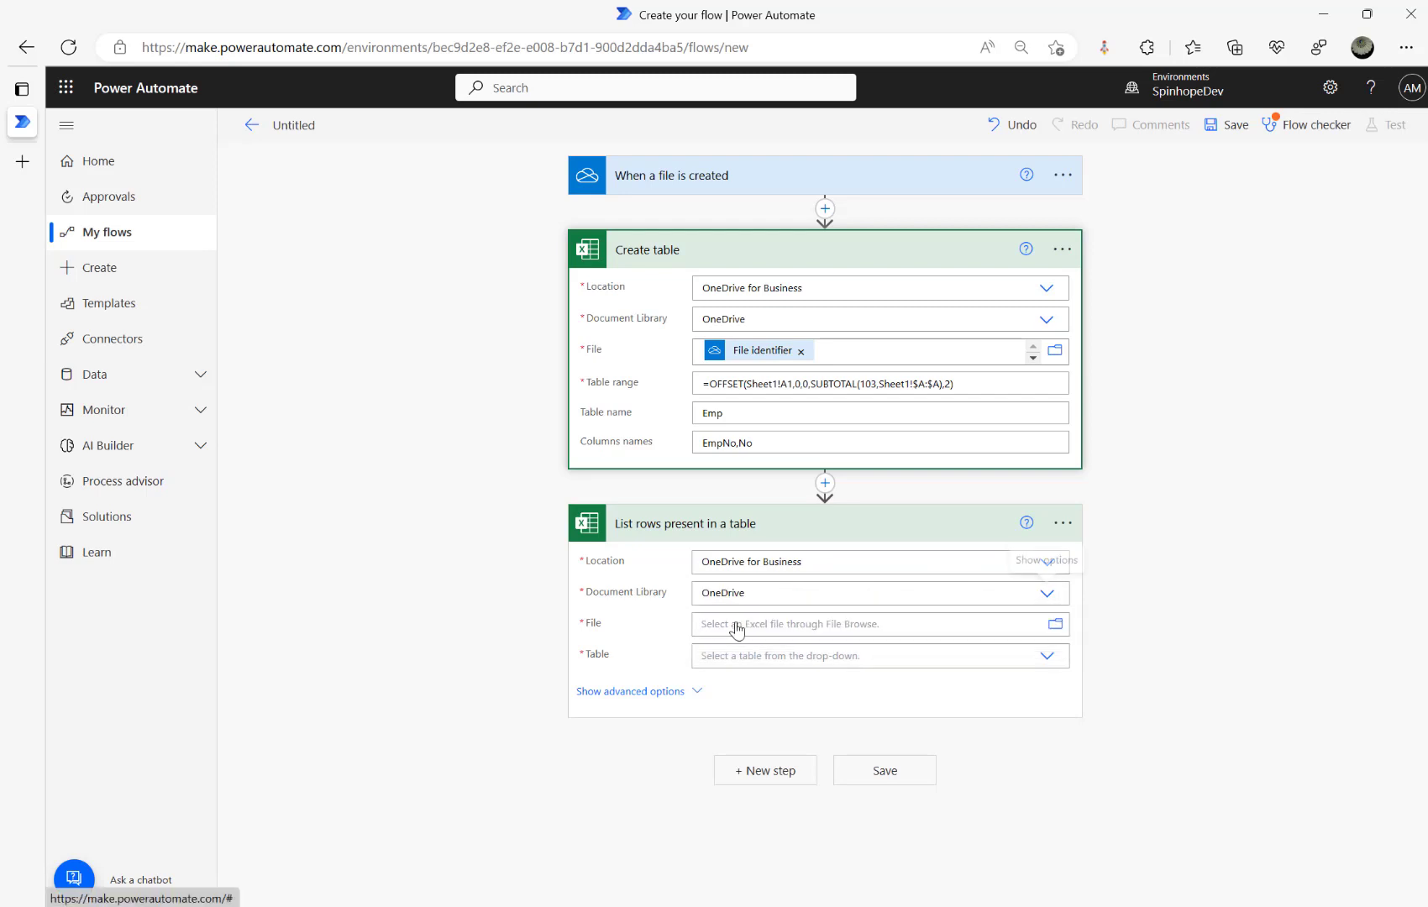
# Set the list step's File to File identifier and its custom Table value to Emp.
pyautogui.click(789, 622)
pyautogui.click(1188, 754)
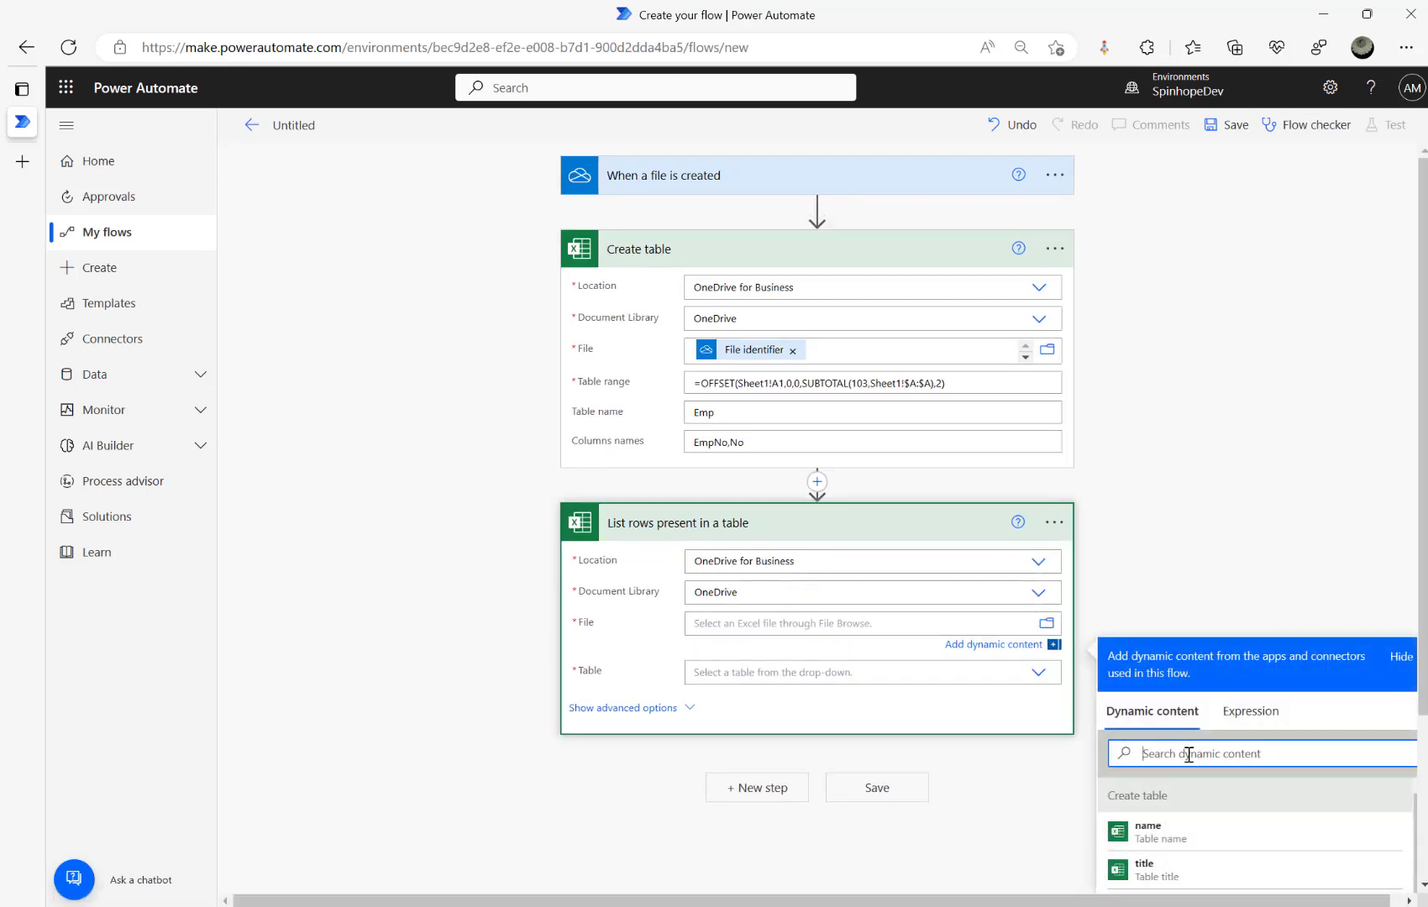
pyautogui.write('file')
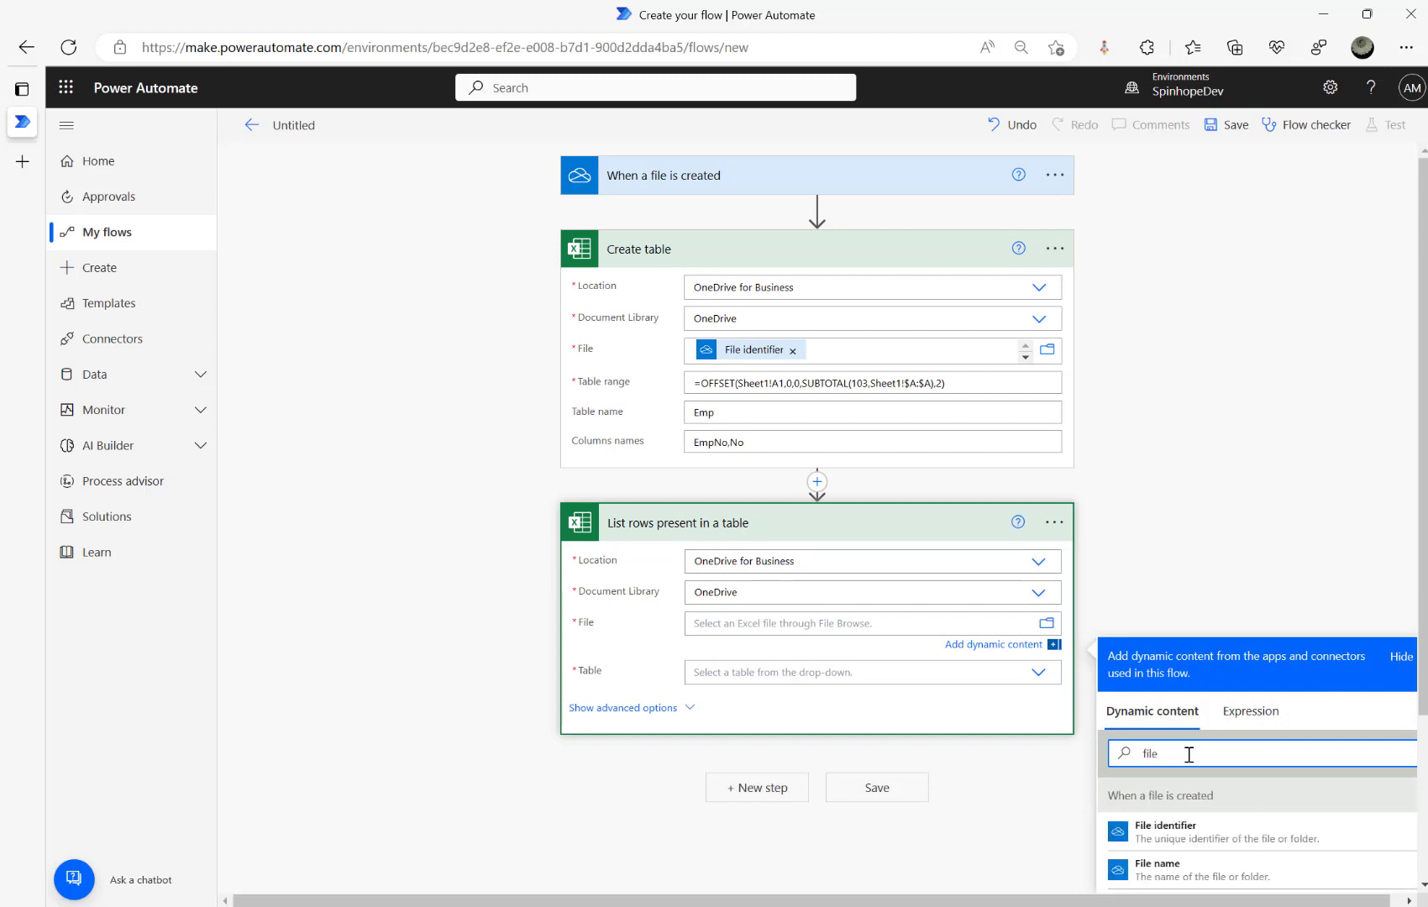
pyautogui.click(1172, 834)
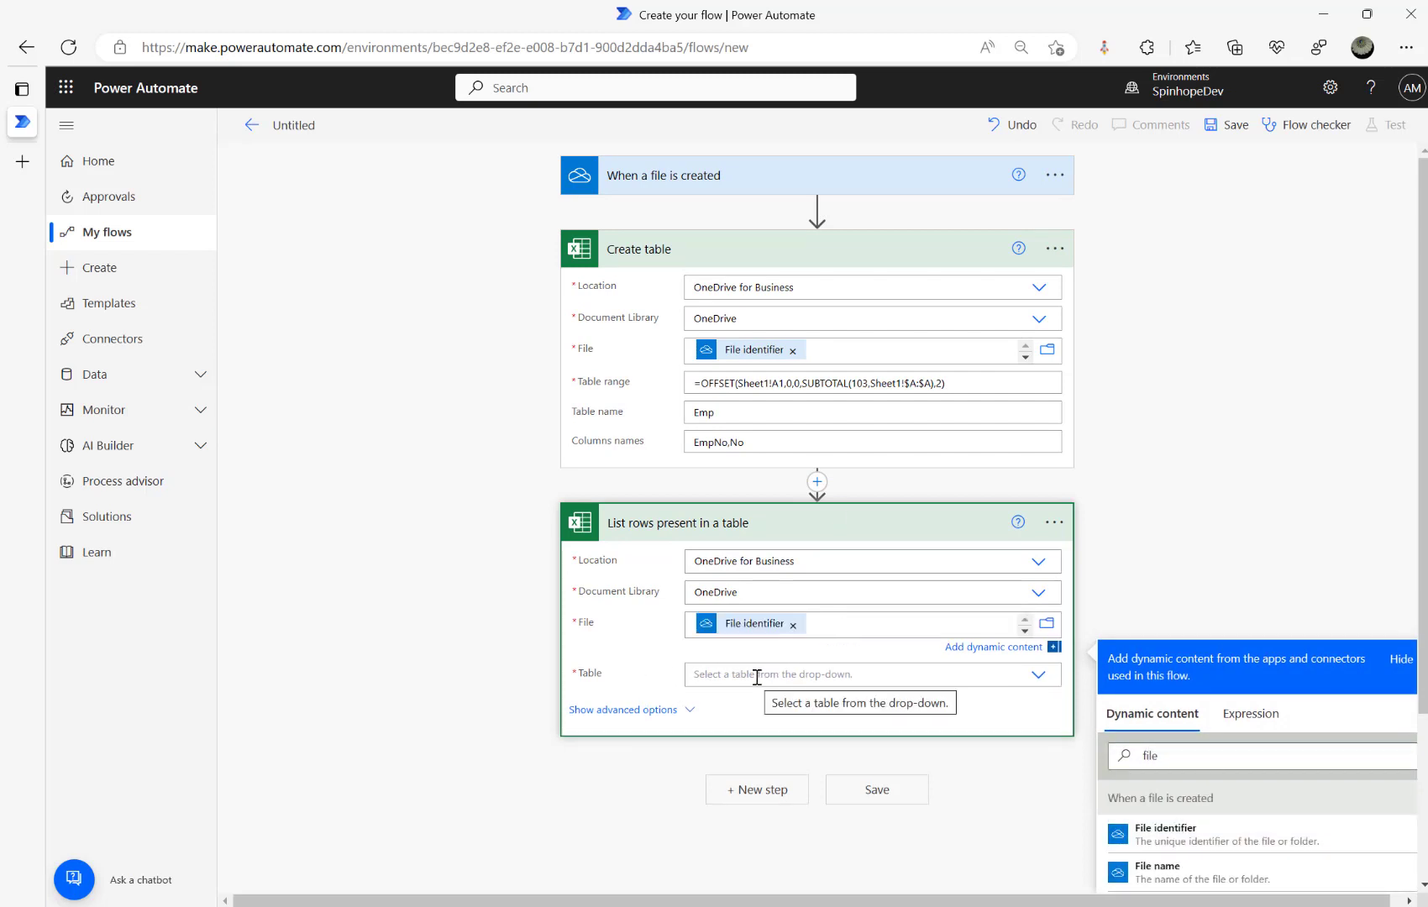
pyautogui.moveTo(726, 414); pyautogui.dragTo(472, 405)
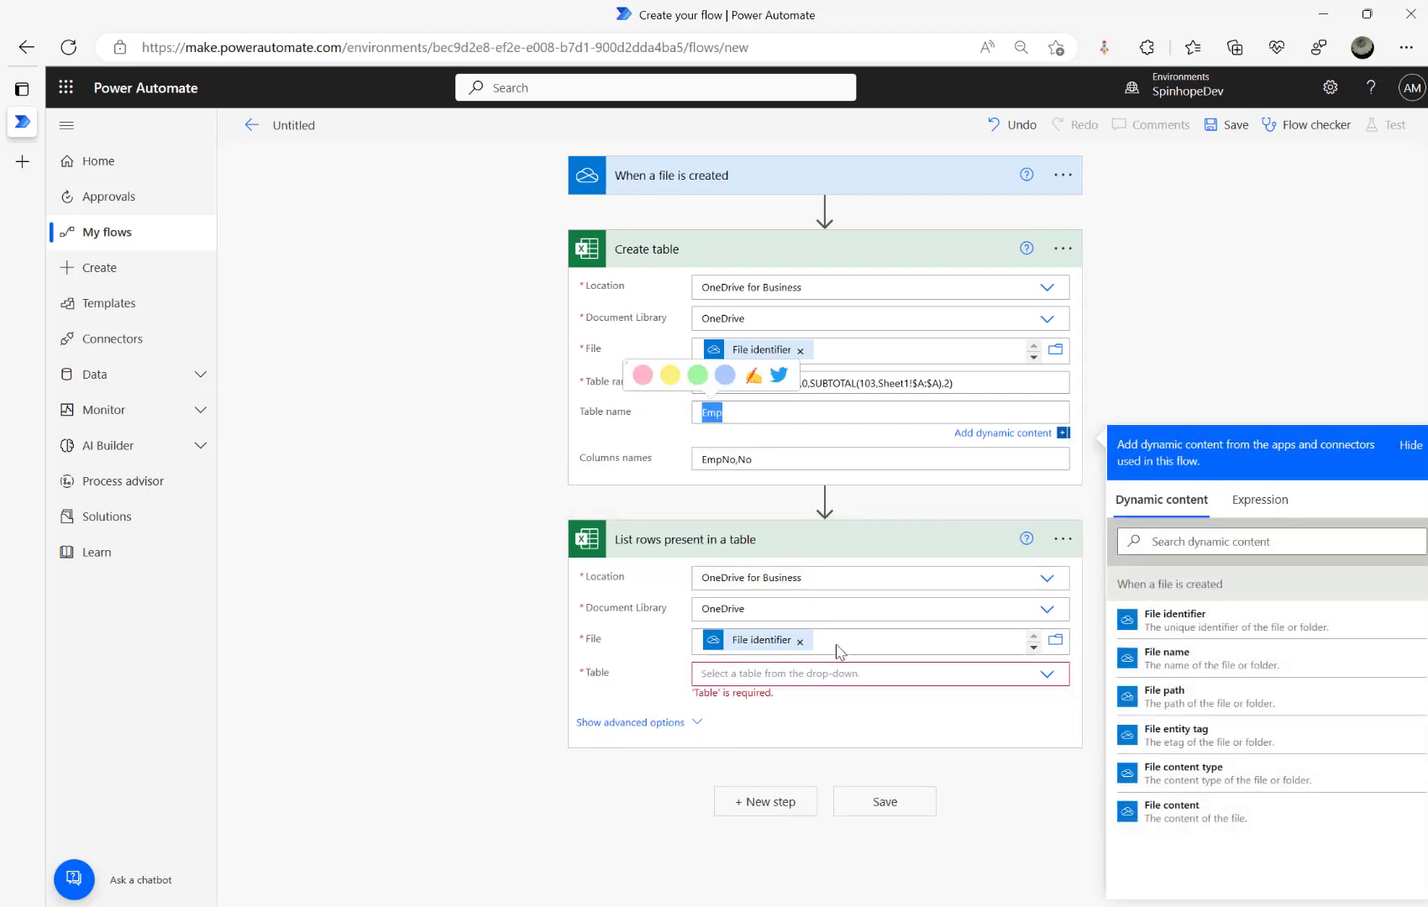
pyautogui.click(1046, 675)
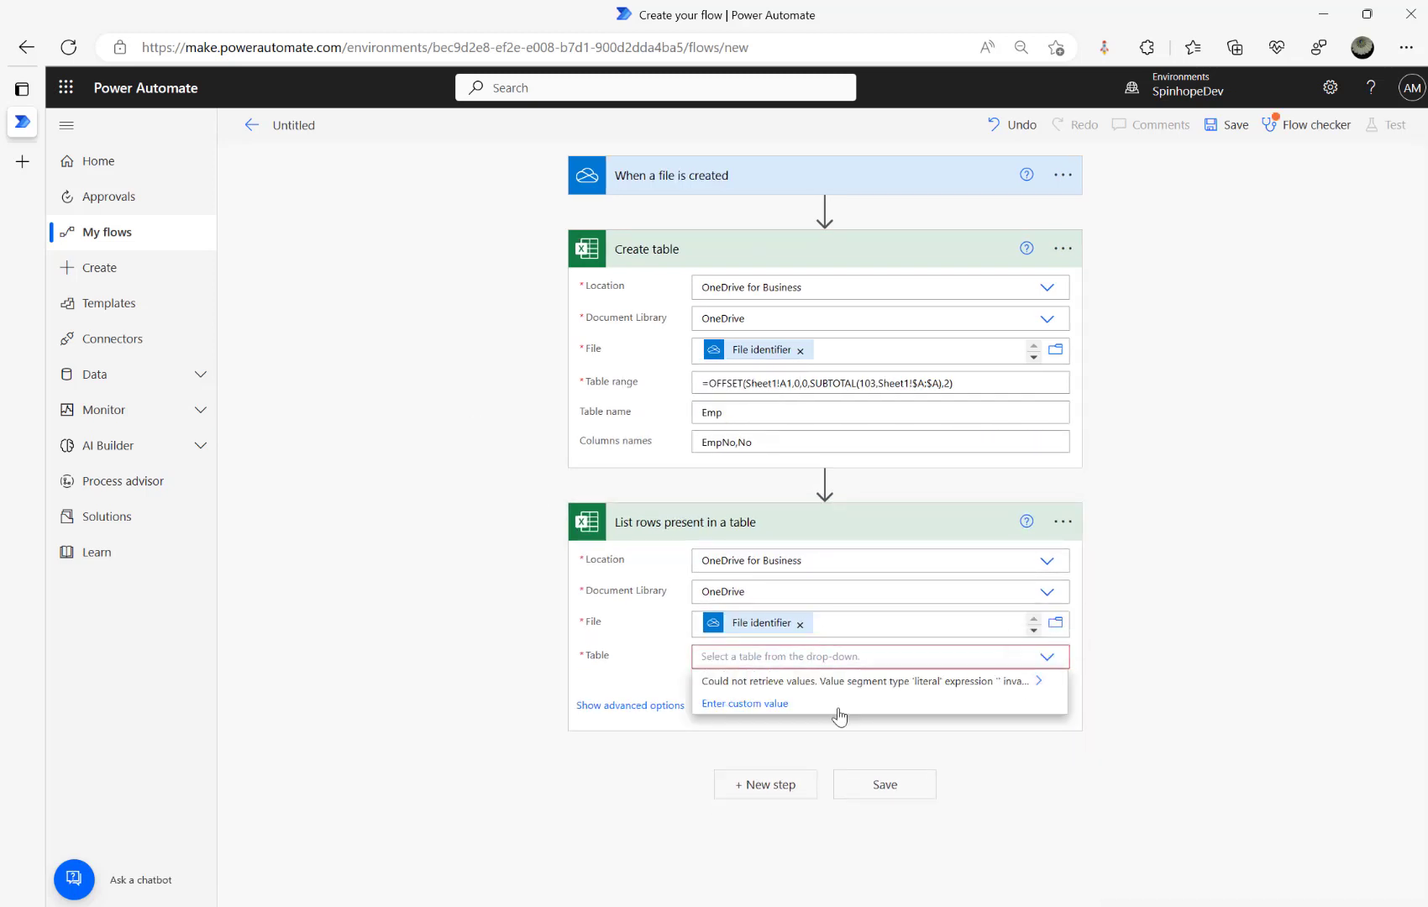
pyautogui.click(754, 705)
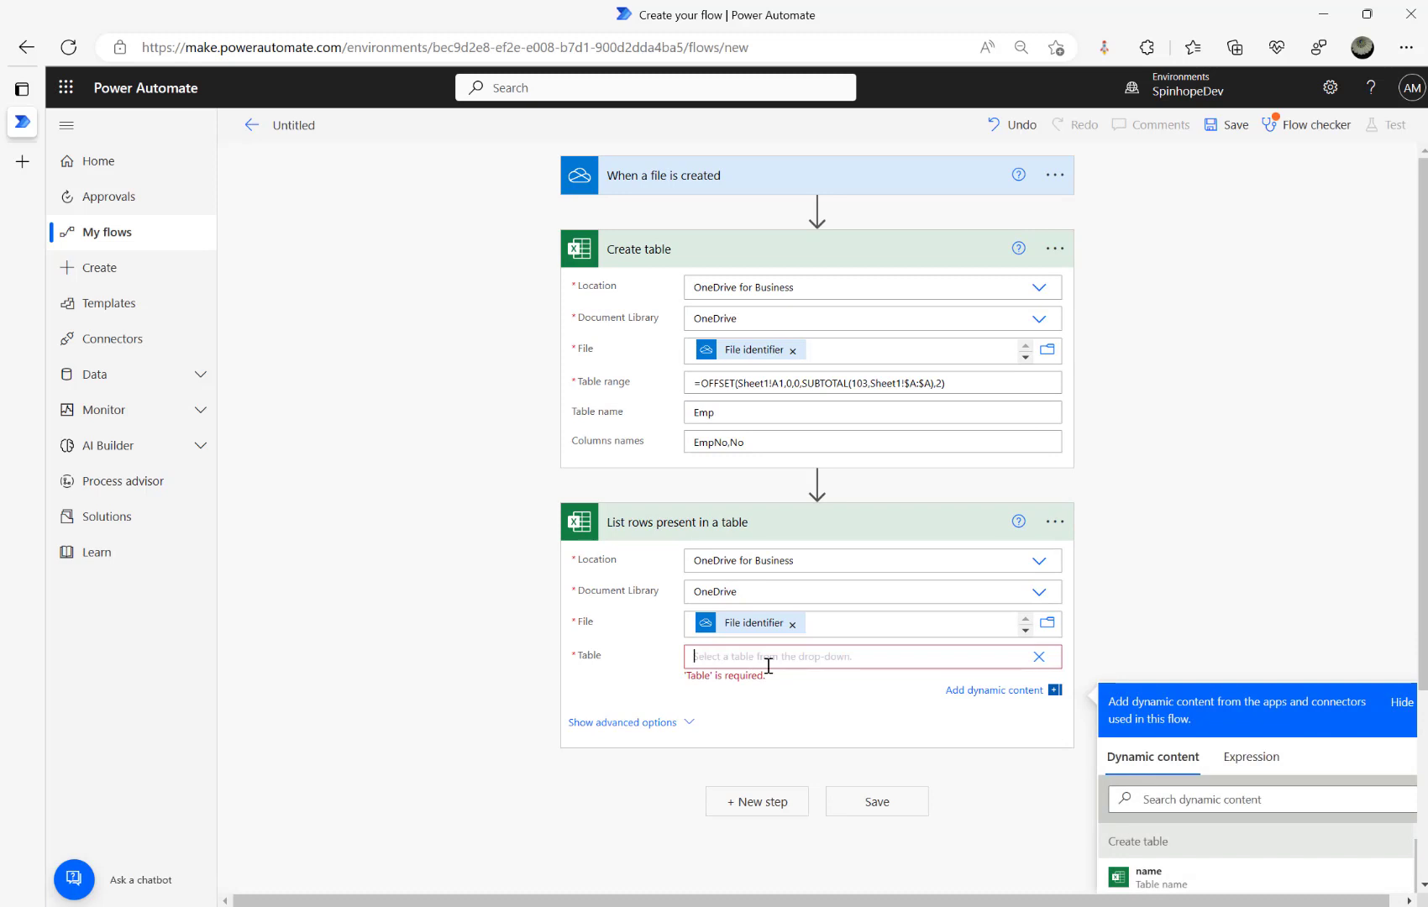
pyautogui.write('Emp')
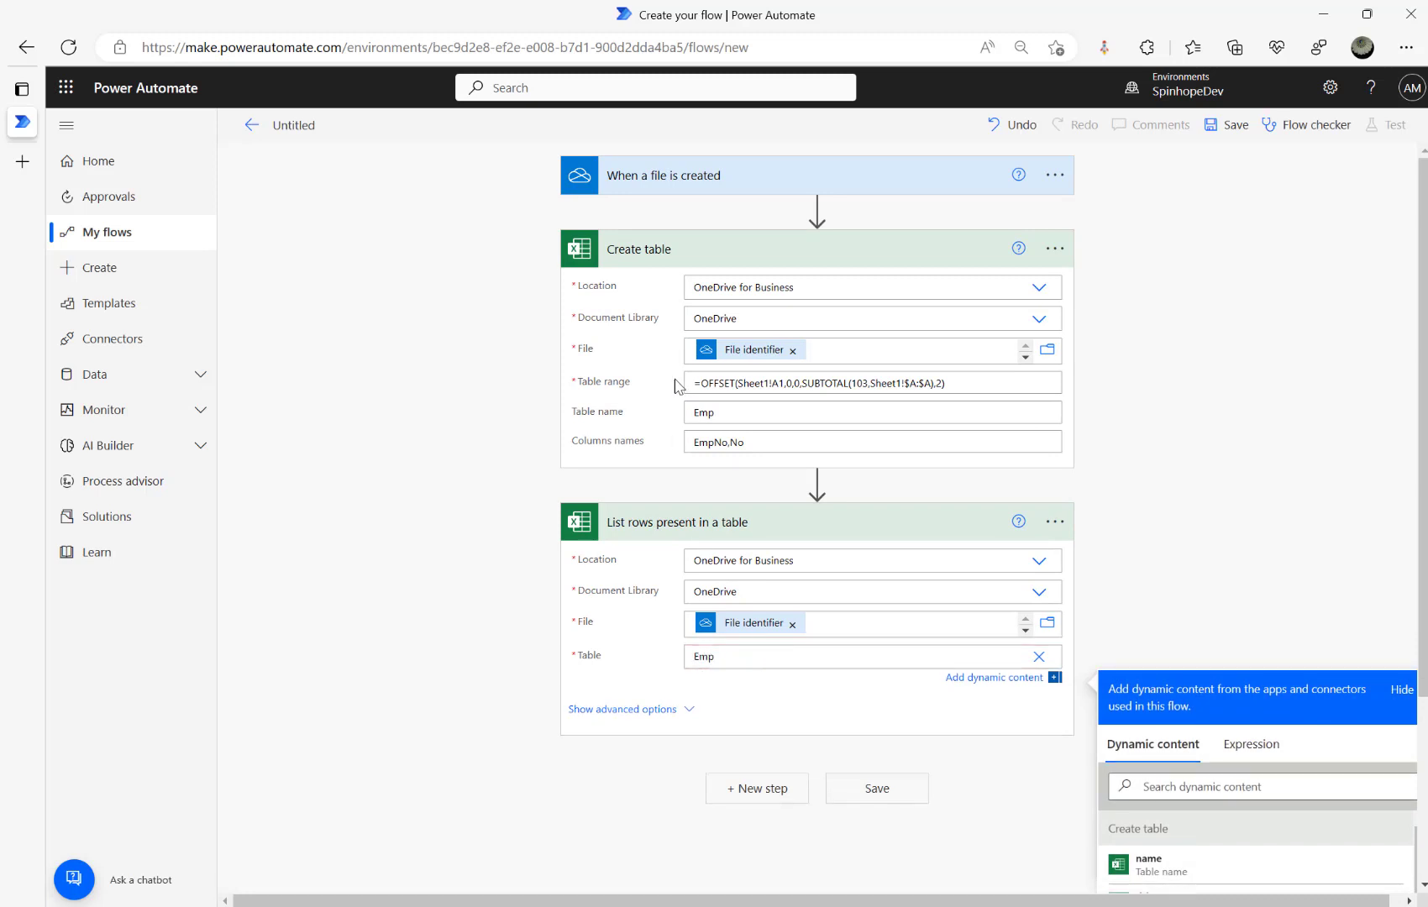
# Add a Compose step after List rows, using the rows' 'value' output as its Inputs.
pyautogui.click(755, 789)
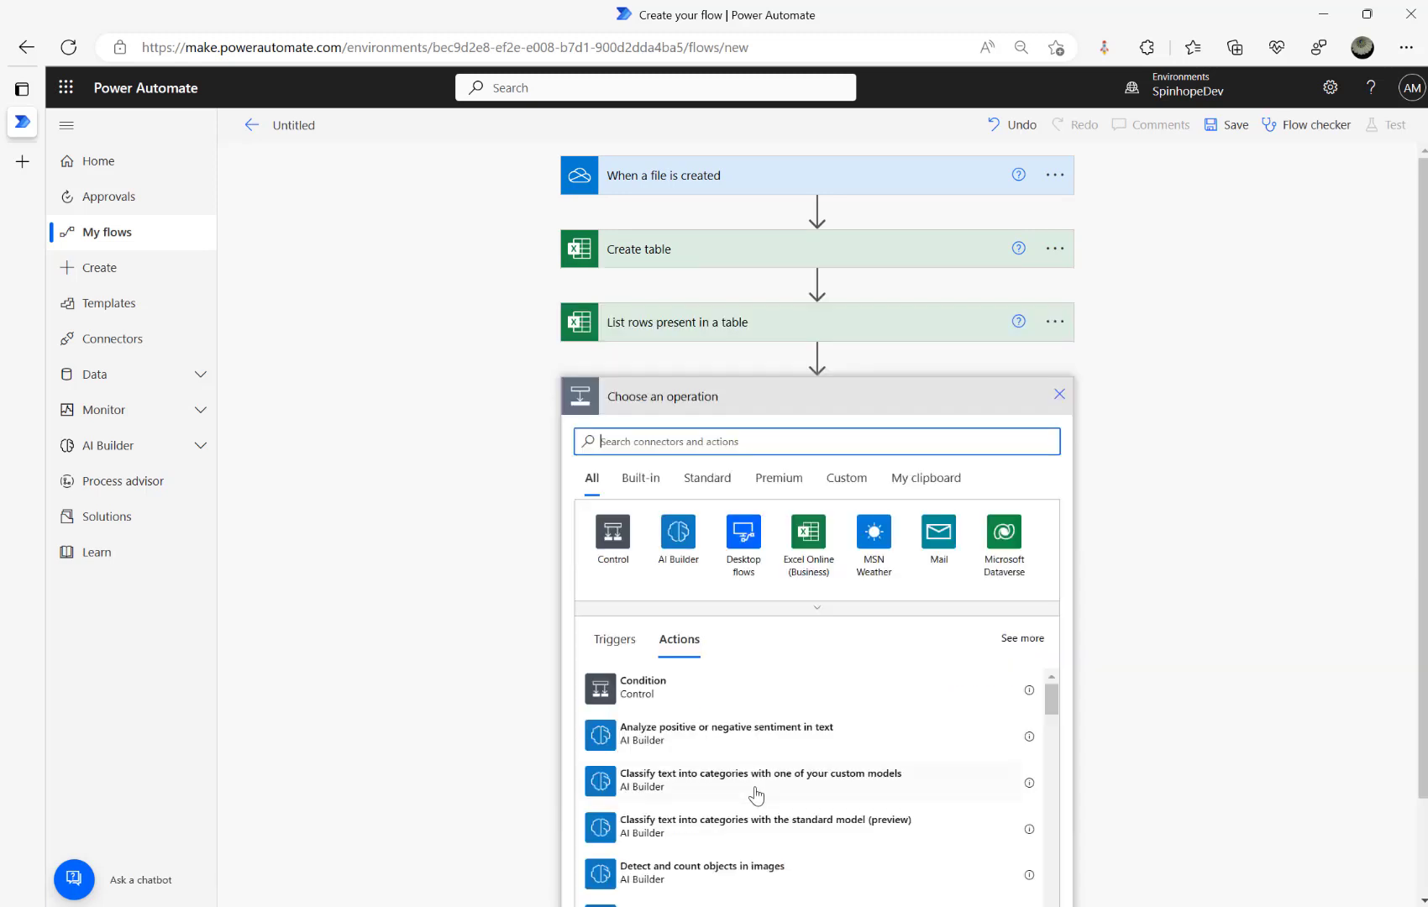
pyautogui.write('compose')
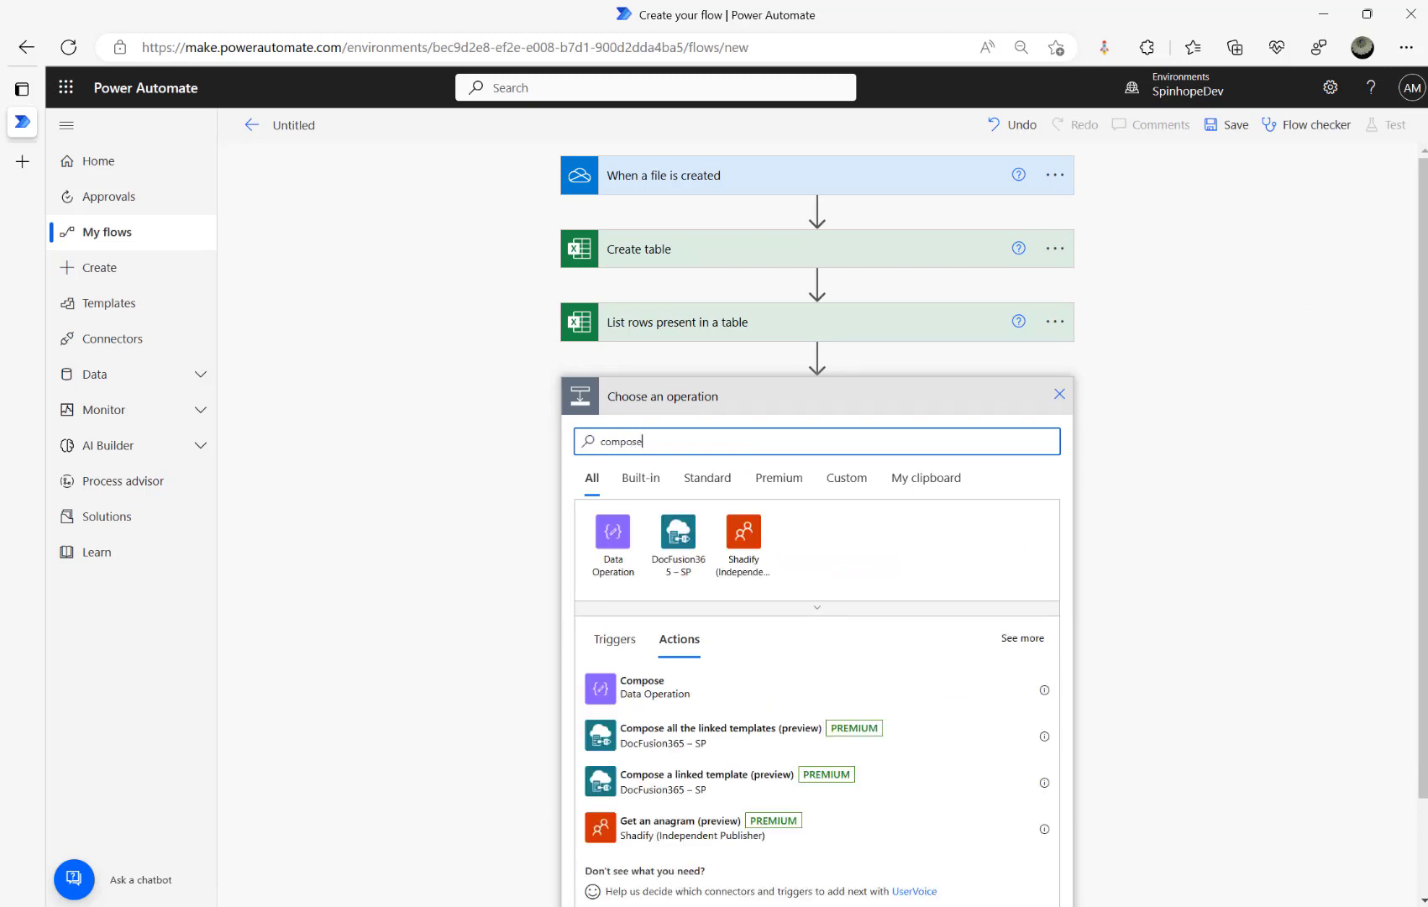
pyautogui.click(716, 684)
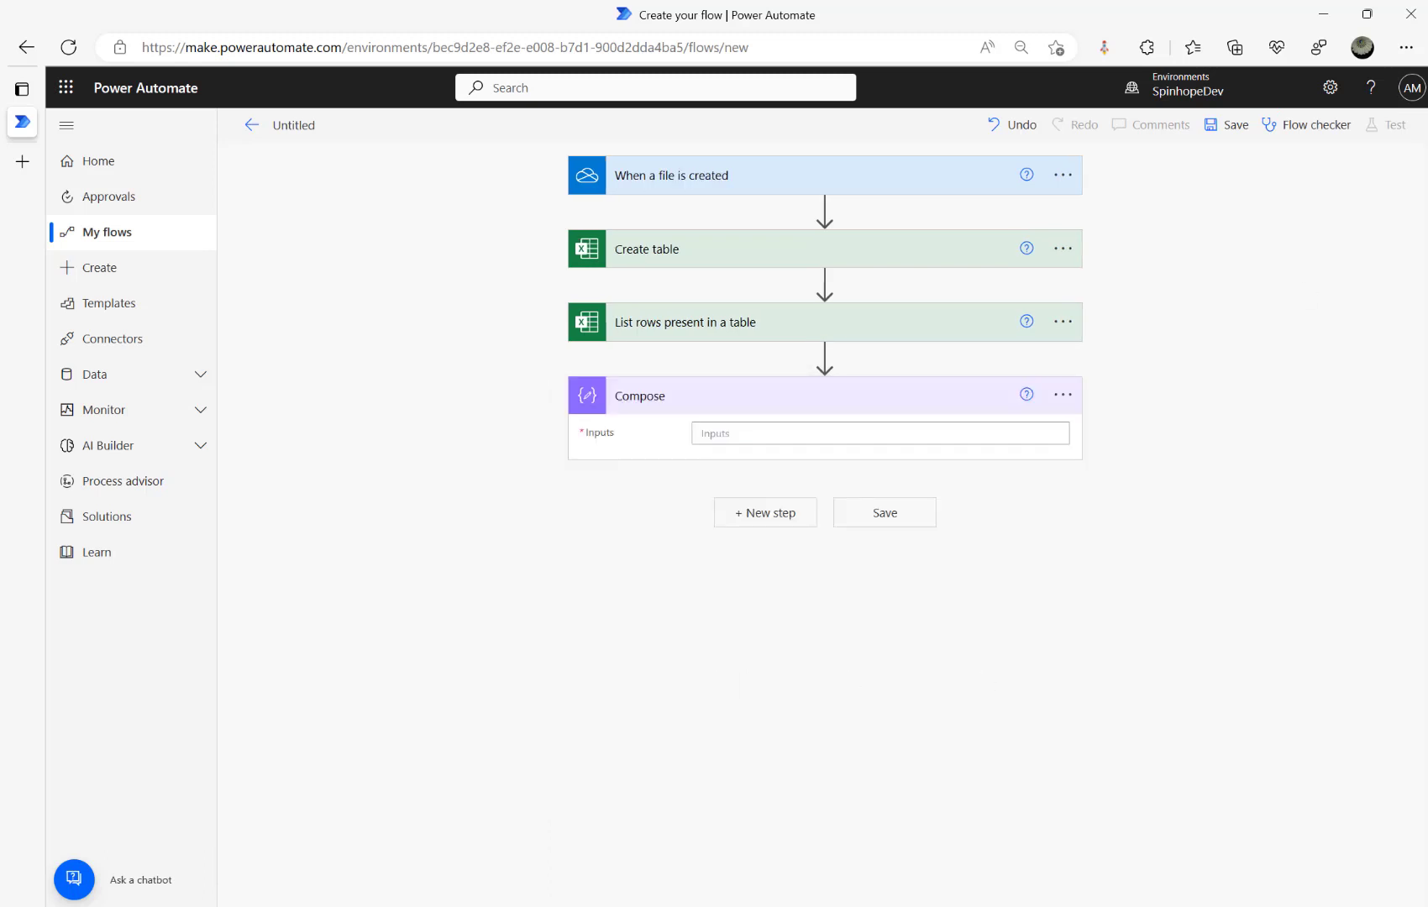
pyautogui.click(826, 434)
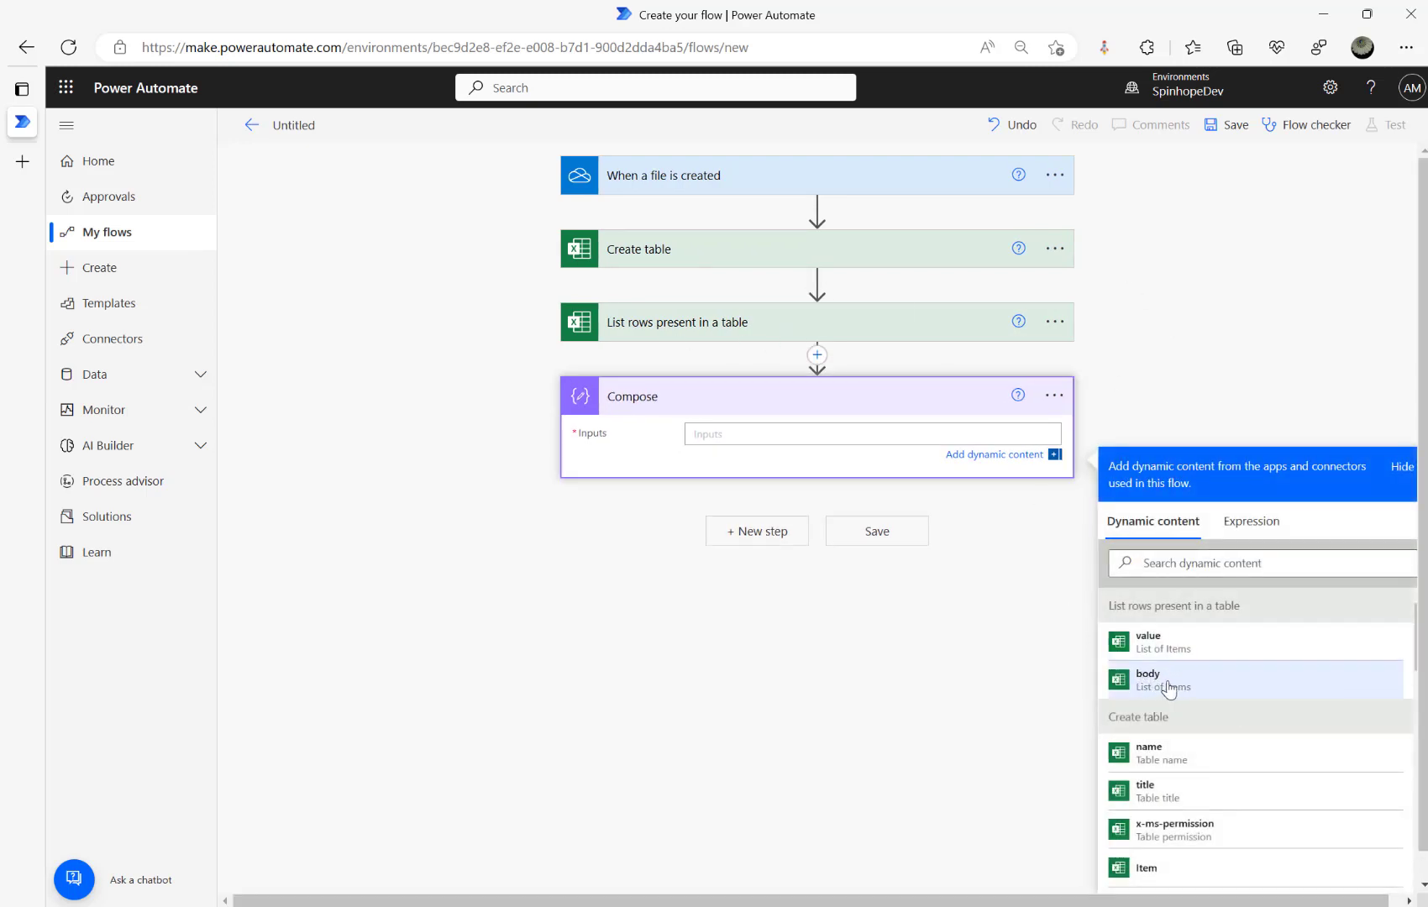
pyautogui.click(1157, 641)
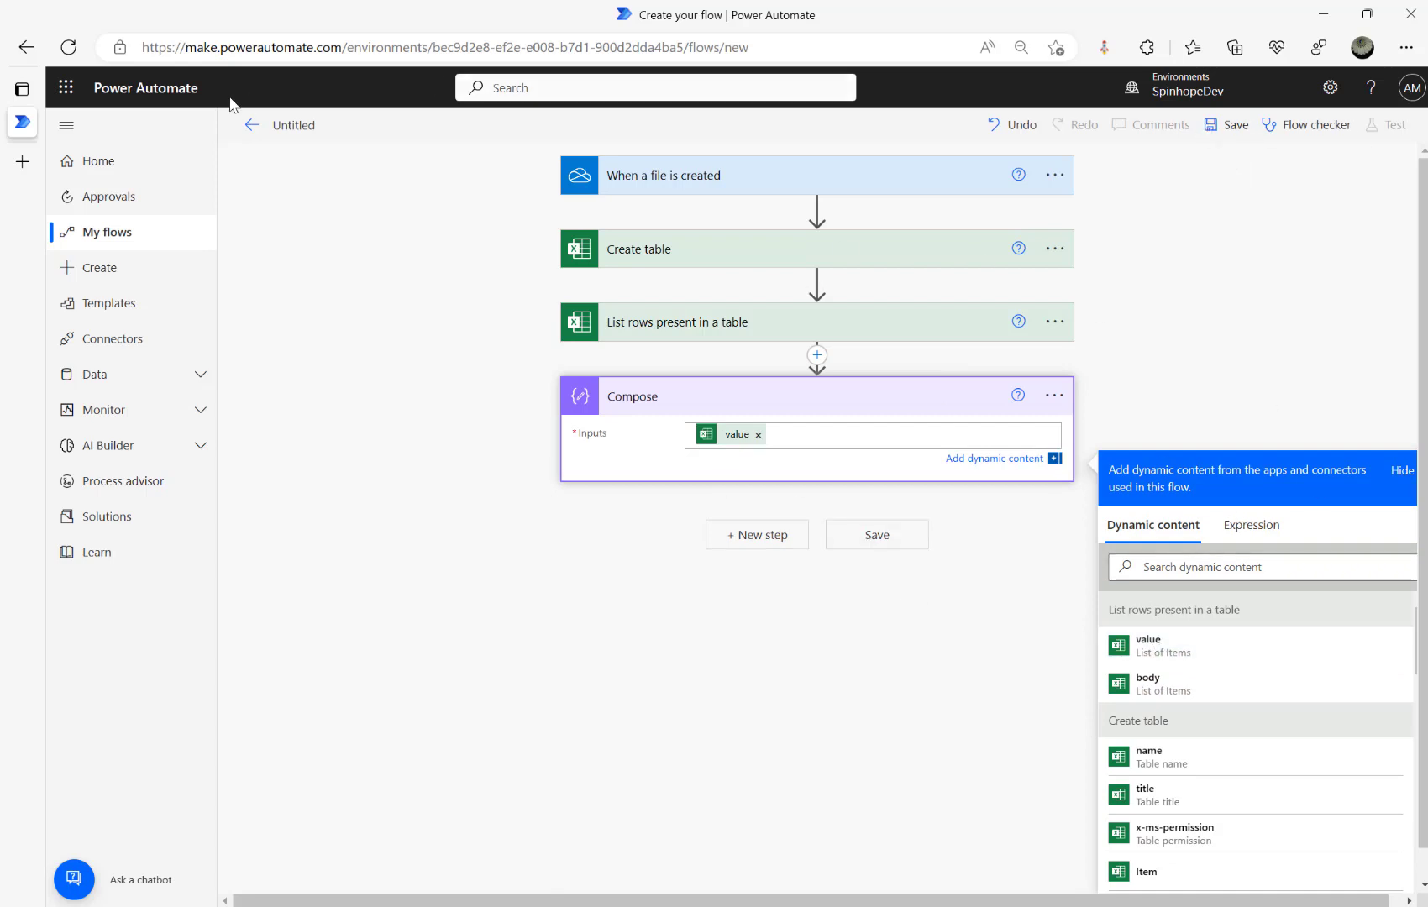
pyautogui.click(288, 132)
# Name the flow 'OneDrive Read Excel File Content', save it, and choose a manual test.
pyautogui.write('On')
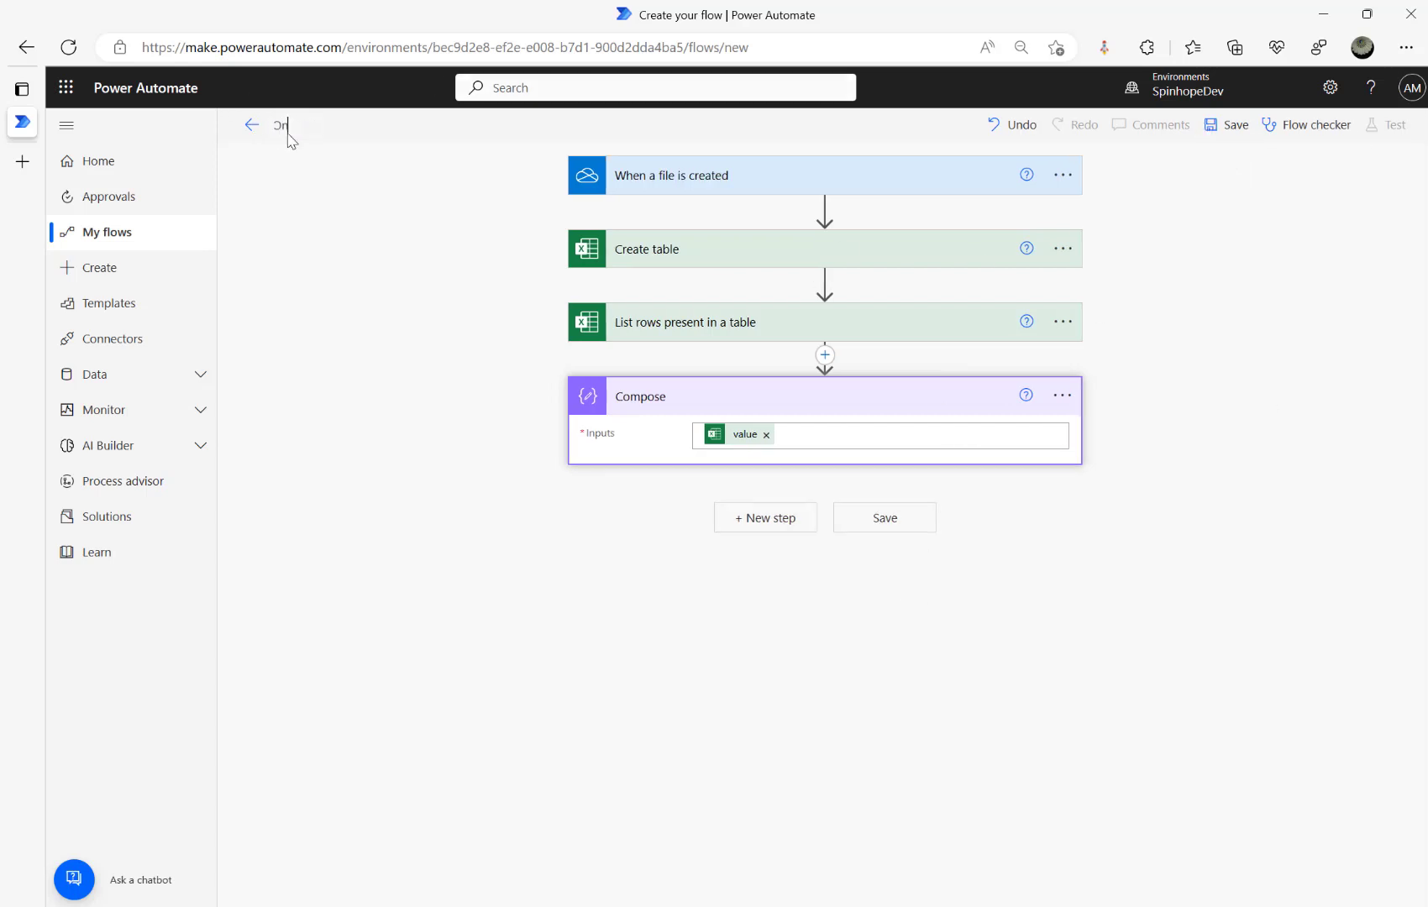
pyautogui.write('eDrive Excel')
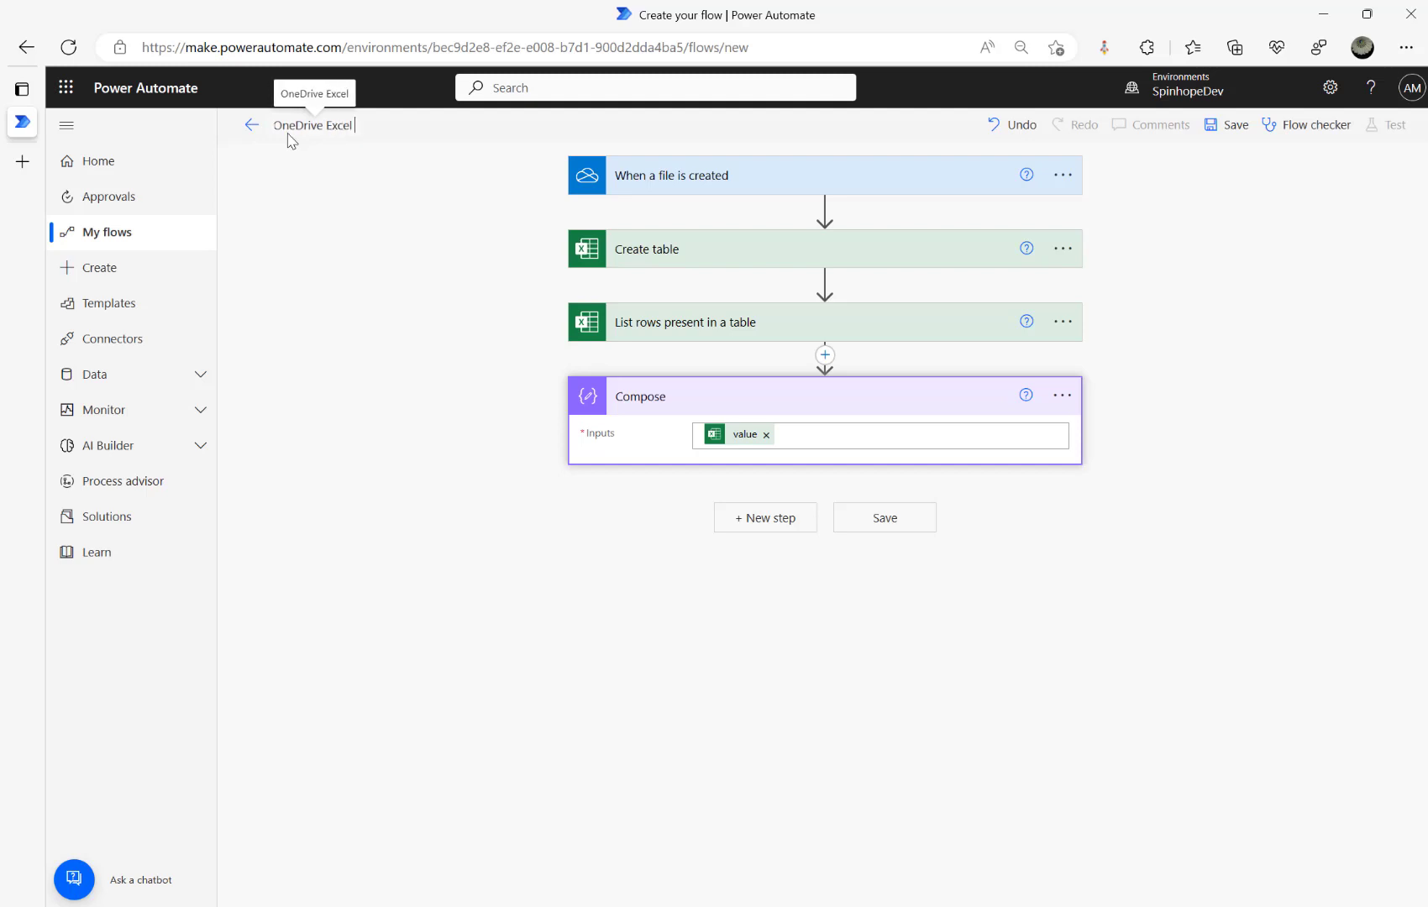
pyautogui.write(' File Content')
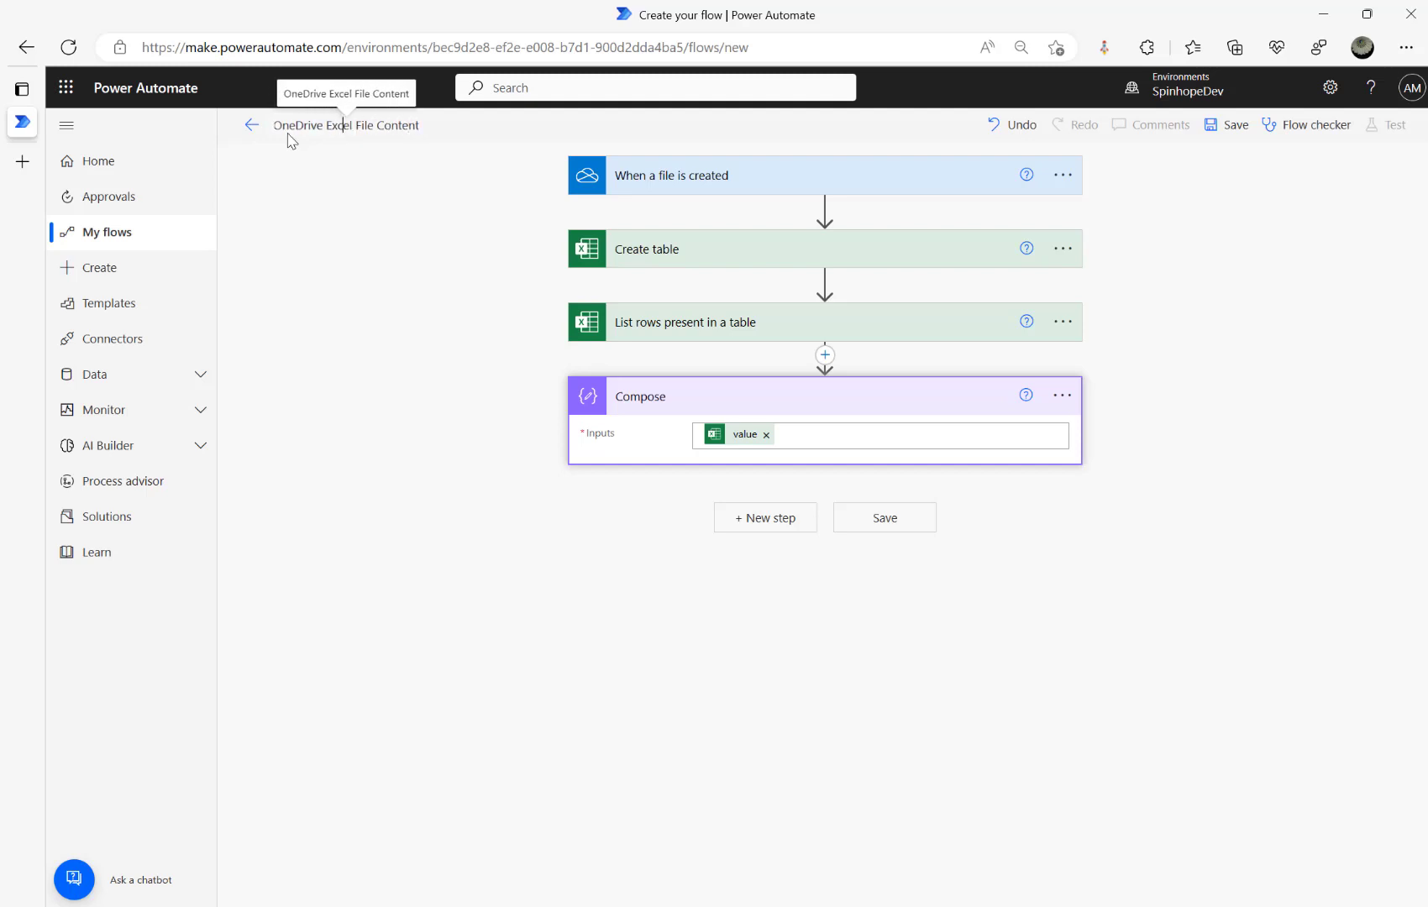
pyautogui.write('Read')
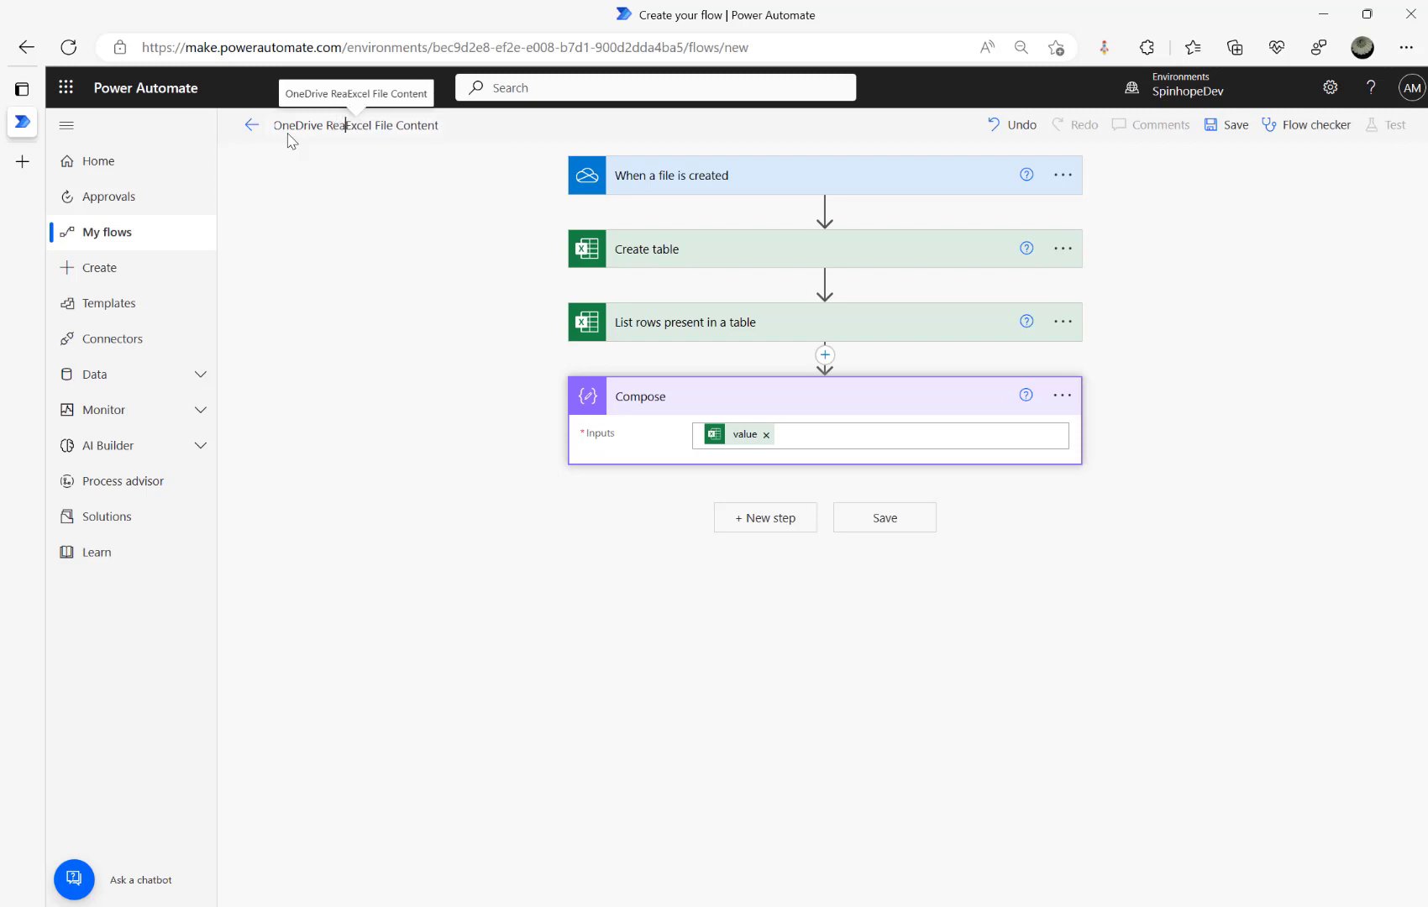
pyautogui.click(1235, 130)
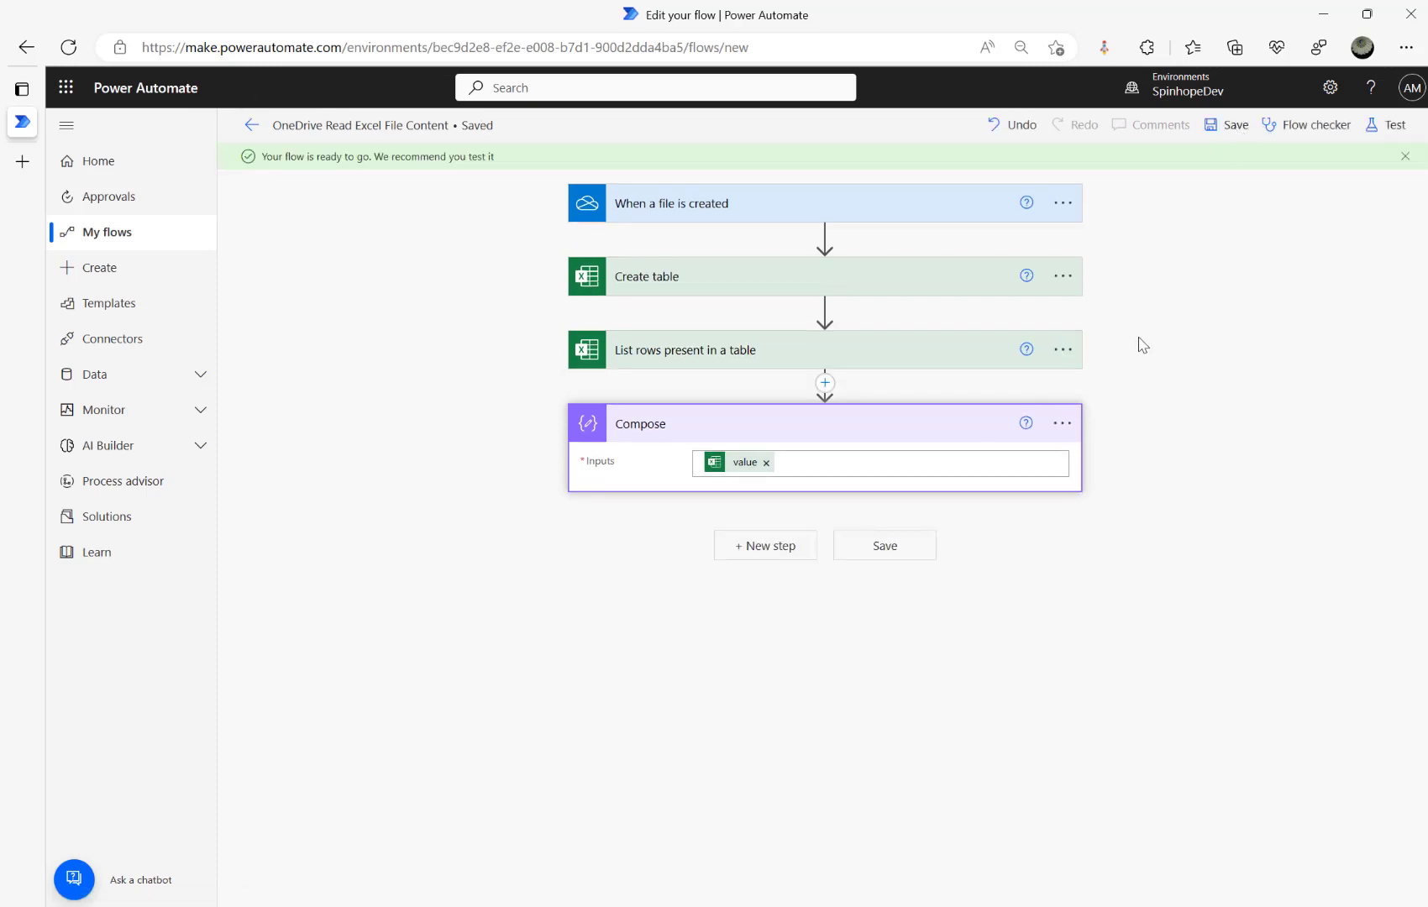
pyautogui.click(1377, 128)
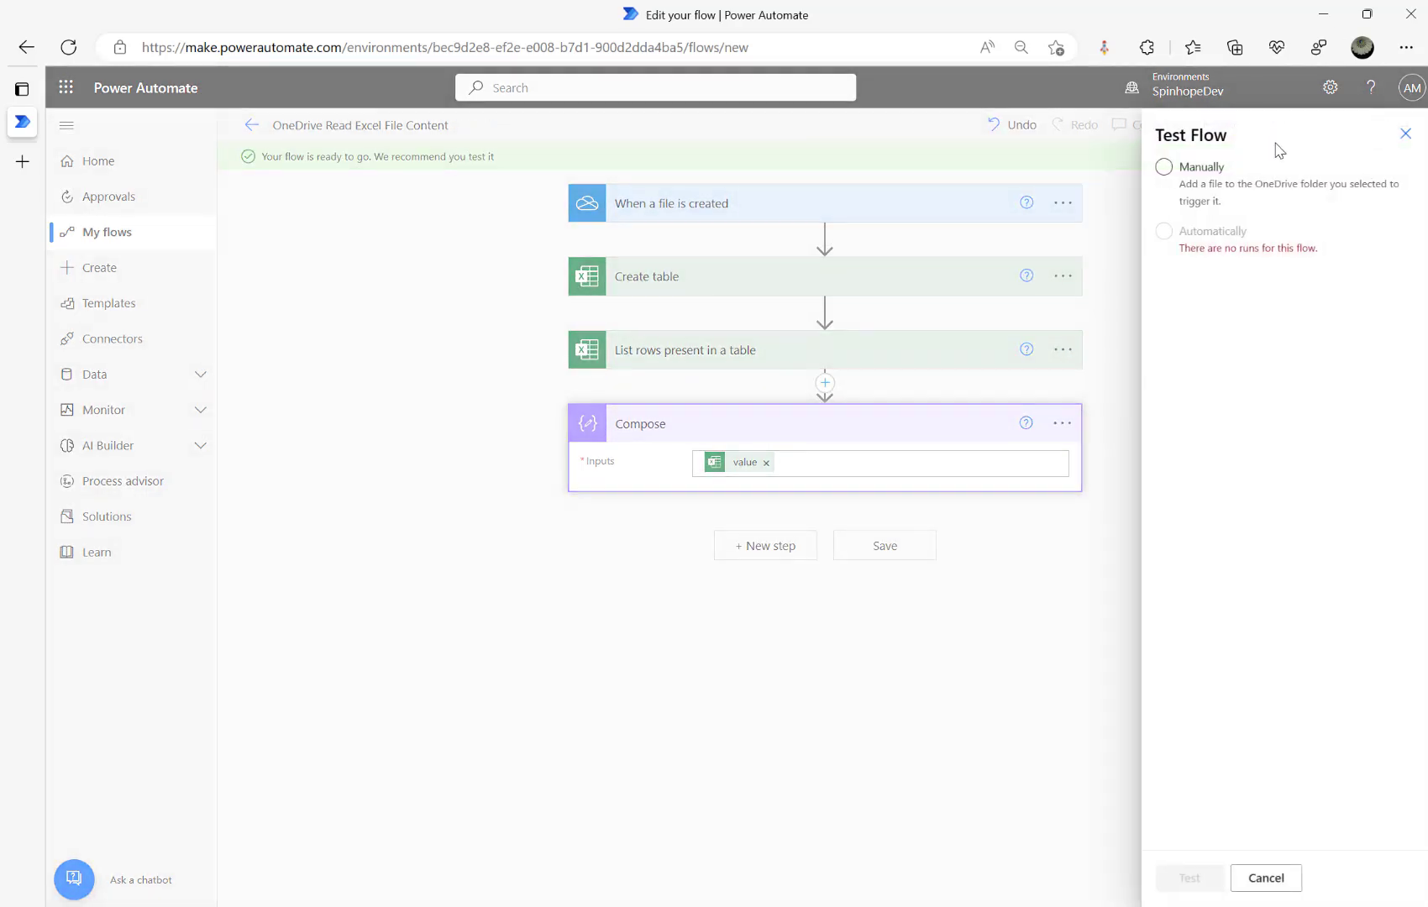
pyautogui.click(1201, 176)
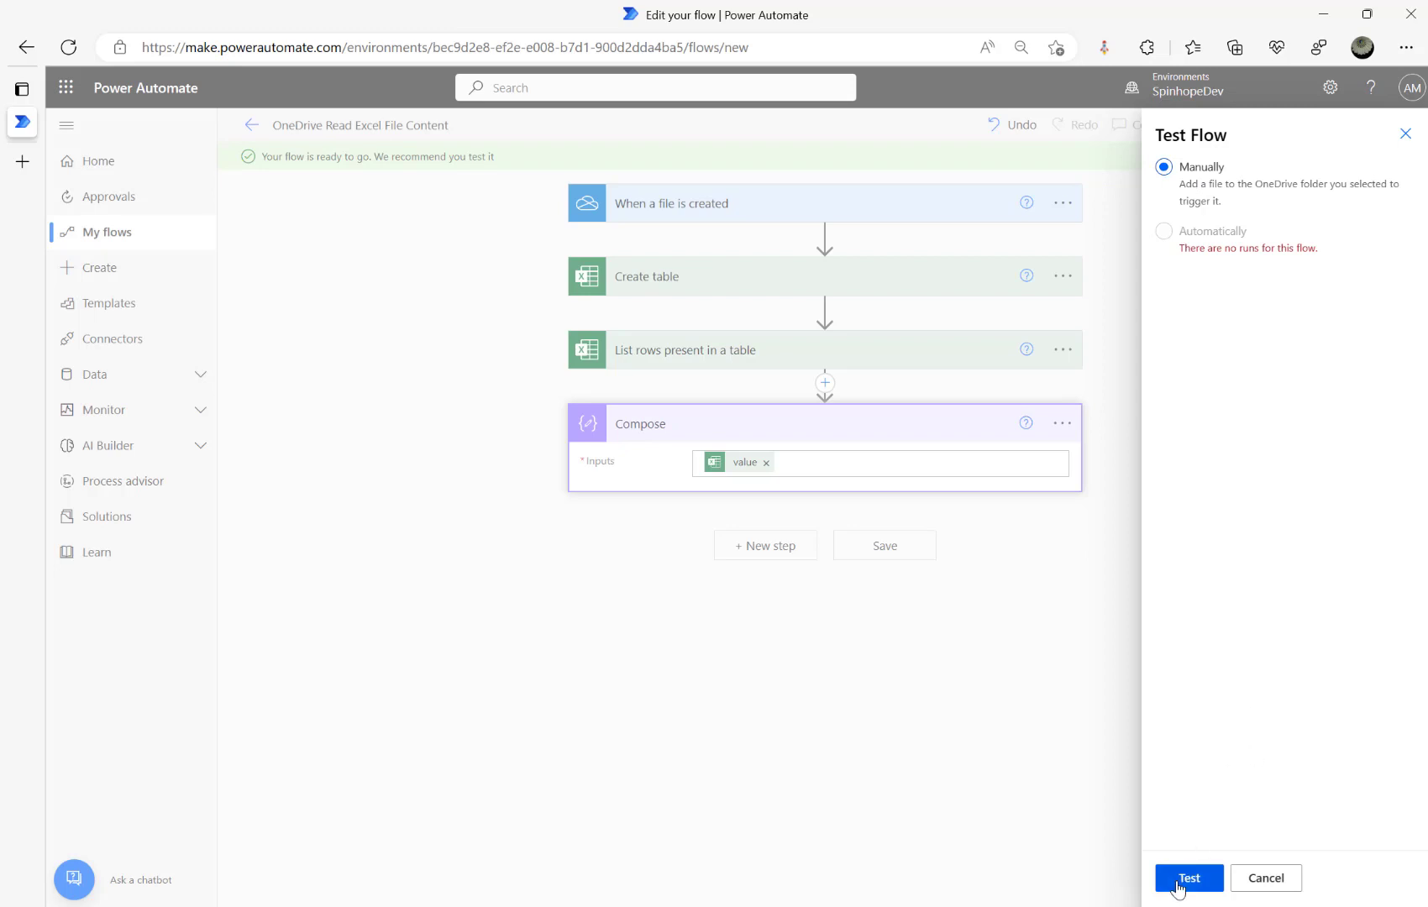
# Check the trigger's watched folder, then start the manual test run.
pyautogui.click(1259, 879)
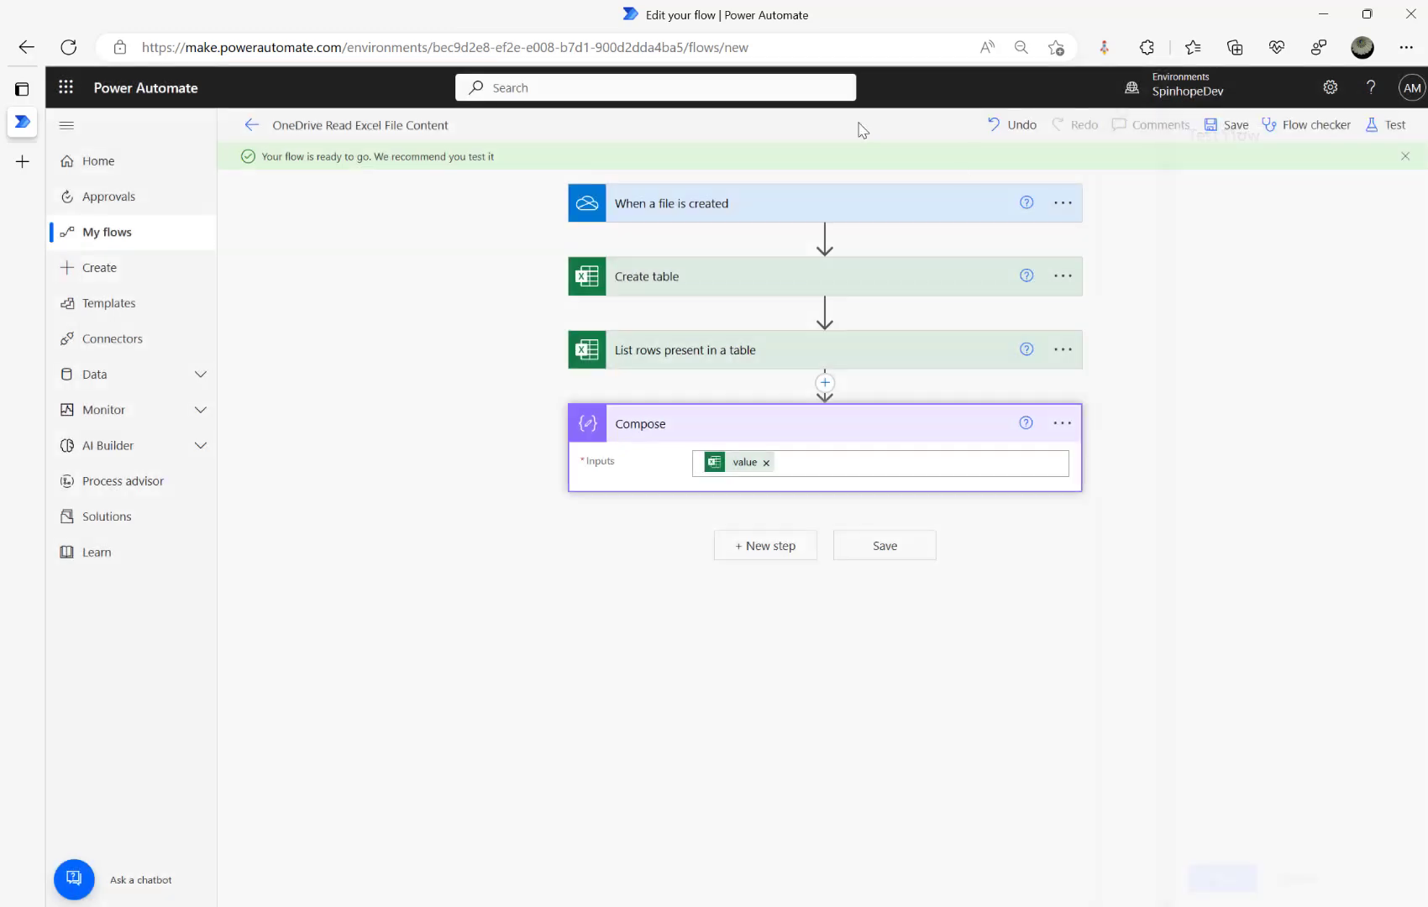
pyautogui.click(717, 204)
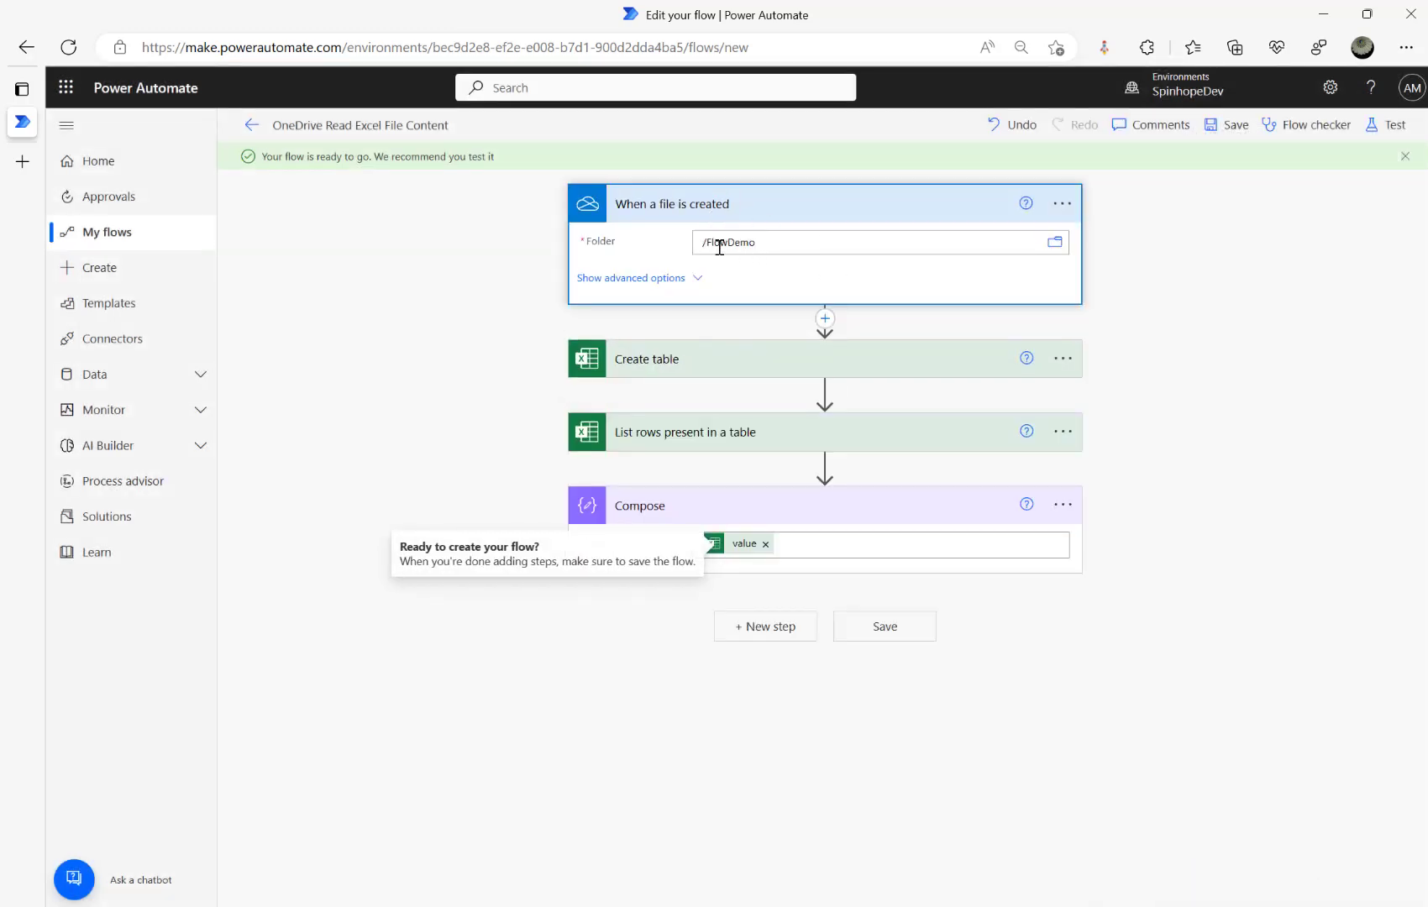
pyautogui.click(1382, 125)
pyautogui.click(1183, 877)
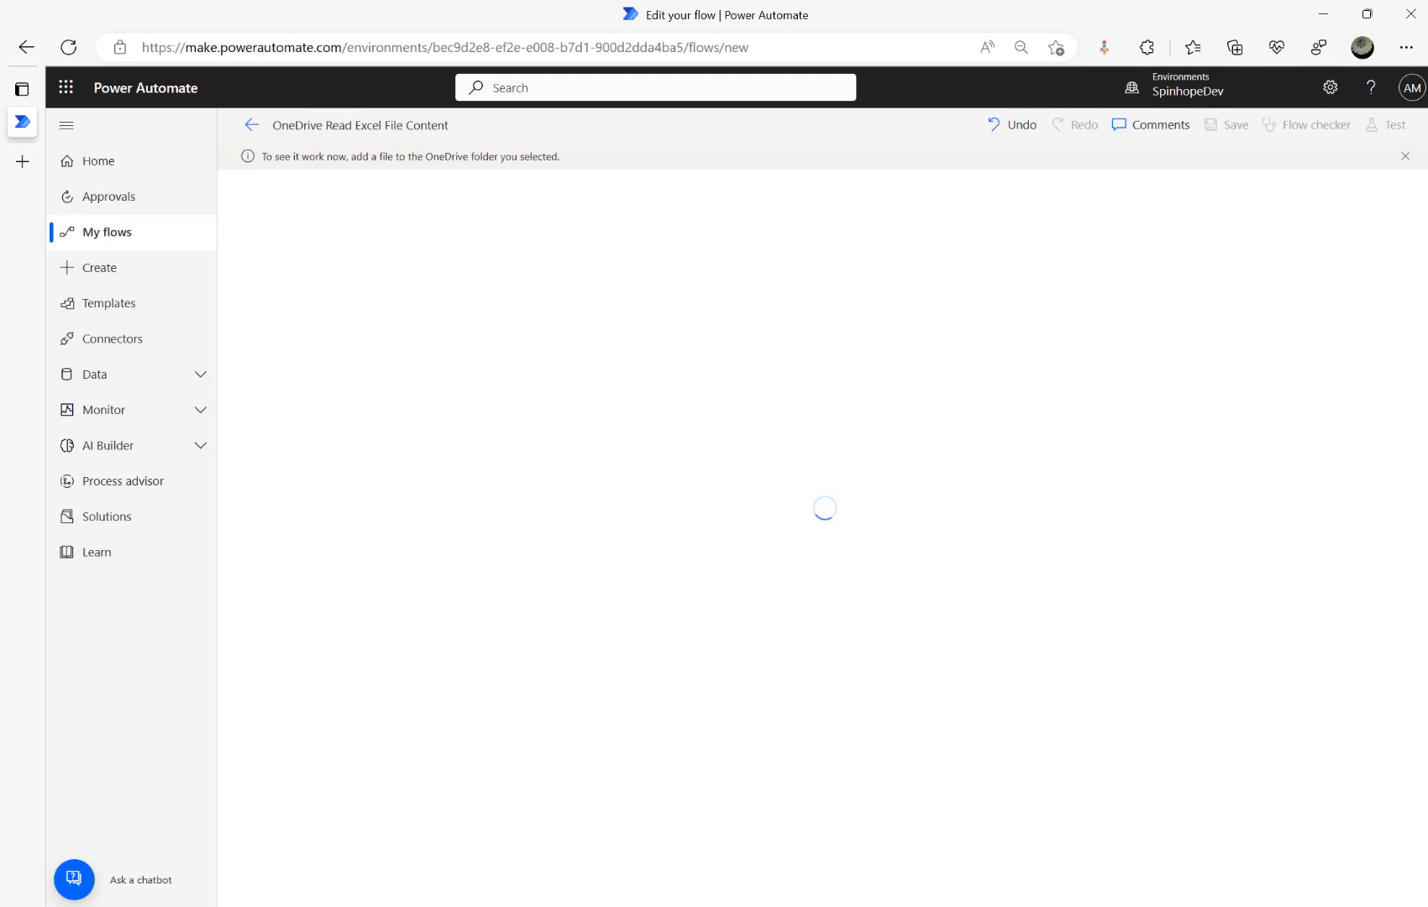
# Copy Employees.xlsx from the OneDrive folder in File Explorer.
pyautogui.click(478, 839)
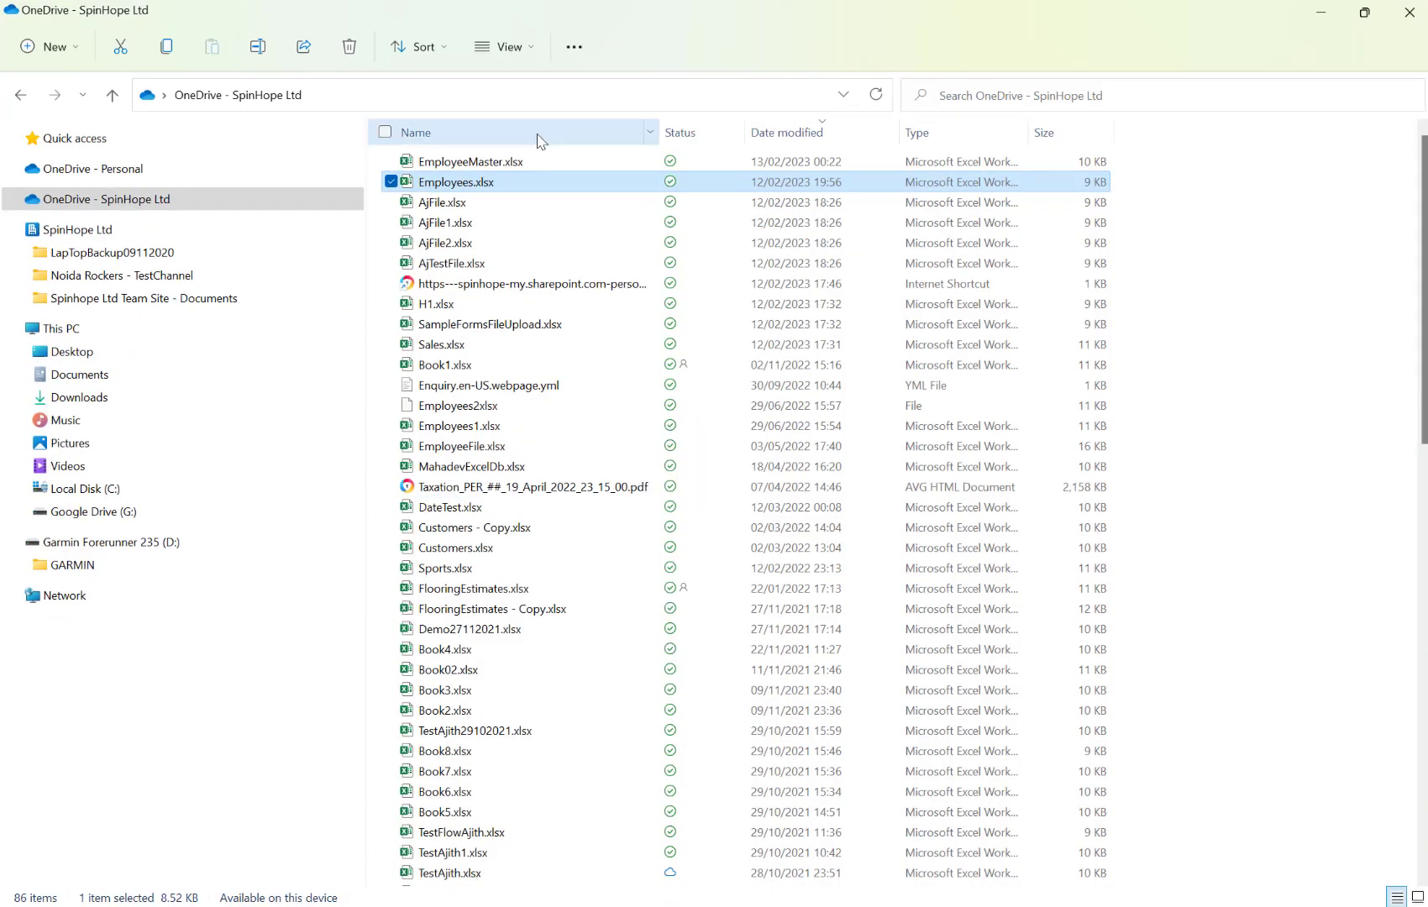
pyautogui.click(496, 183)
pyautogui.hotkey('ctrl', 'c')
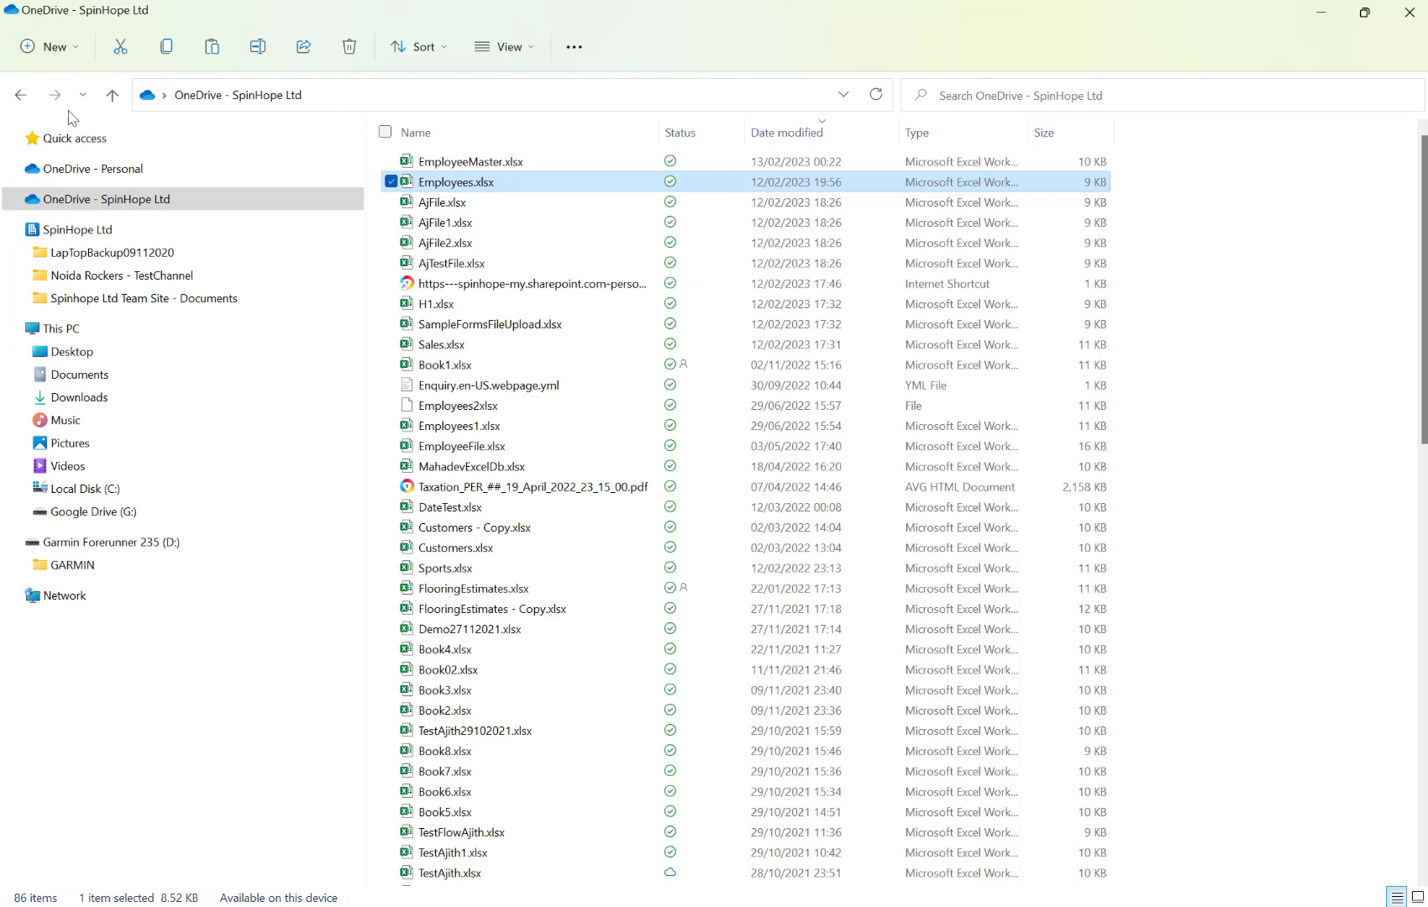
# Go to the \FlowDemo folder so the copied workbook lands there for the waiting test.
pyautogui.click(483, 94)
pyautogui.click(483, 94)
pyautogui.write('\\')
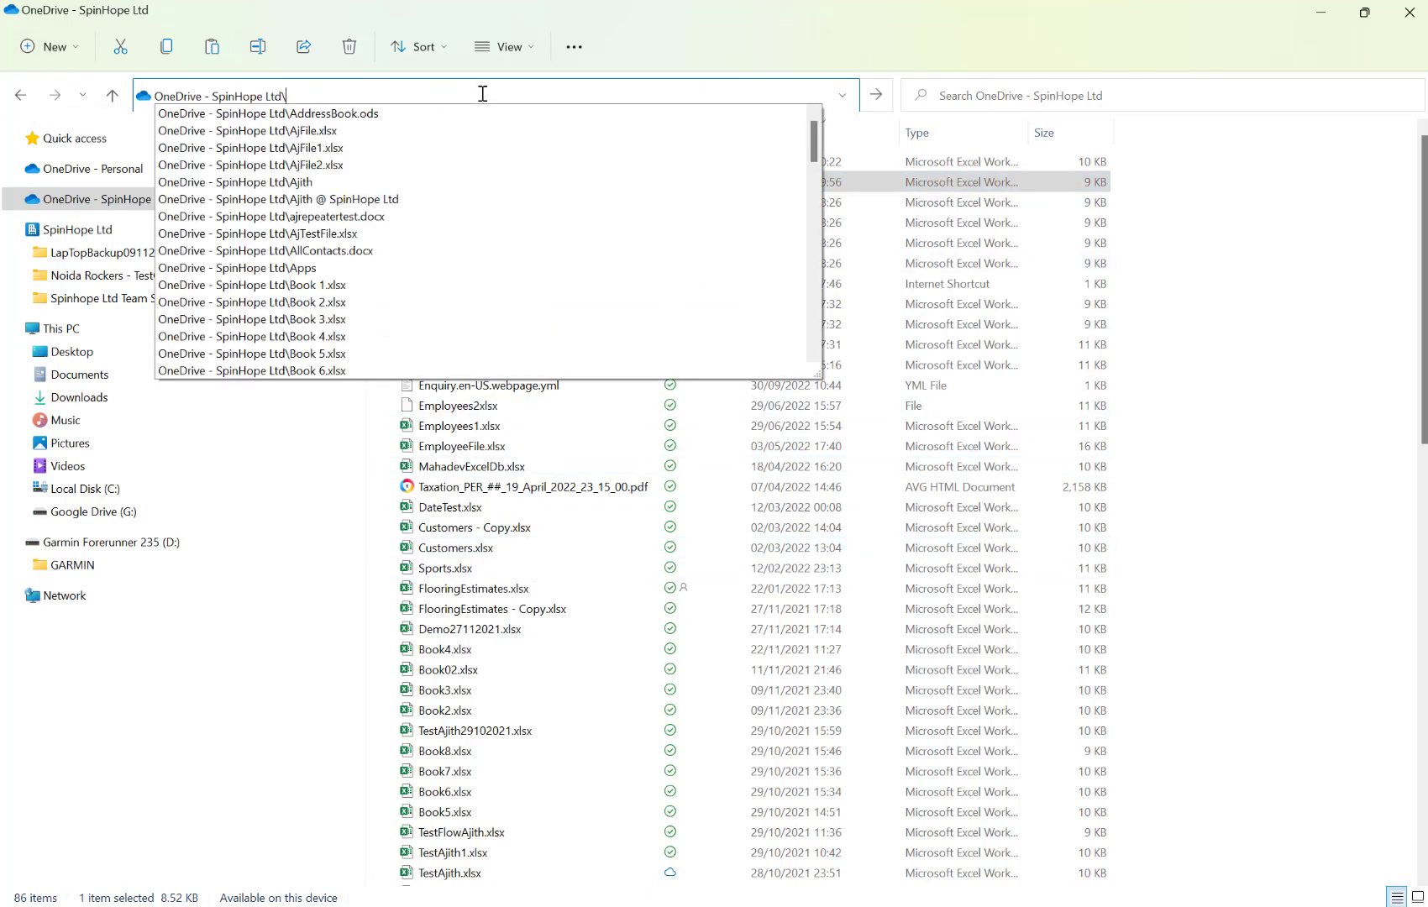
pyautogui.write('flow')
pyautogui.press('Down')
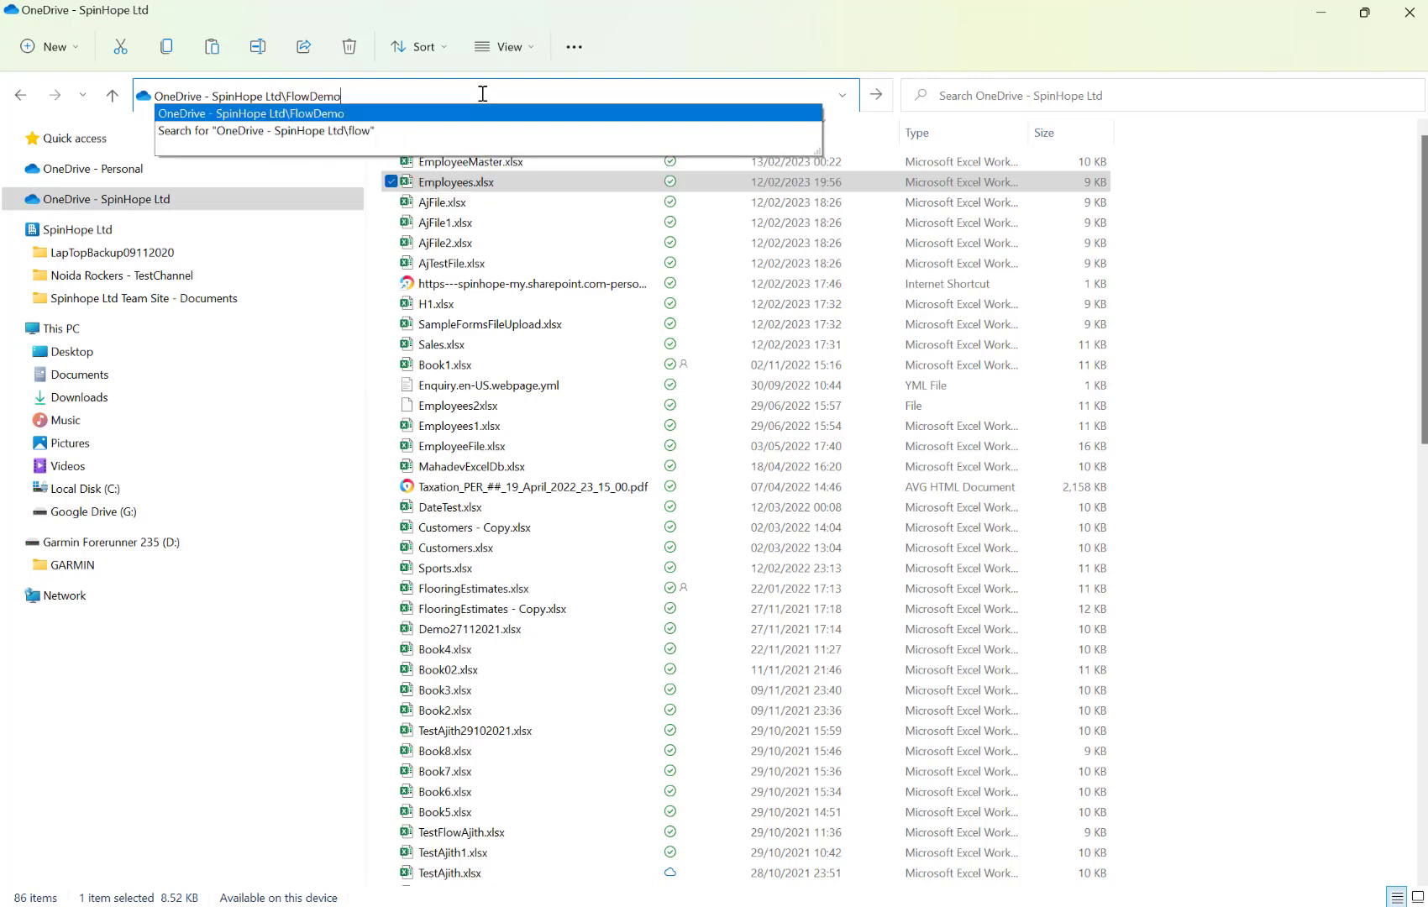
pyautogui.press('Return')
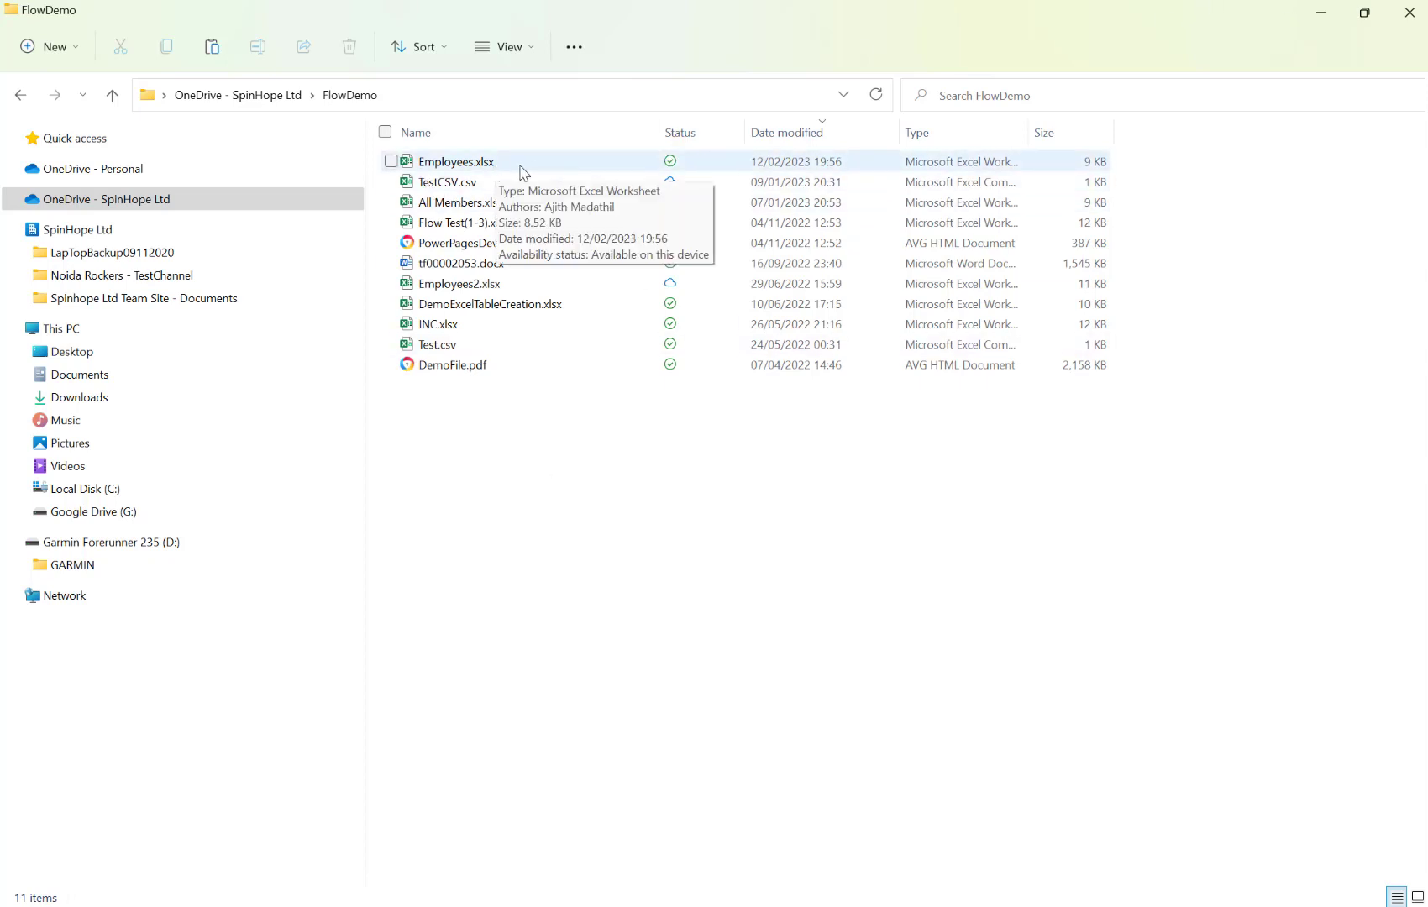
pyautogui.click(1322, 17)
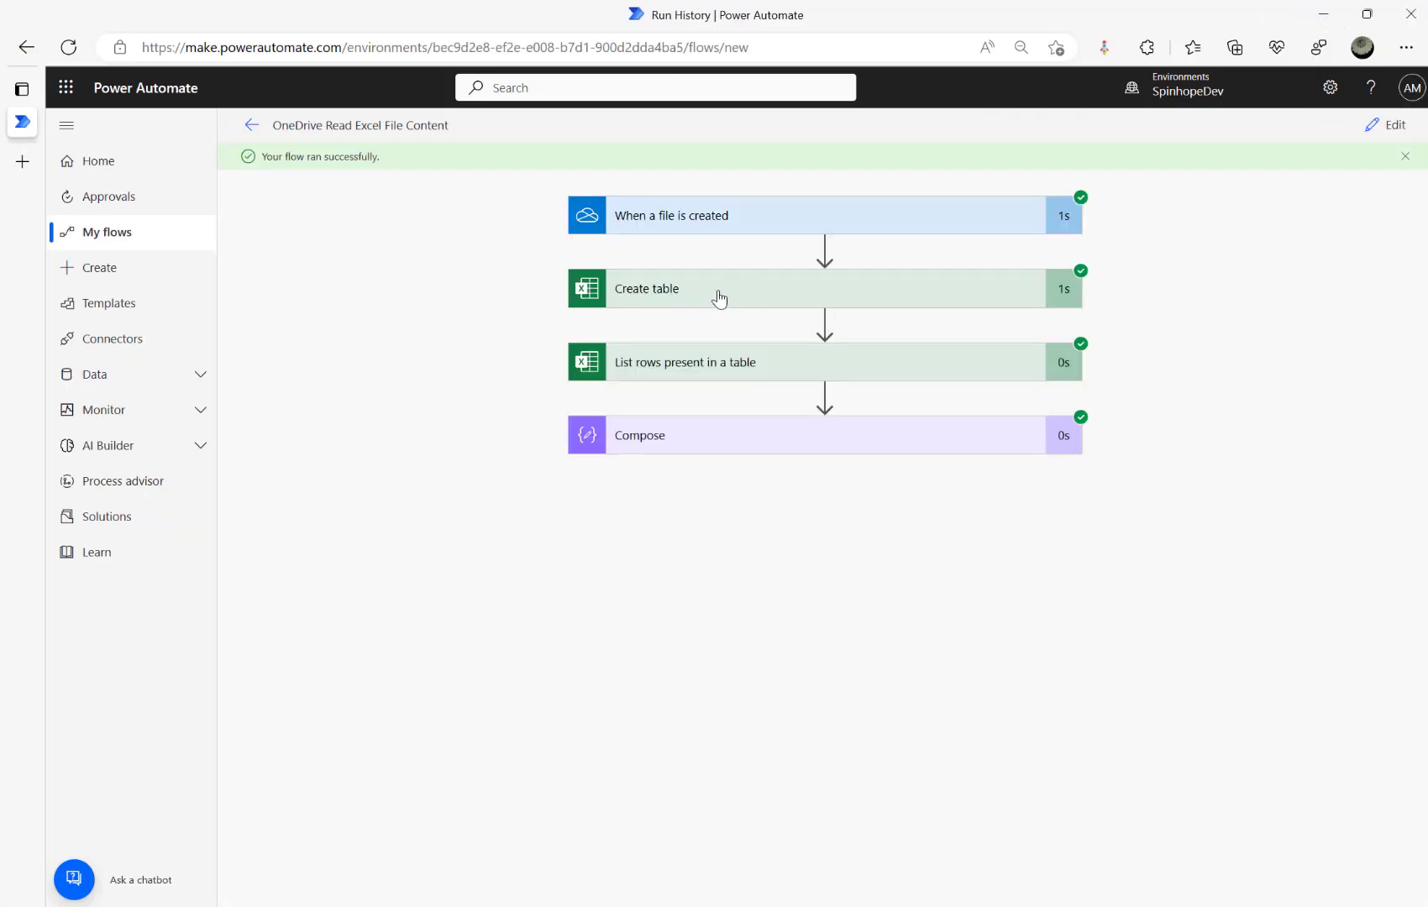
# Review the Create table and List rows results of the successful run.
pyautogui.click(719, 296)
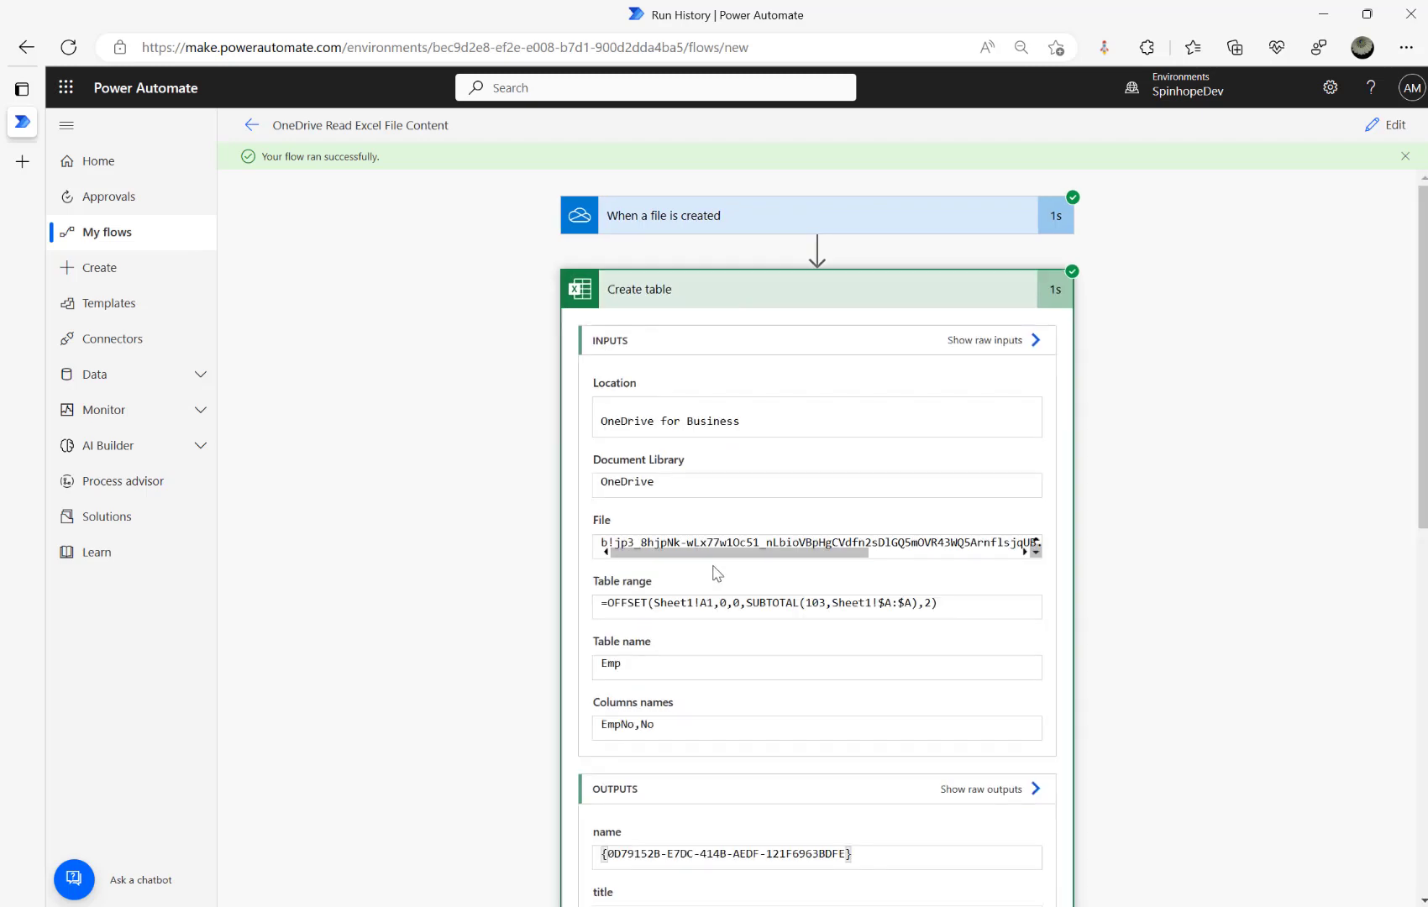
pyautogui.scroll(-3, 714, 577)
pyautogui.scroll(-1, 703, 586)
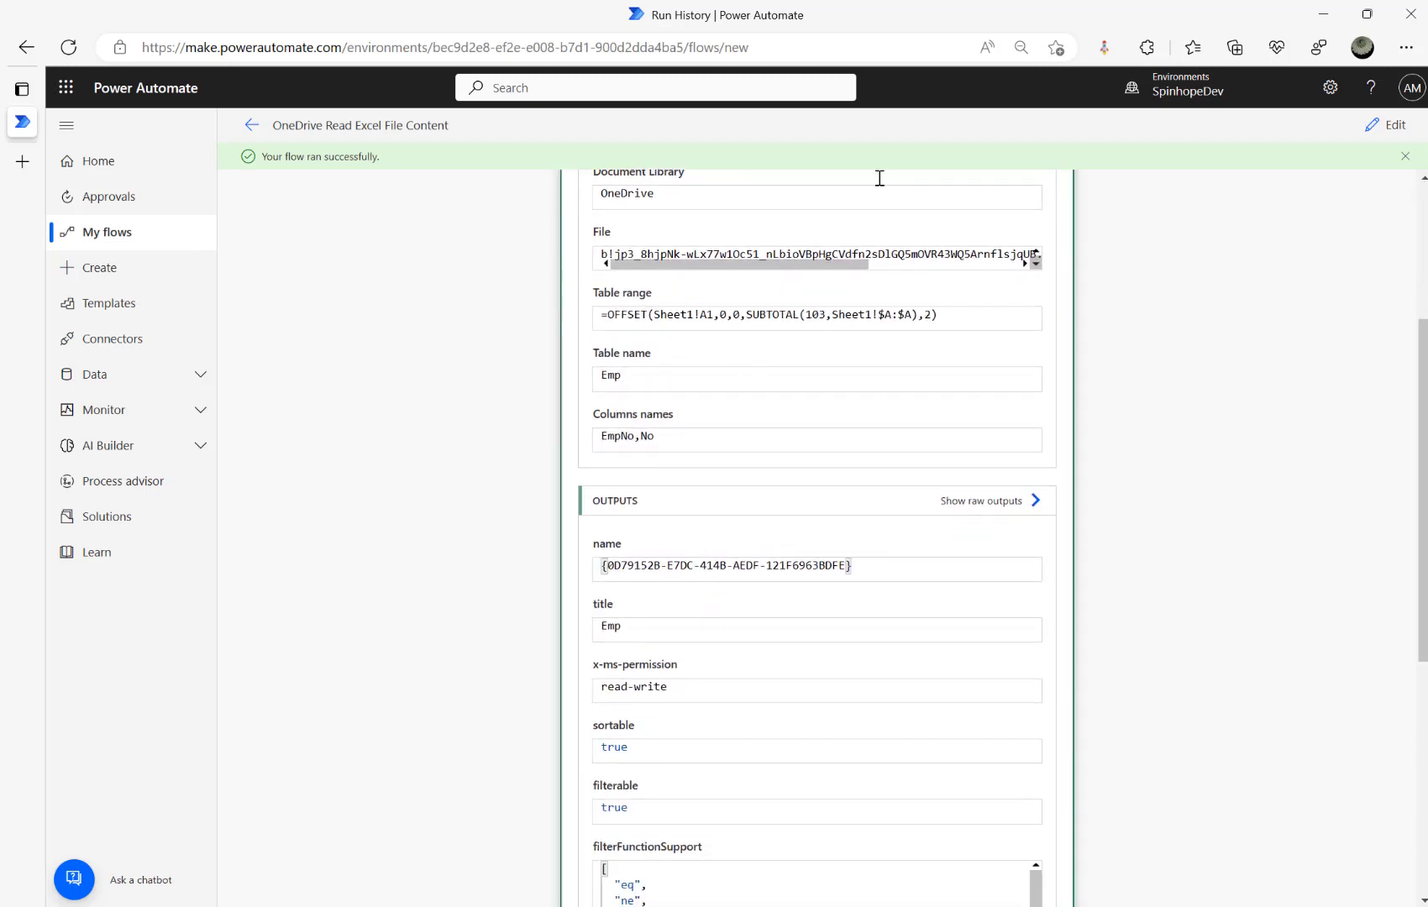
pyautogui.scroll(5, 723, 255)
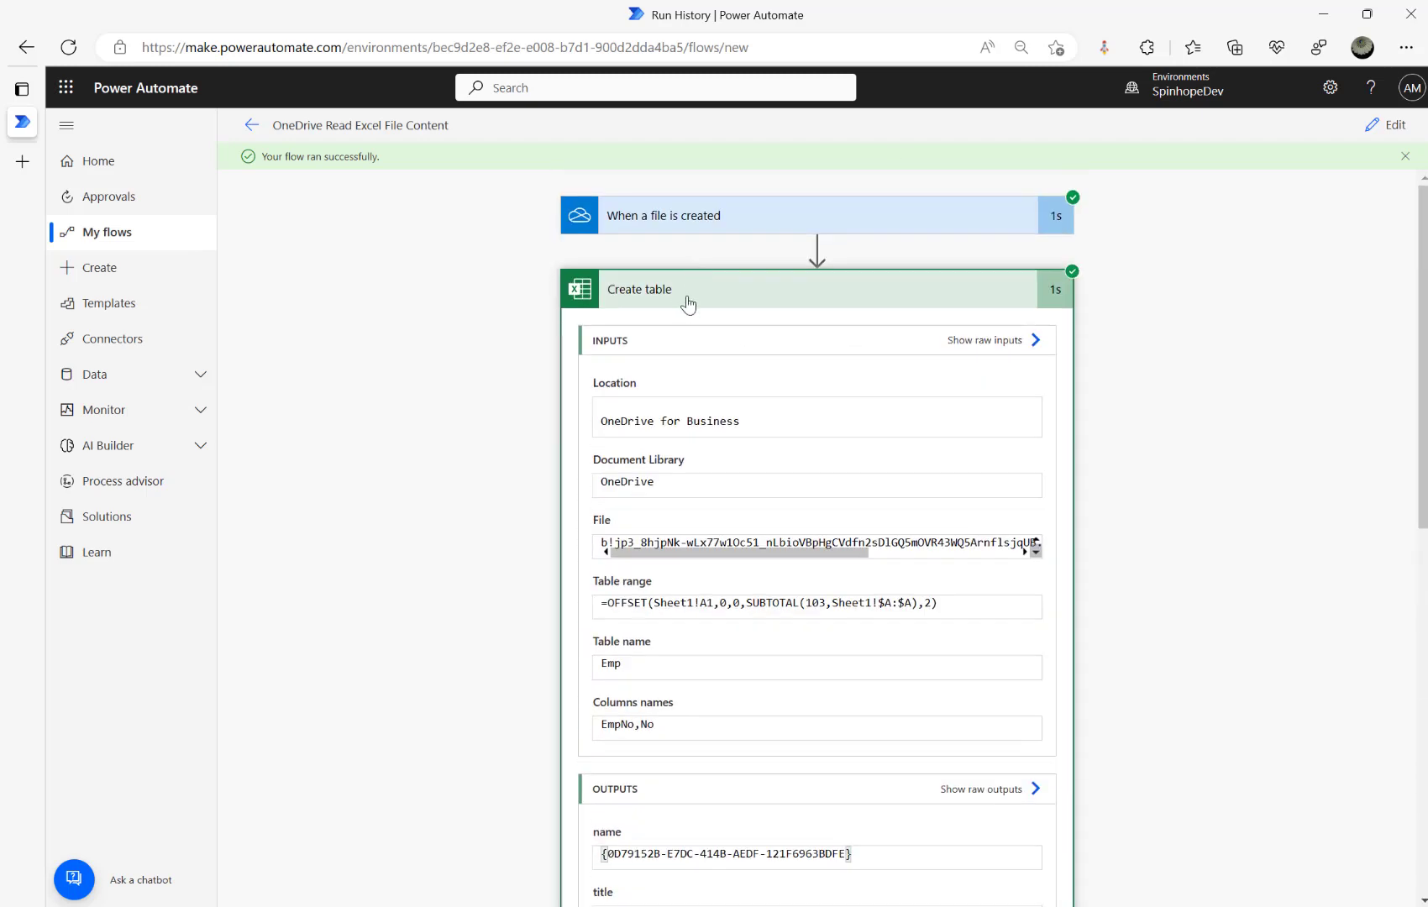
pyautogui.click(687, 301)
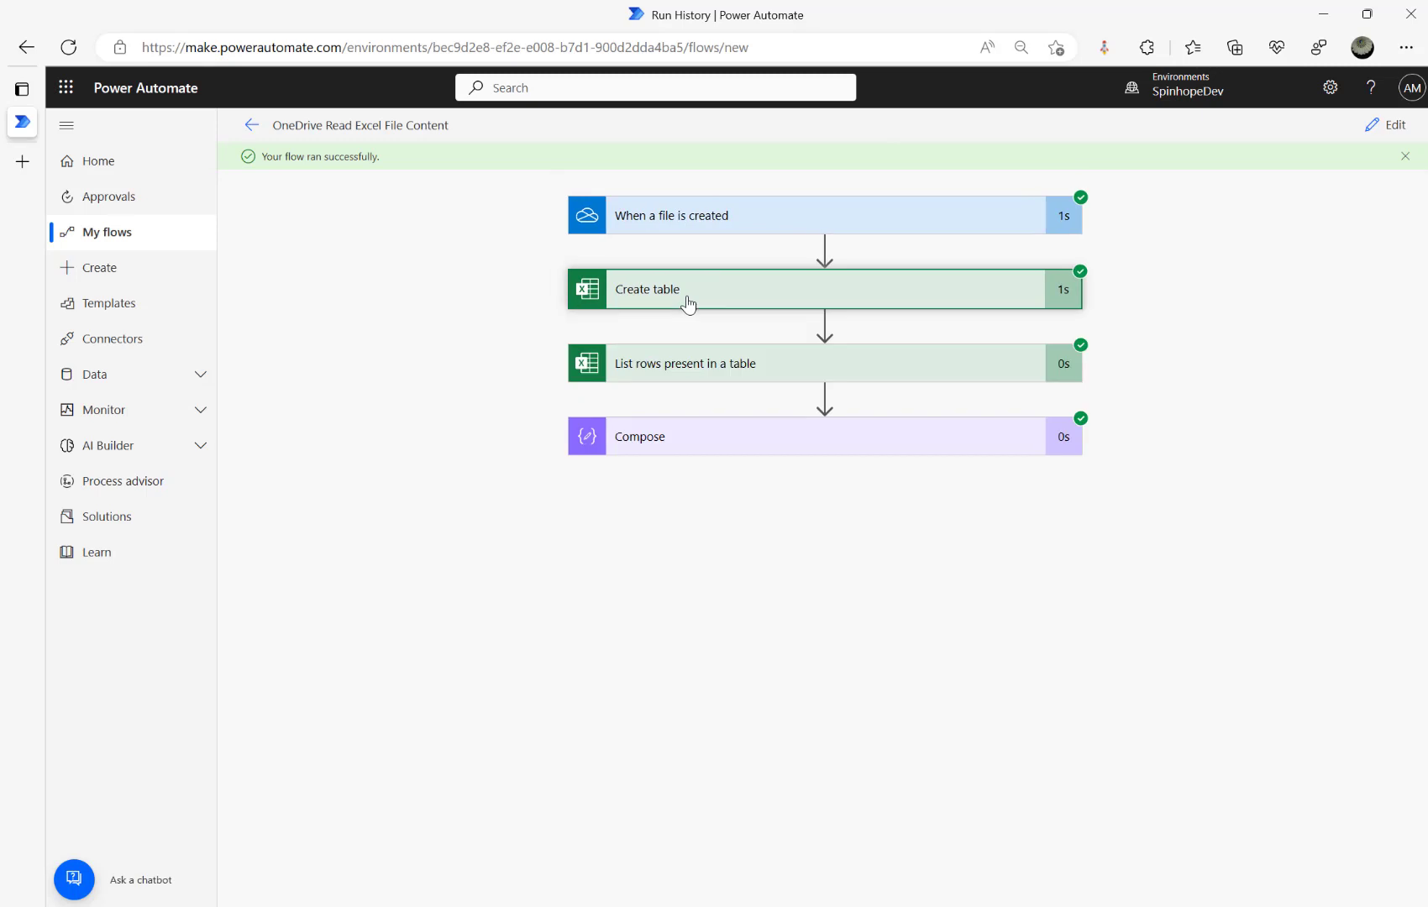
pyautogui.click(713, 362)
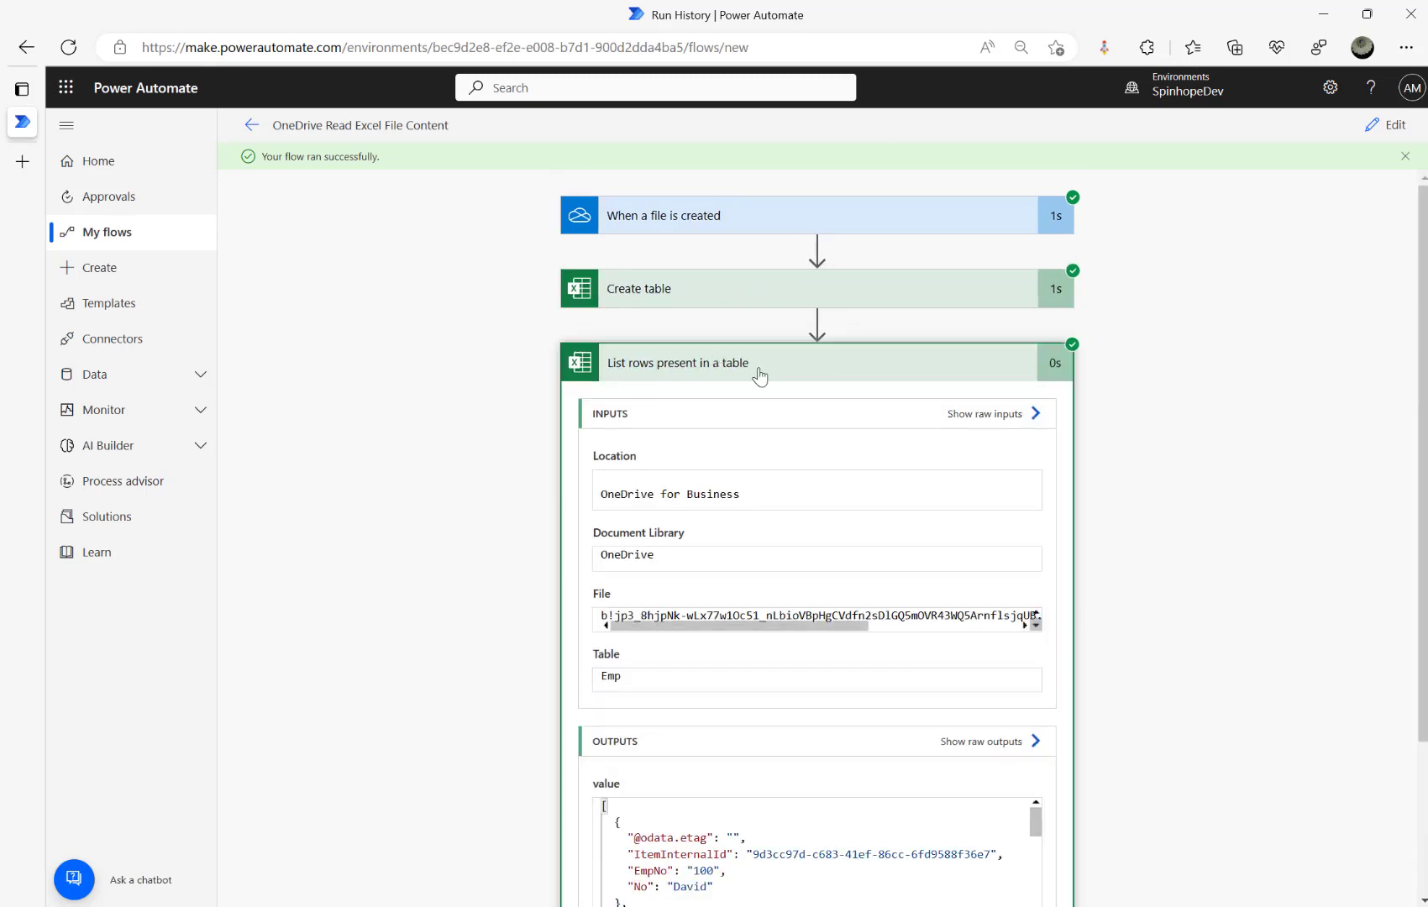
pyautogui.scroll(-2, 758, 376)
pyautogui.scroll(-5, 739, 672)
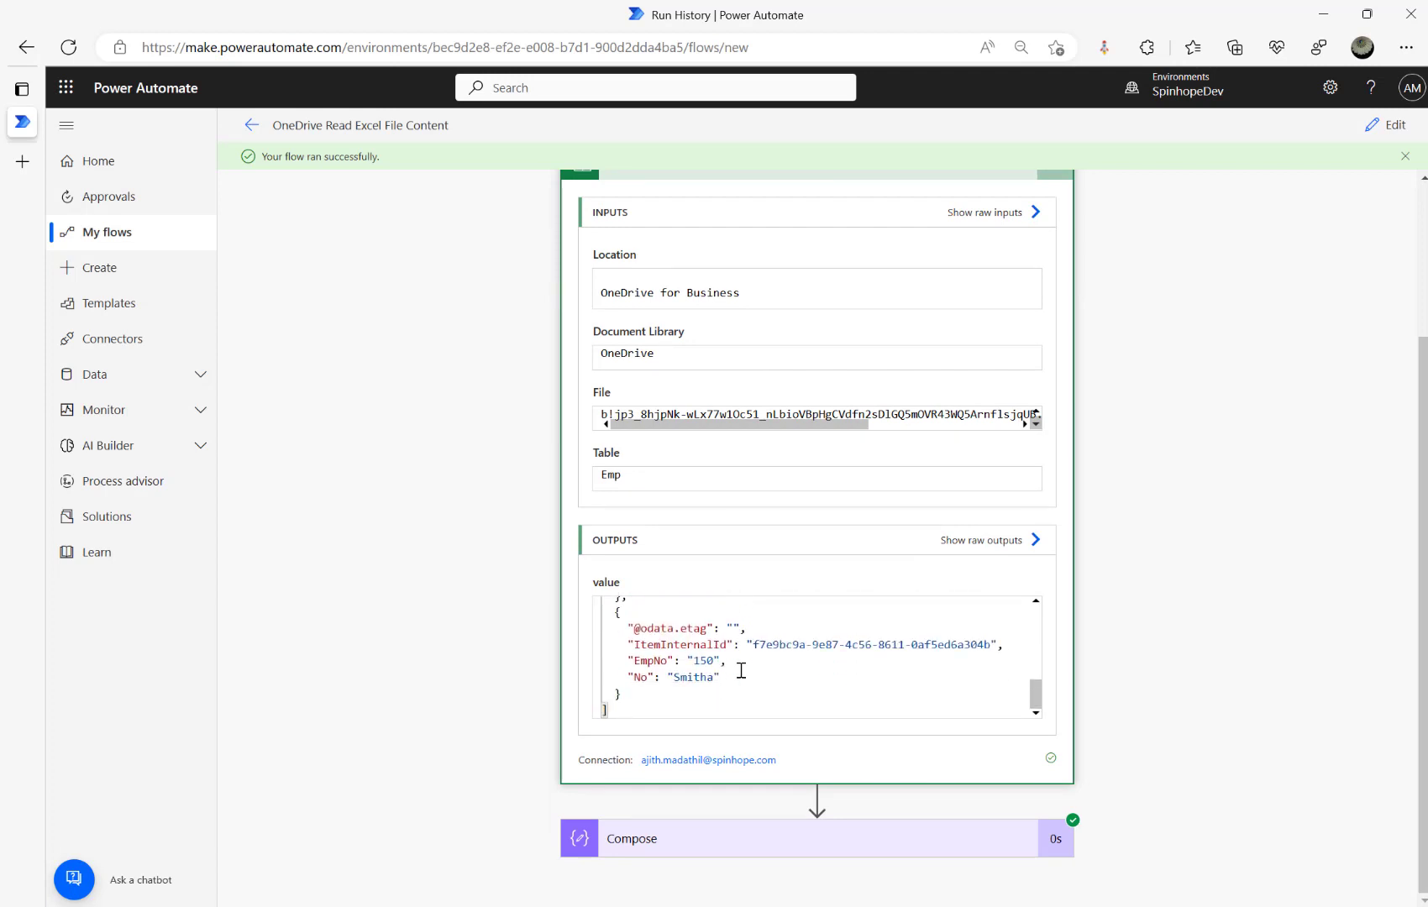
# Select the Compose step's raw JSON array of employee rows, then reopen the flow for editing.
pyautogui.click(714, 837)
pyautogui.scroll(-3, 470, 736)
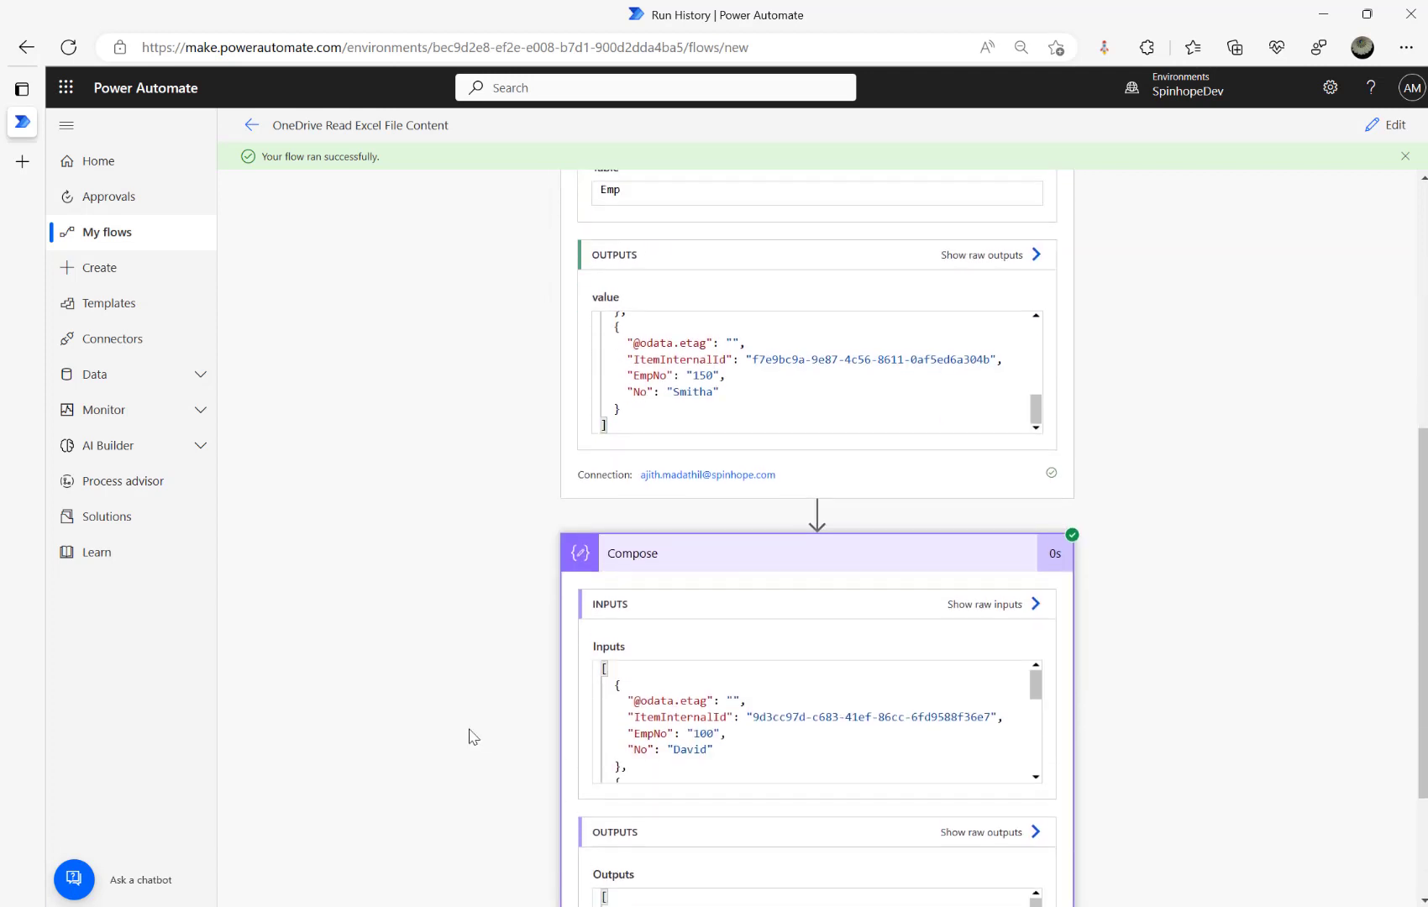
pyautogui.scroll(-2, 471, 737)
pyautogui.click(998, 644)
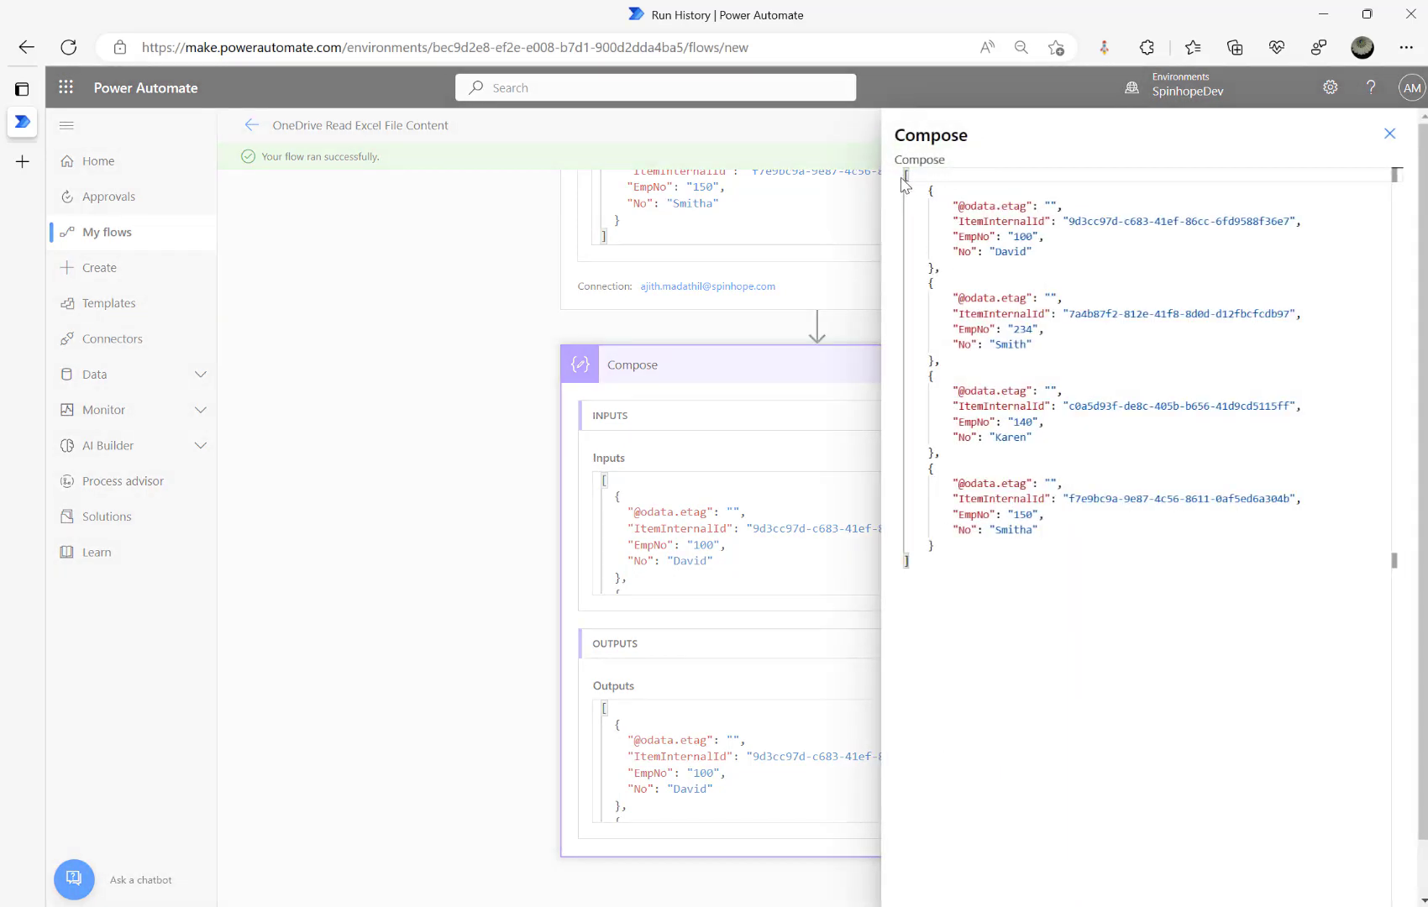
pyautogui.moveTo(908, 176)
pyautogui.mouseDown()
pyautogui.moveTo(1010, 318)
pyautogui.moveTo(1031, 600)
pyautogui.moveTo(934, 565)
pyautogui.moveTo(889, 172)
pyautogui.mouseUp()
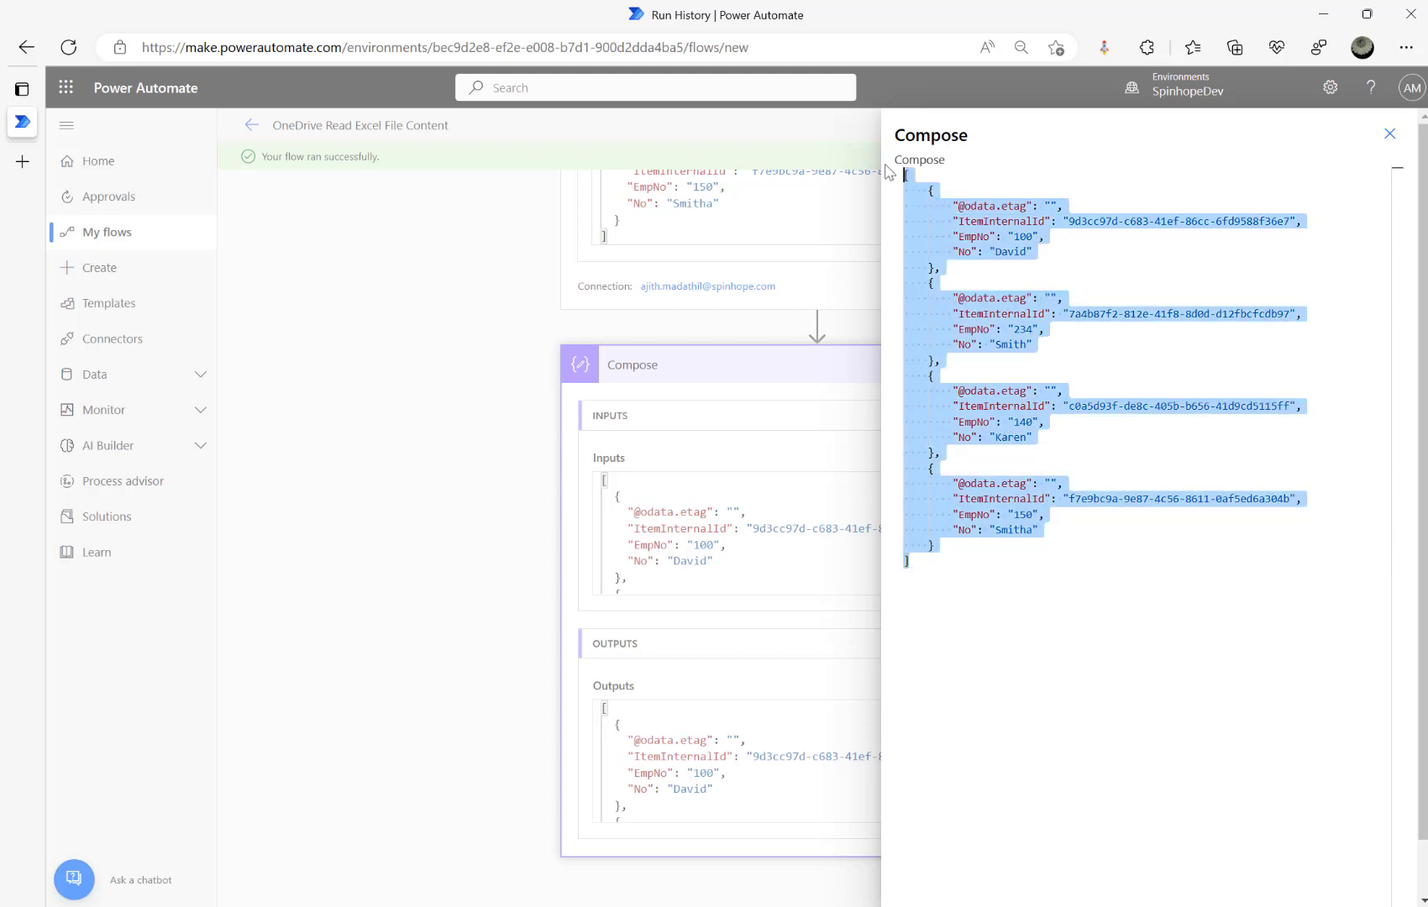
pyautogui.click(1389, 132)
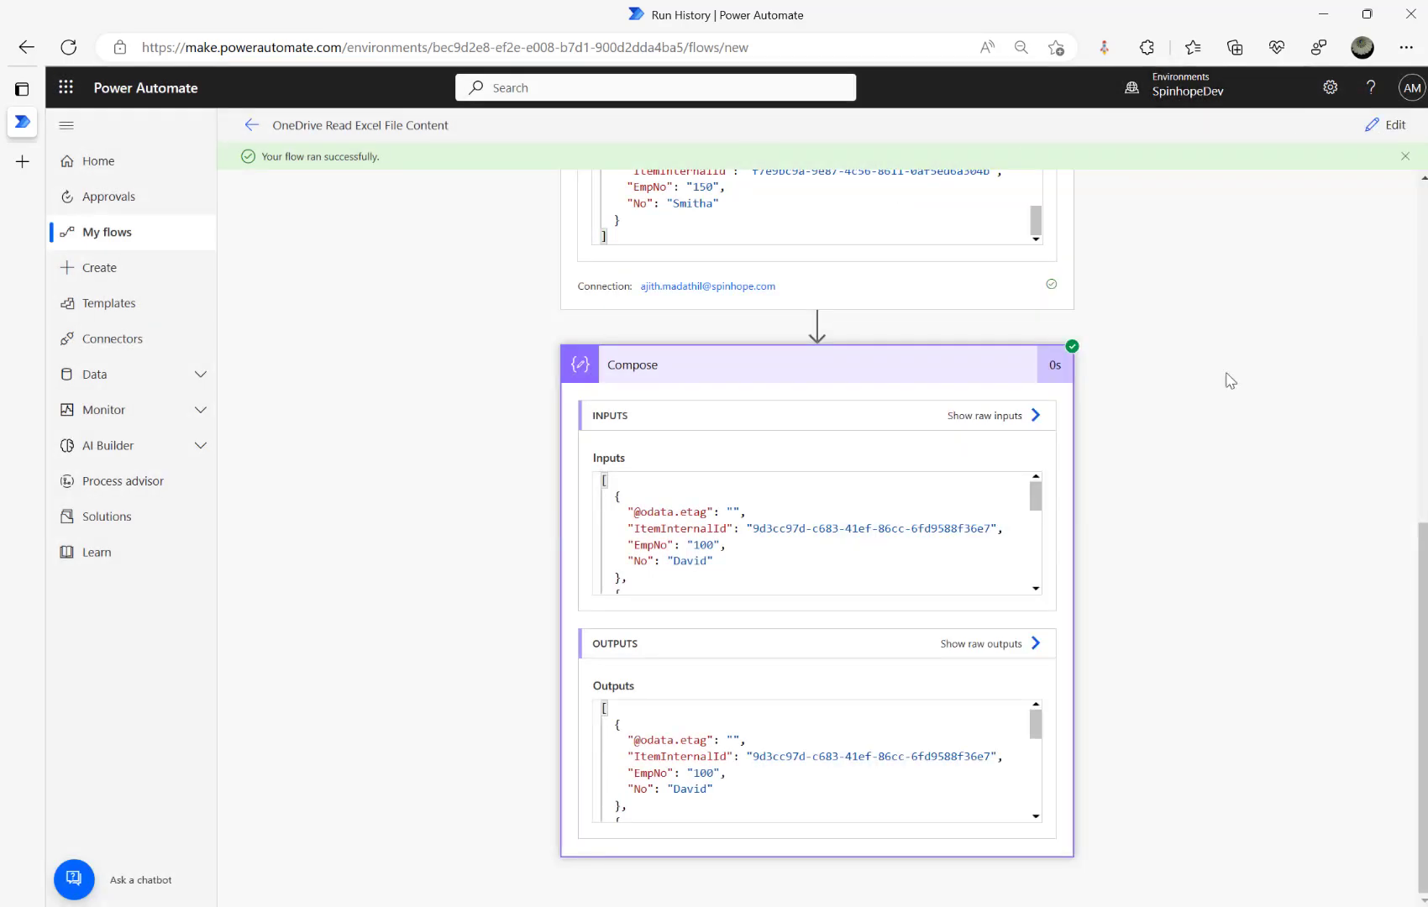
pyautogui.click(1386, 126)
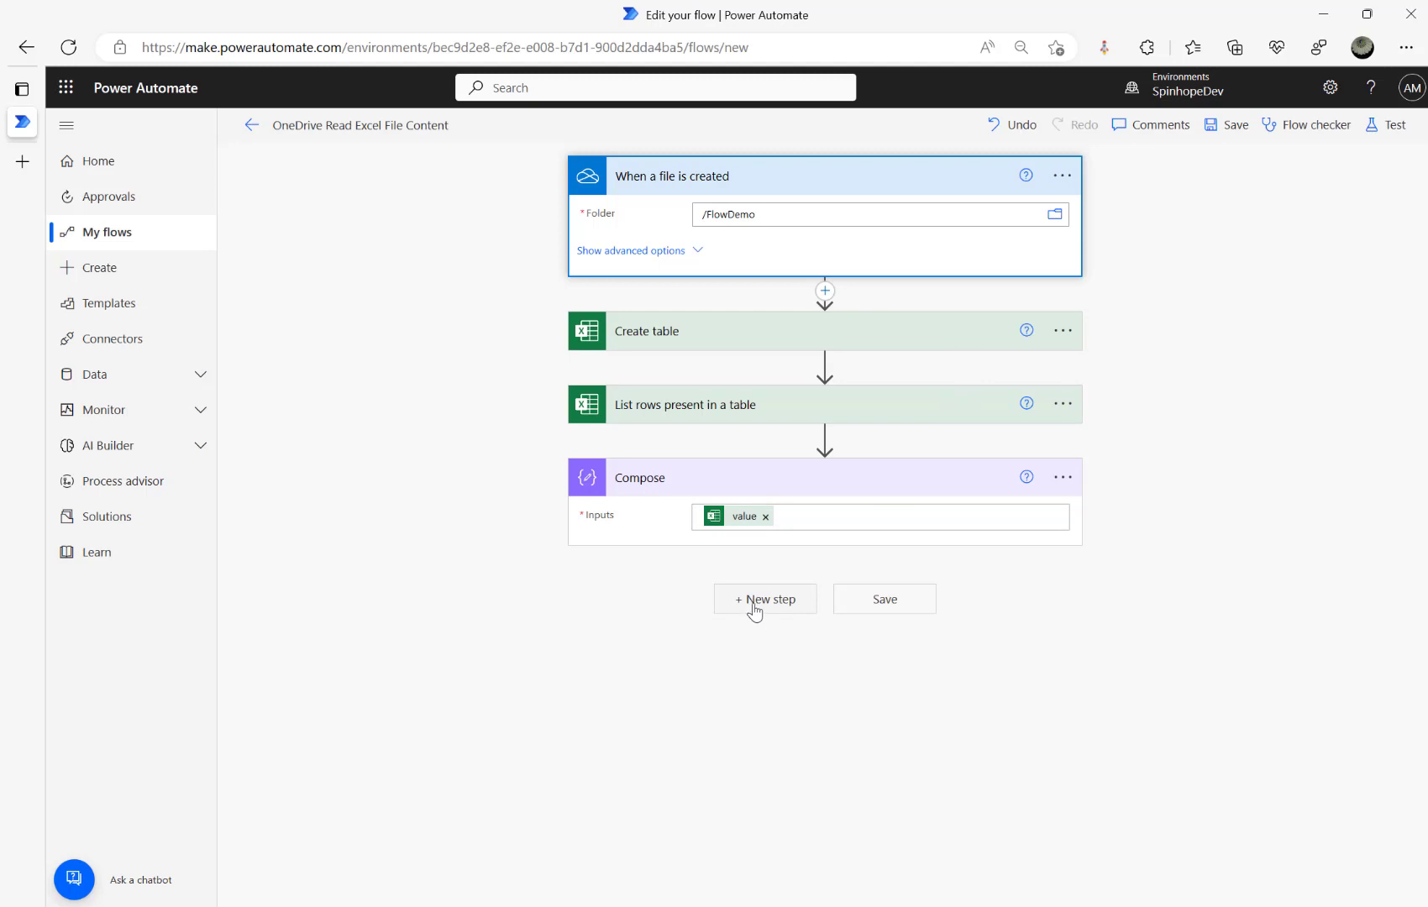
# Add a Parse JSON step with the listed rows' 'value' as its Content.
pyautogui.click(754, 601)
pyautogui.write('Pras')
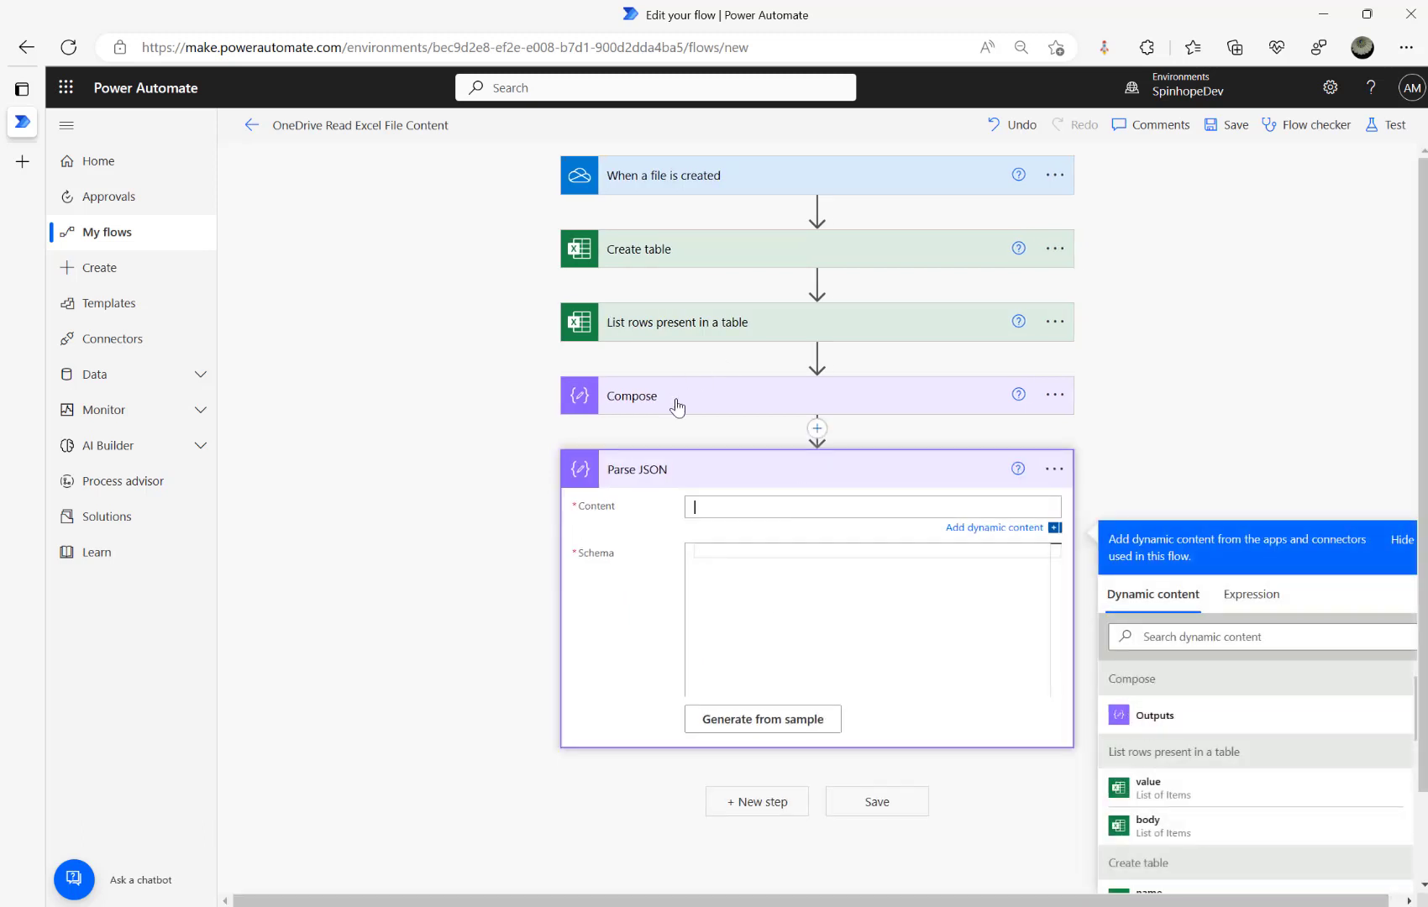
pyautogui.click(1178, 800)
# Delete the old Compose step and confirm the removal.
pyautogui.click(1055, 395)
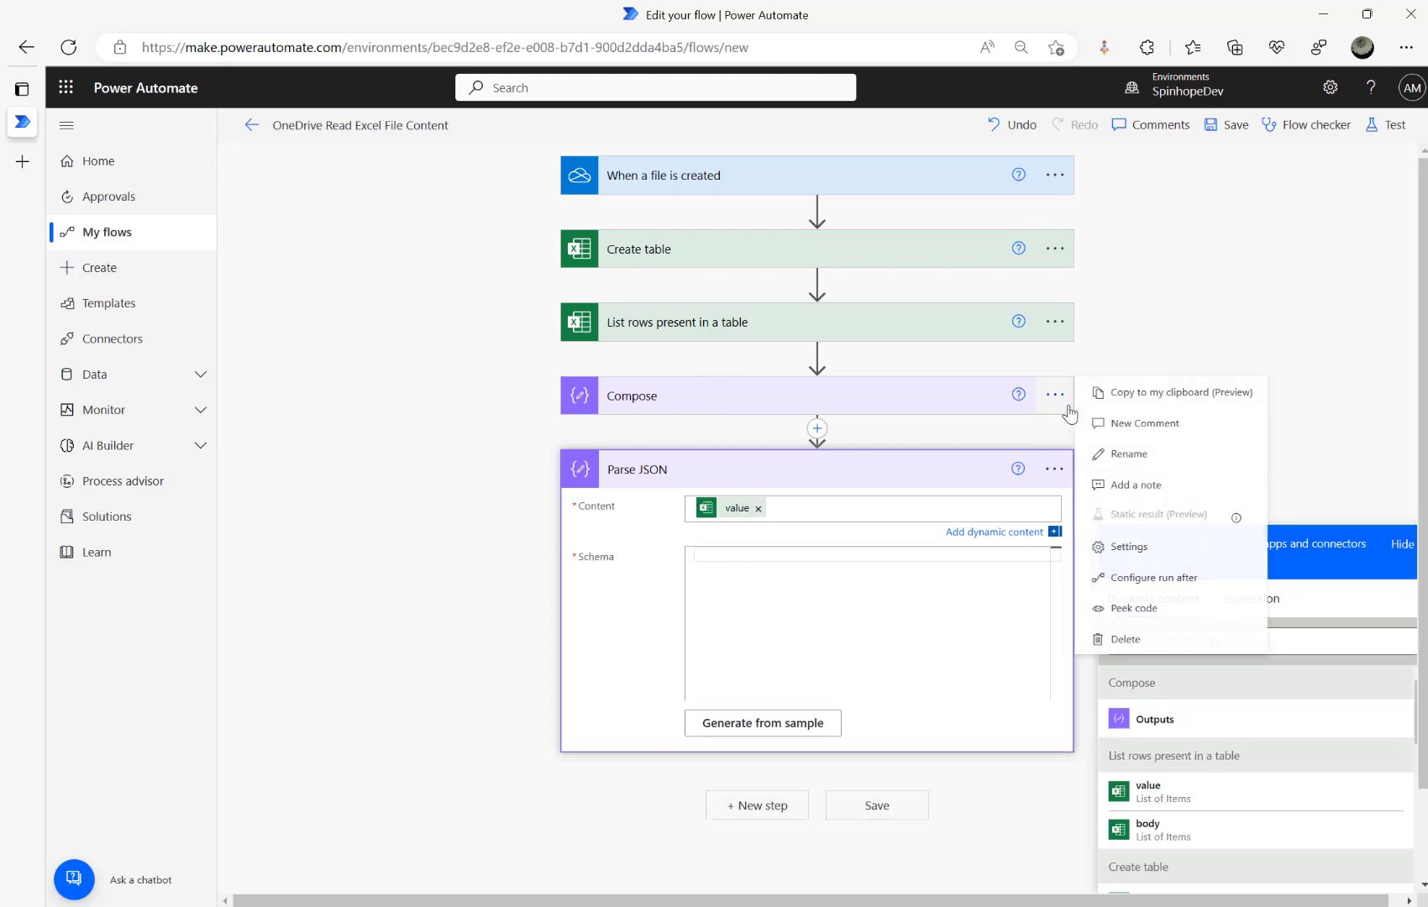
pyautogui.click(1136, 638)
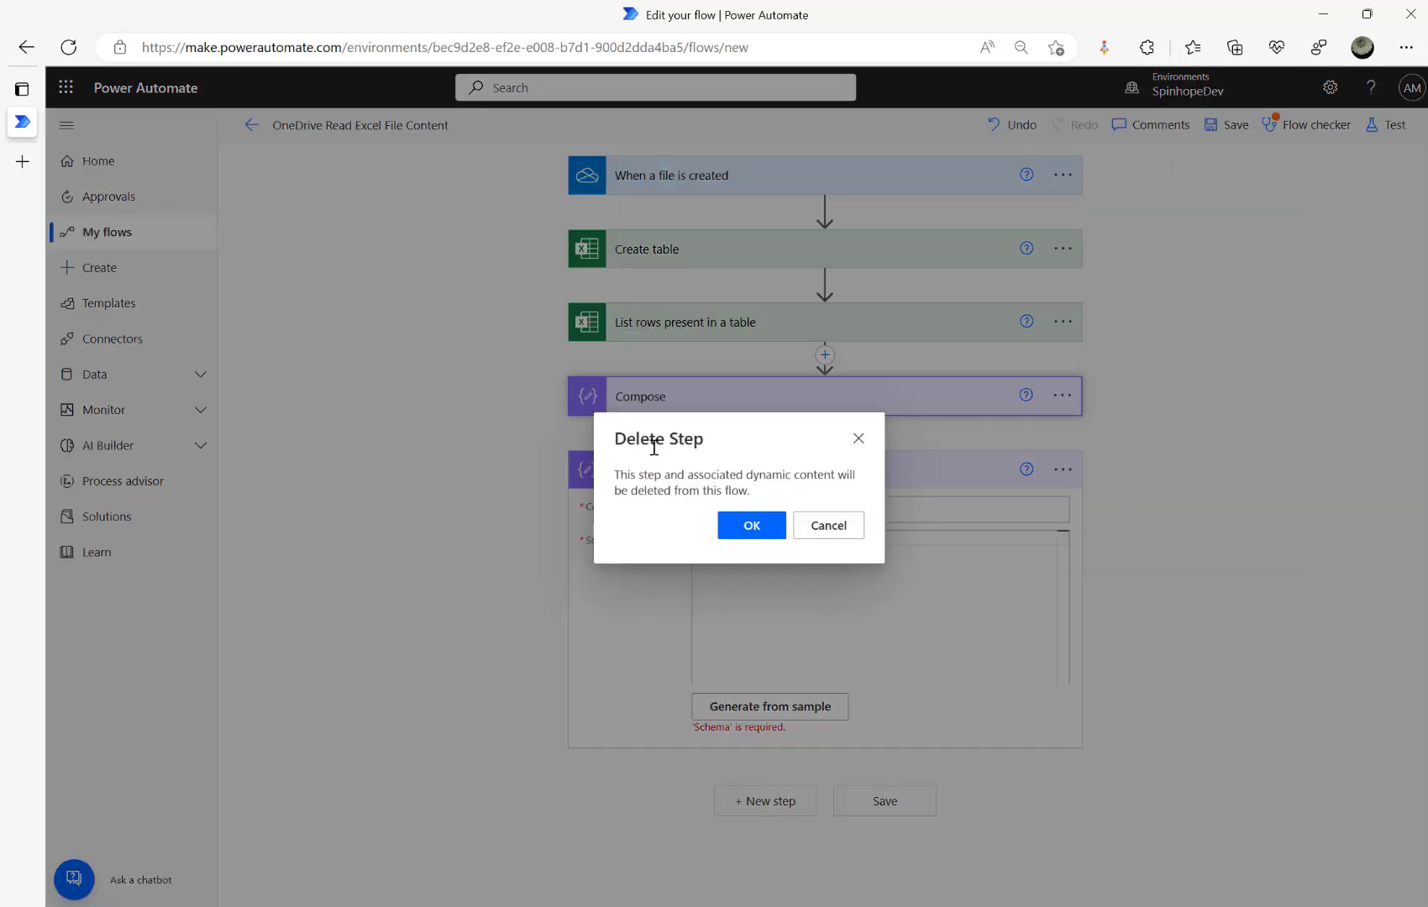
pyautogui.click(756, 529)
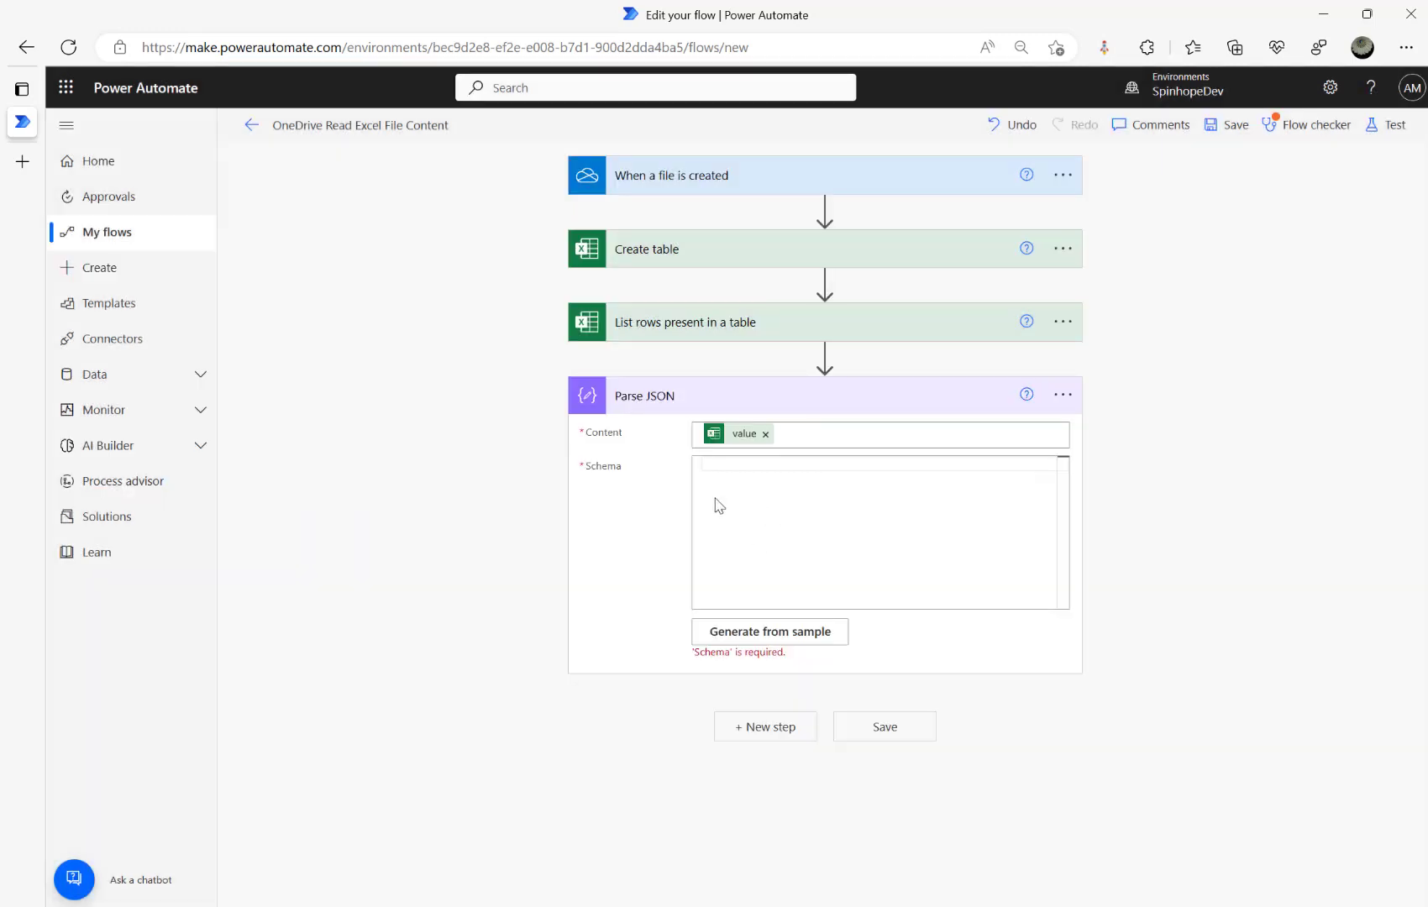
# Generate the Parse JSON schema from the pasted sample employee rows JSON.
pyautogui.click(759, 636)
pyautogui.hotkey('ctrl', 'v')
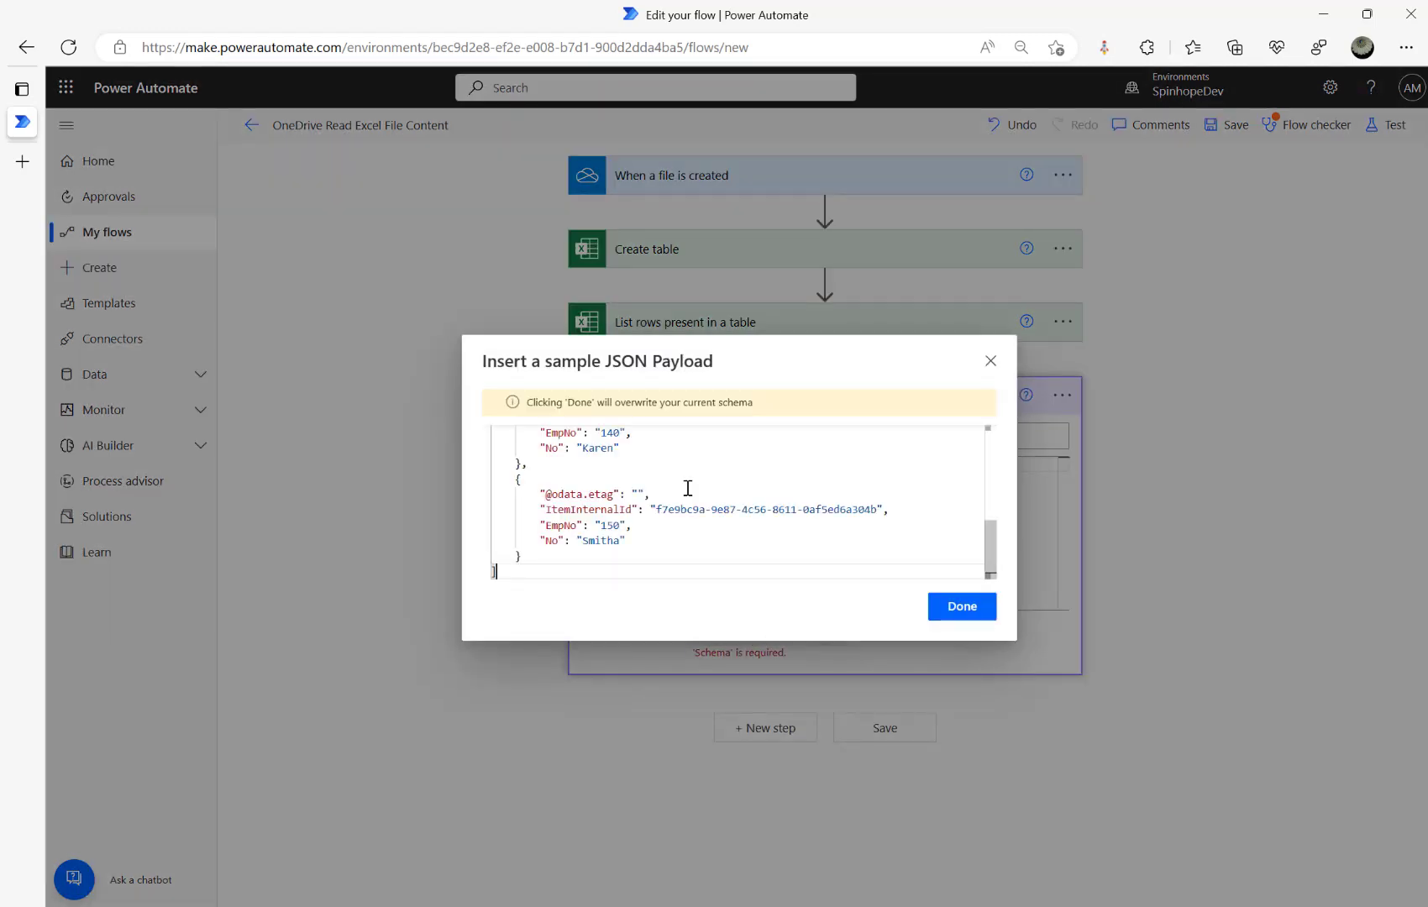
pyautogui.scroll(5, 673, 501)
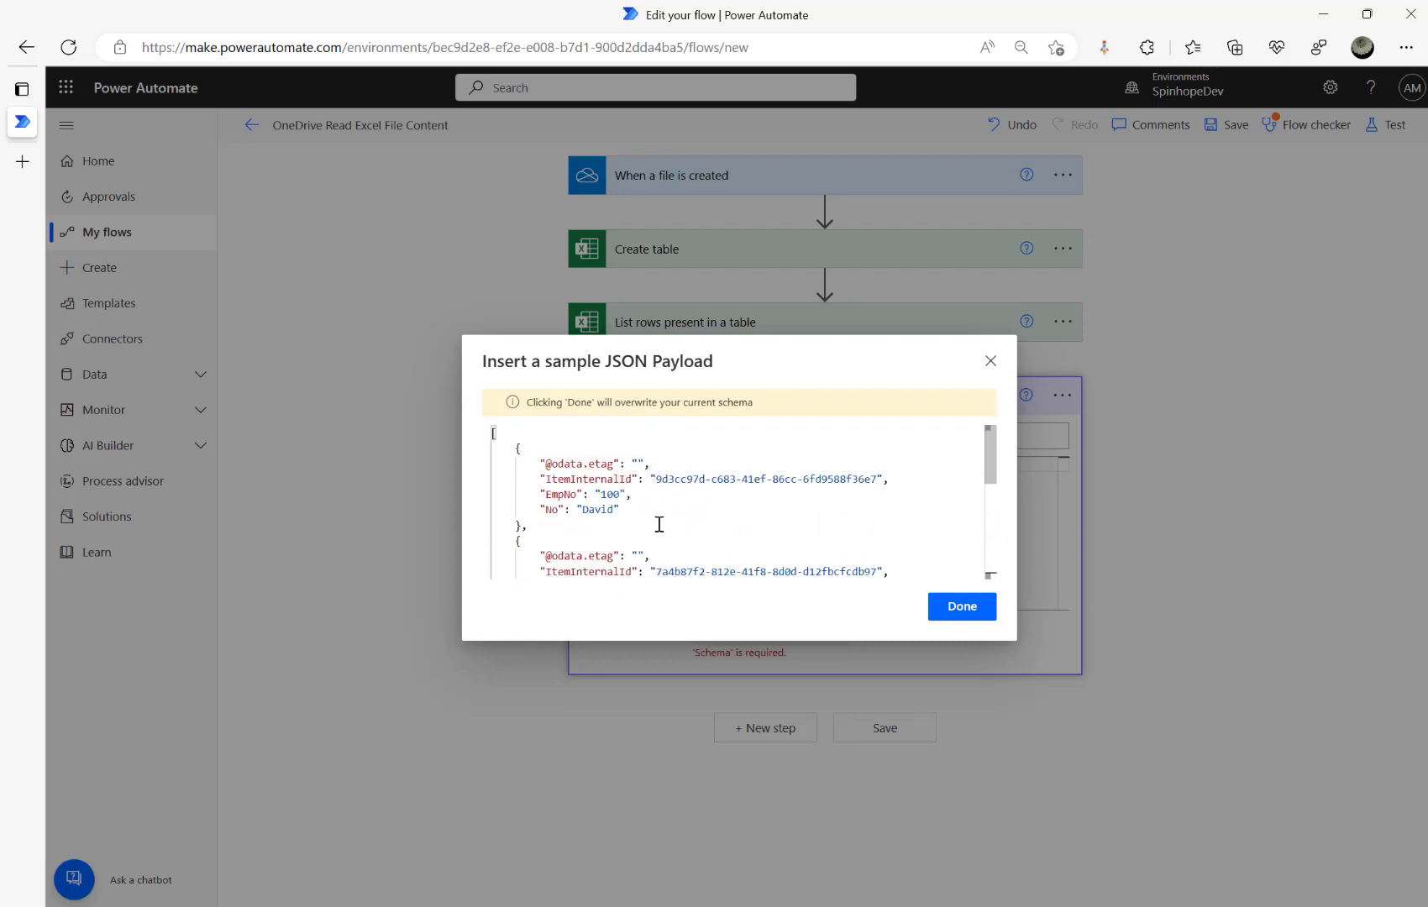
pyautogui.click(936, 607)
pyautogui.click(759, 727)
pyautogui.write('compose')
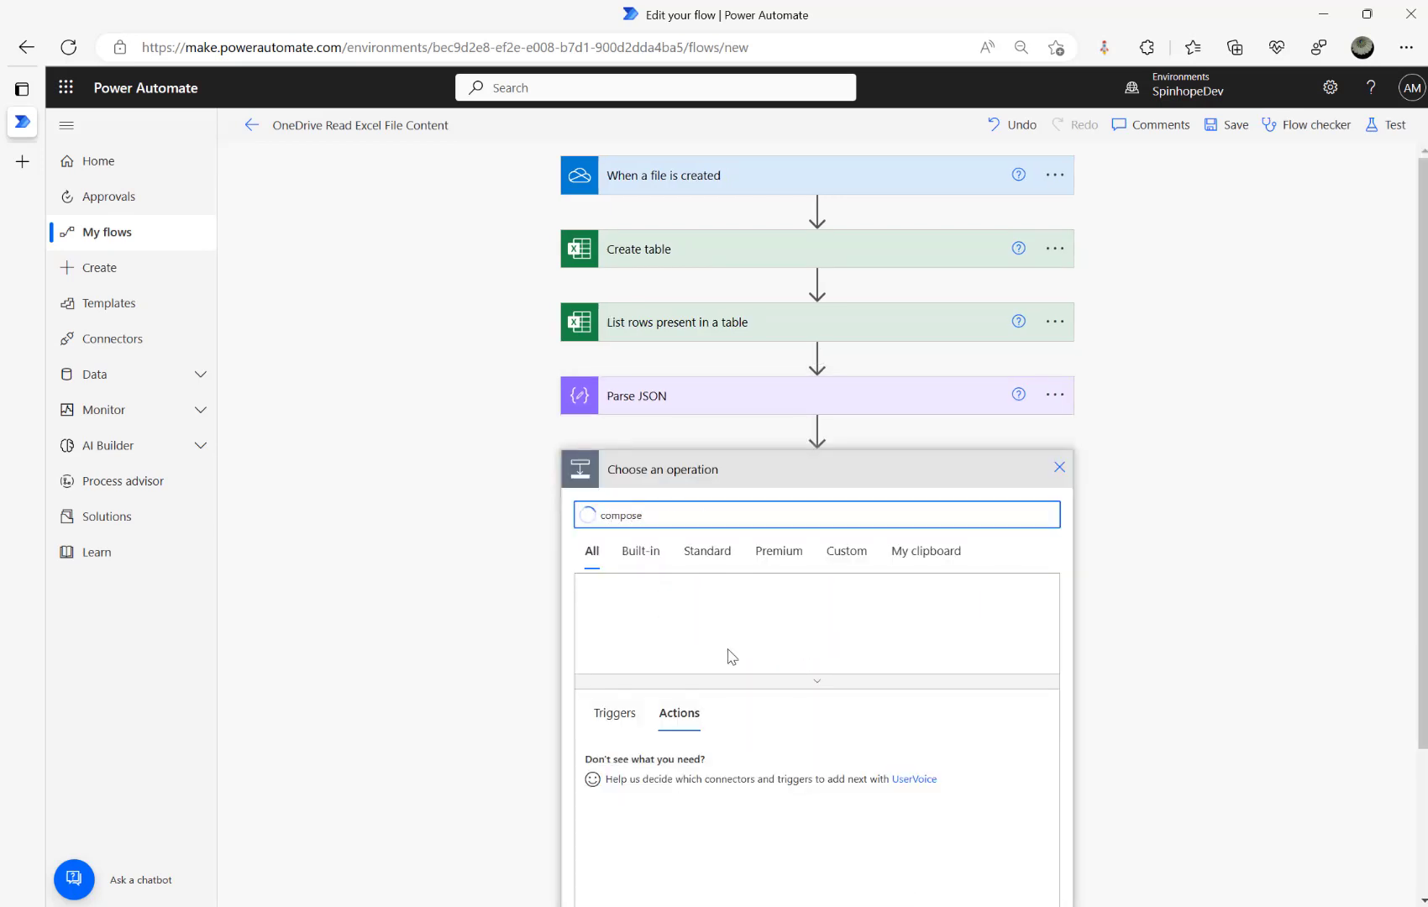
# Add a Compose action with EmpNo as Inputs, auto-wrapped in an Apply to each loop.
pyautogui.click(729, 755)
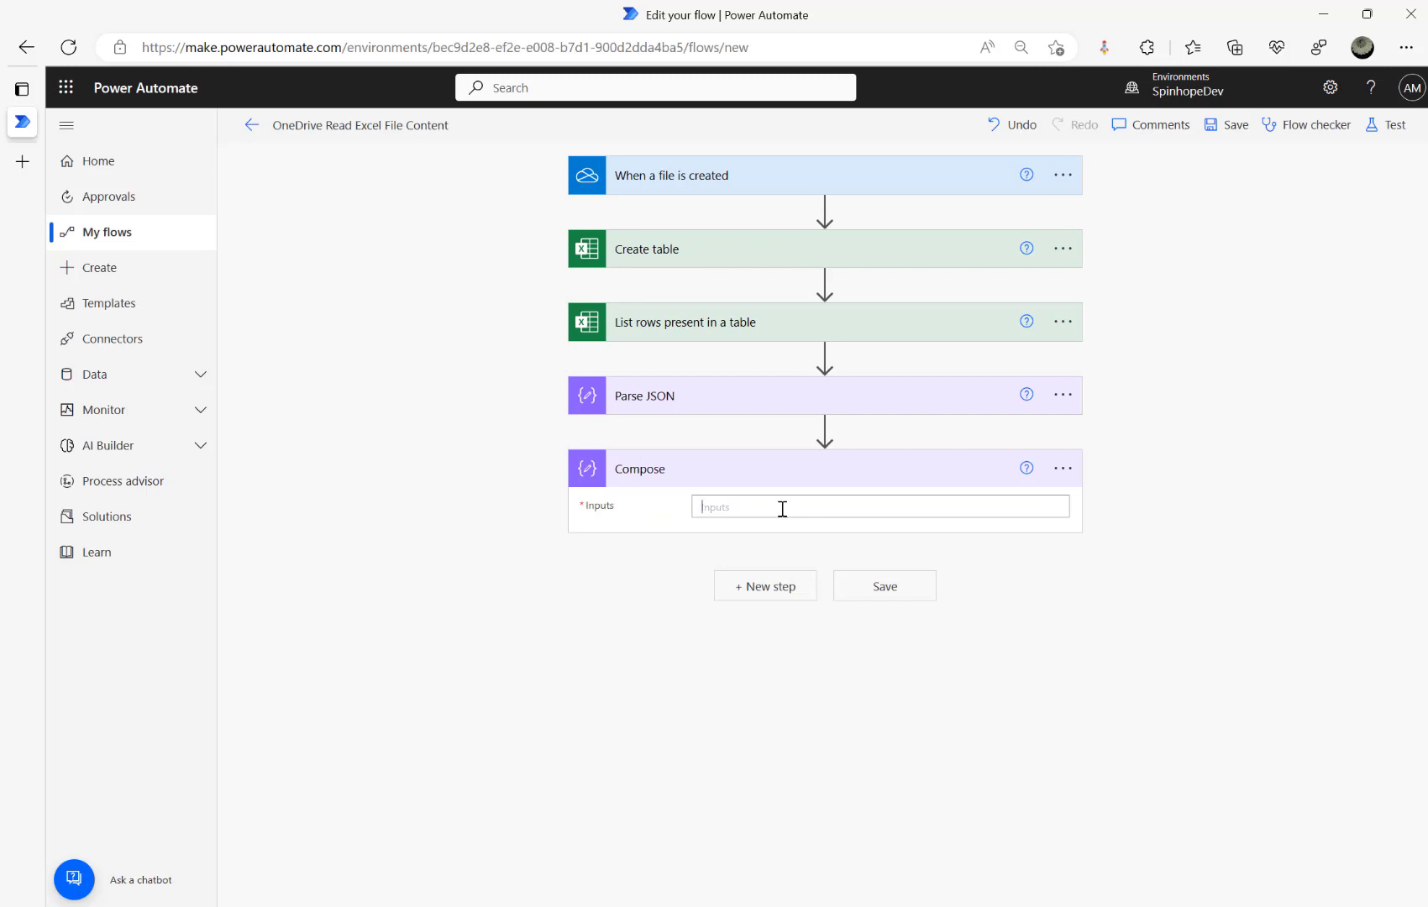
pyautogui.click(782, 508)
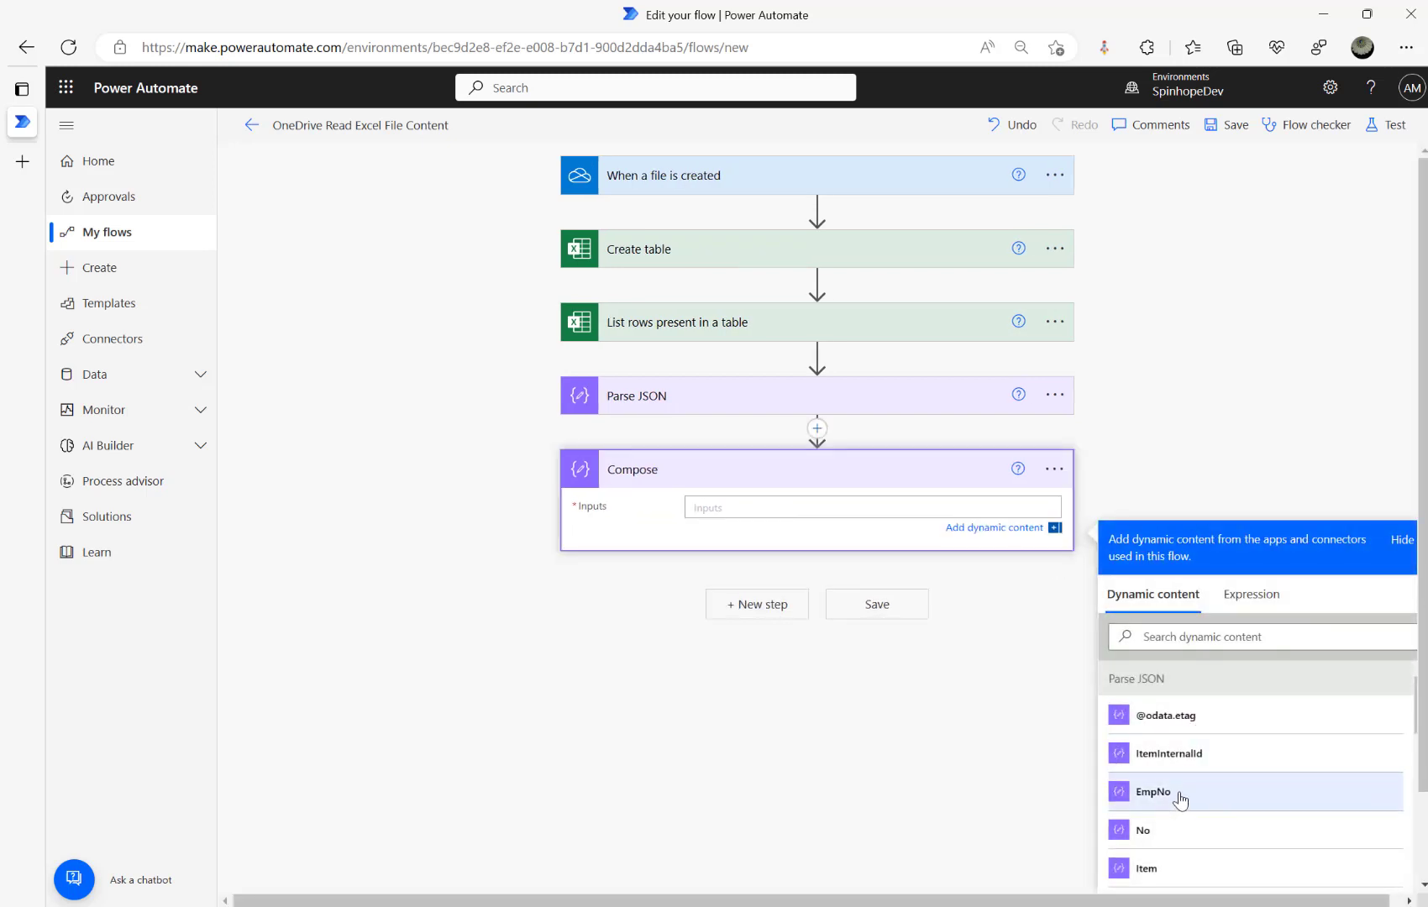
pyautogui.click(1153, 792)
# Check the Parse JSON schema's array type, then continue the Compose input after EmpNo.
pyautogui.click(773, 581)
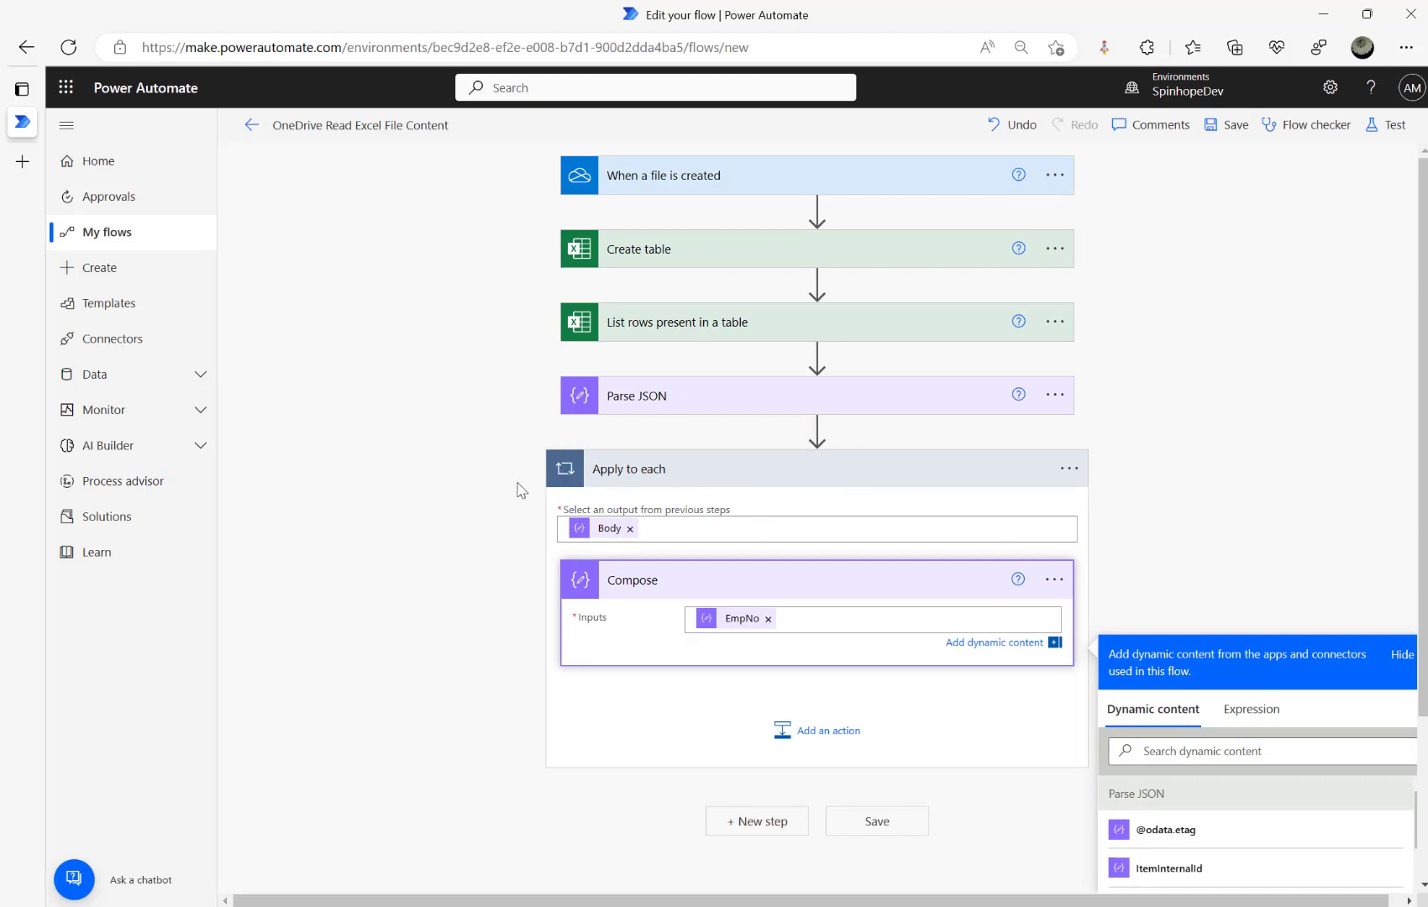
pyautogui.click(660, 408)
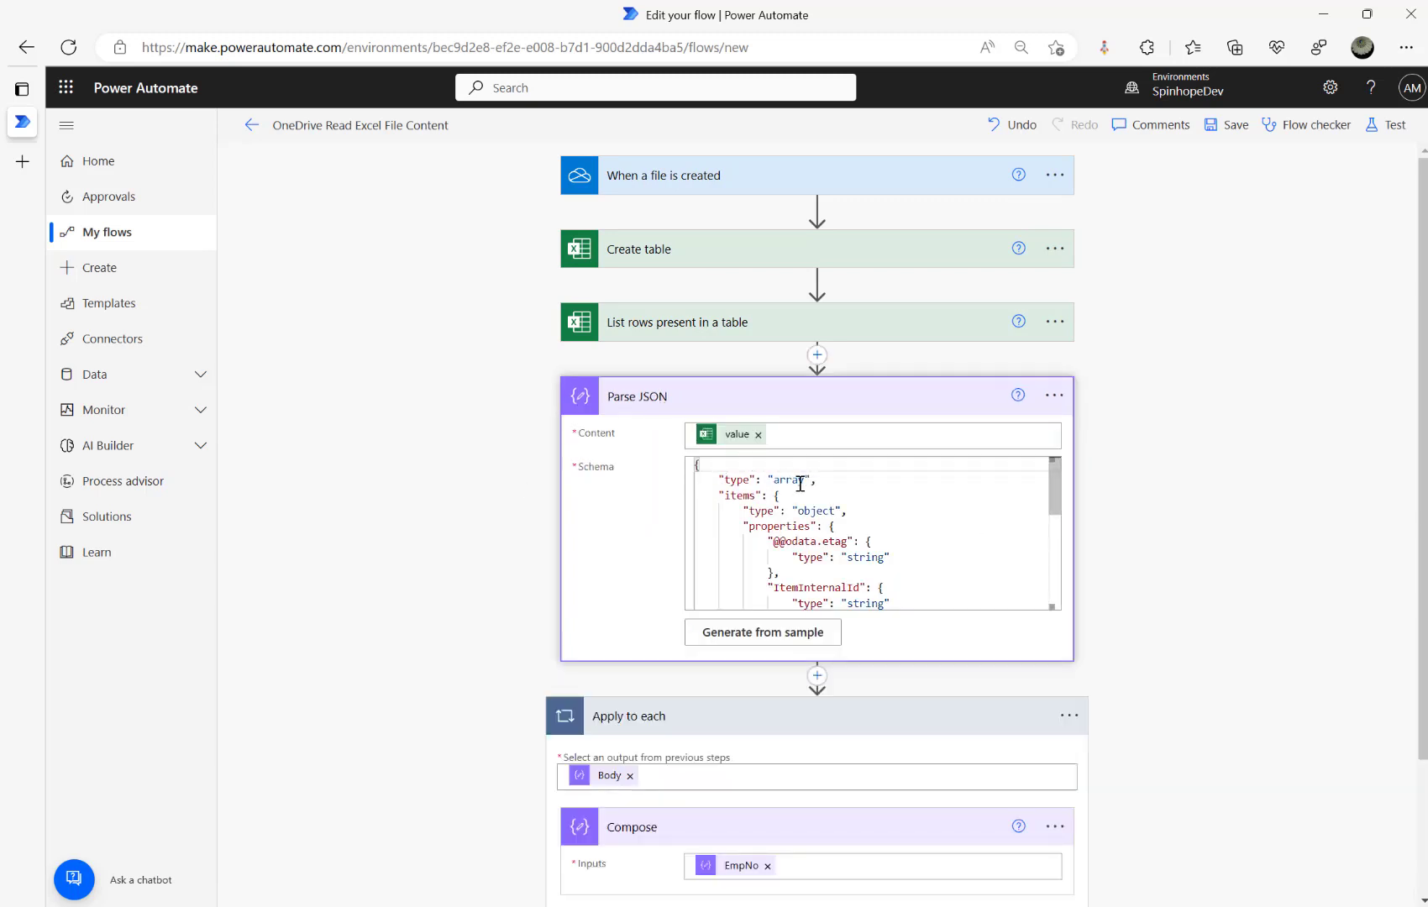
pyautogui.moveTo(707, 484); pyautogui.dragTo(871, 480)
pyautogui.scroll(-2, 353, 644)
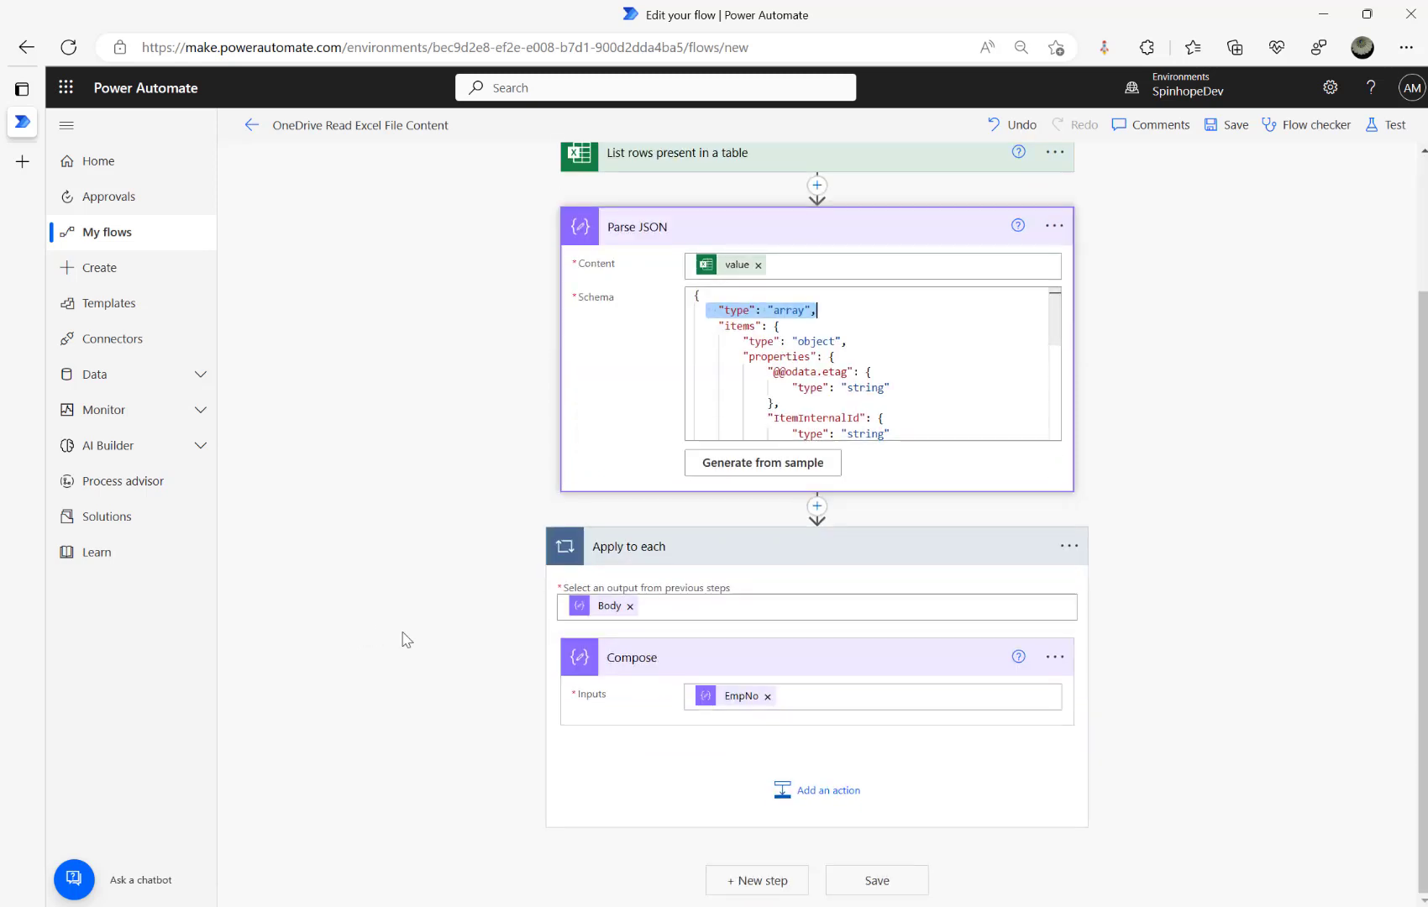
pyautogui.click(823, 701)
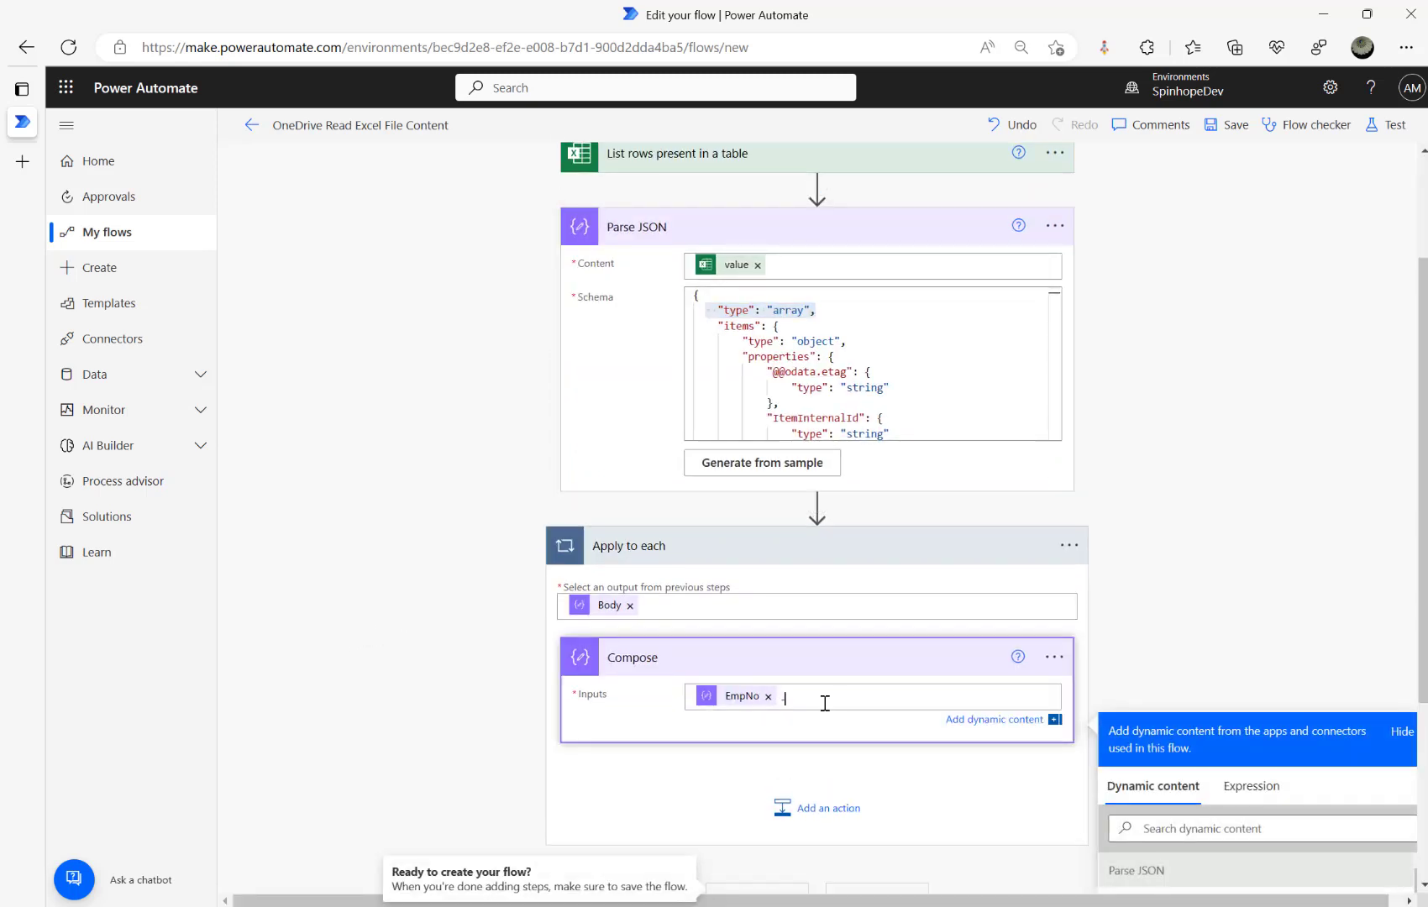
pyautogui.scroll(-3, 1252, 664)
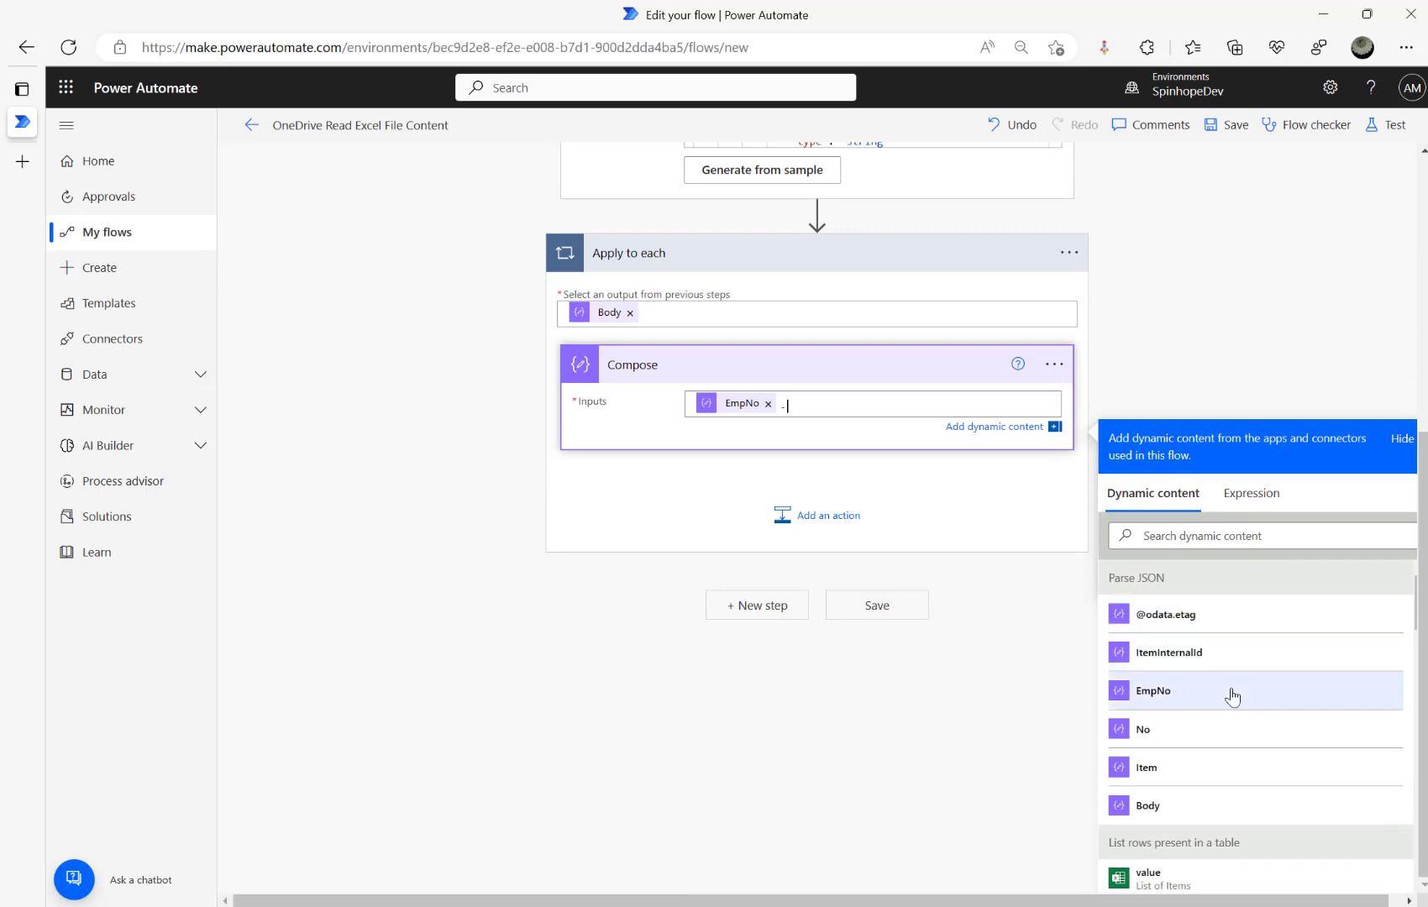
pyautogui.scroll(-2, 1224, 715)
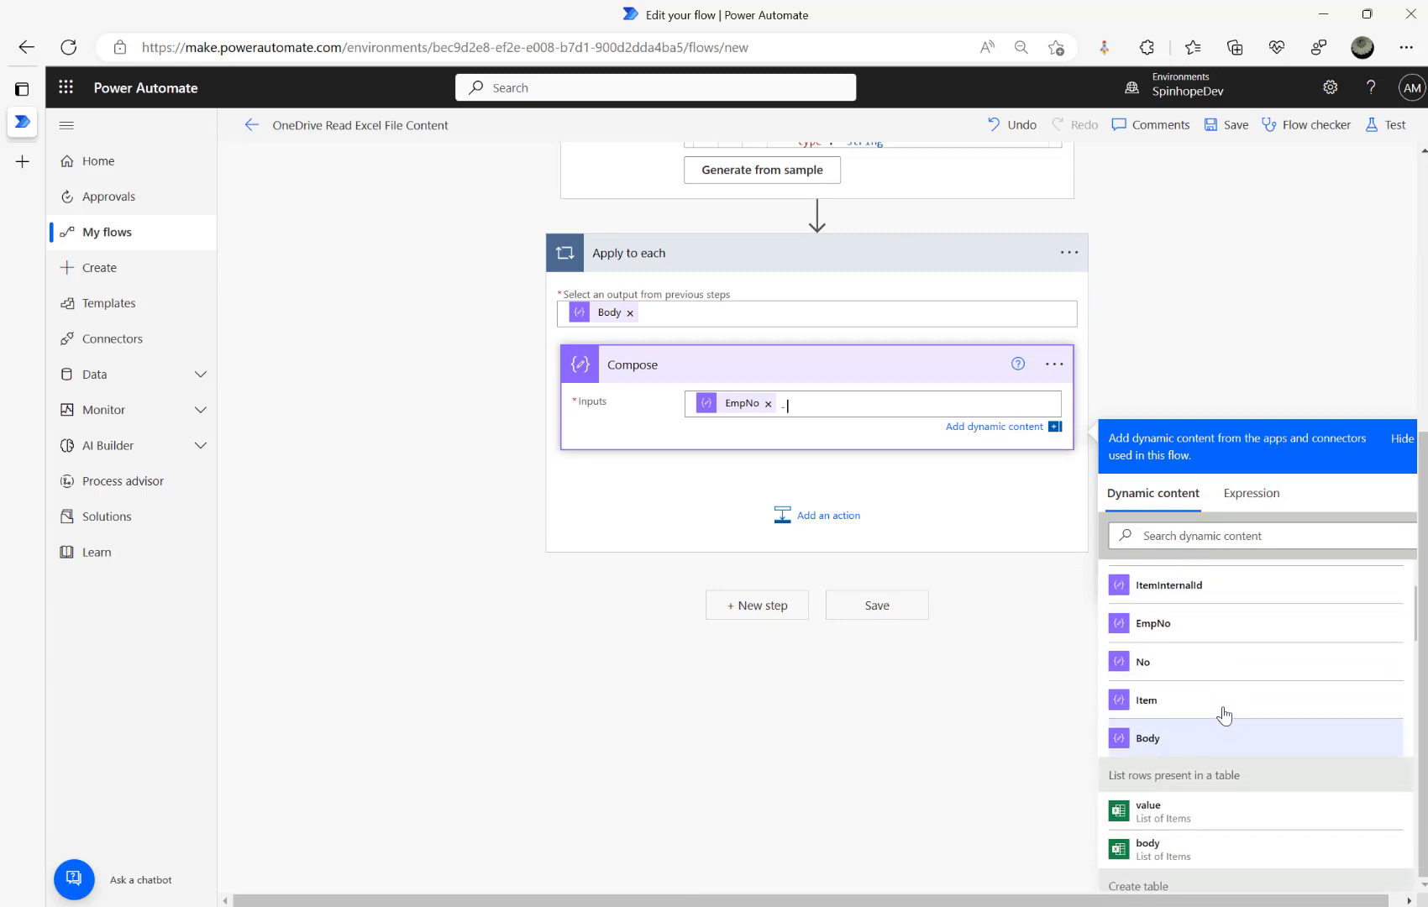
pyautogui.scroll(2, 1224, 715)
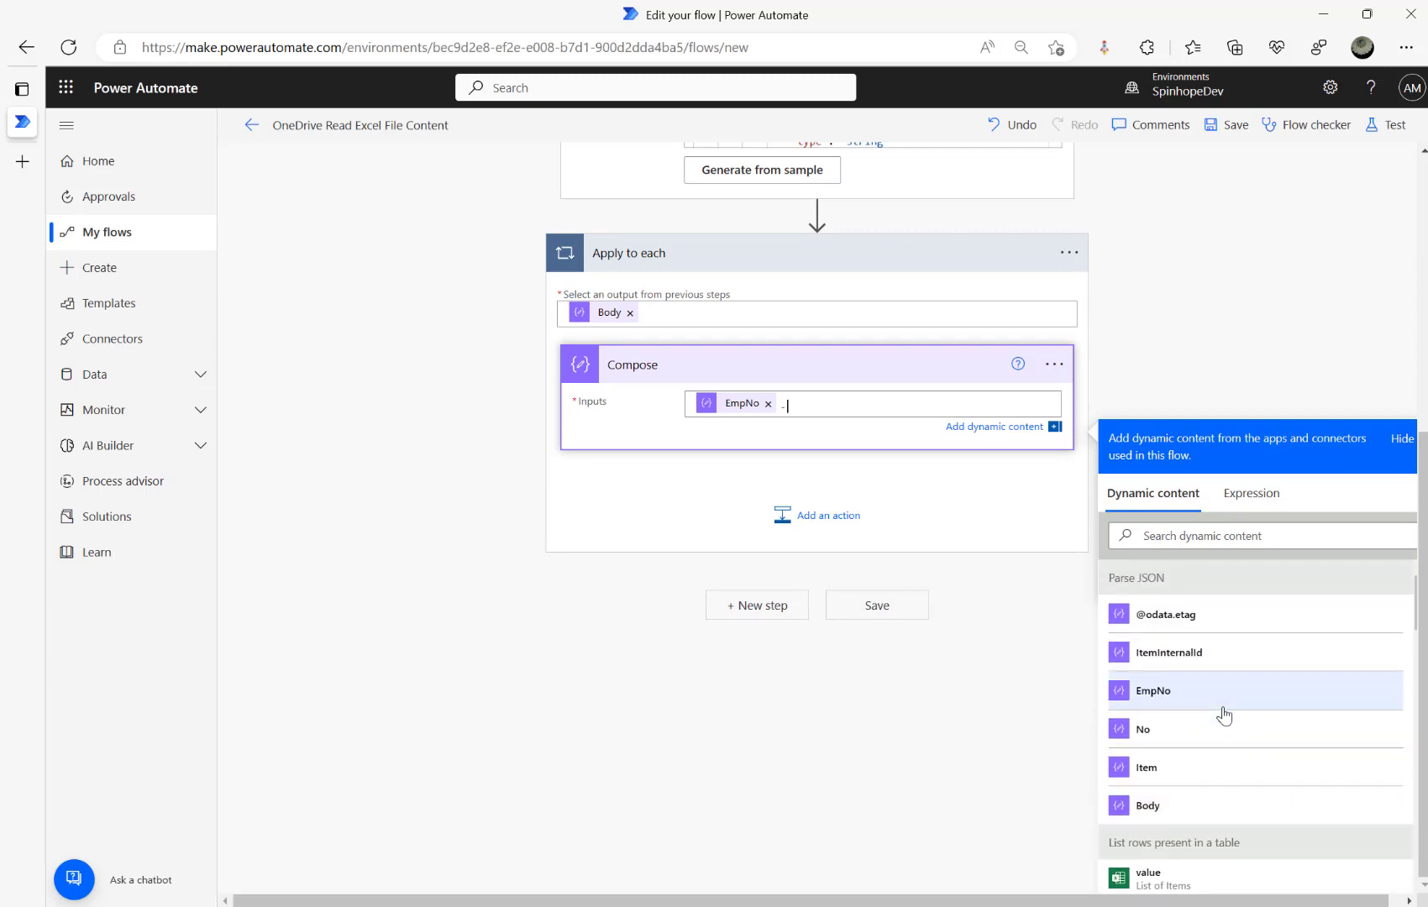
# Open Employees.xlsx from FlowDemo, check its EmpNo and No headers, and close Excel.
pyautogui.moveTo(498, 906)
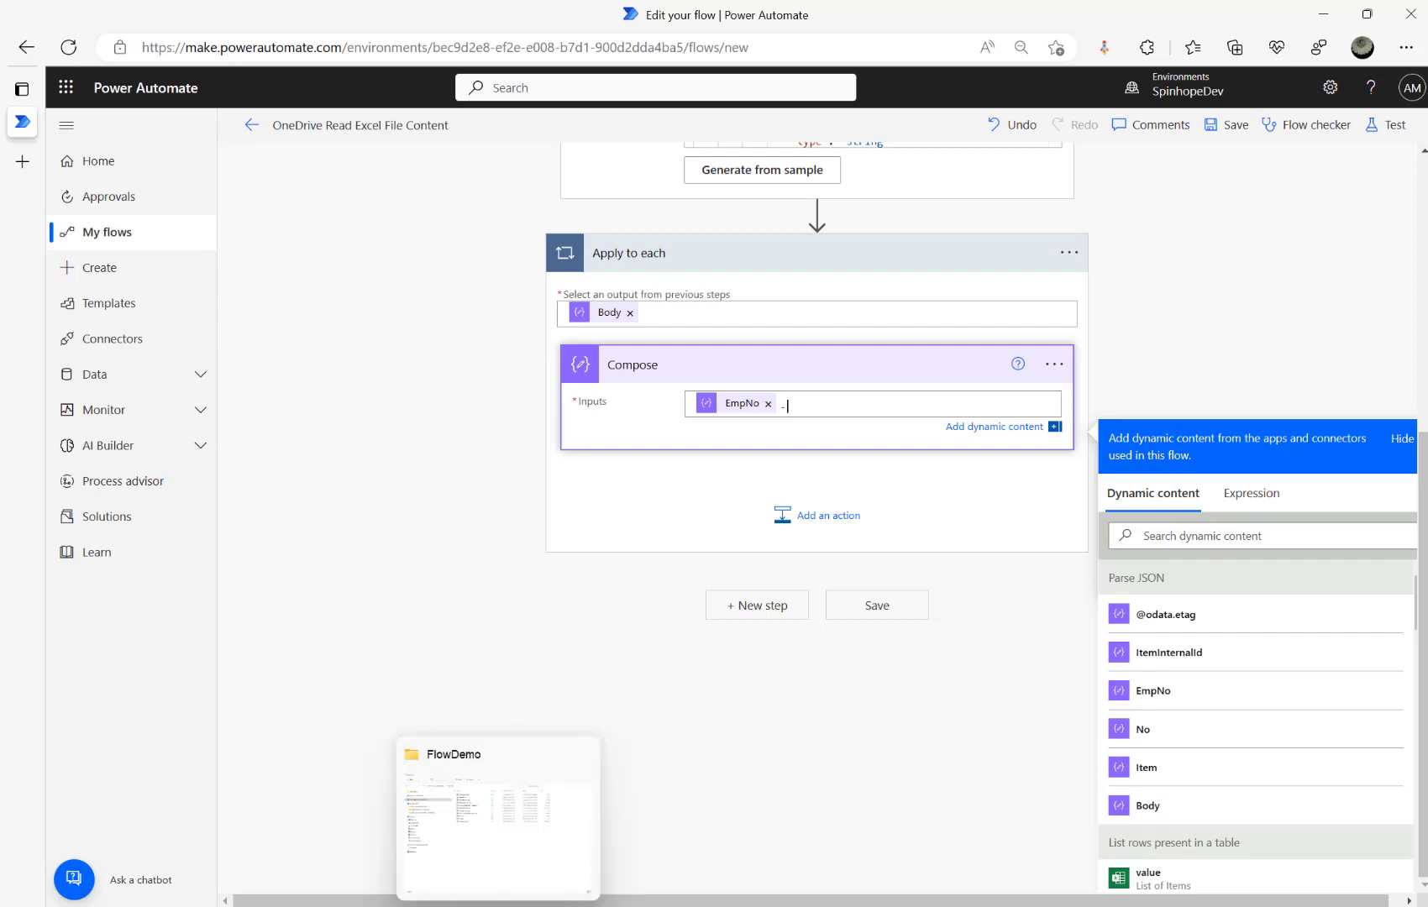
pyautogui.click(498, 819)
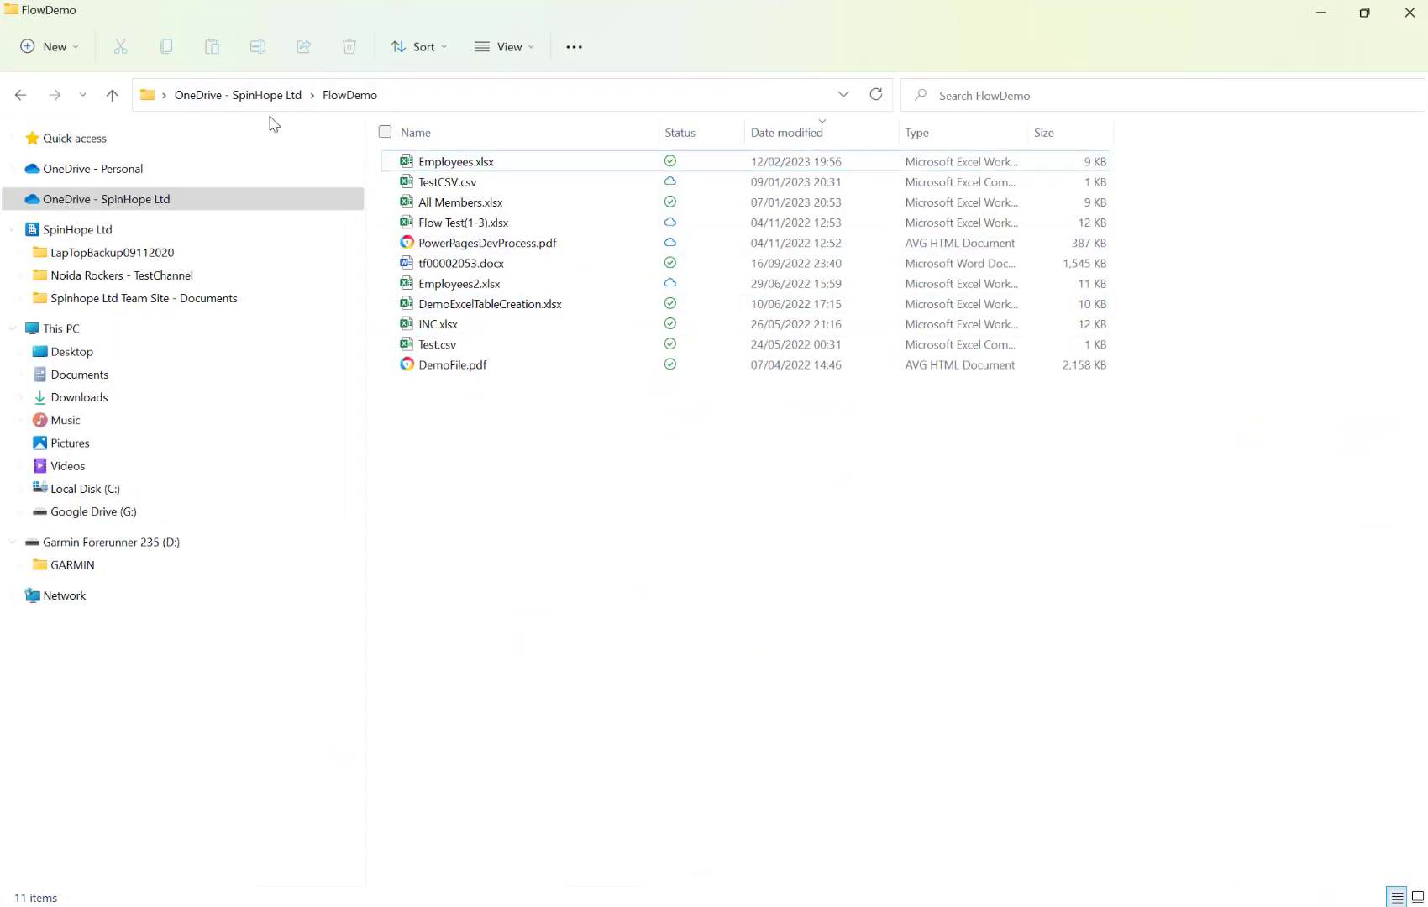
pyautogui.click(463, 169)
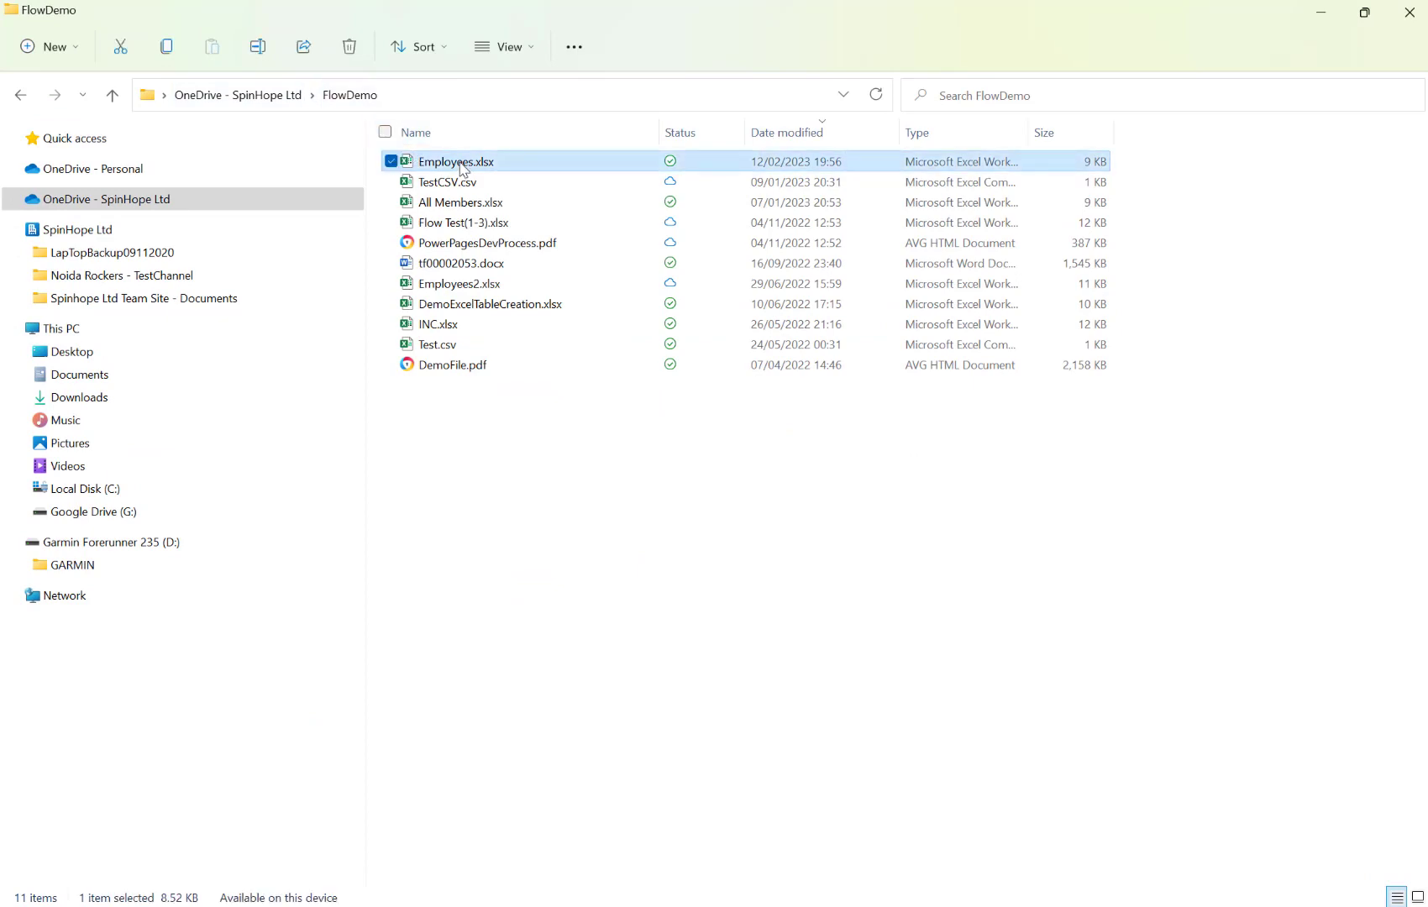
pyautogui.doubleClick(463, 162)
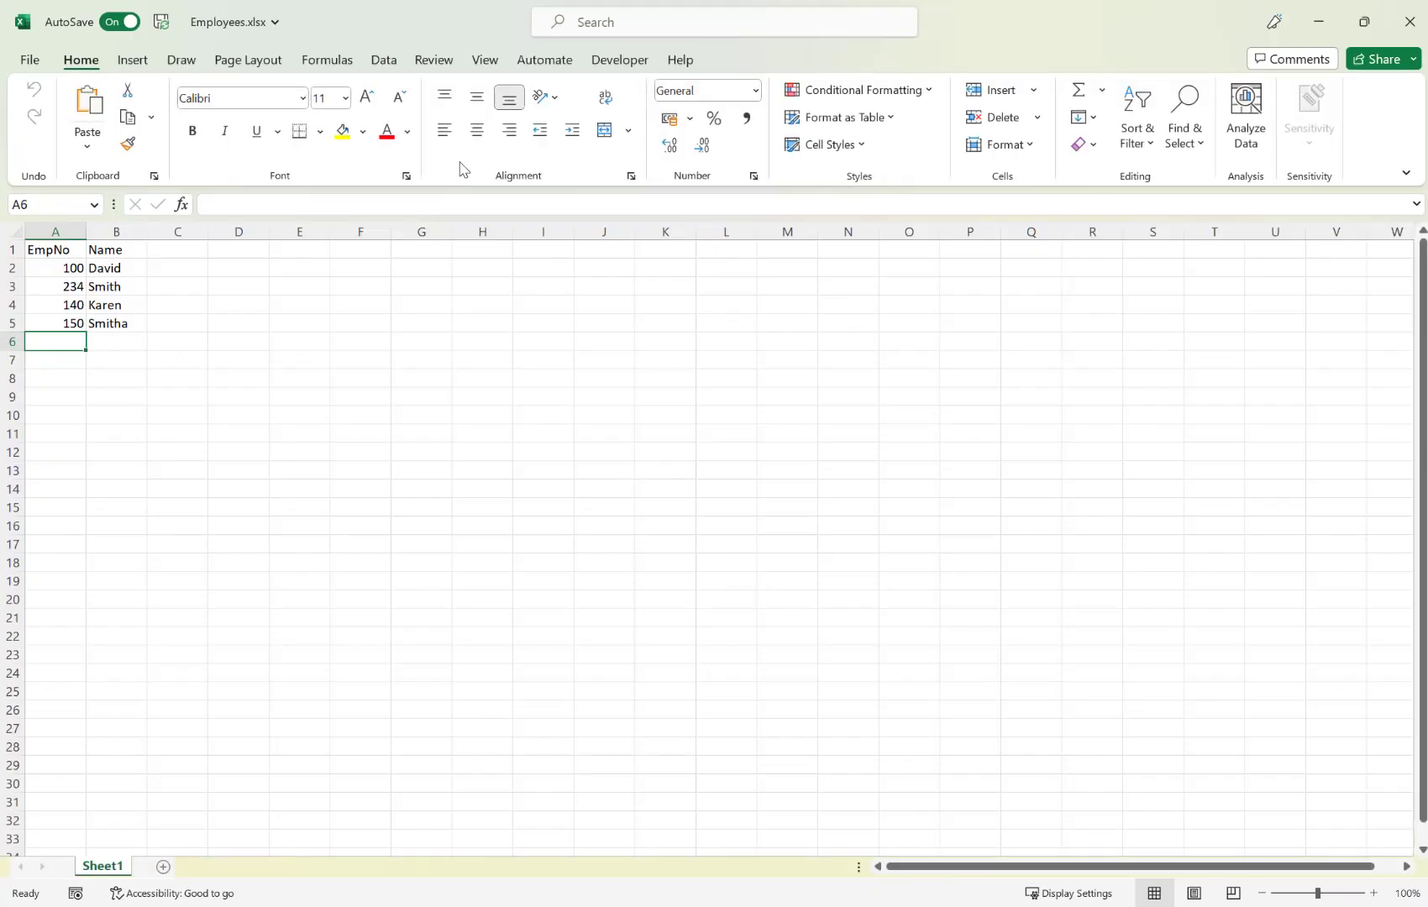
pyautogui.click(48, 252)
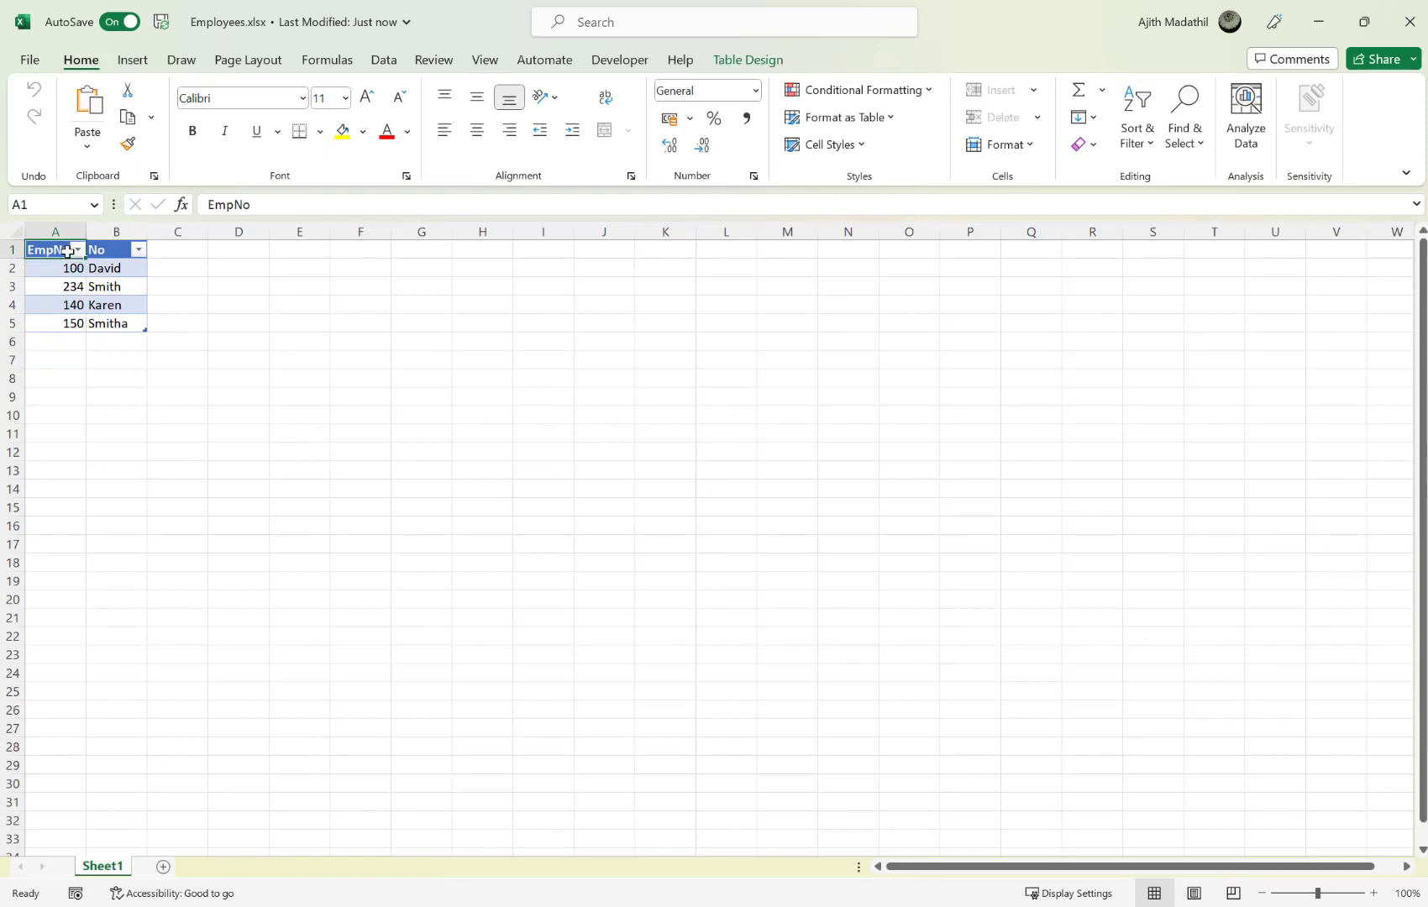
pyautogui.click(104, 251)
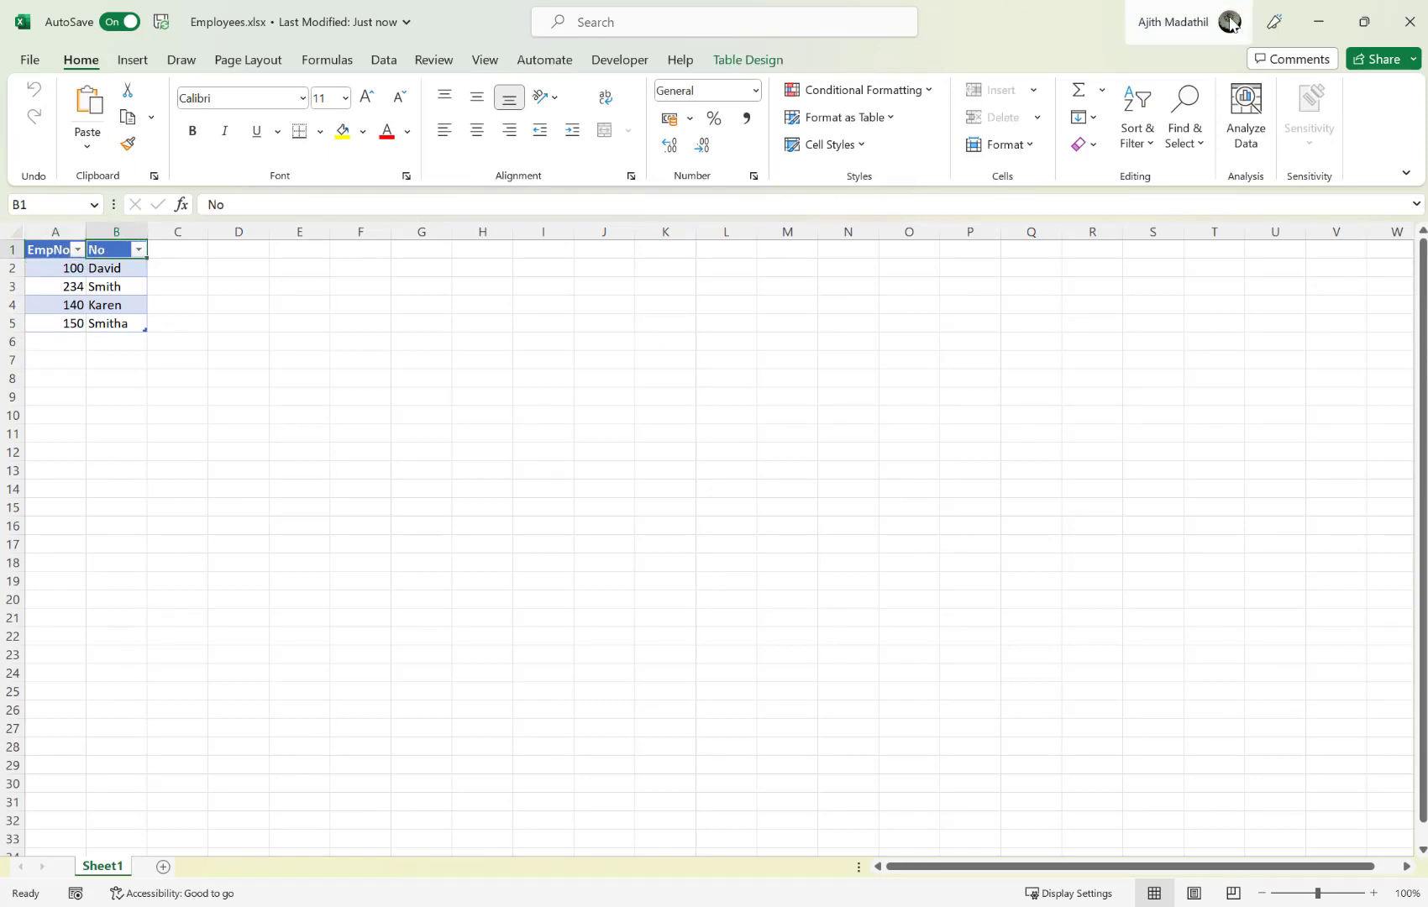
pyautogui.click(1407, 24)
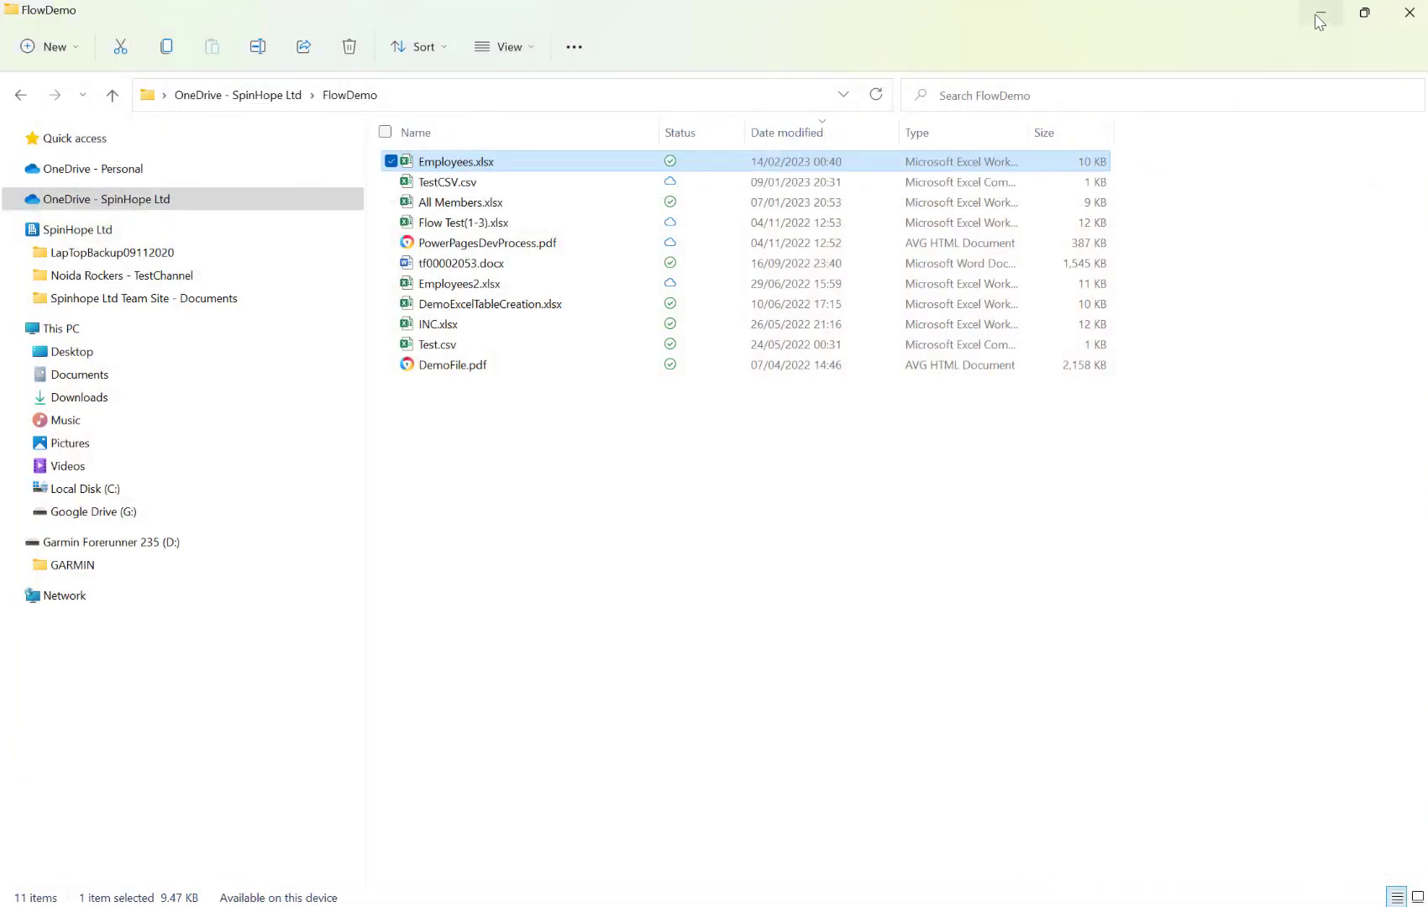
# Permanently delete Employees.xlsx from FlowDemo and return to the flow.
pyautogui.hotkey('shift', 'Delete')
pyautogui.press('Return')
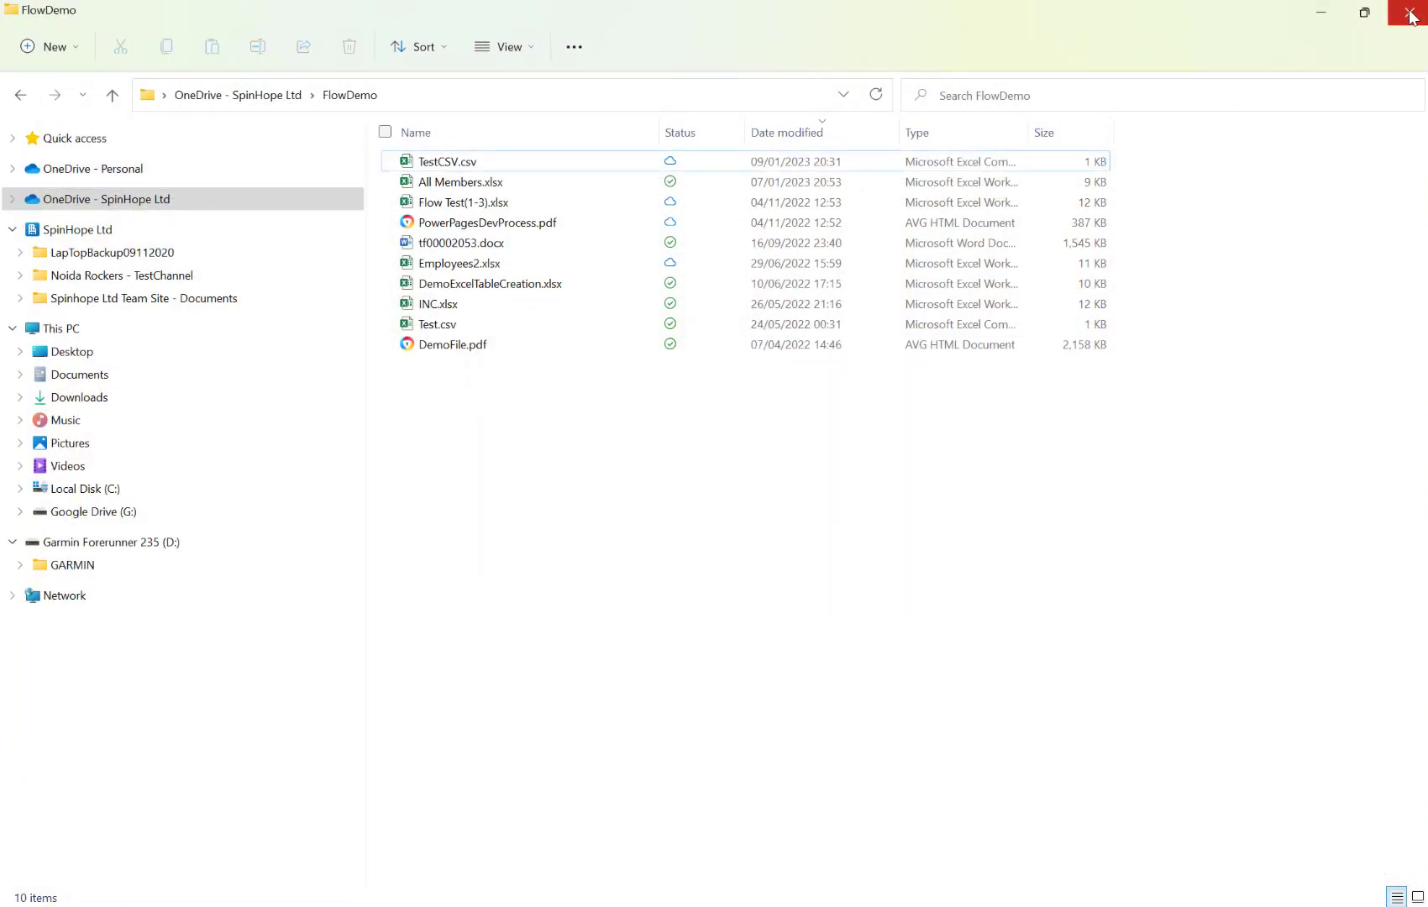
pyautogui.click(1325, 16)
pyautogui.scroll(3, 496, 317)
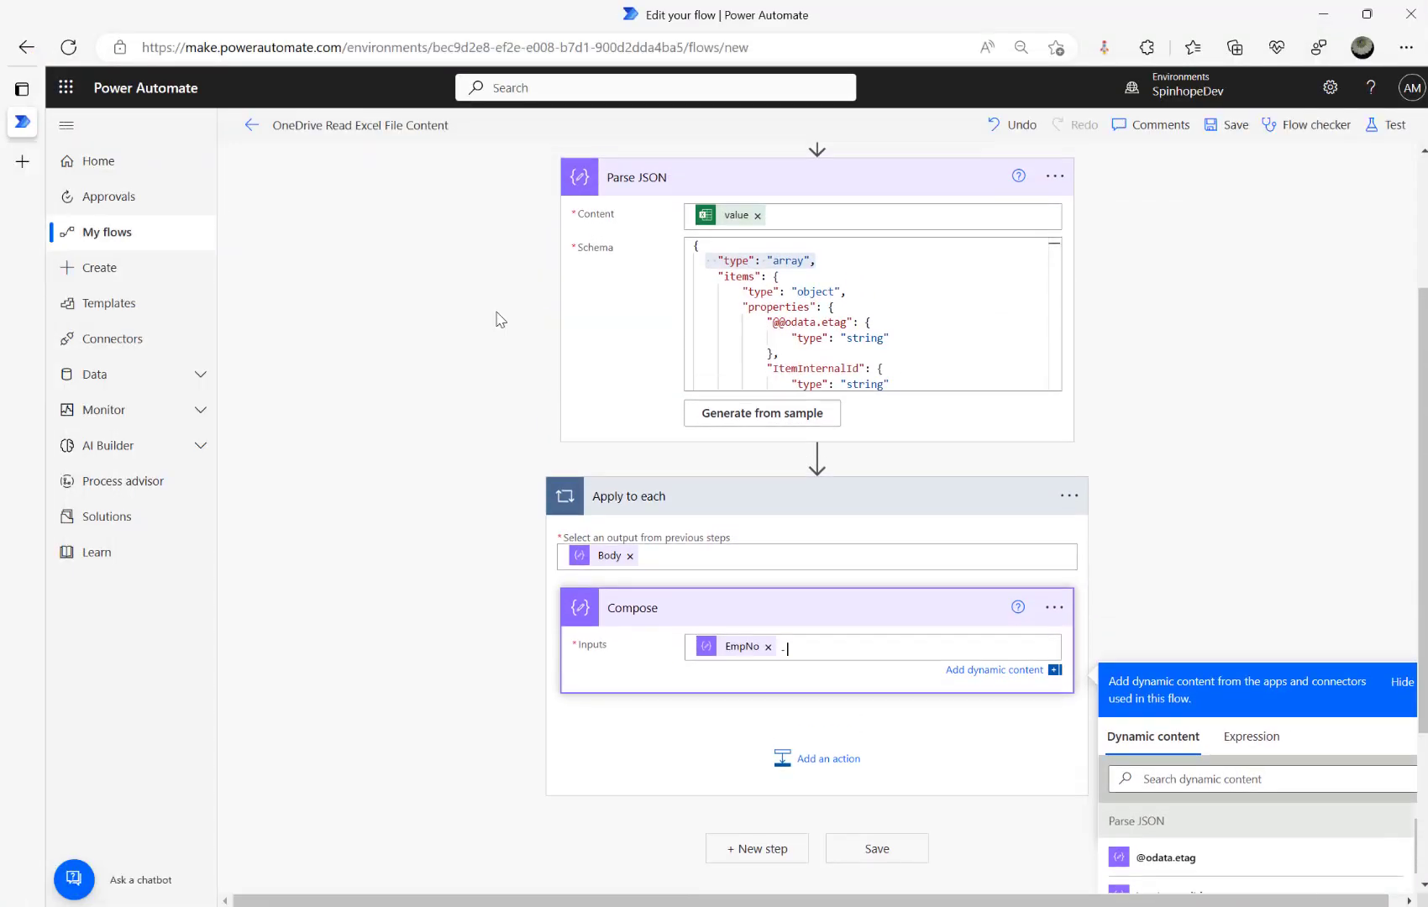
# Correct the Create table step's second column name and save the flow.
pyautogui.scroll(3, 495, 318)
pyautogui.click(669, 323)
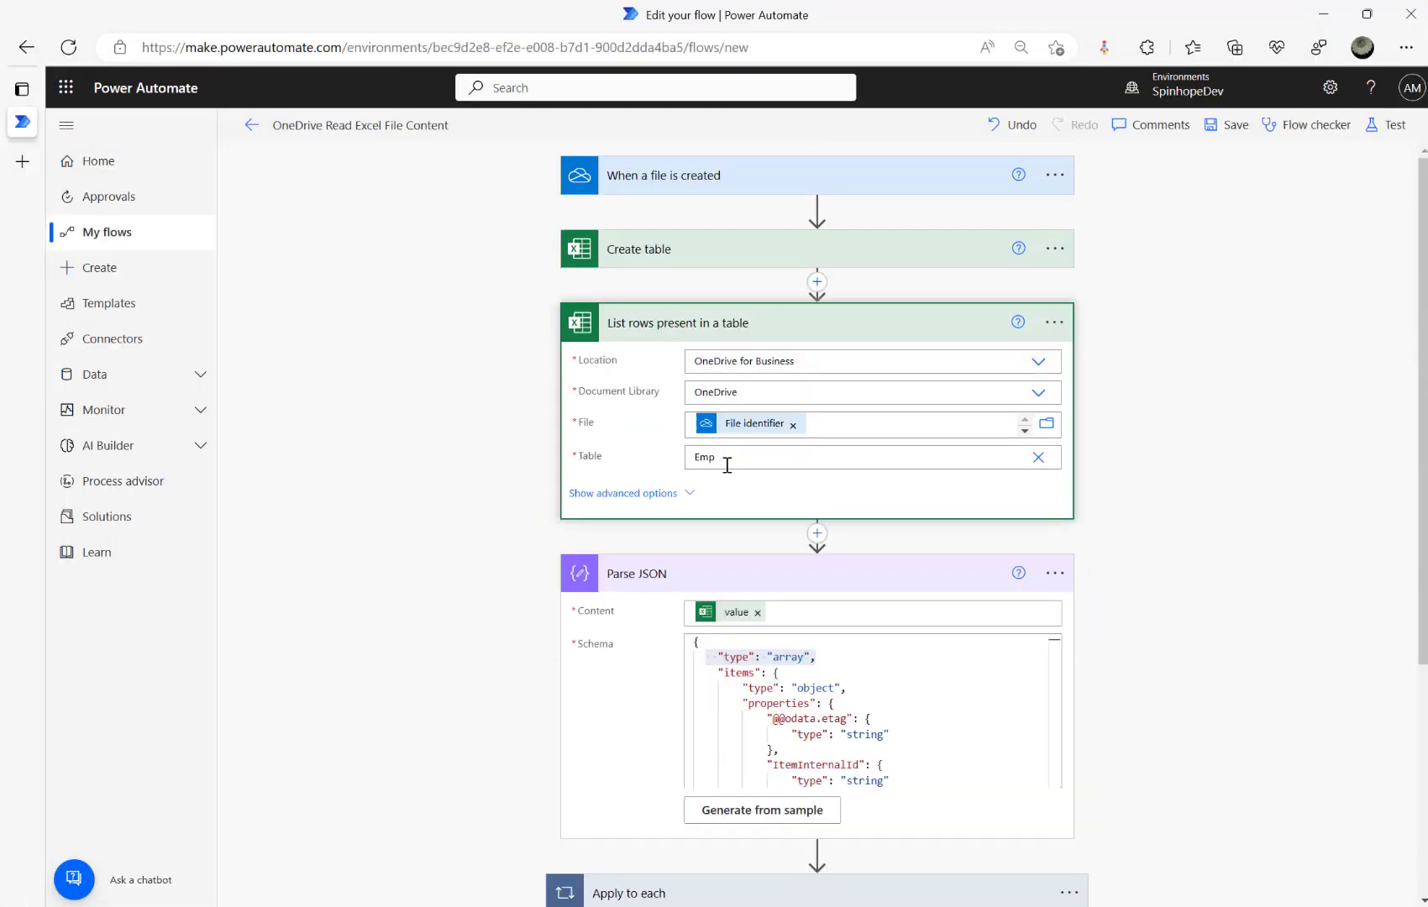
pyautogui.click(661, 496)
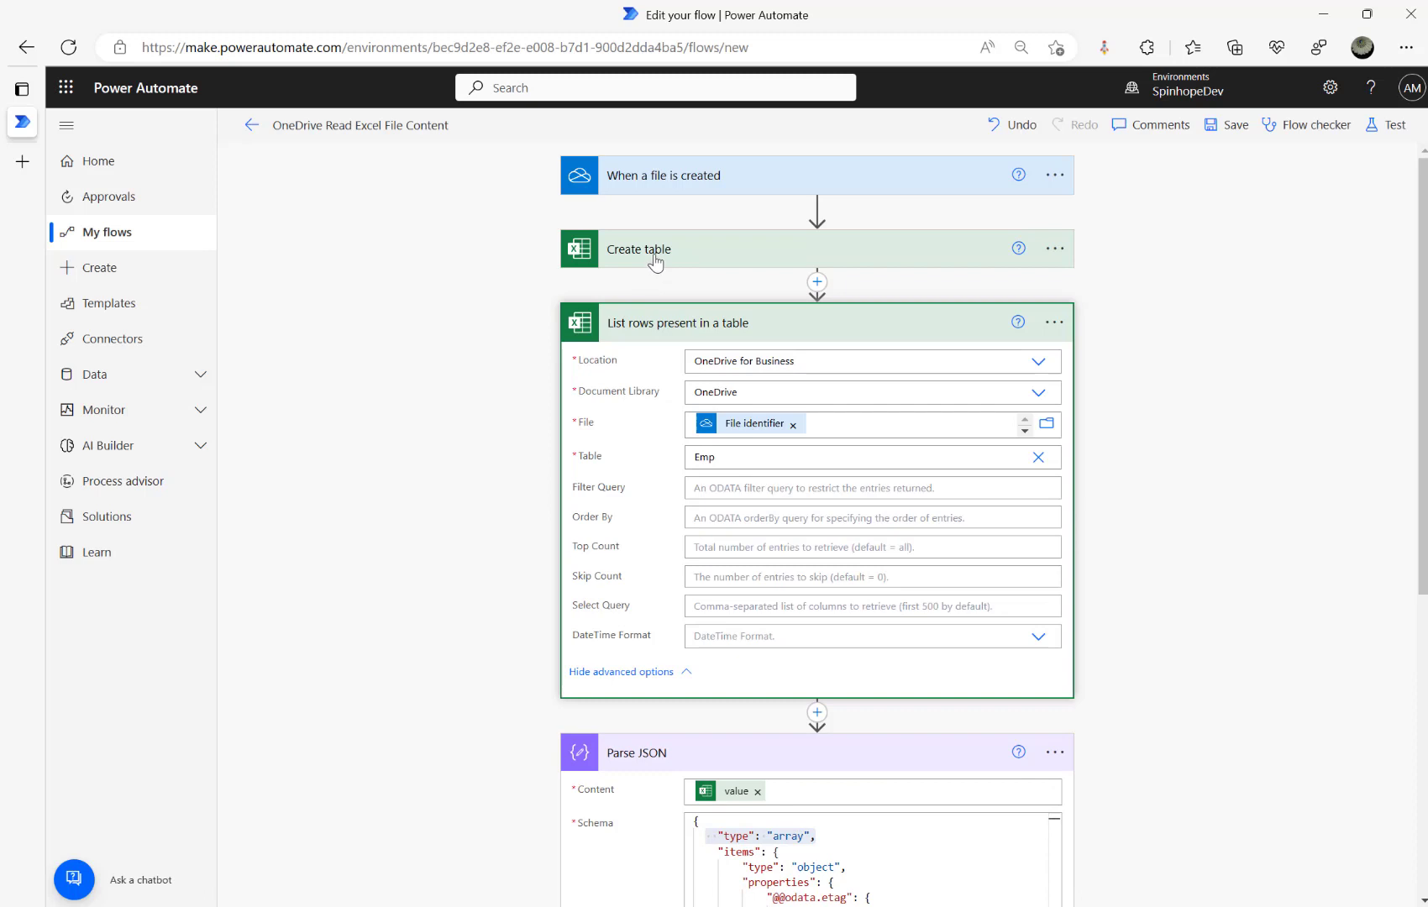
pyautogui.click(655, 258)
pyautogui.click(781, 437)
pyautogui.press('BackSpace')
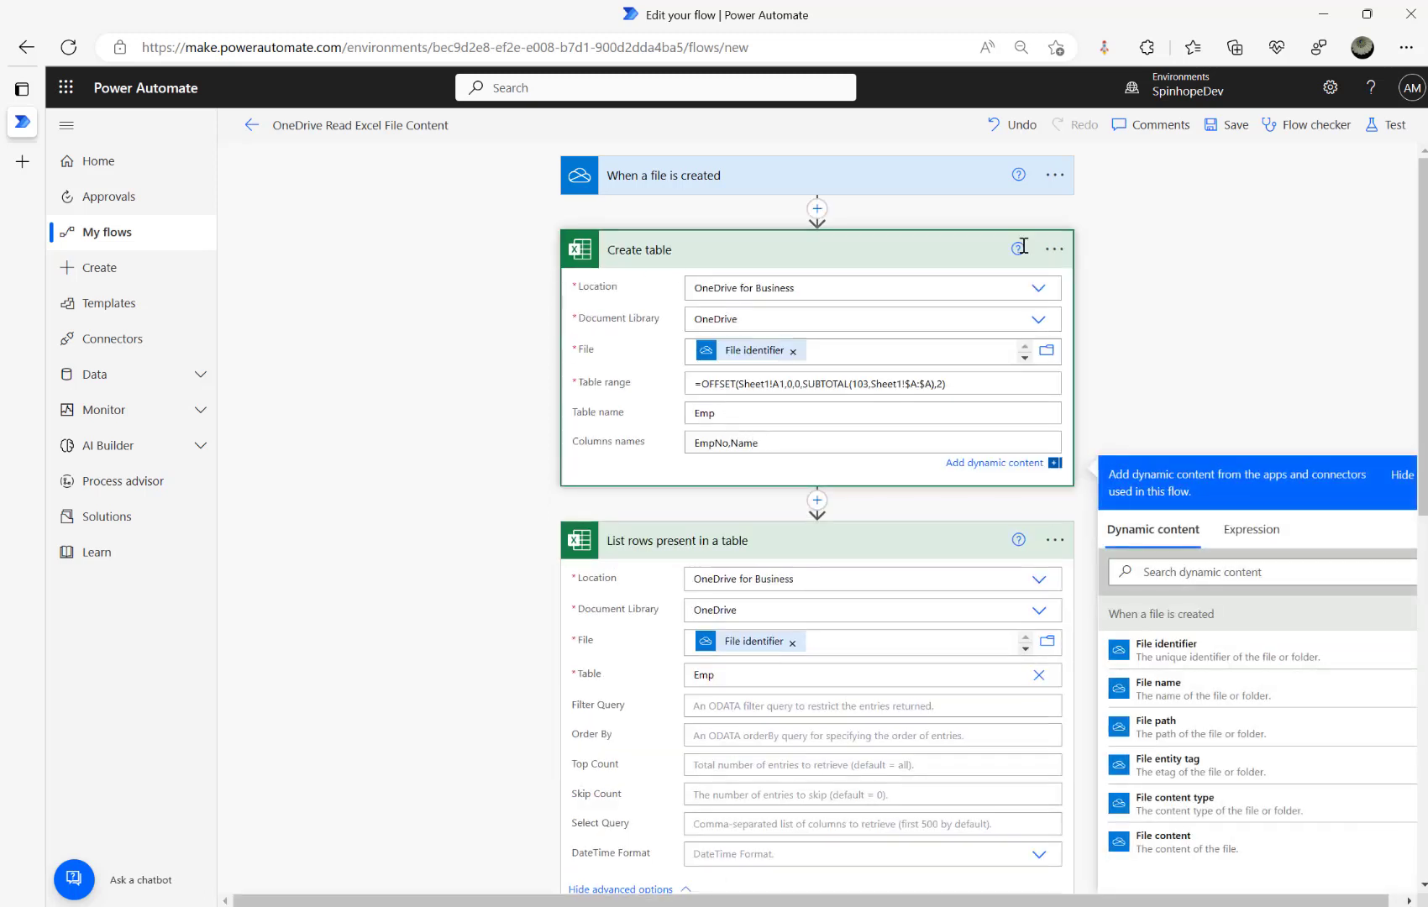
pyautogui.click(1219, 128)
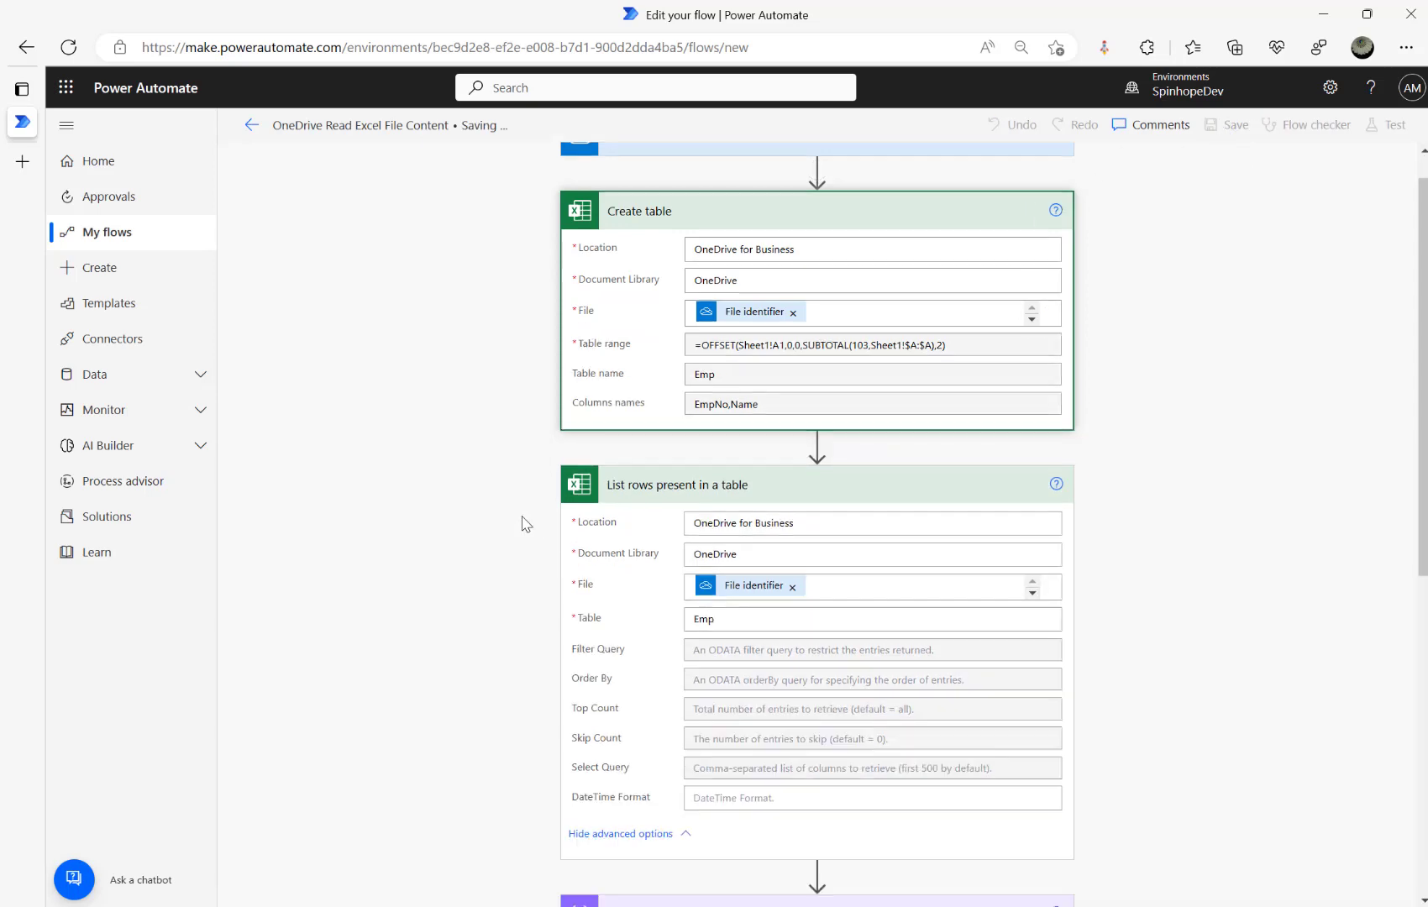
# Rename the schema's No property to Name, add Name after EmpNo in Compose, and save.
pyautogui.scroll(-7, 522, 522)
pyautogui.scroll(-3, 834, 458)
pyautogui.scroll(-2, 834, 458)
pyautogui.scroll(2, 783, 508)
pyautogui.click(781, 514)
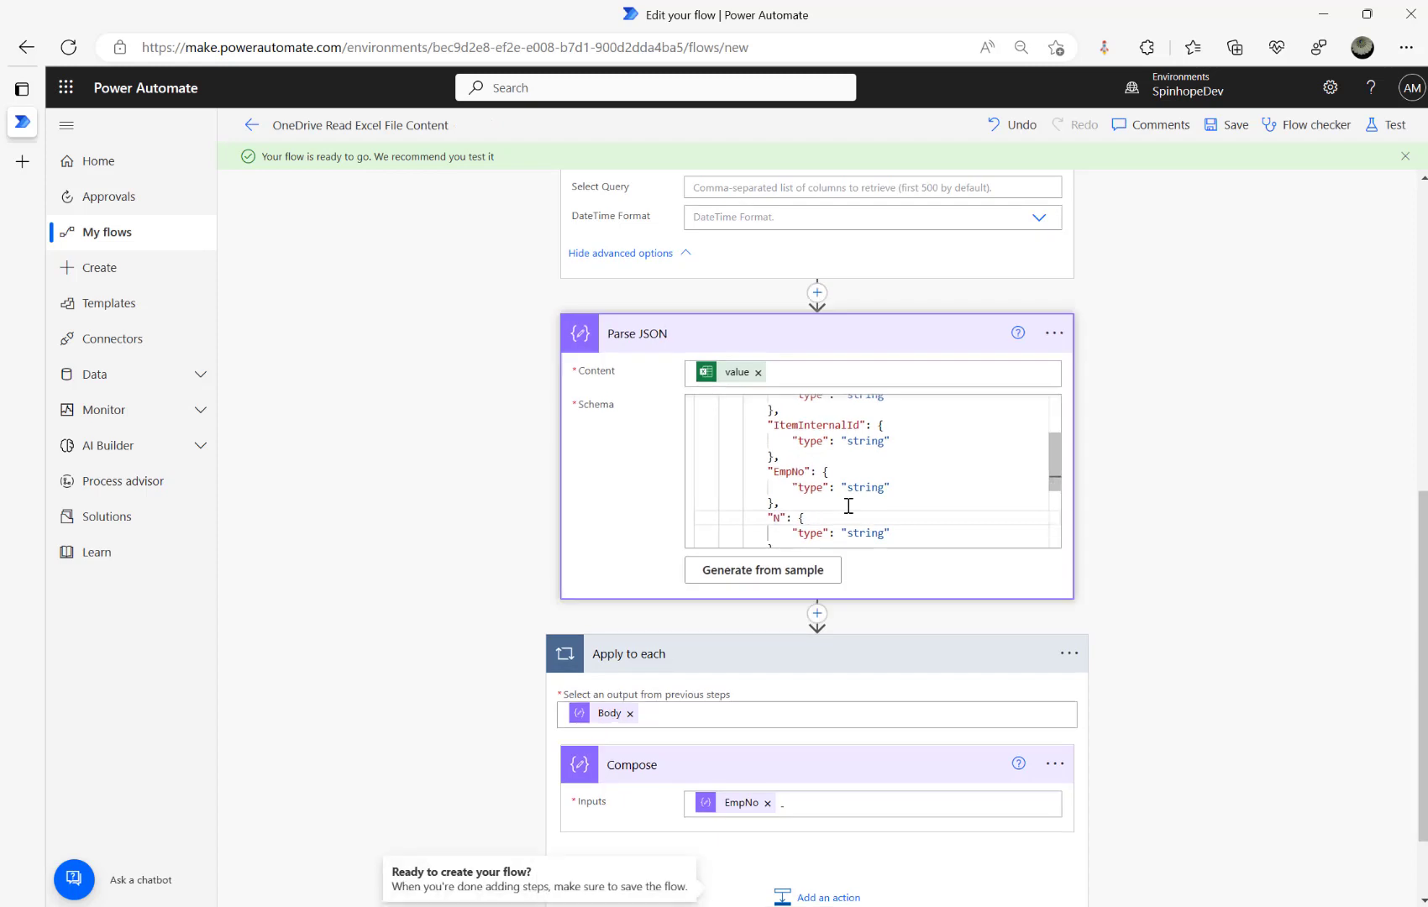
pyautogui.write('ame')
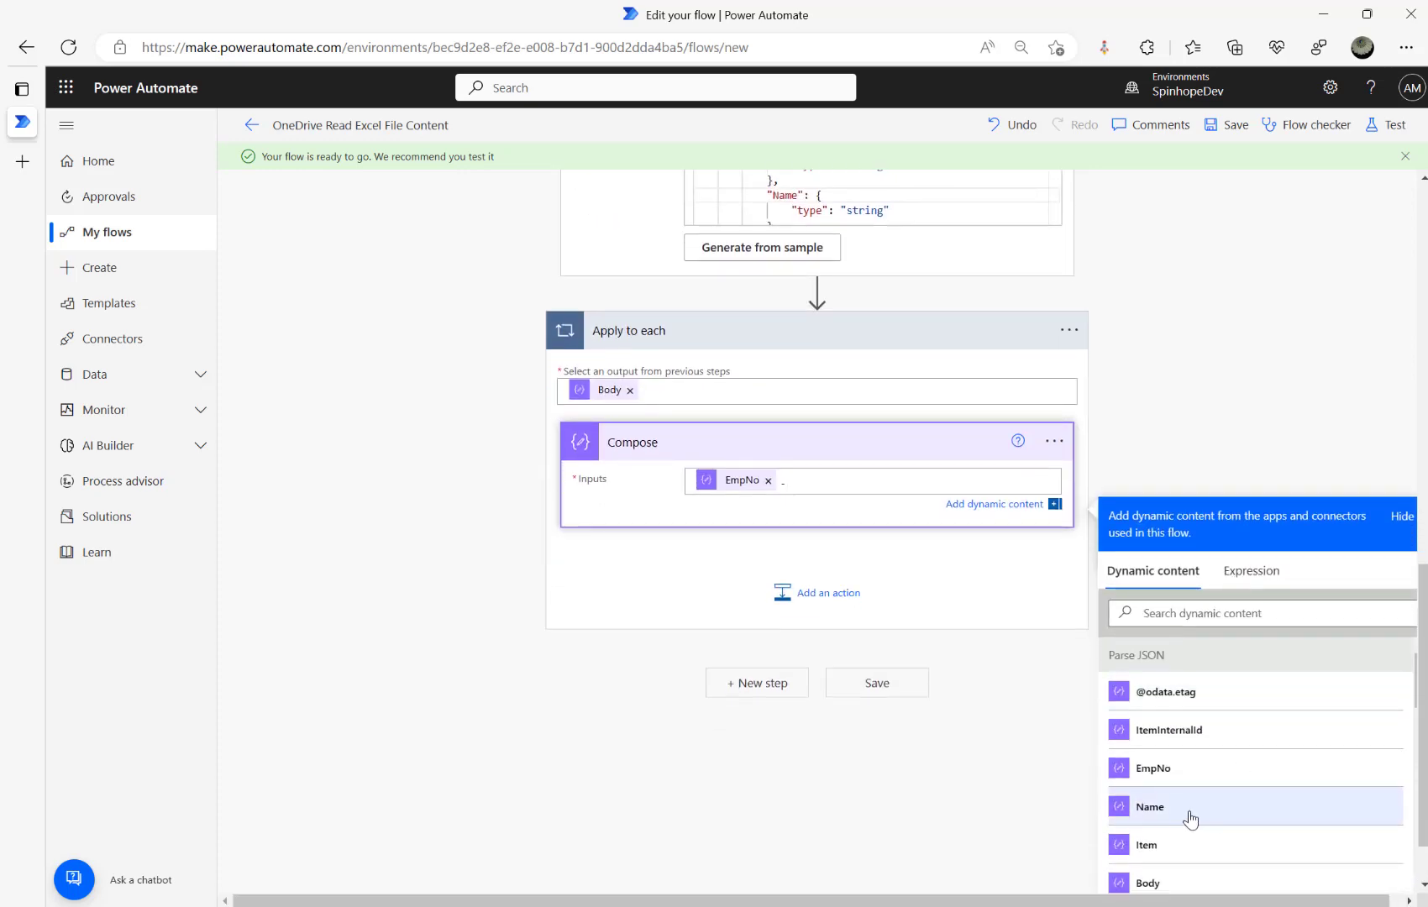
pyautogui.click(1175, 810)
pyautogui.click(1226, 126)
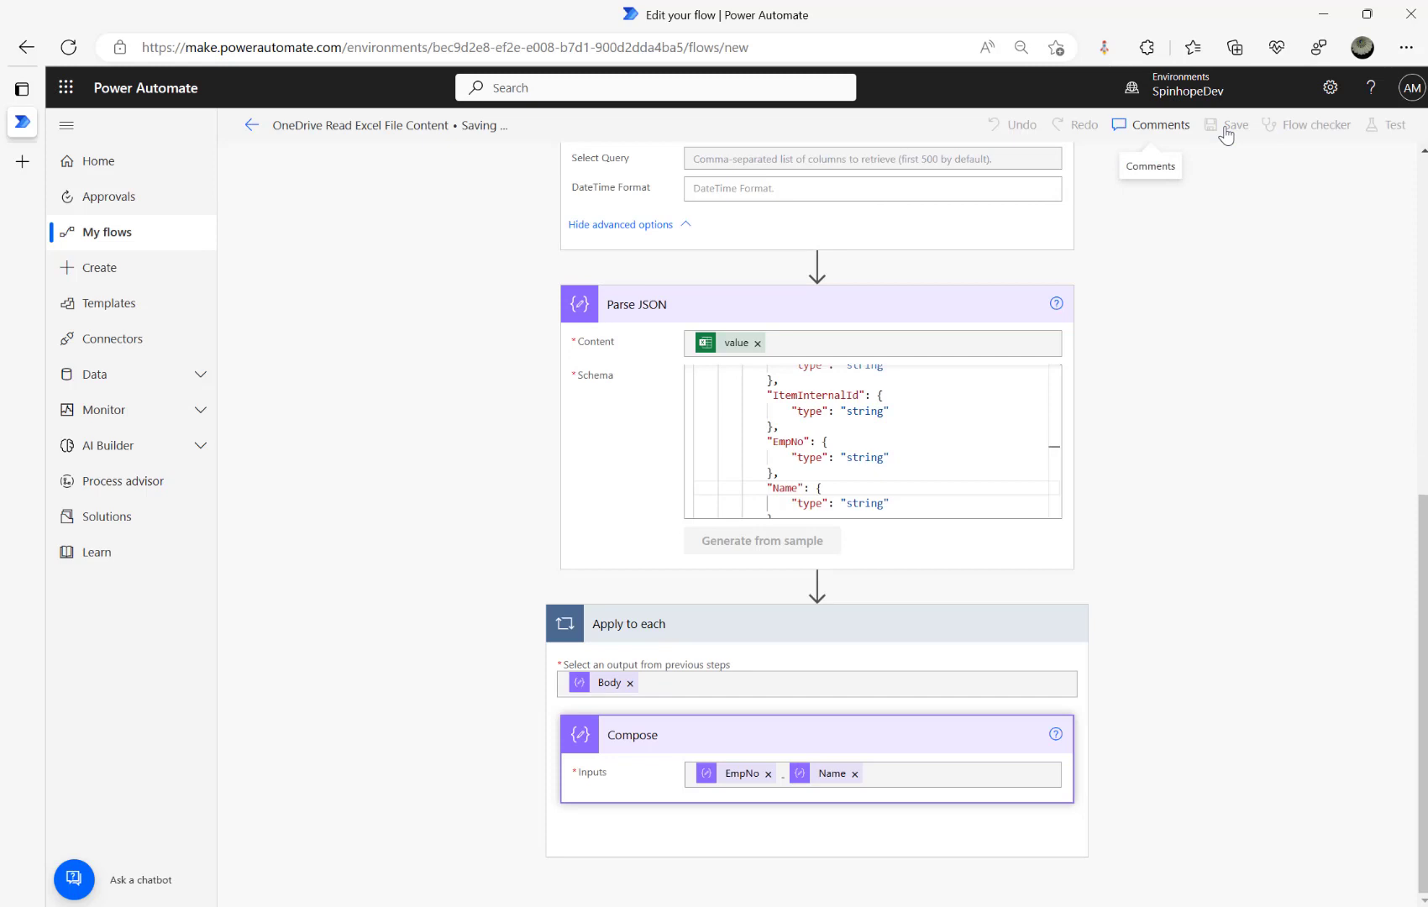
pyautogui.click(1377, 126)
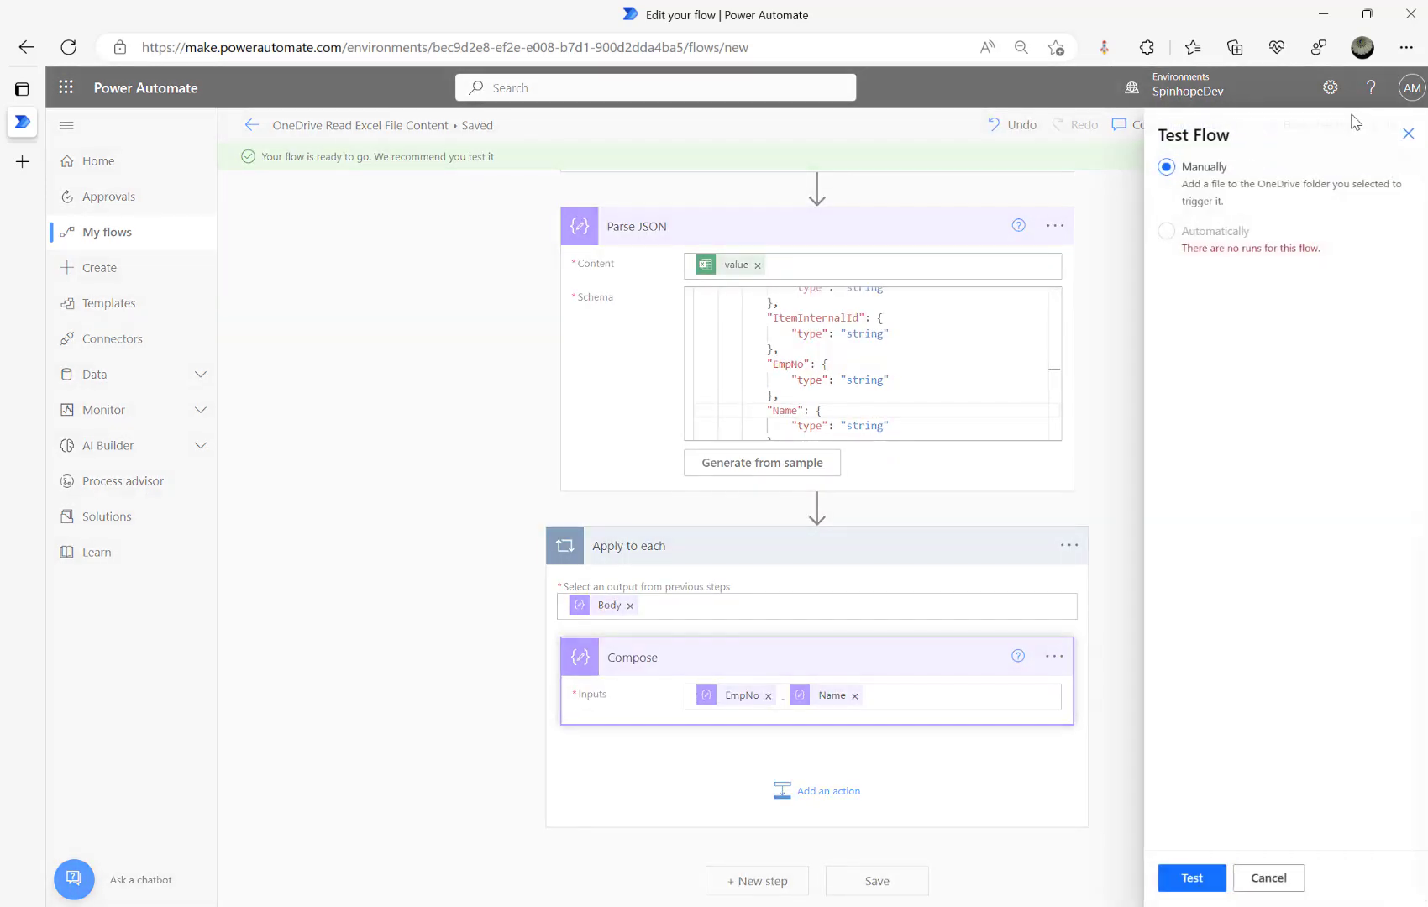
# Start the manual test and switch to File Explorer's FlowDemo folder.
pyautogui.click(1186, 877)
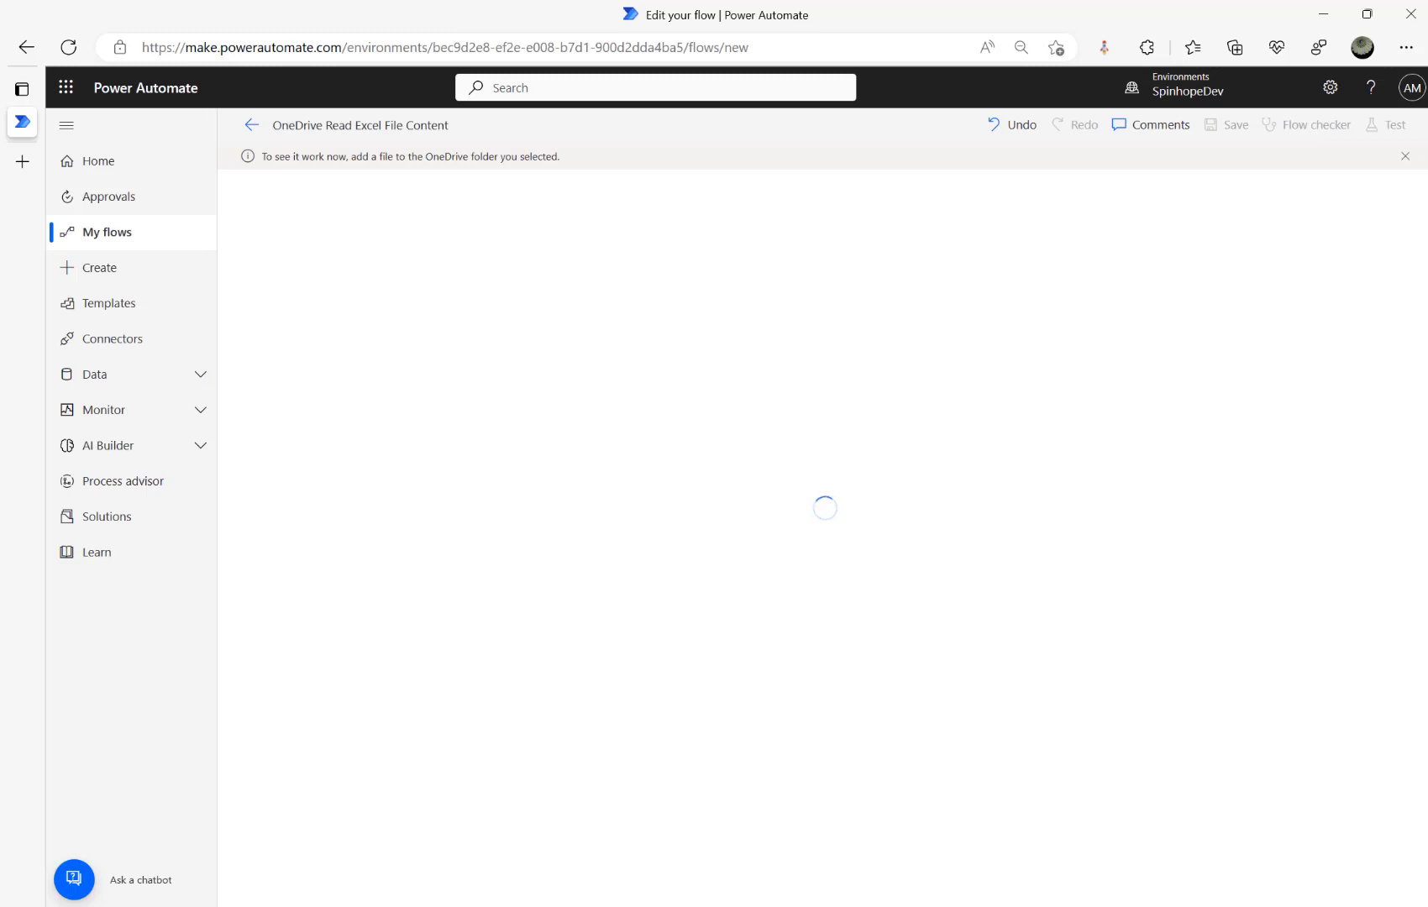
pyautogui.hotkey('alt', 'Tab')
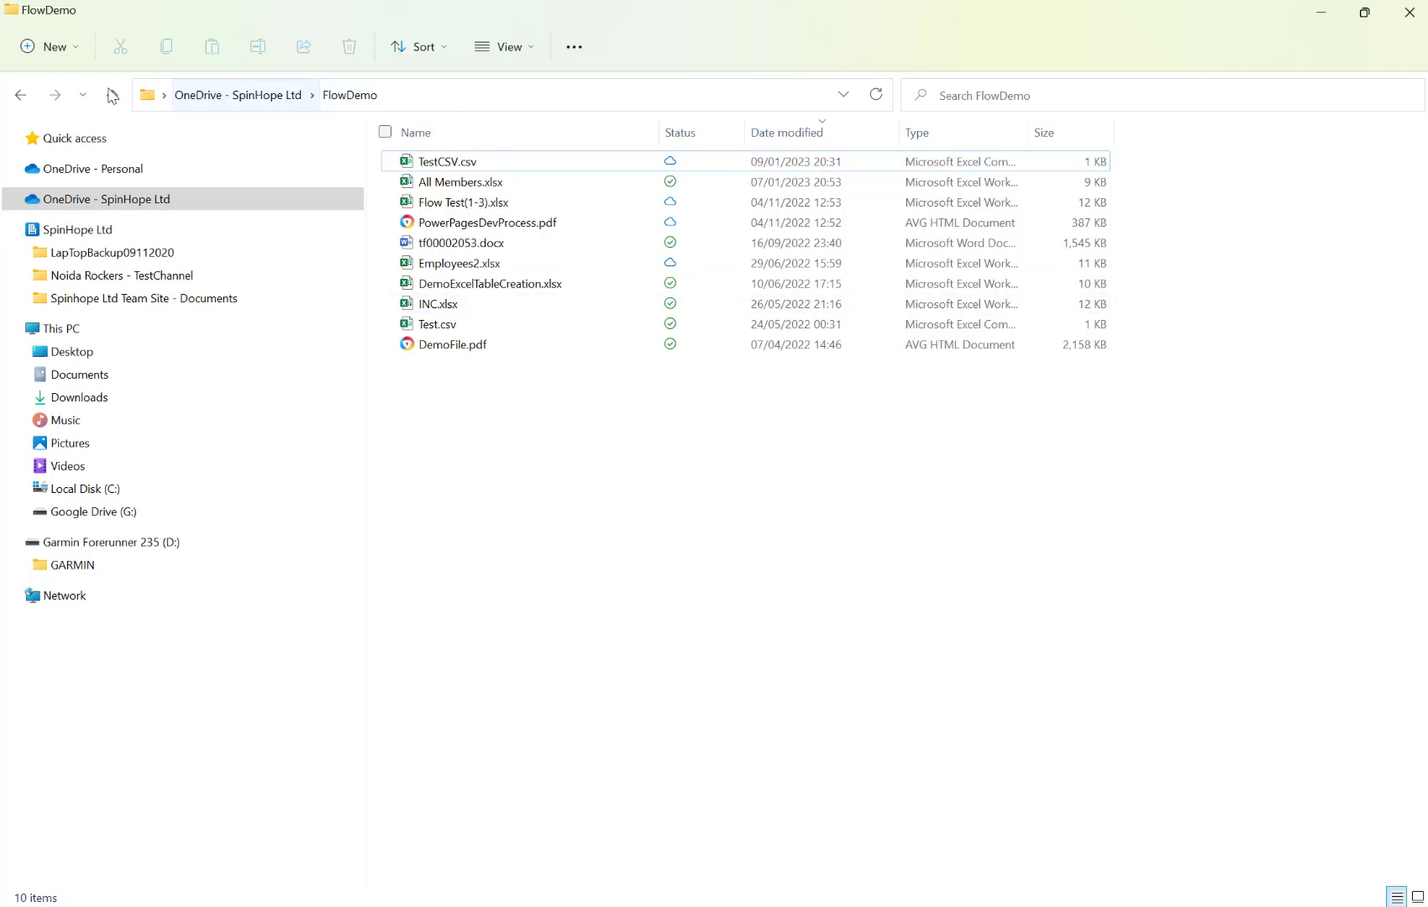
# Paste the copied Employees.xlsx from the OneDrive root into FlowDemo, then minimize Explorer.
pyautogui.click(22, 96)
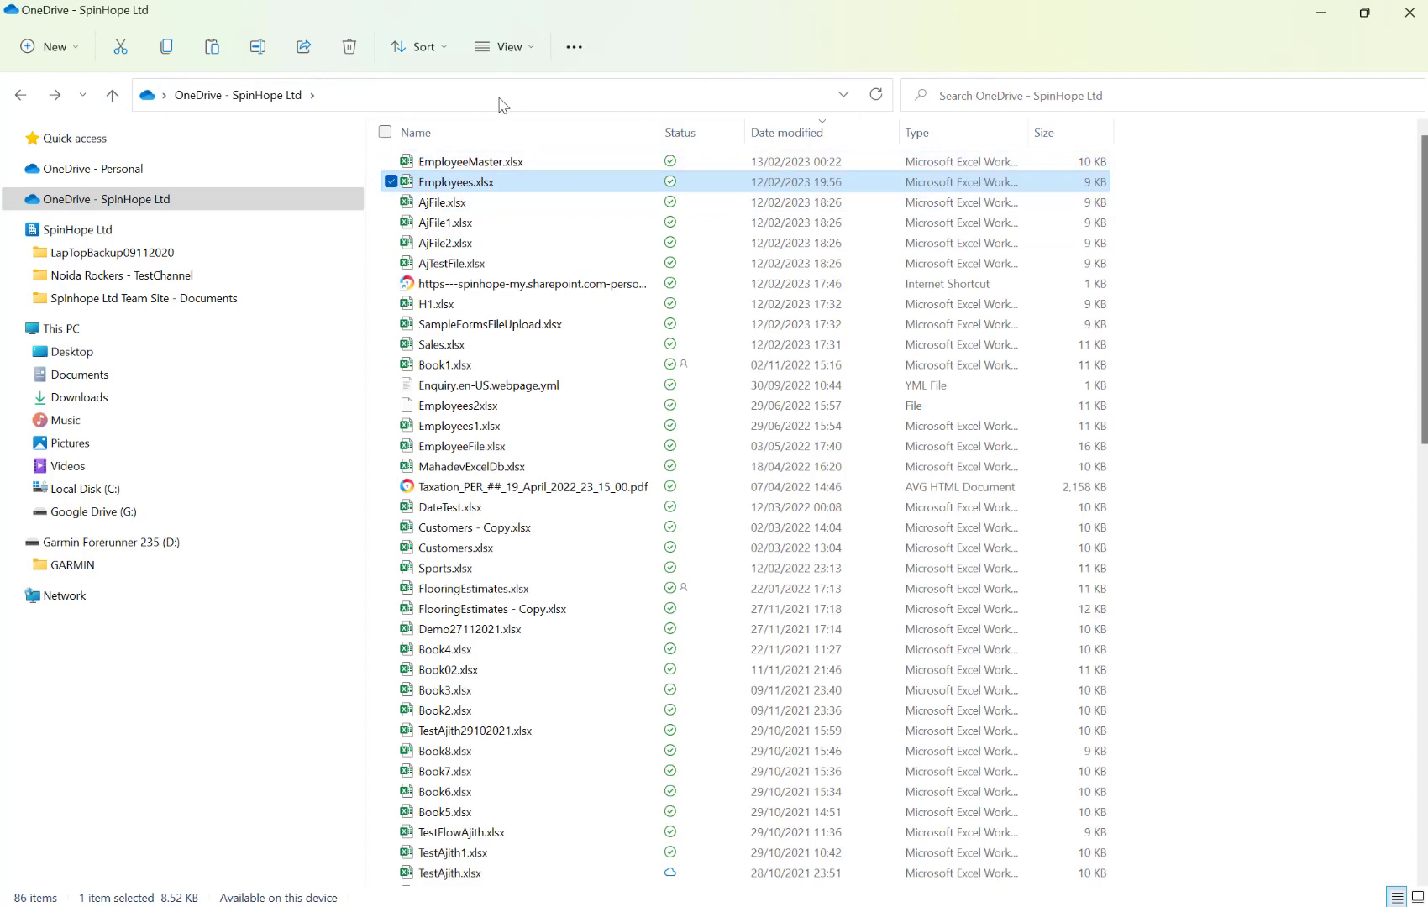
pyautogui.click(57, 96)
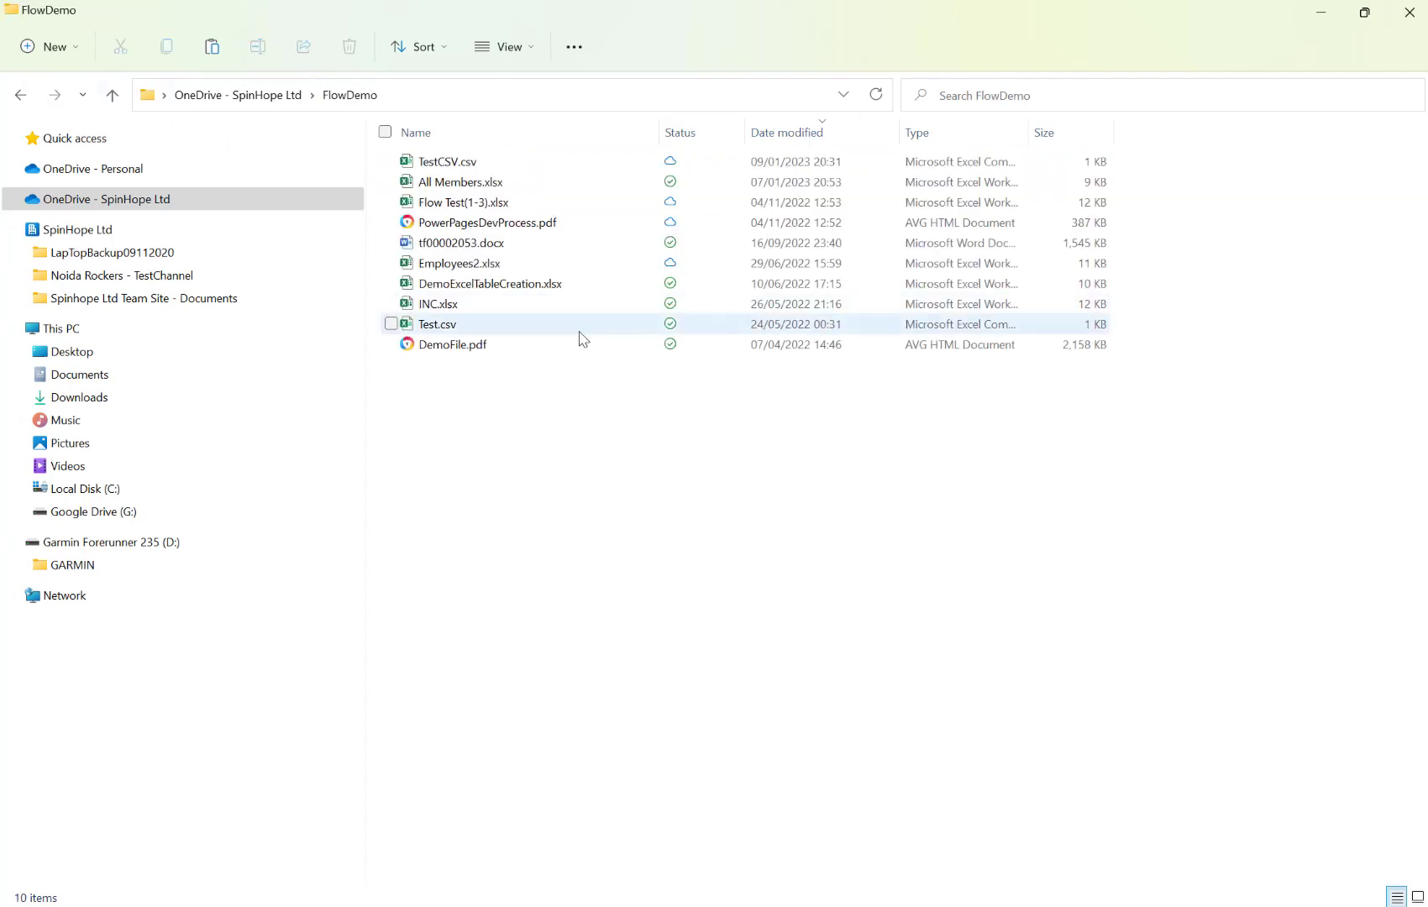
pyautogui.hotkey('ctrl', 'v')
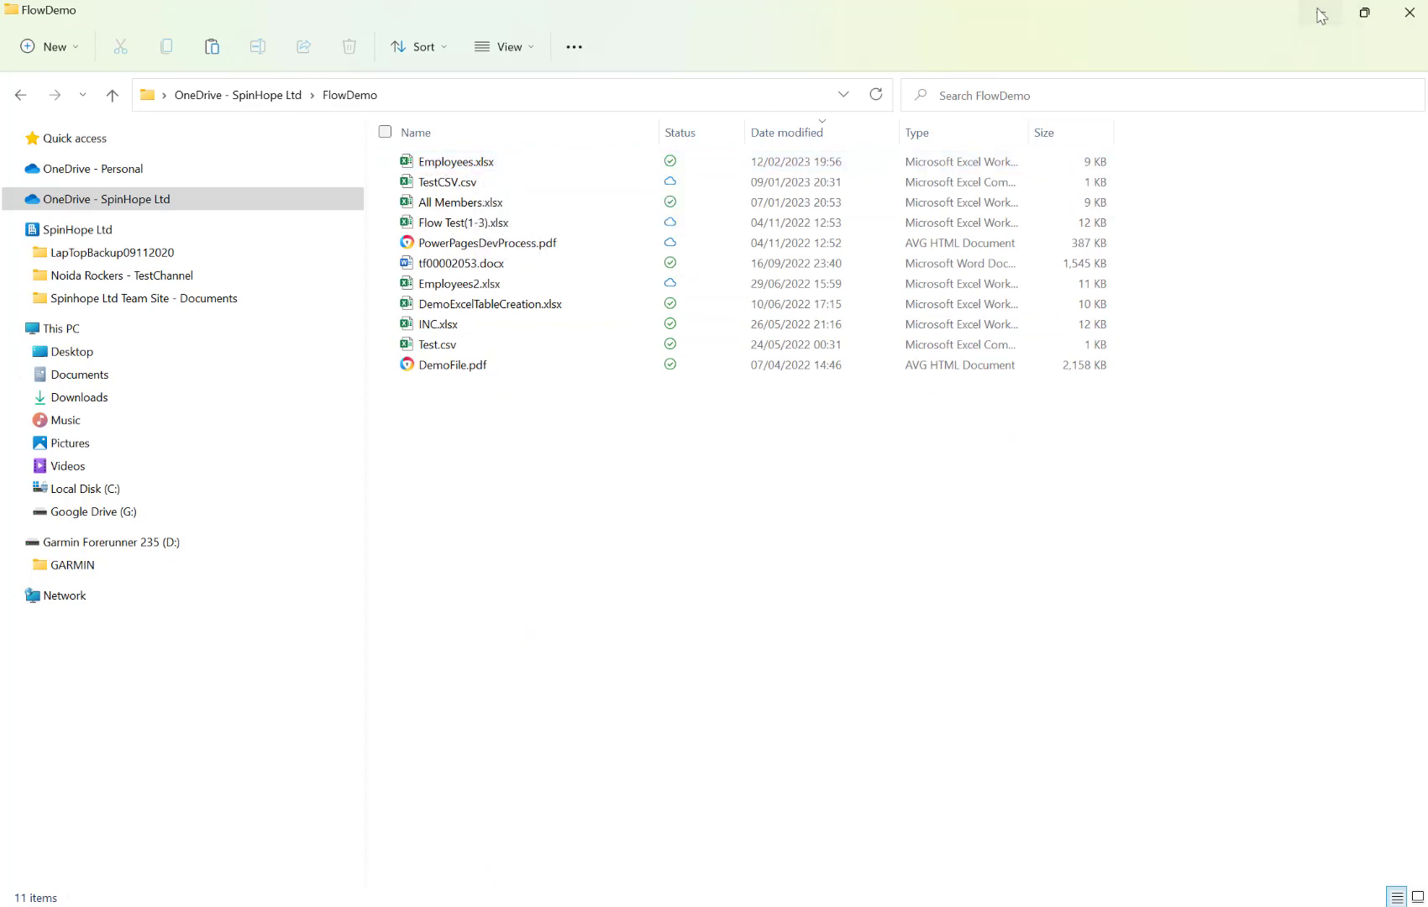
pyautogui.click(1320, 15)
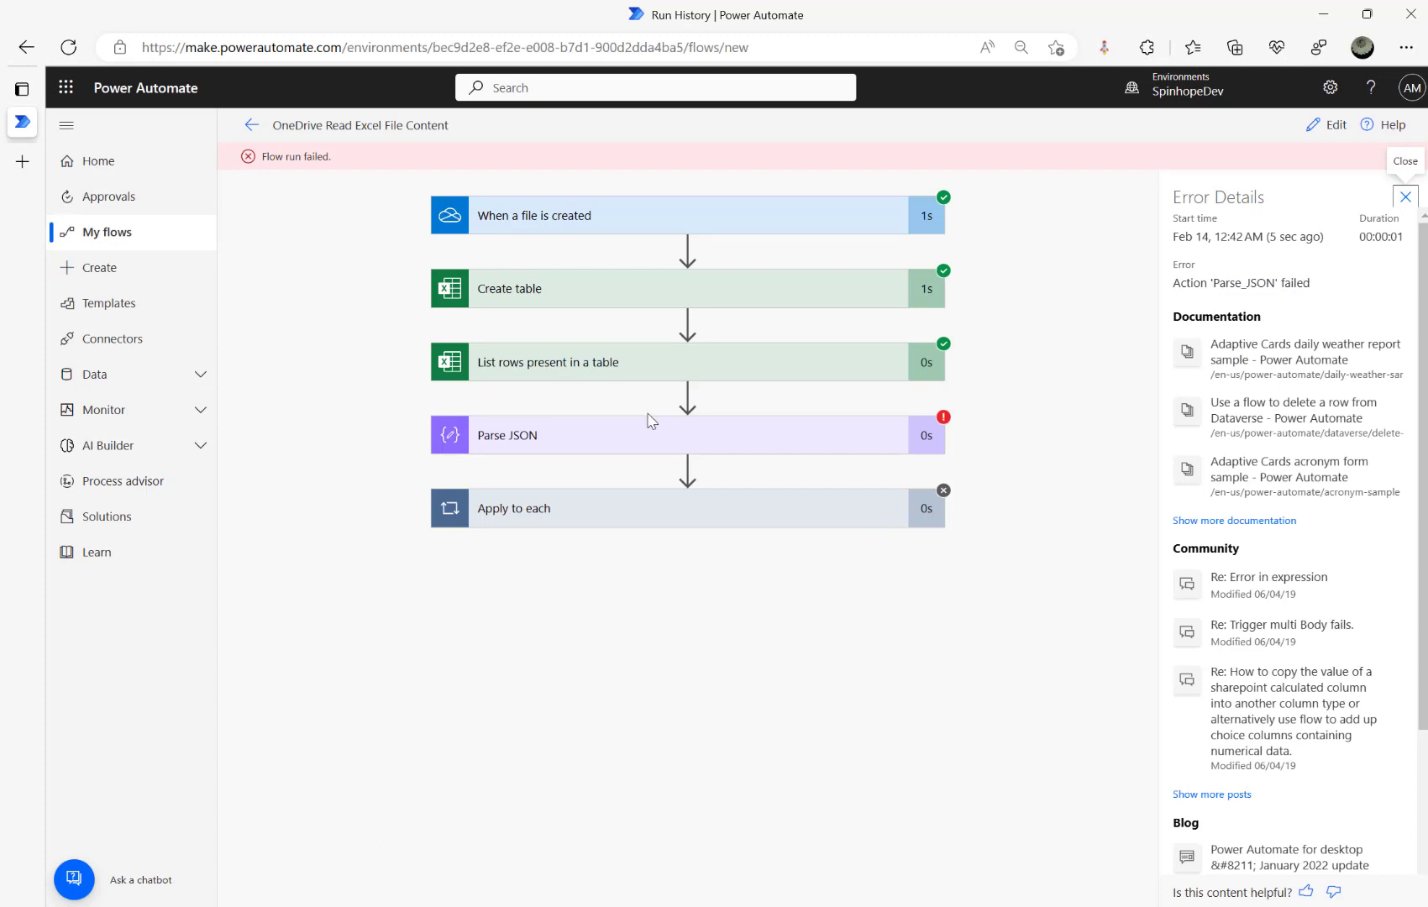
# Copy the full Content JSON from the failed Parse JSON run details.
pyautogui.click(596, 436)
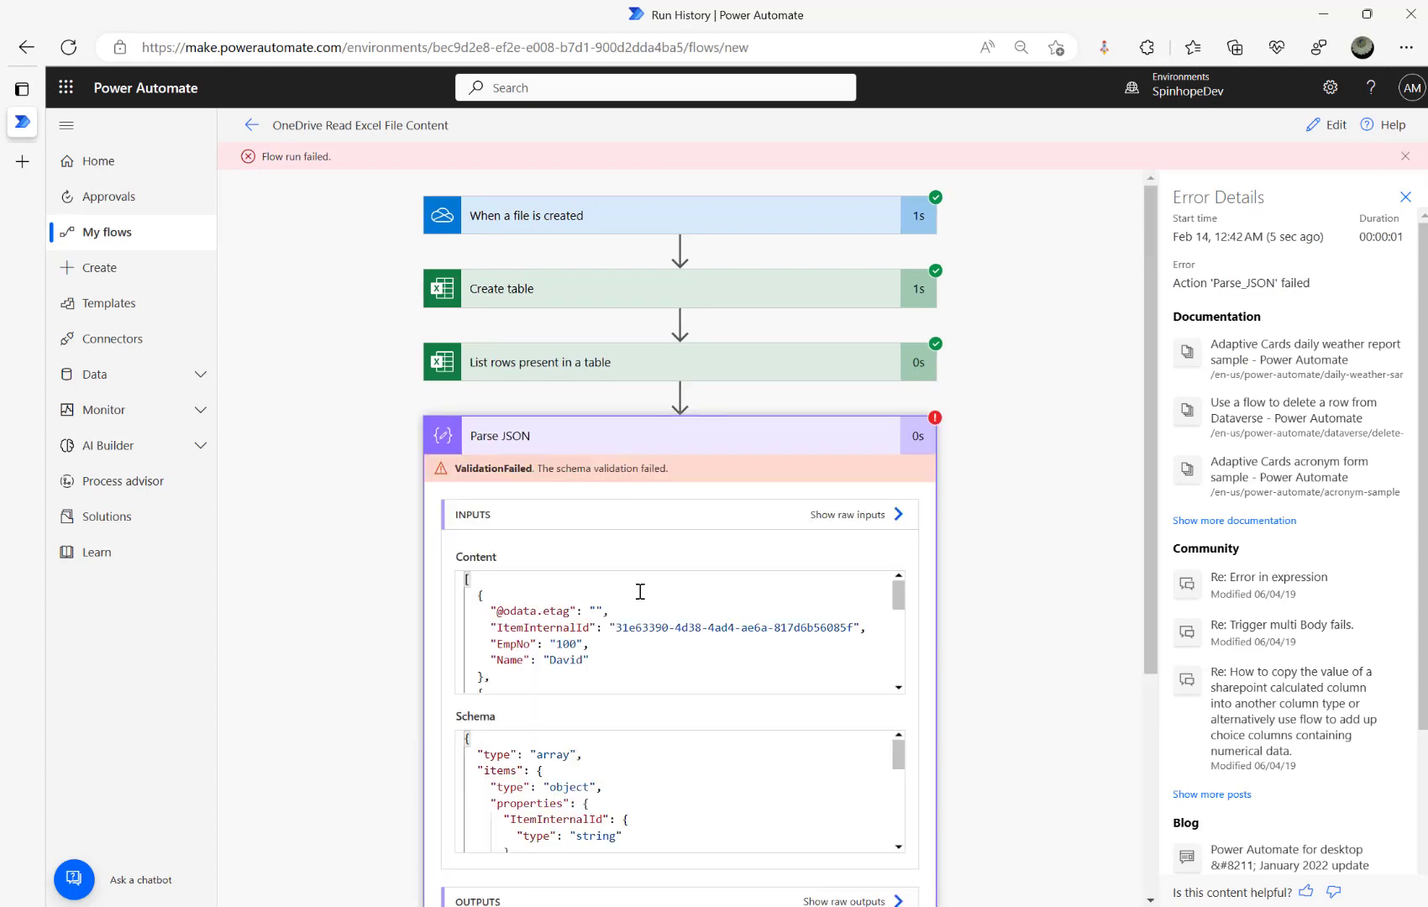
pyautogui.scroll(-3, 640, 591)
pyautogui.scroll(-4, 988, 619)
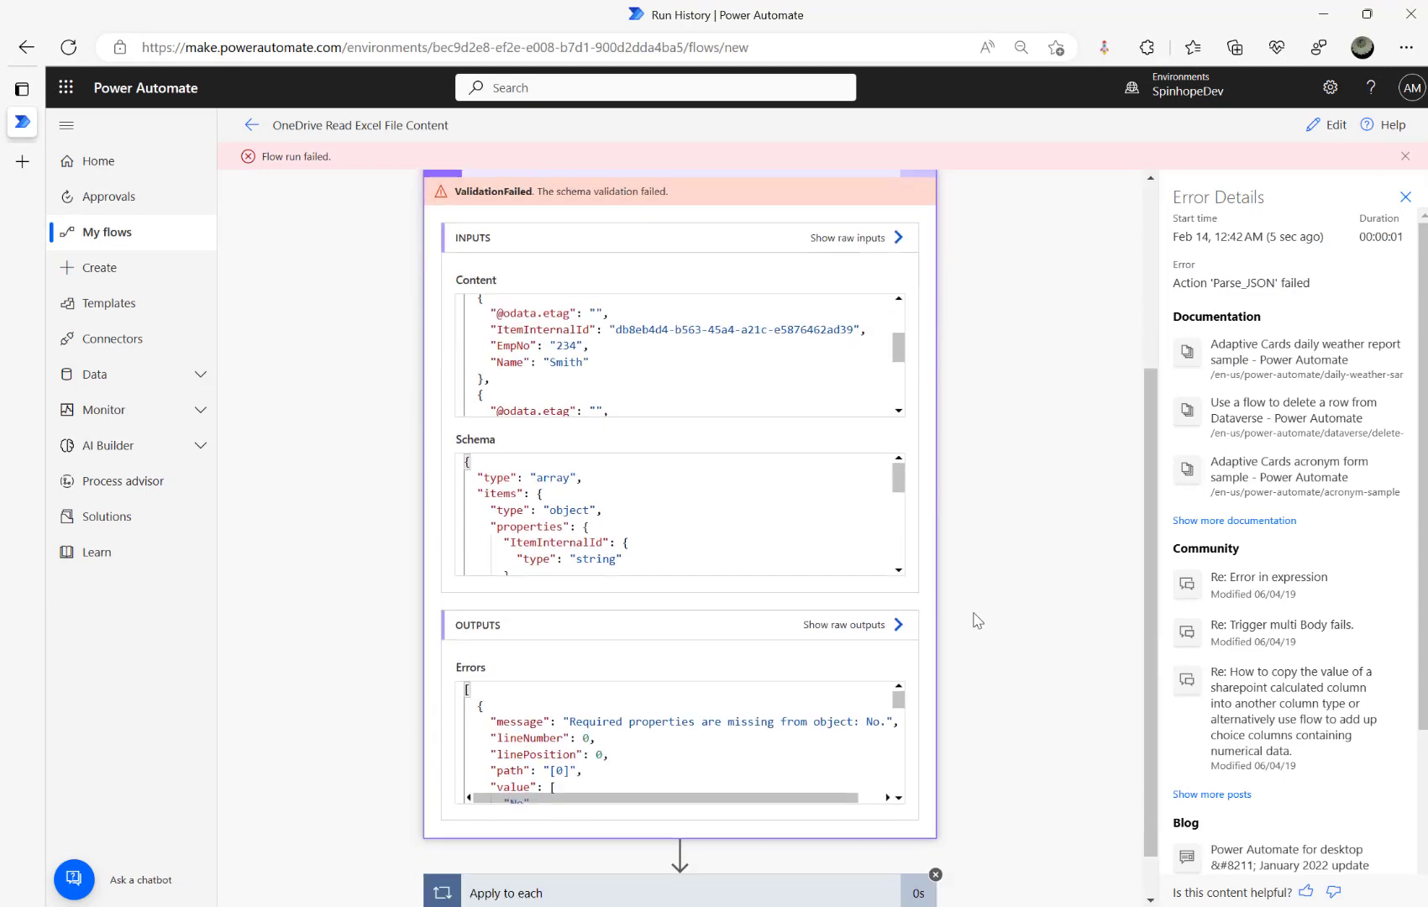
pyautogui.scroll(-5, 717, 657)
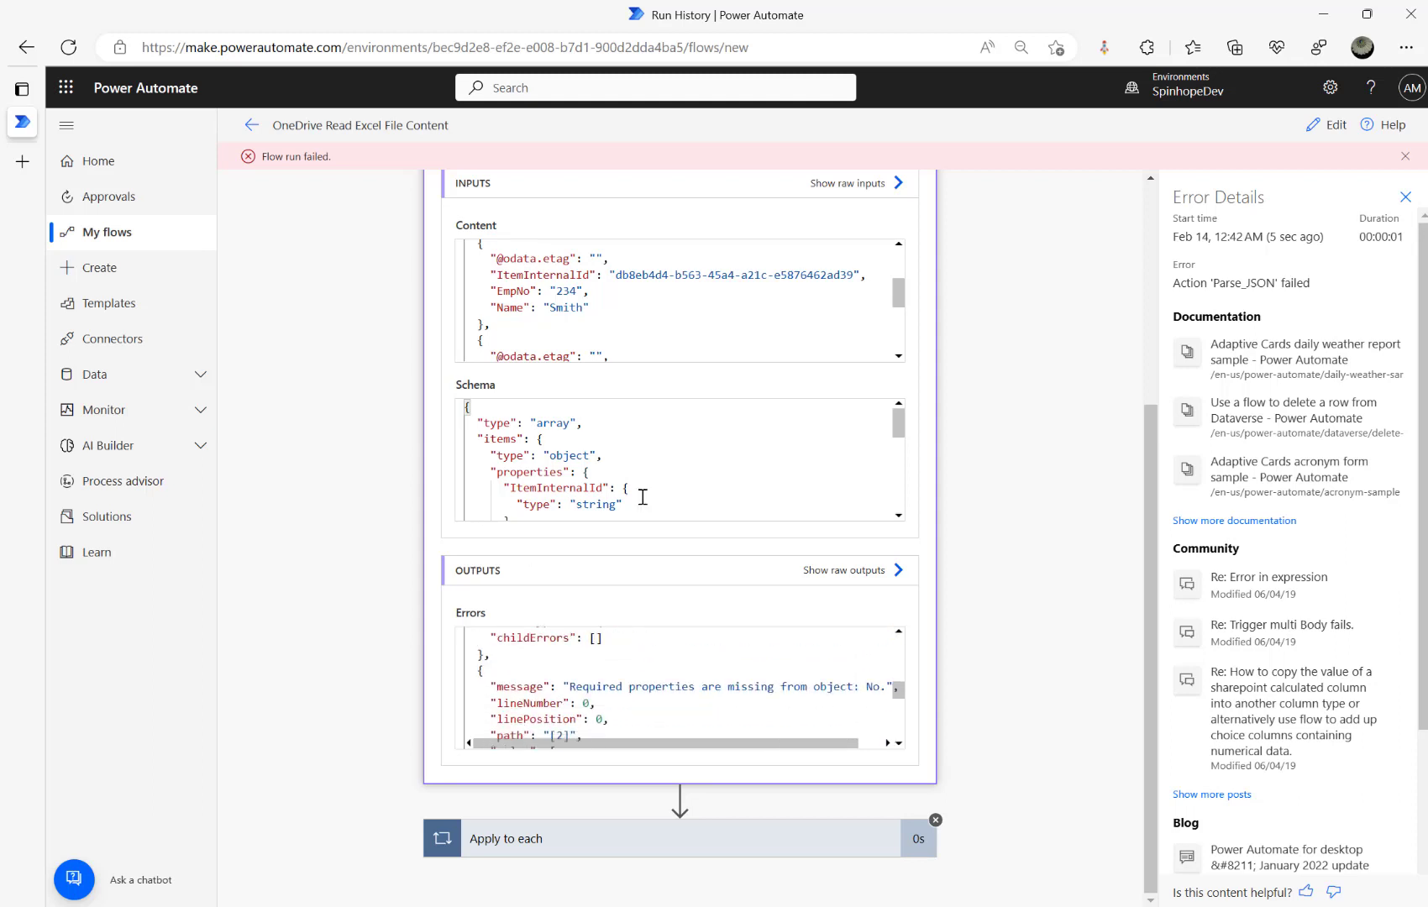
pyautogui.scroll(3, 633, 317)
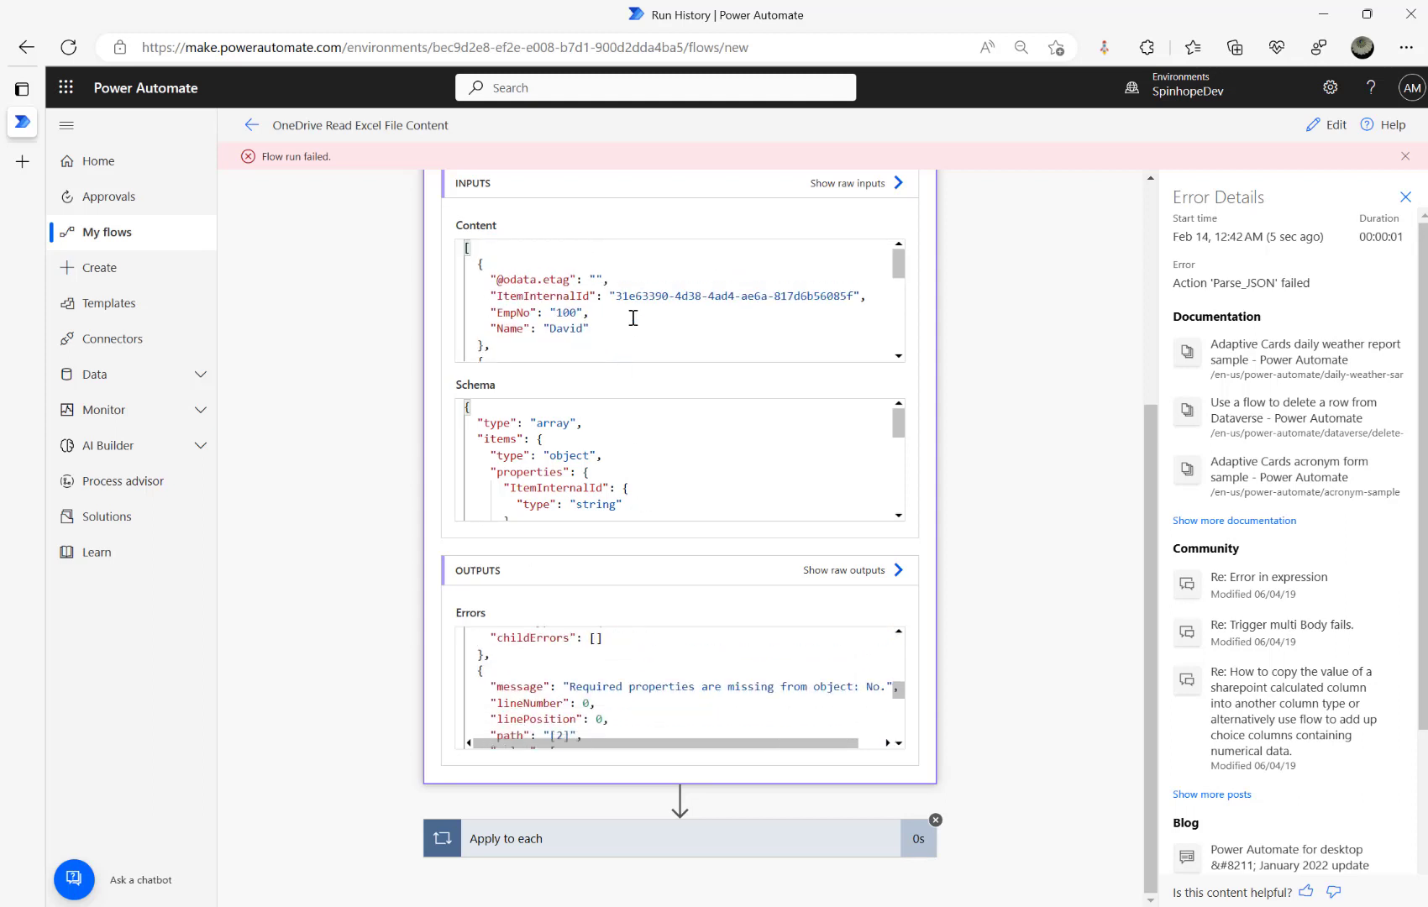
pyautogui.click(634, 315)
pyautogui.hotkey('ctrl', 'a')
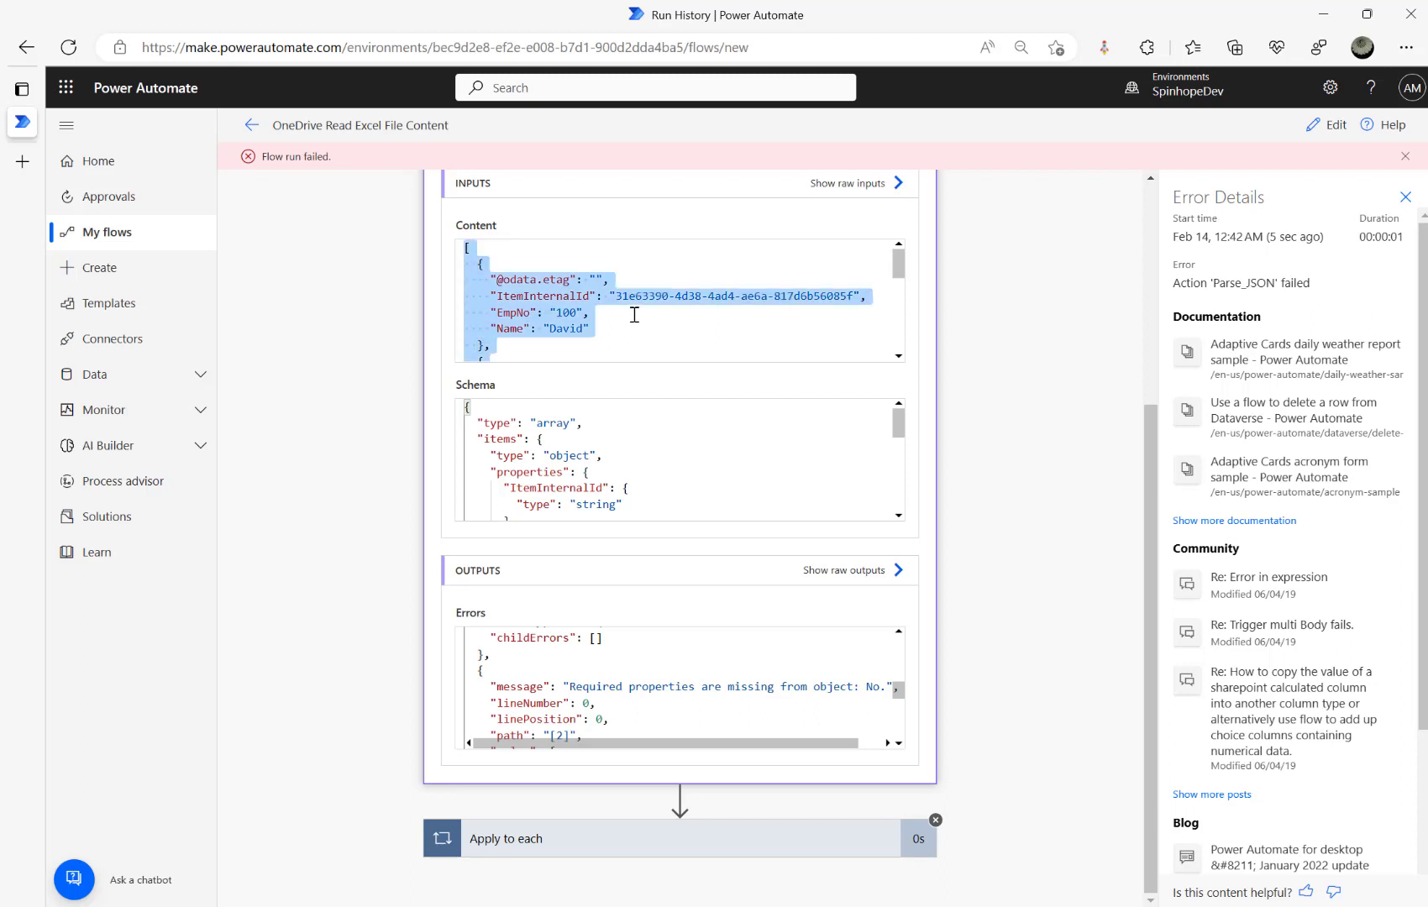
pyautogui.scroll(4, 341, 358)
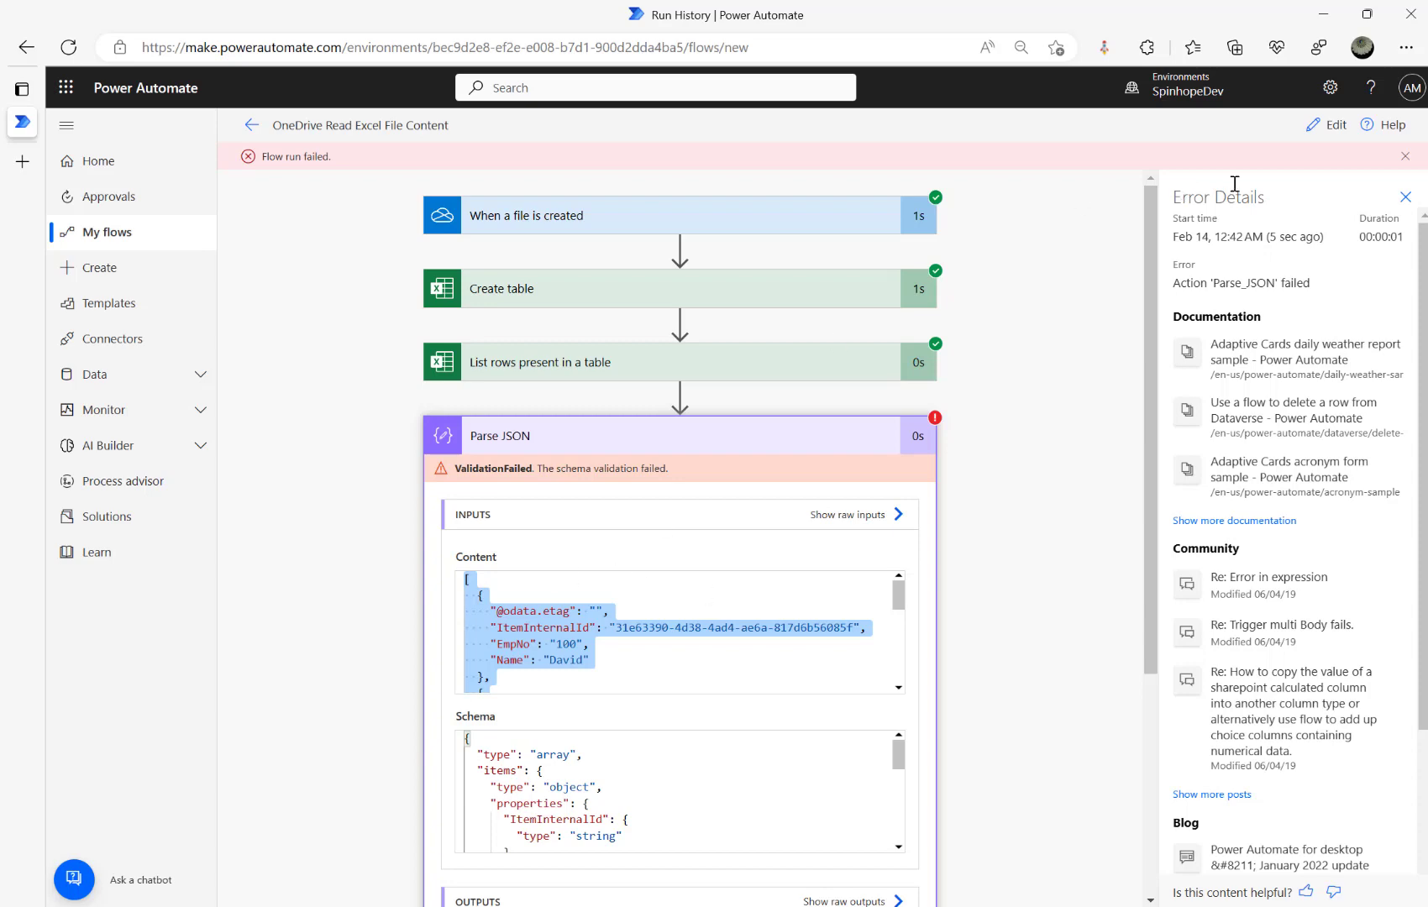
# Reopen the flow in the editor.
pyautogui.click(1325, 124)
pyautogui.scroll(-3, 1084, 568)
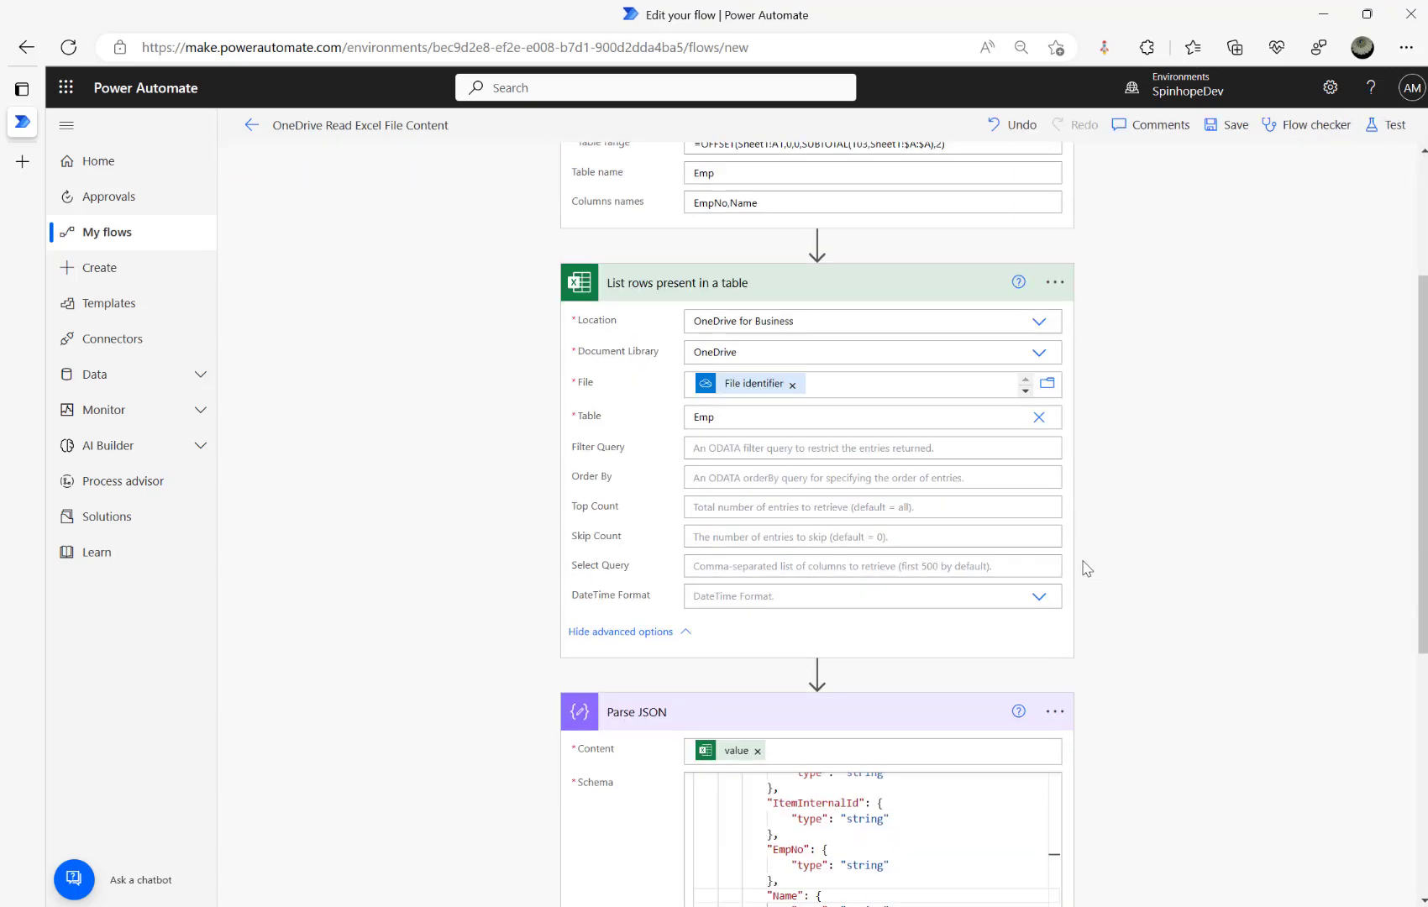
pyautogui.scroll(-5, 1092, 580)
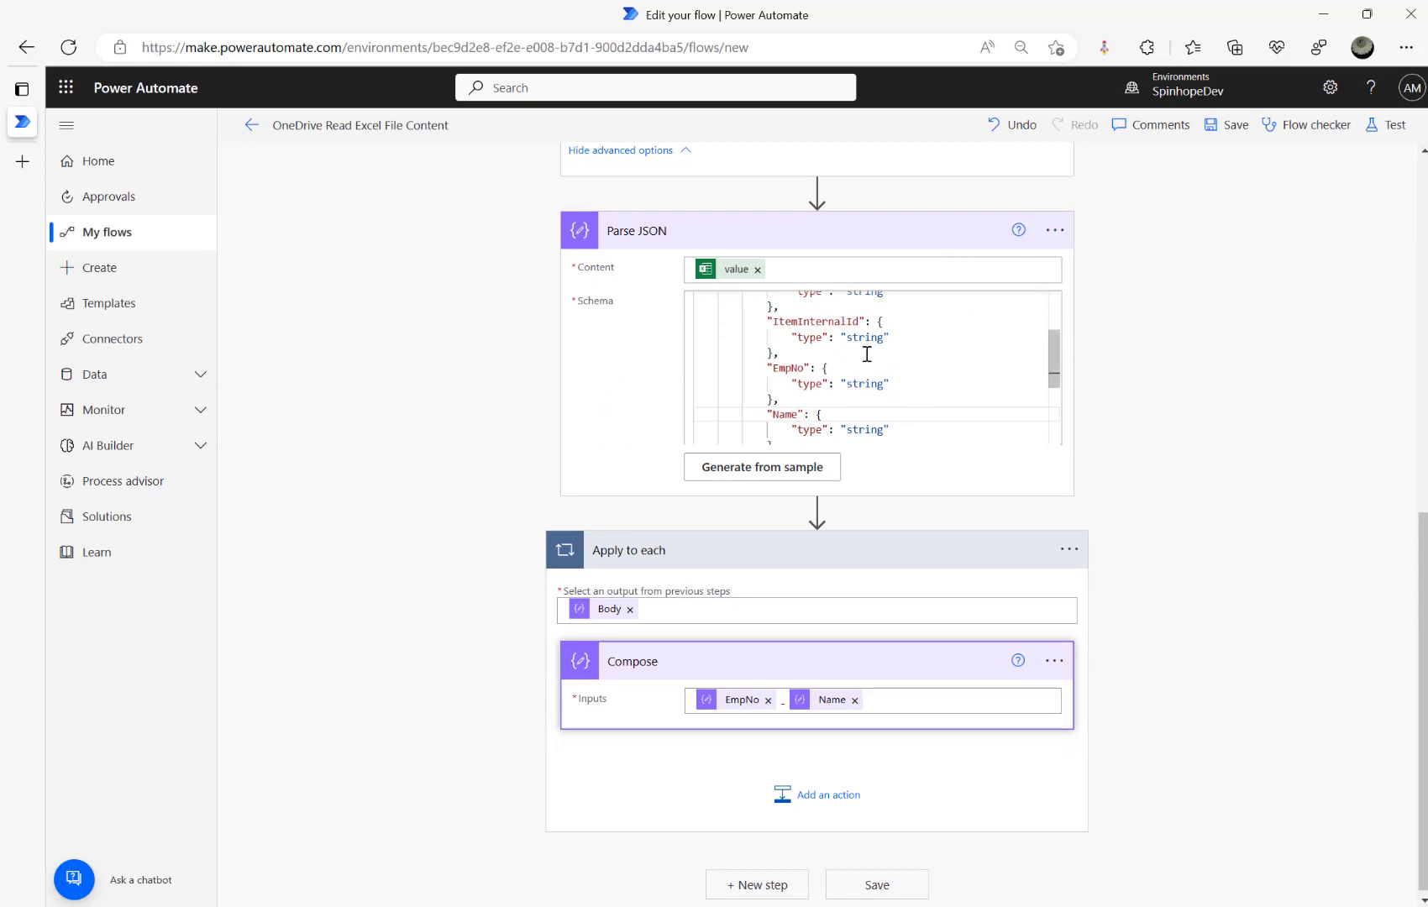
# Regenerate the Parse JSON schema from the pasted run data and check its EmpNo property.
pyautogui.click(762, 467)
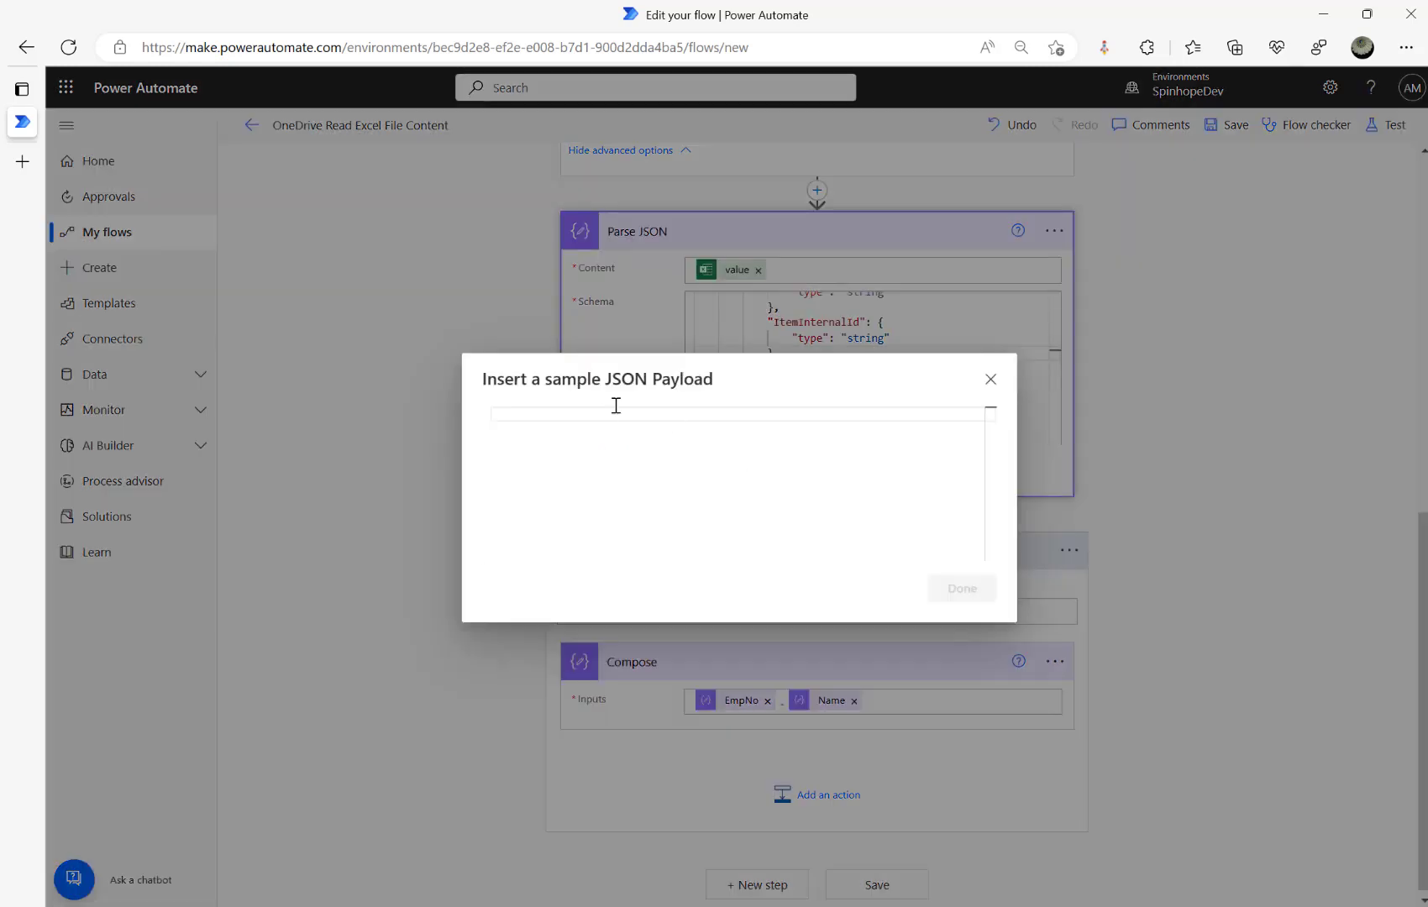
pyautogui.hotkey('ctrl', 'v')
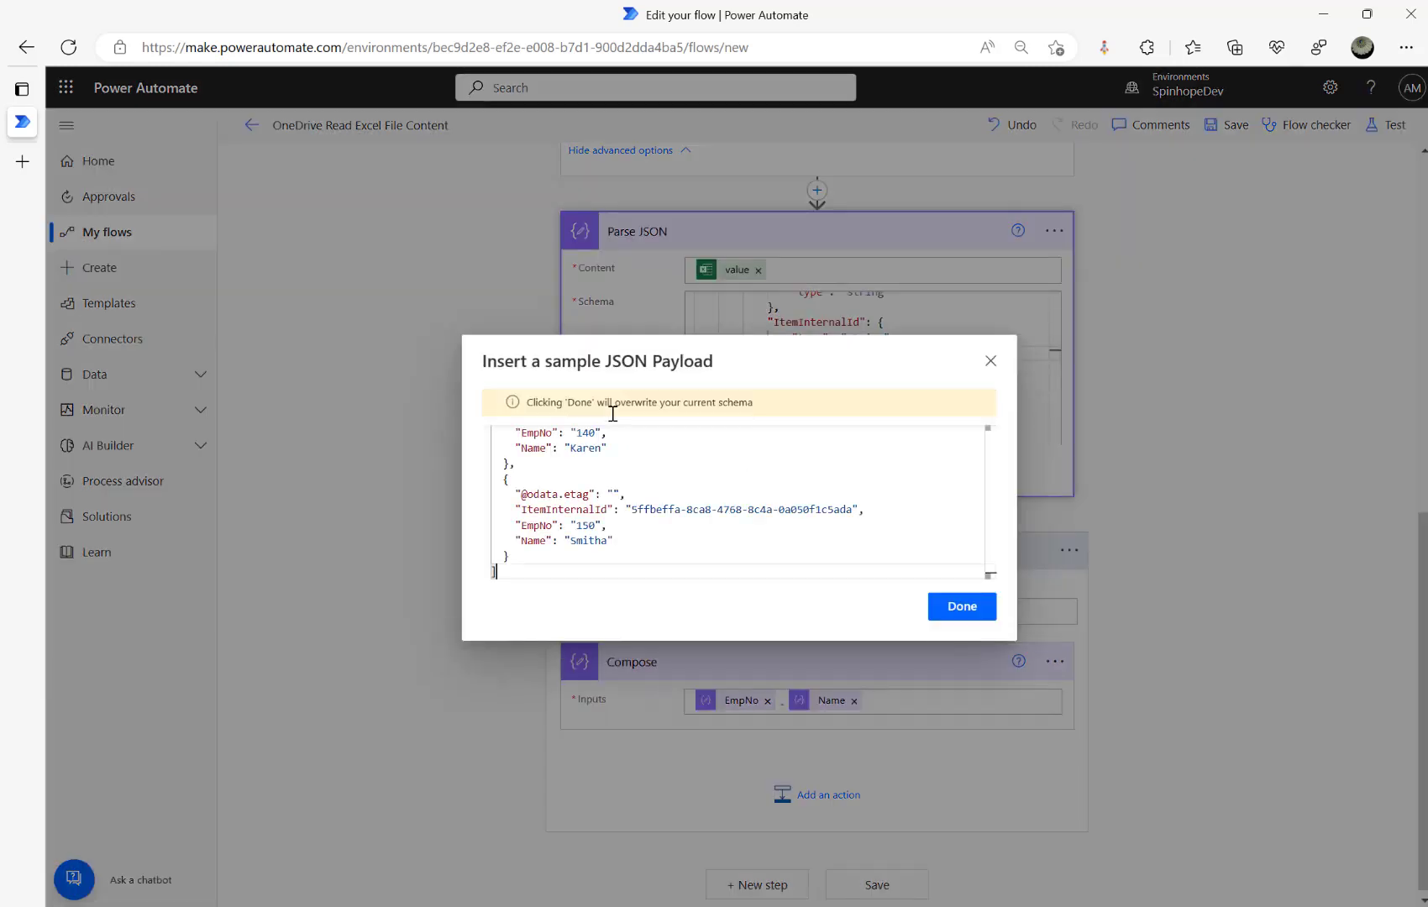
pyautogui.click(962, 606)
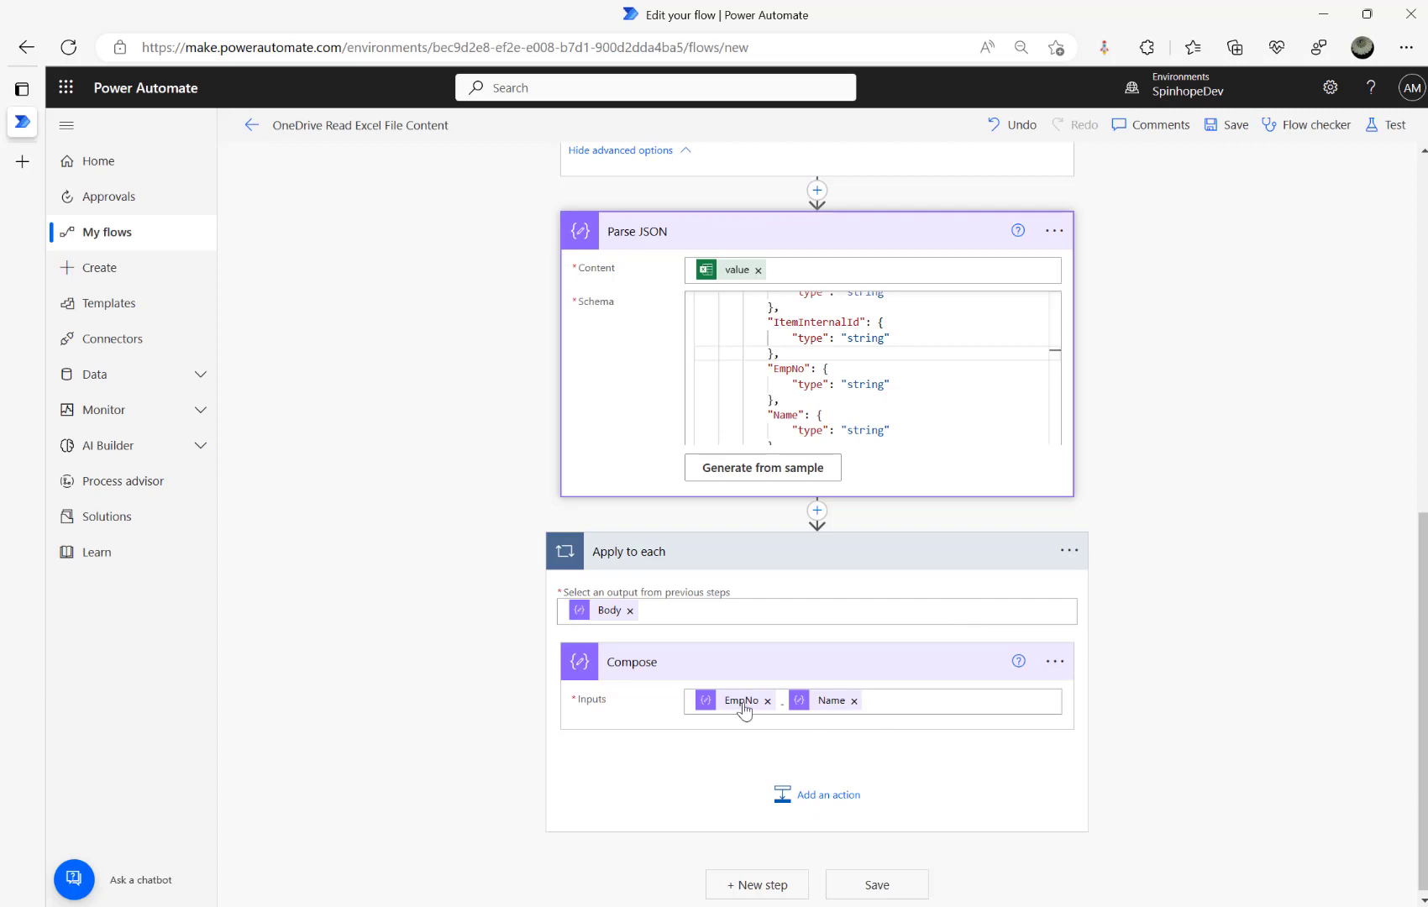
pyautogui.doubleClick(790, 370)
# Save the flow and start a new manual test.
pyautogui.click(1387, 126)
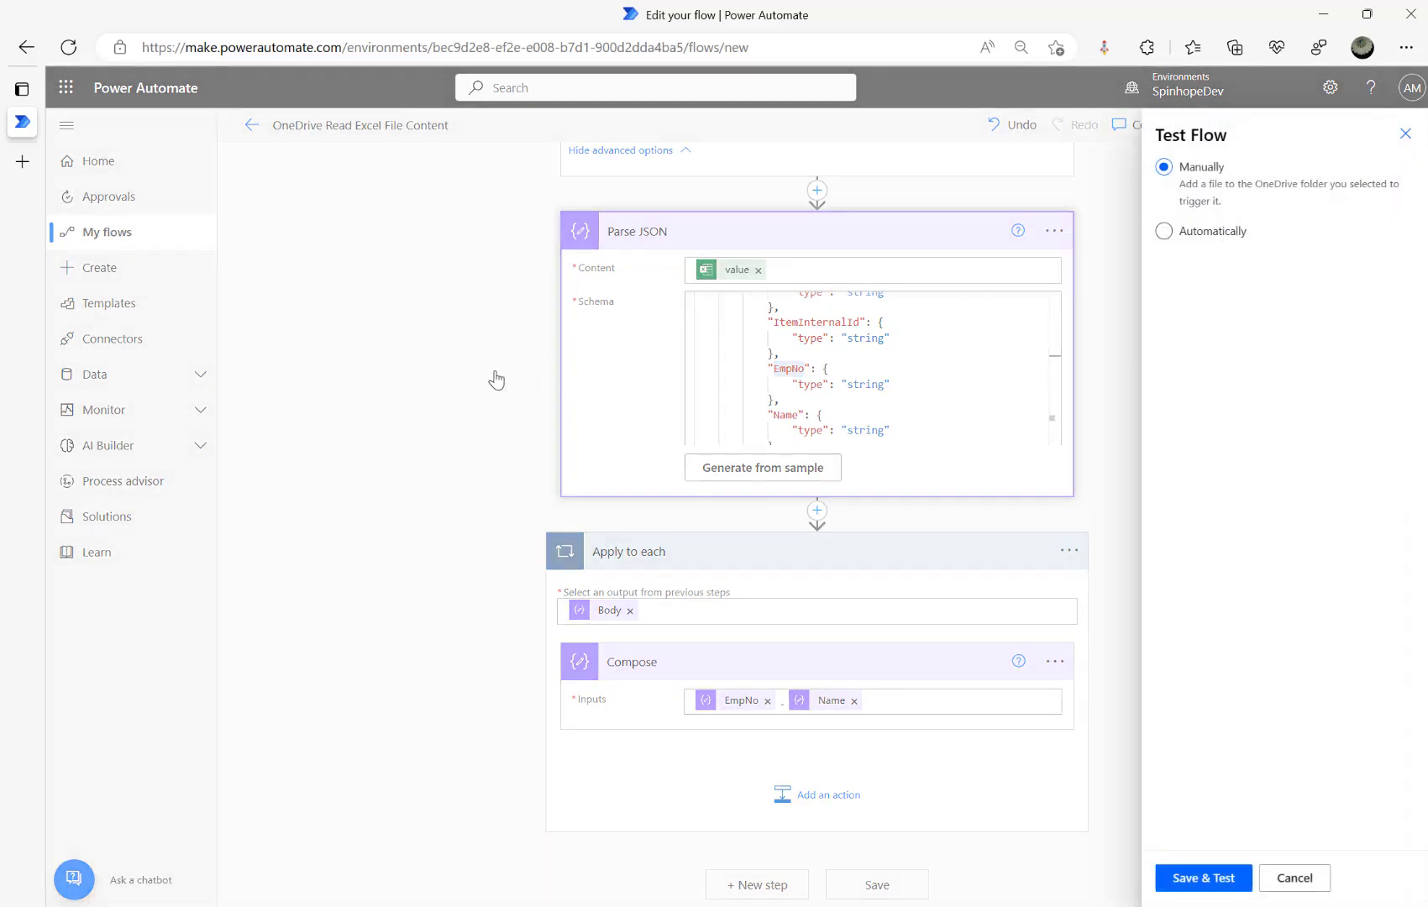
pyautogui.click(1294, 878)
pyautogui.hotkey('alt', 'Tab')
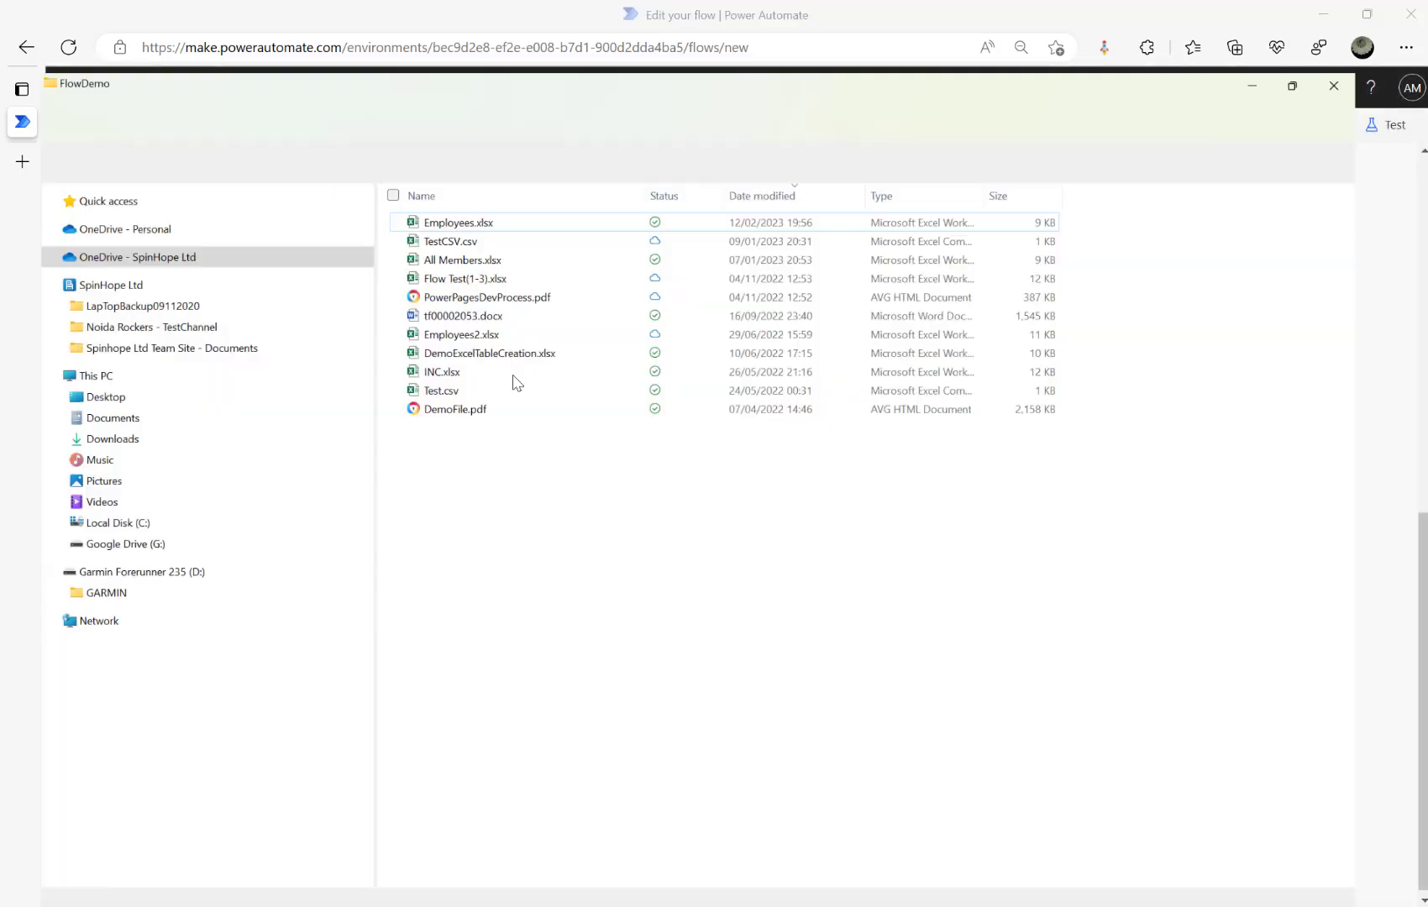
pyautogui.hotkey('alt', 'Tab')
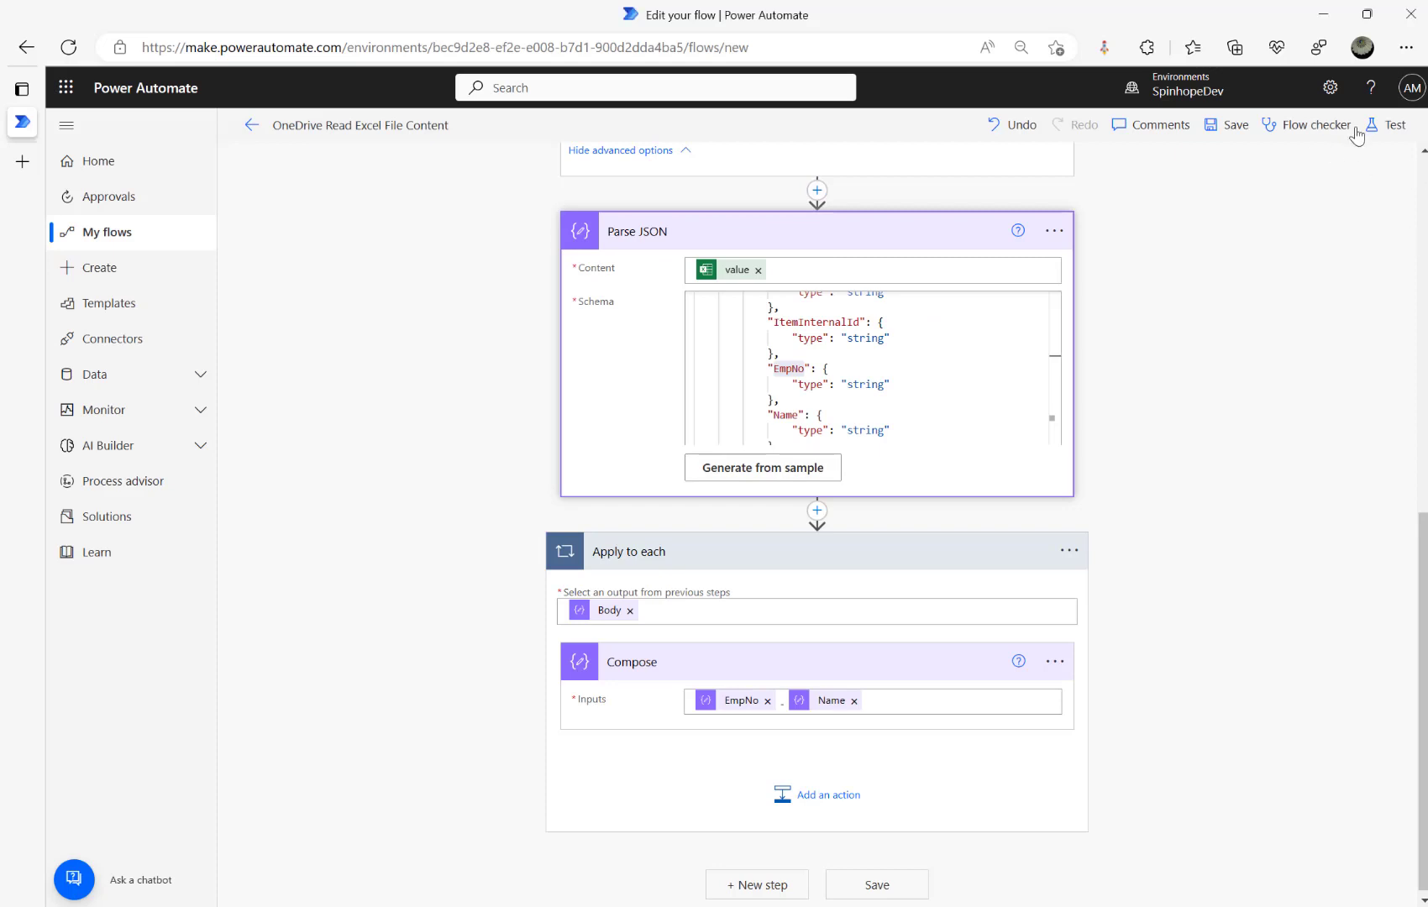
pyautogui.click(1387, 125)
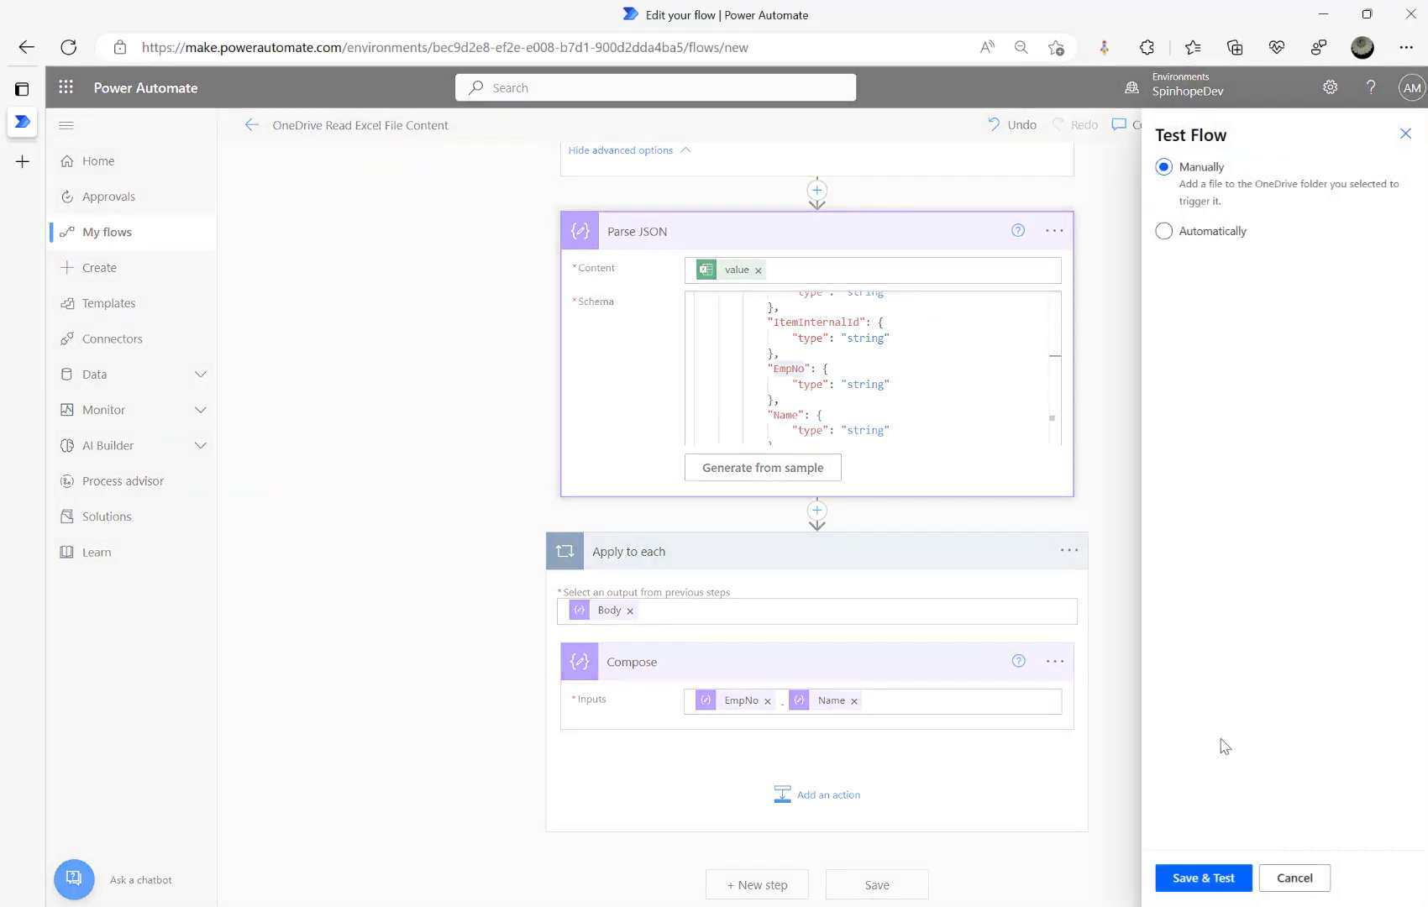
pyautogui.click(1194, 876)
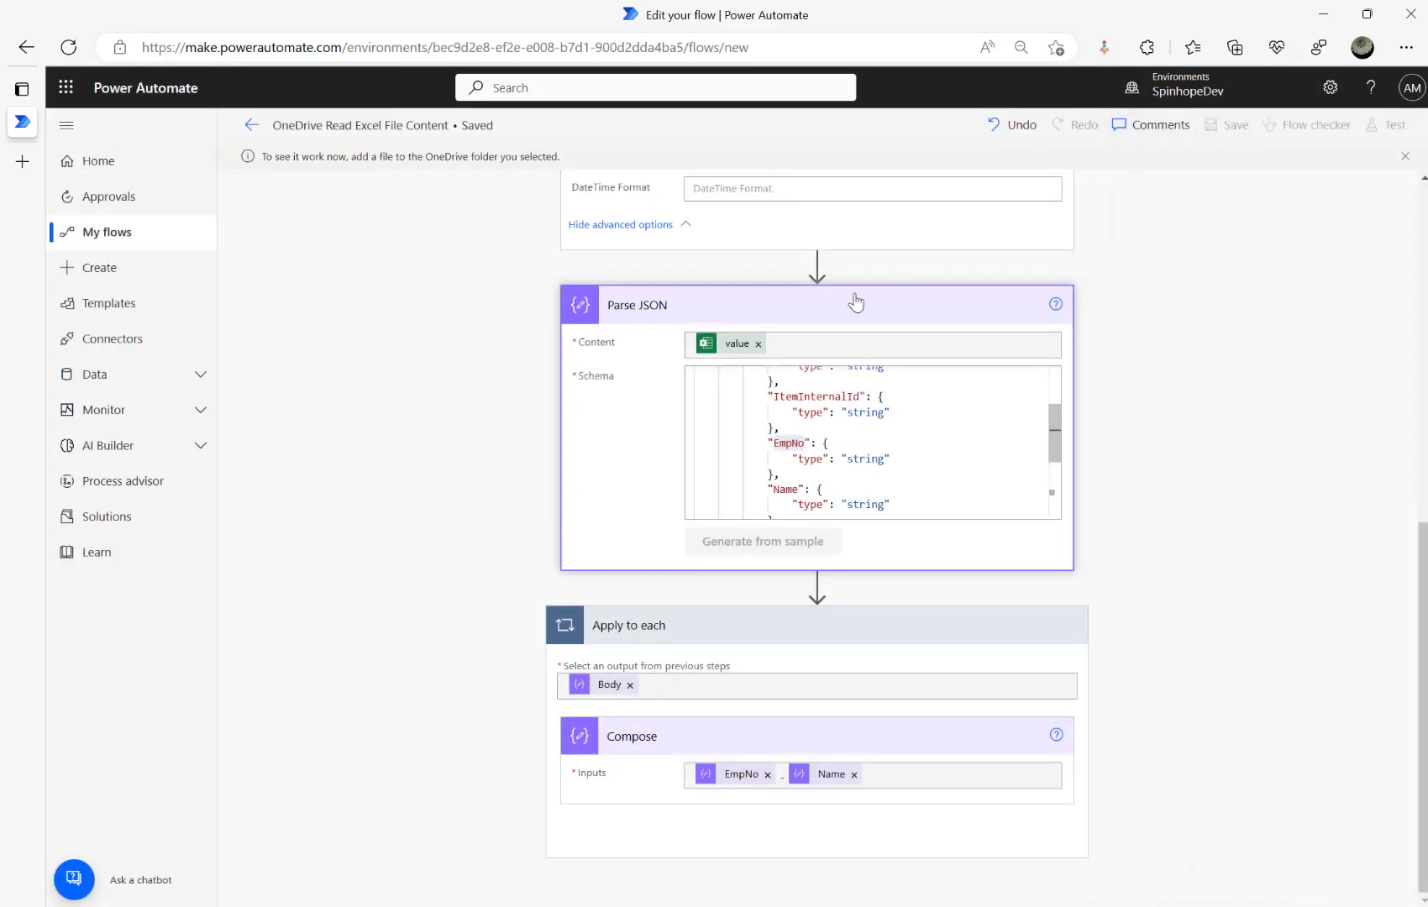
# Permanently delete Employees.xlsx from FlowDemo and paste the root copy back, replacing it.
pyautogui.click(1317, 15)
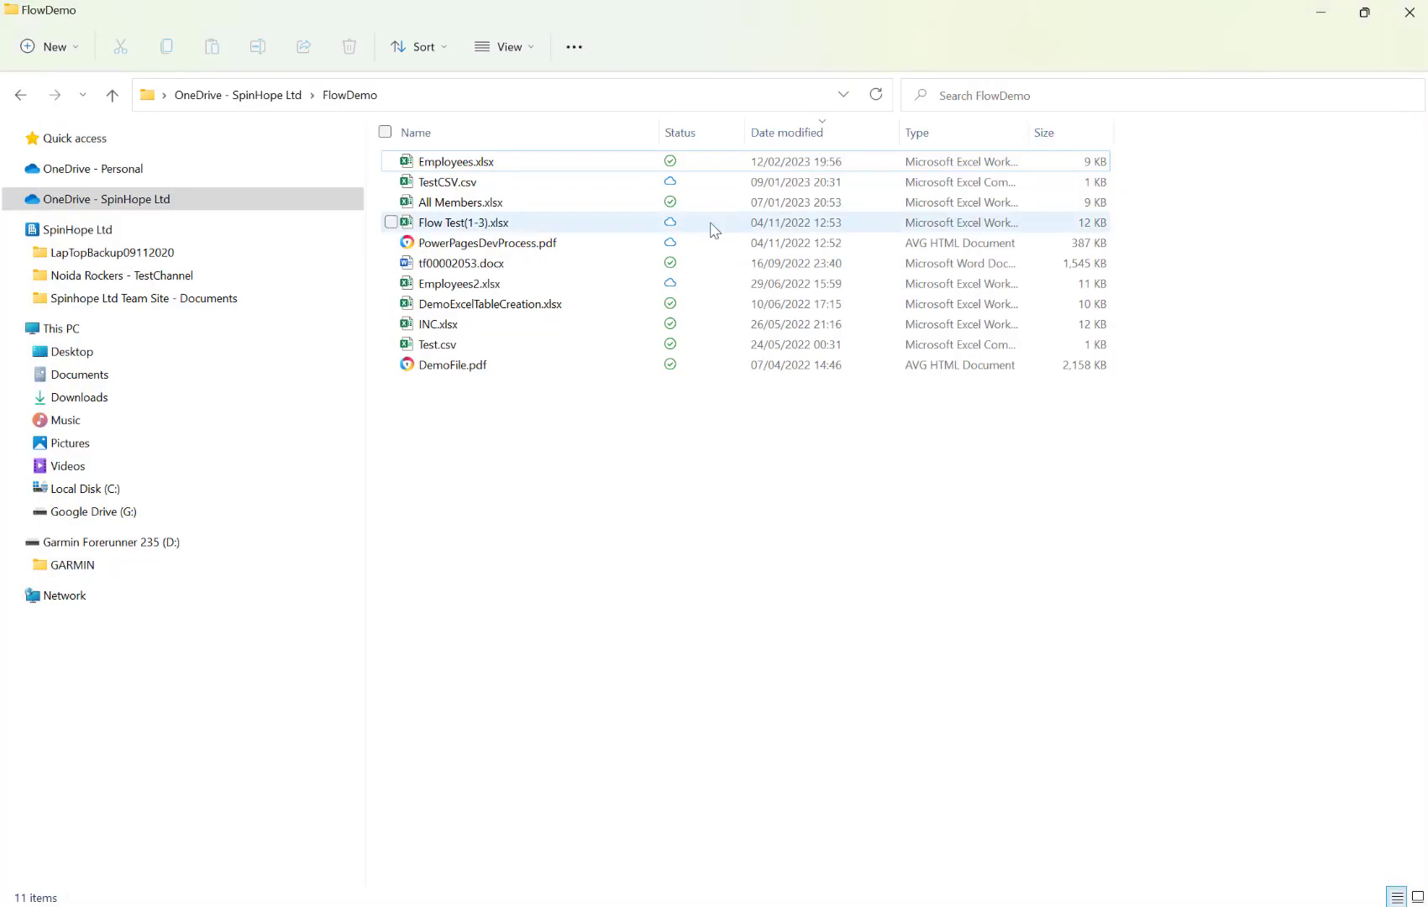
pyautogui.click(529, 168)
pyautogui.hotkey('shift', 'Delete')
pyautogui.press('Return')
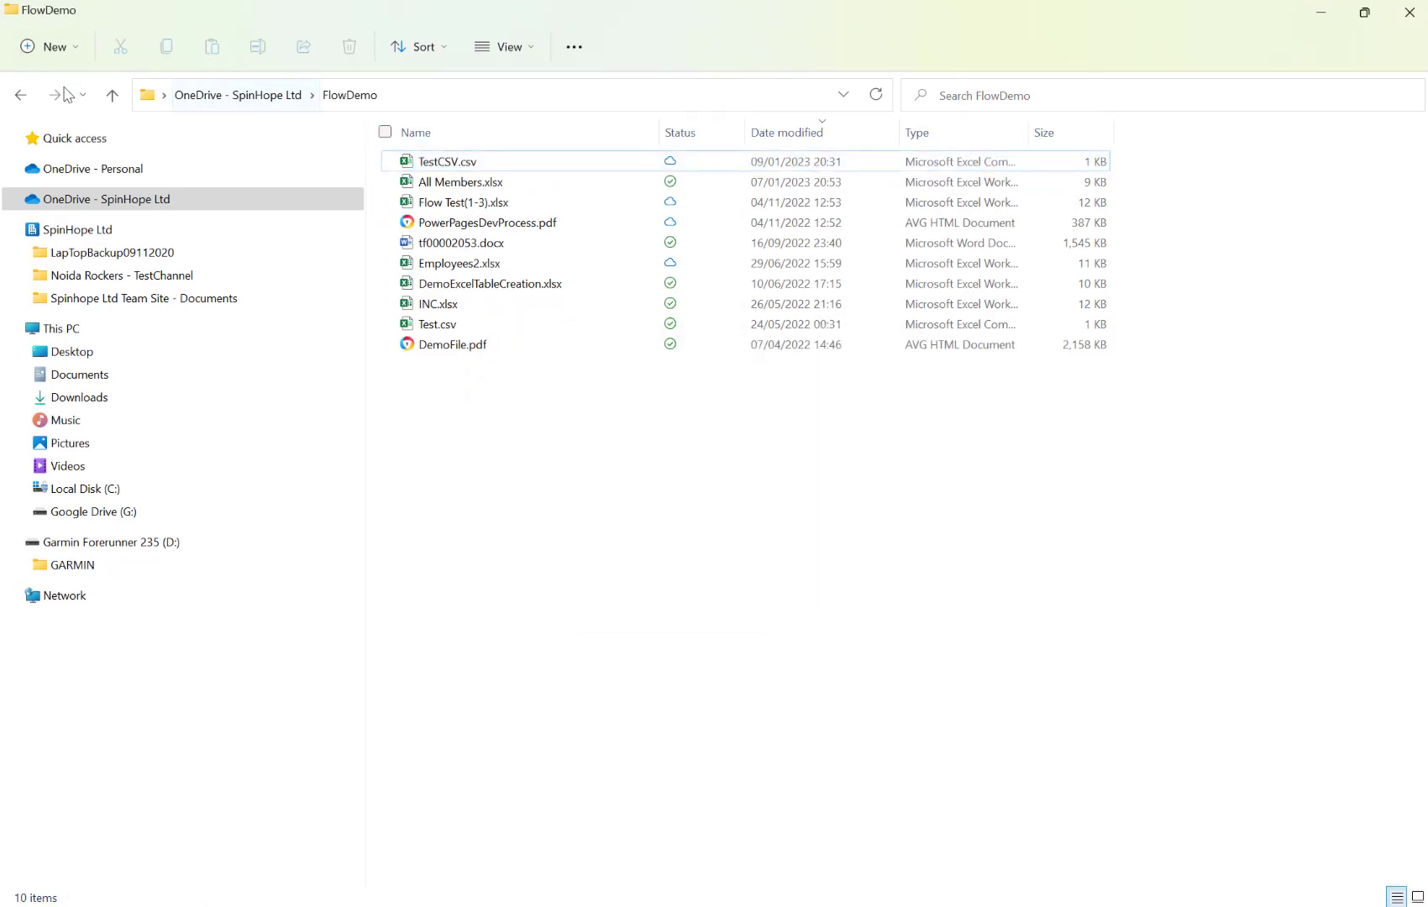
pyautogui.click(21, 95)
pyautogui.hotkey('alt', 'Tab')
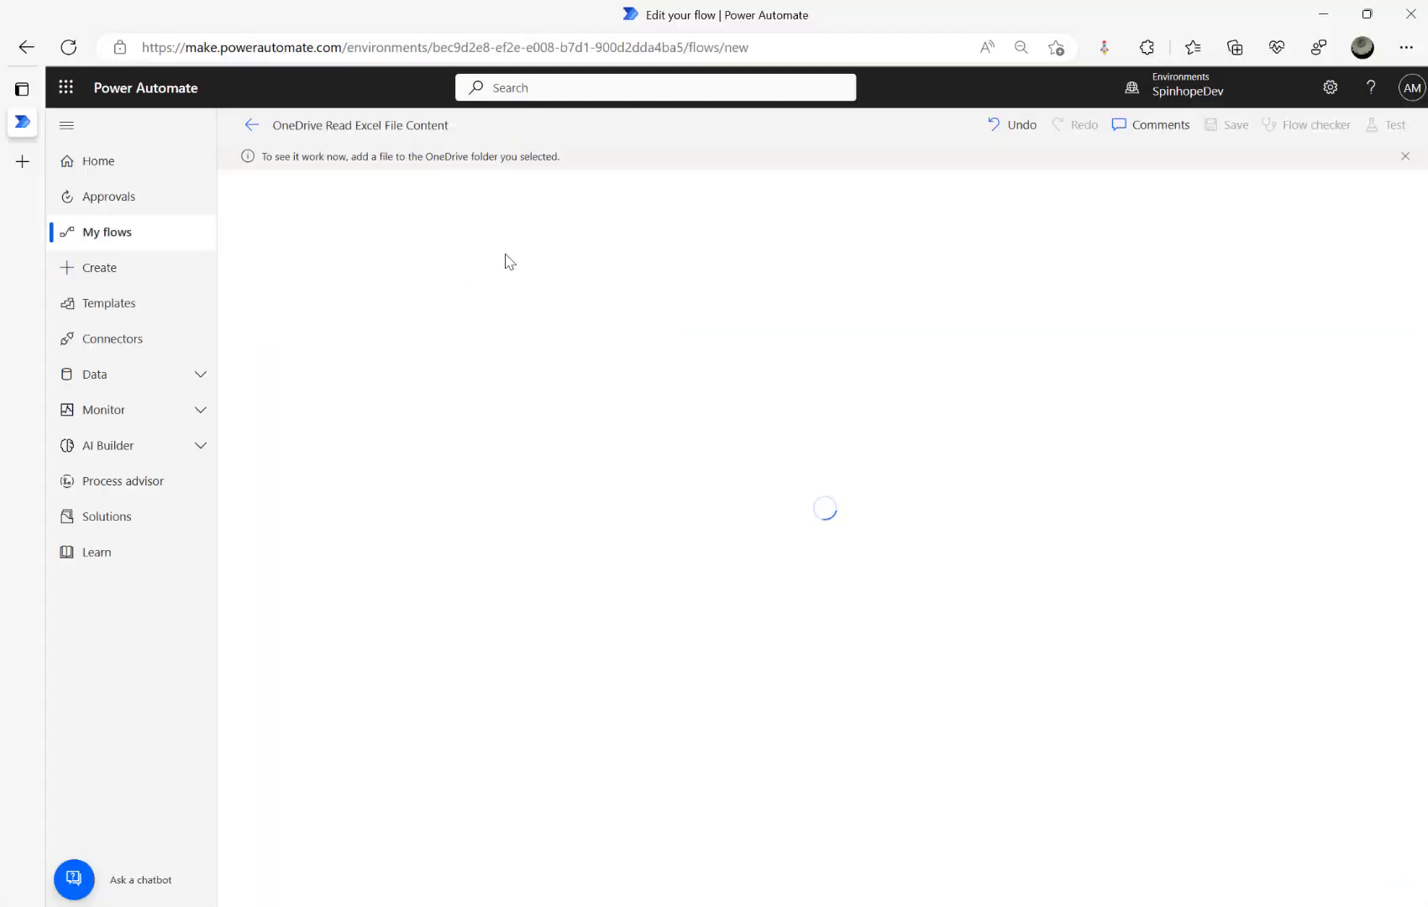
pyautogui.hotkey('alt', 'Tab')
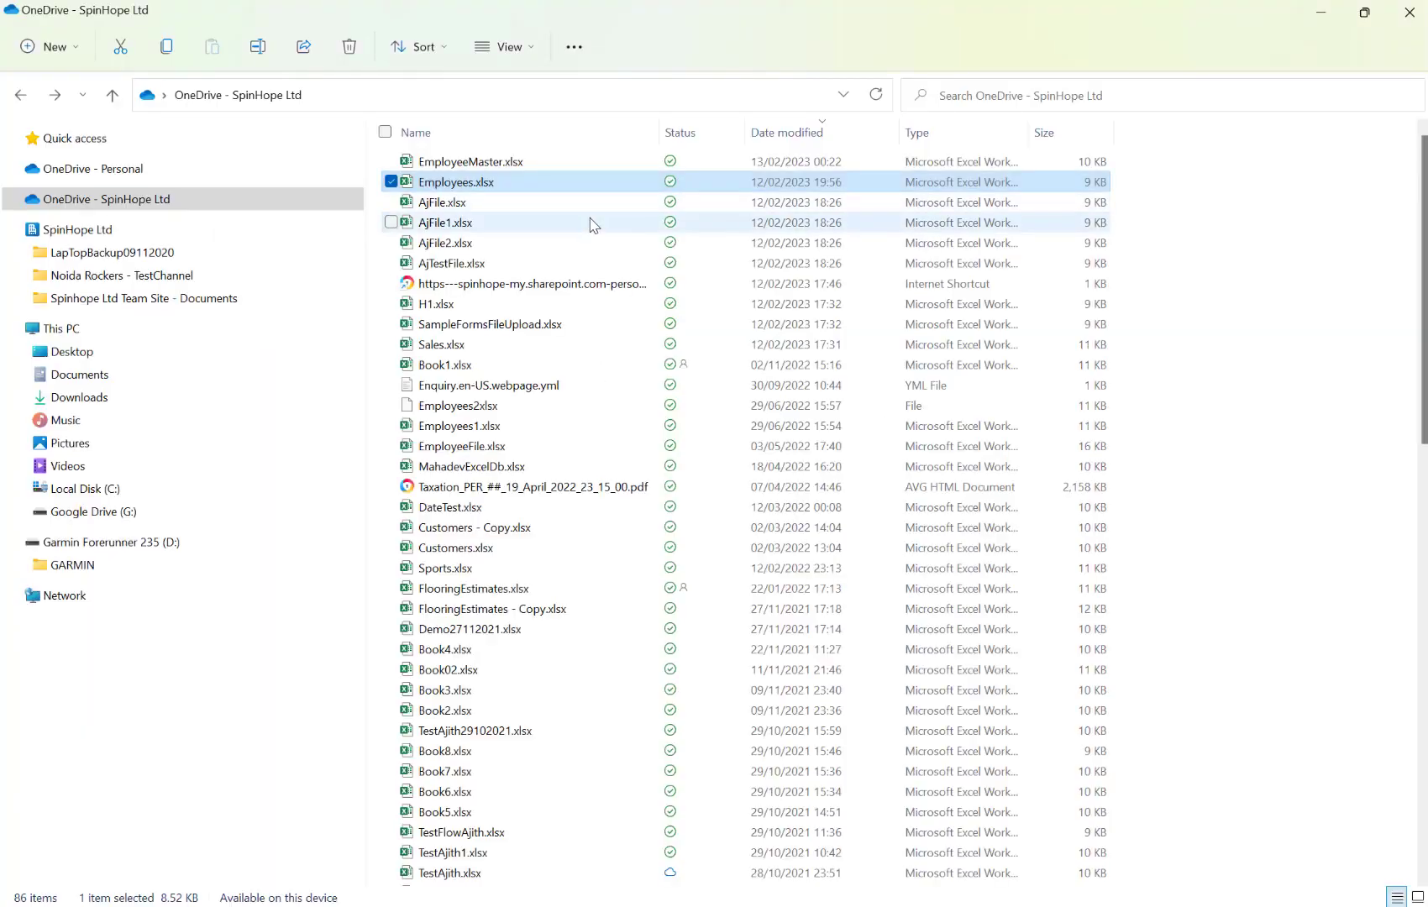
pyautogui.click(60, 94)
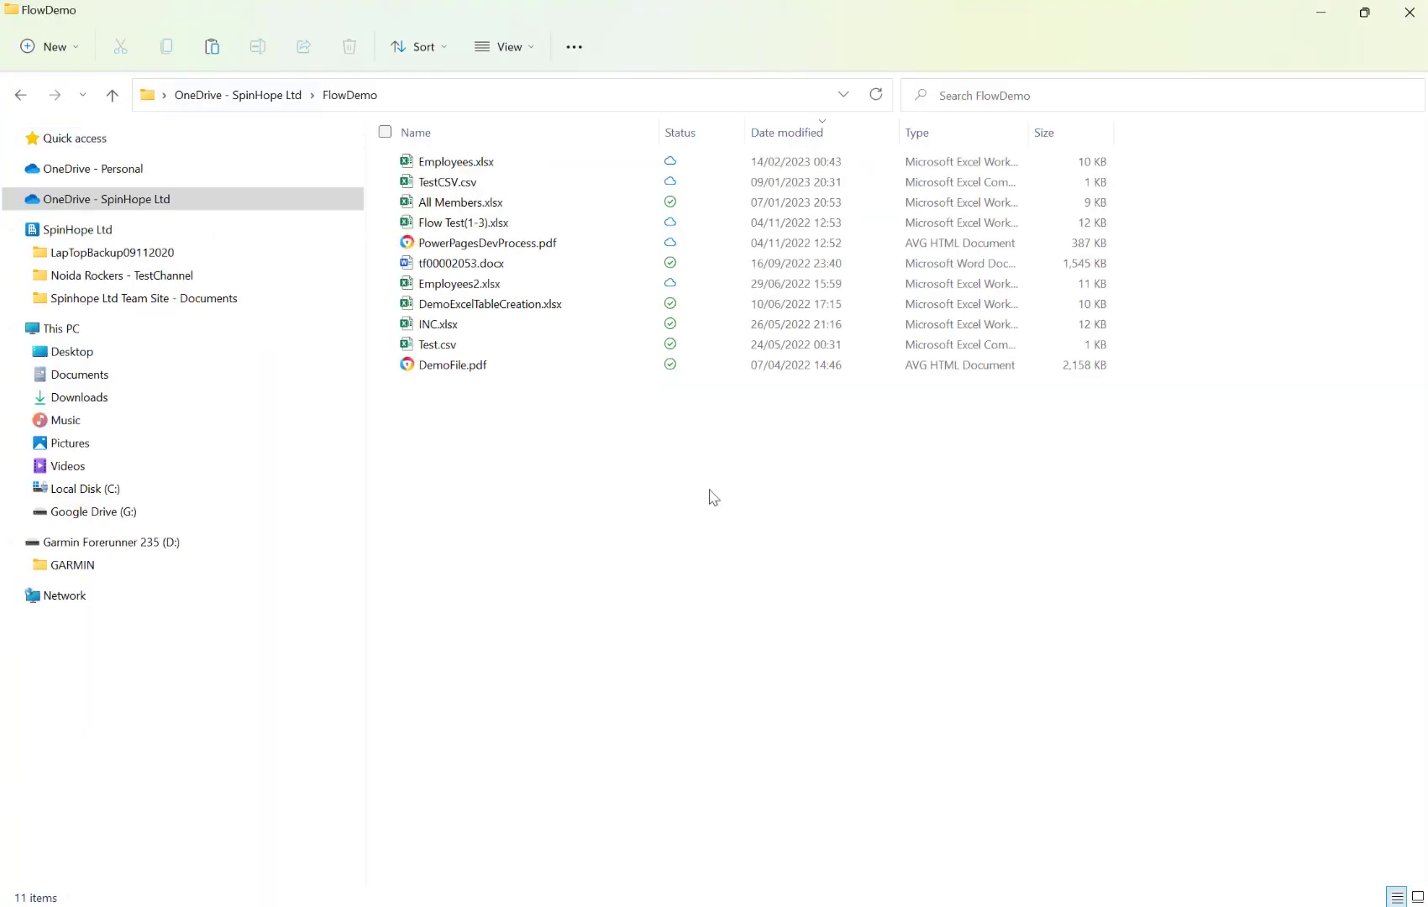
pyautogui.hotkey('ctrl', 'v')
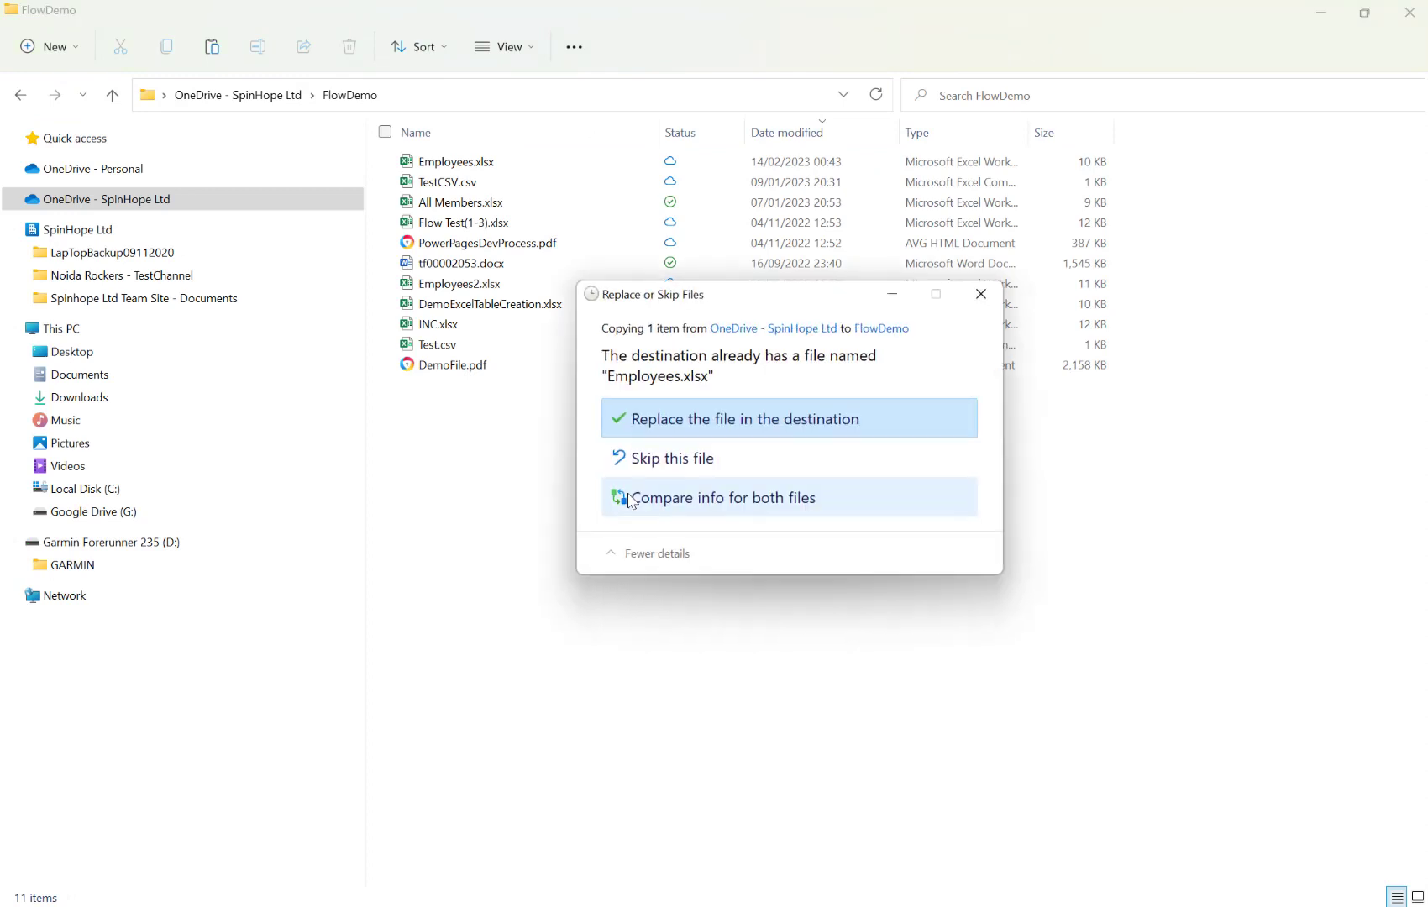
pyautogui.click(708, 431)
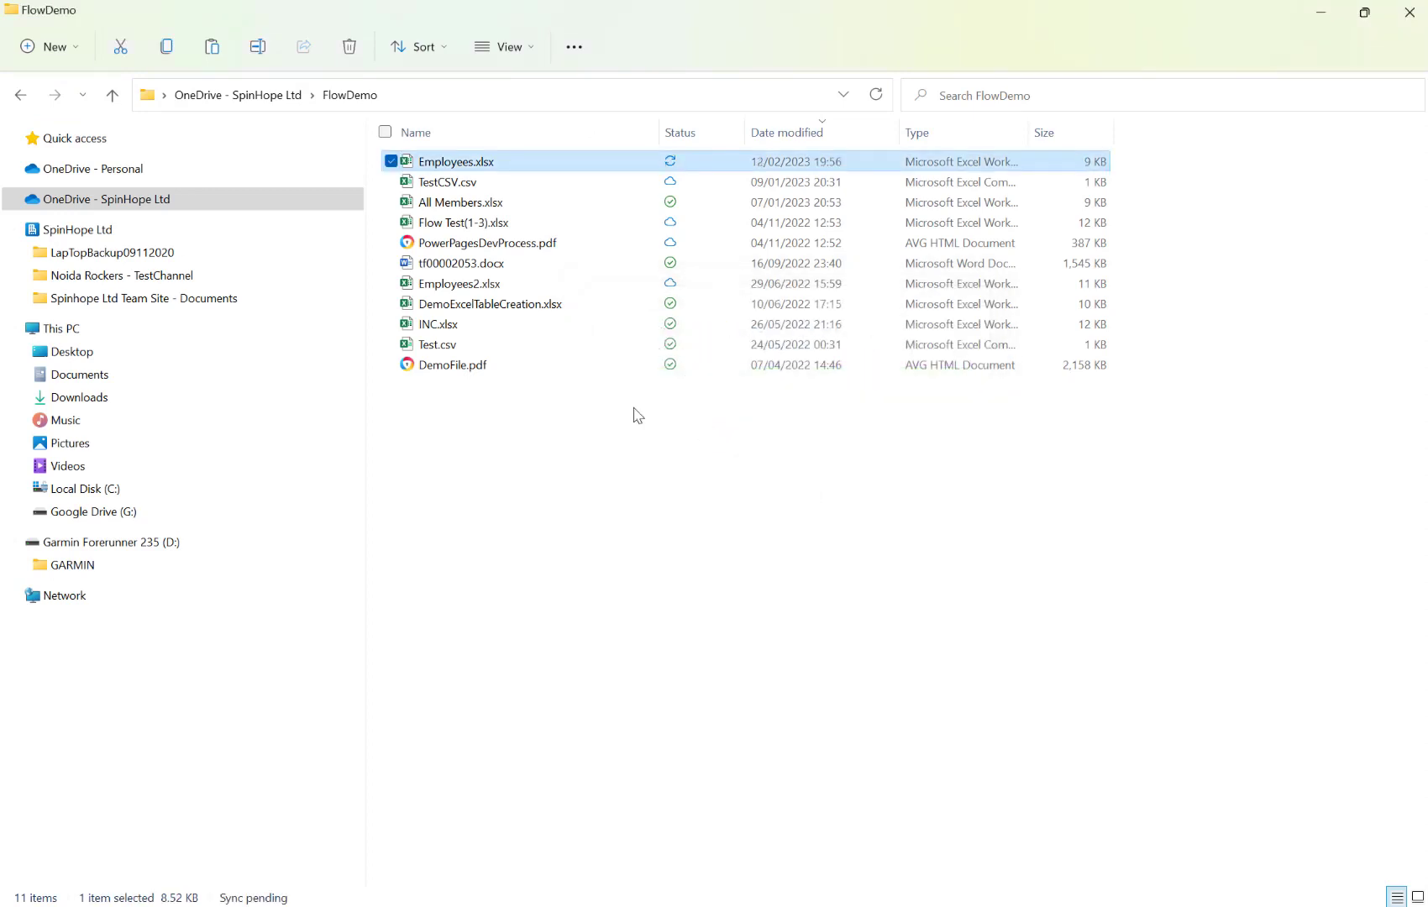
pyautogui.click(1320, 12)
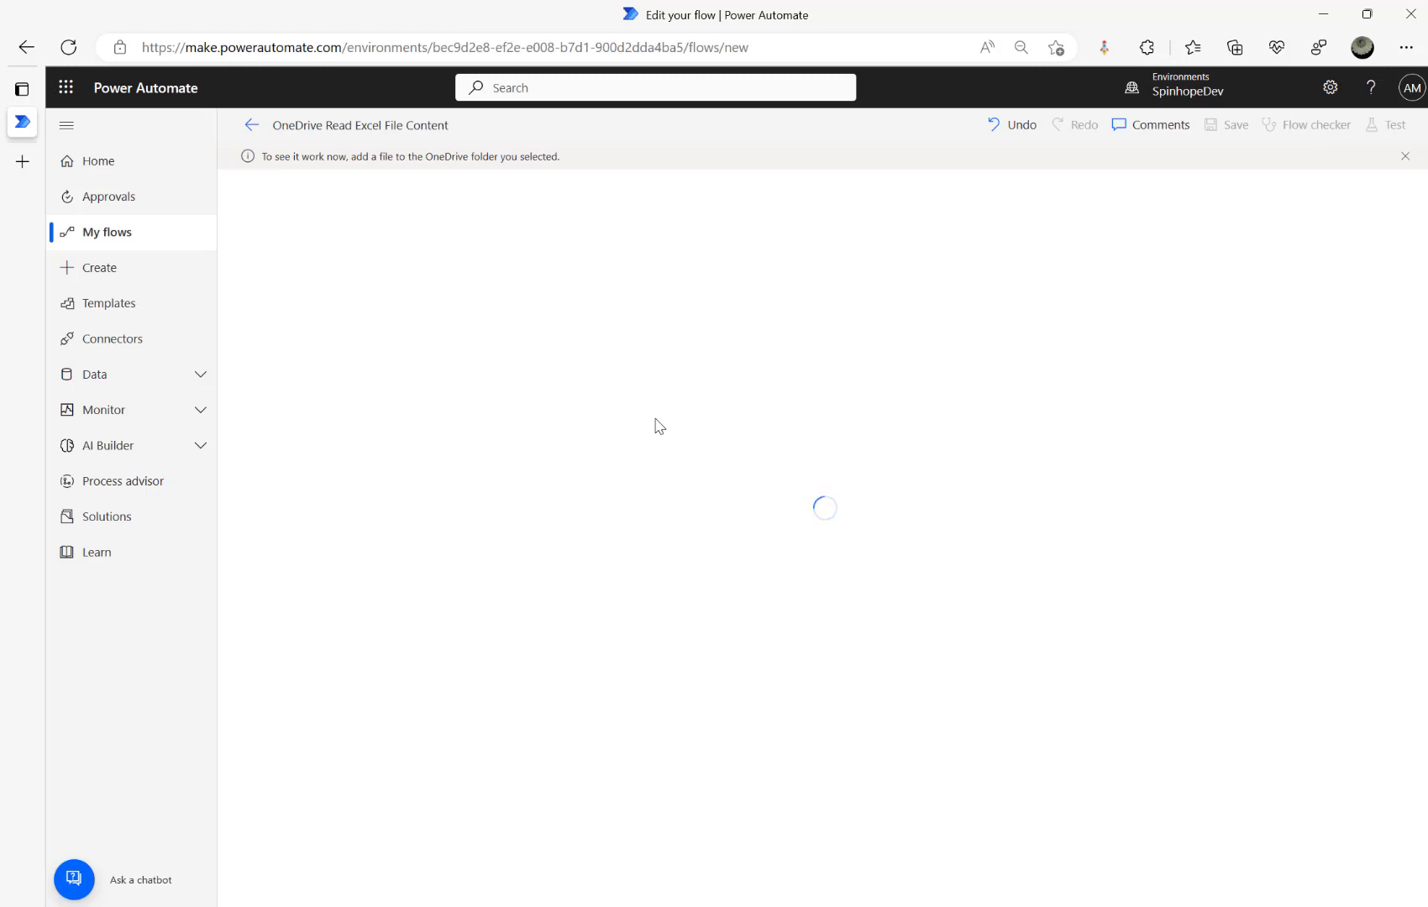
# Delete Employees.xlsx again, restore it with Ctrl+Z, and minimize File Explorer.
pyautogui.hotkey('alt', 'Tab')
pyautogui.hotkey('alt', 'Tab')
pyautogui.hotkey('alt', 'Tab')
pyautogui.hotkey('shift', 'Delete')
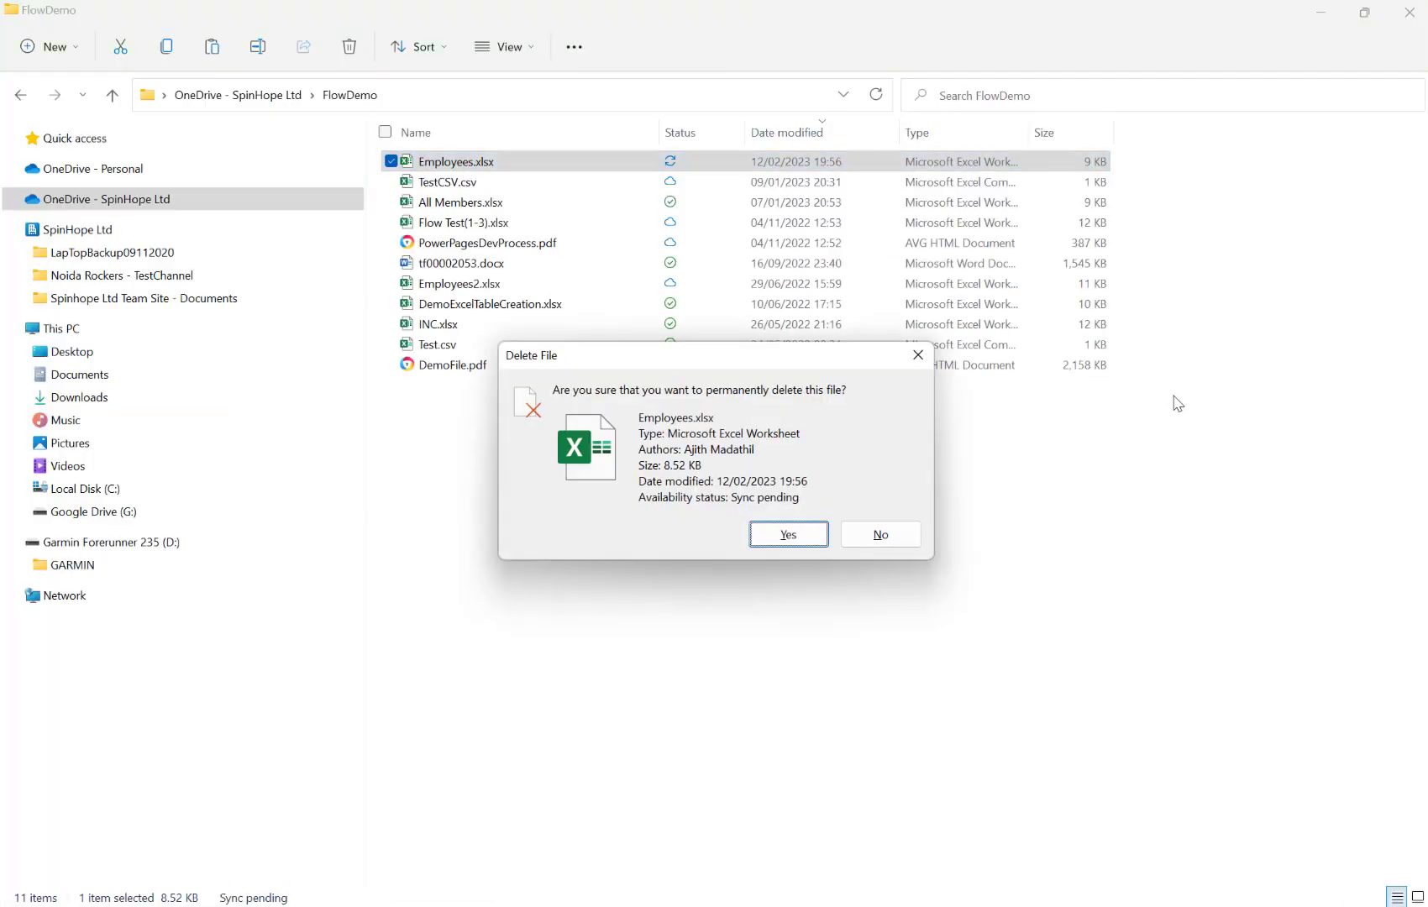
pyautogui.press('Return')
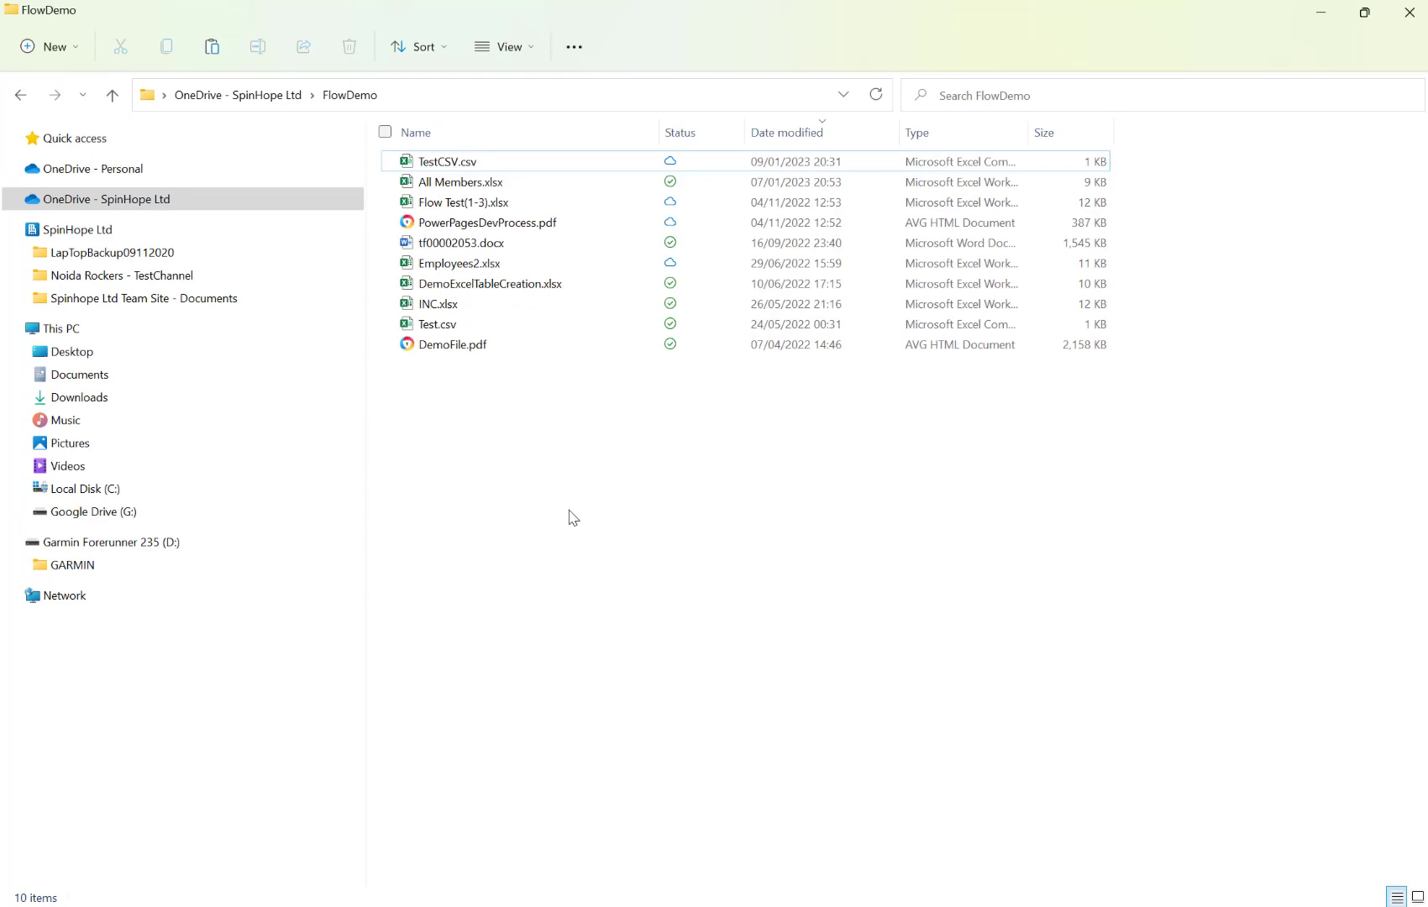
pyautogui.hotkey('ctrl', 'z')
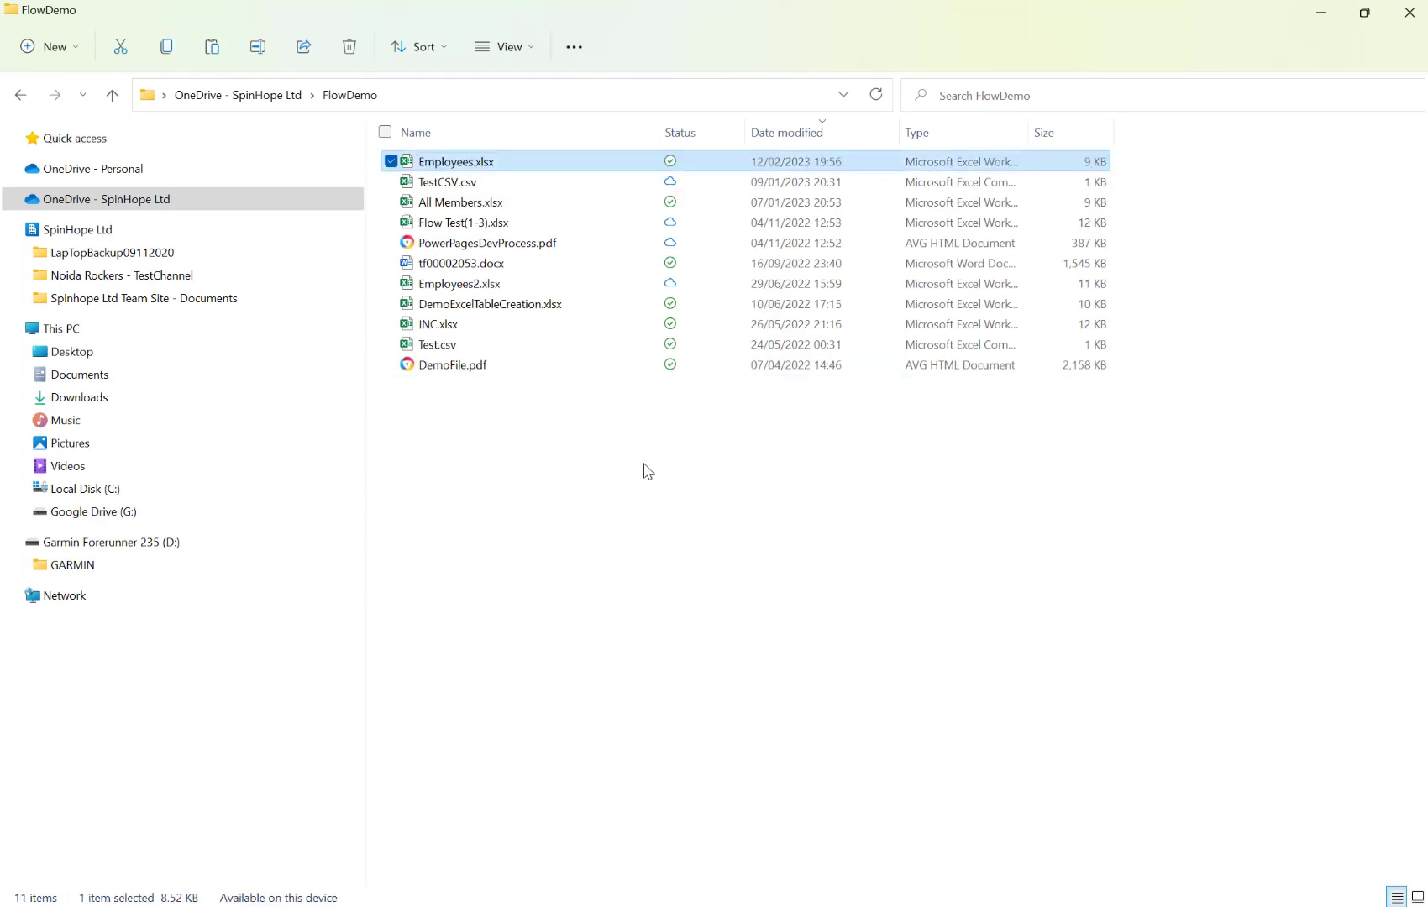
pyautogui.click(647, 471)
pyautogui.click(1323, 17)
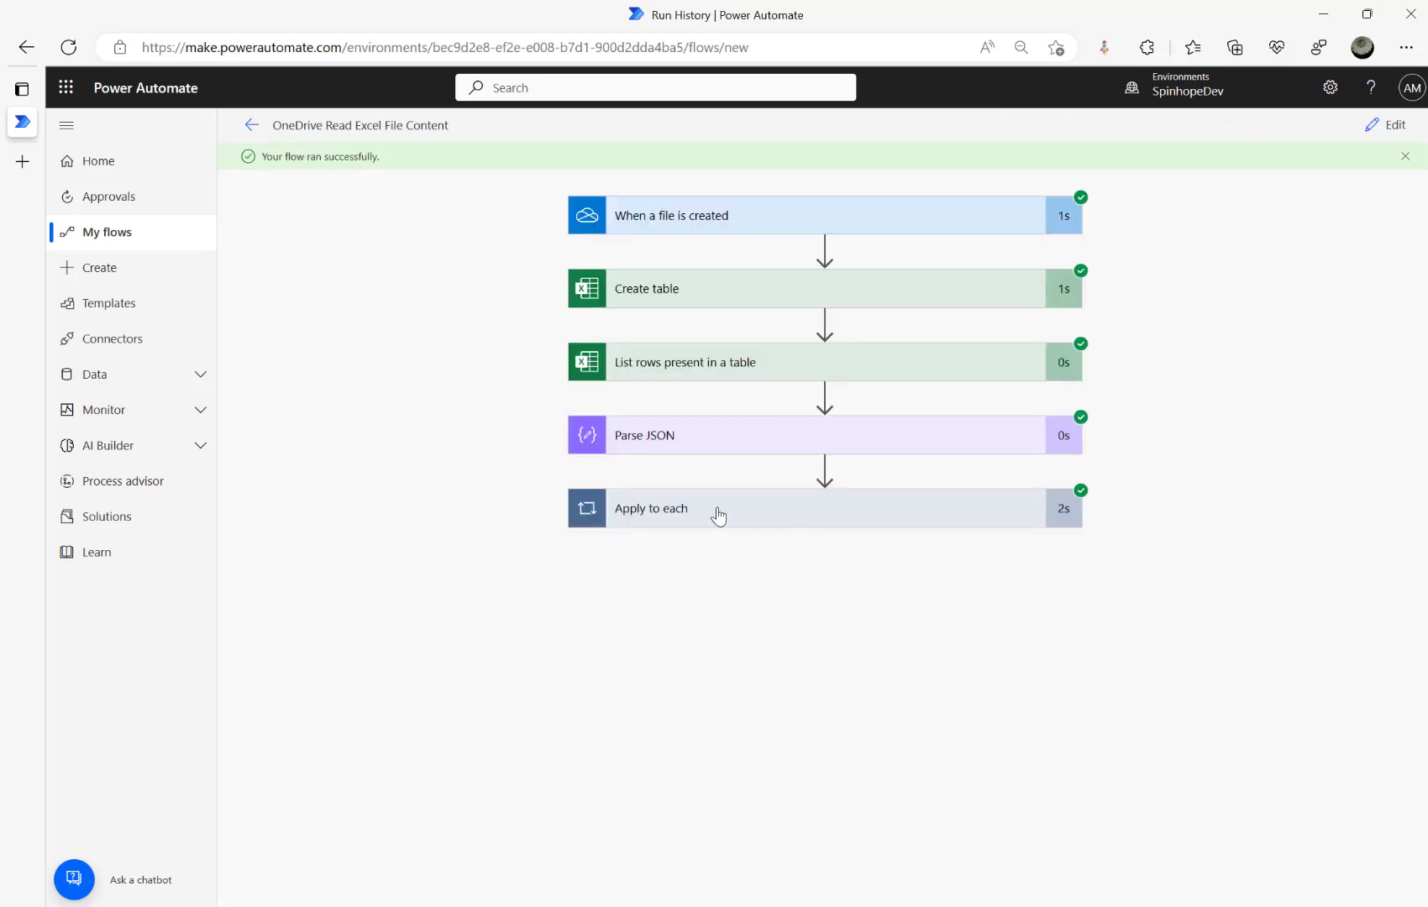
# Step through the Apply to each Compose outputs, 100 - David to 150 - Smitha, then return to FlowDemo.
pyautogui.click(716, 512)
pyautogui.click(752, 598)
pyautogui.scroll(-1, 752, 596)
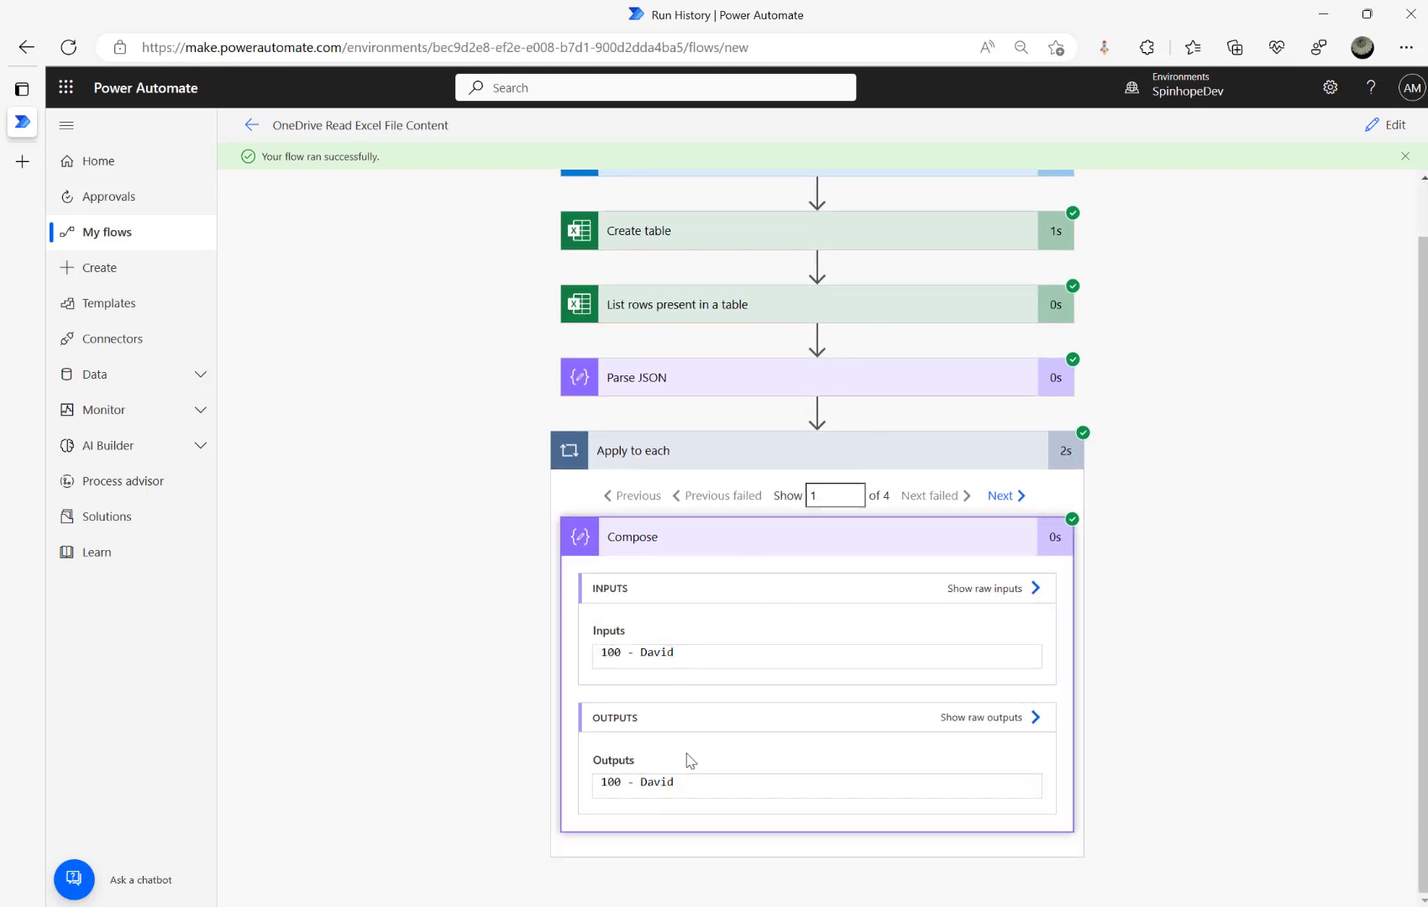
pyautogui.click(999, 498)
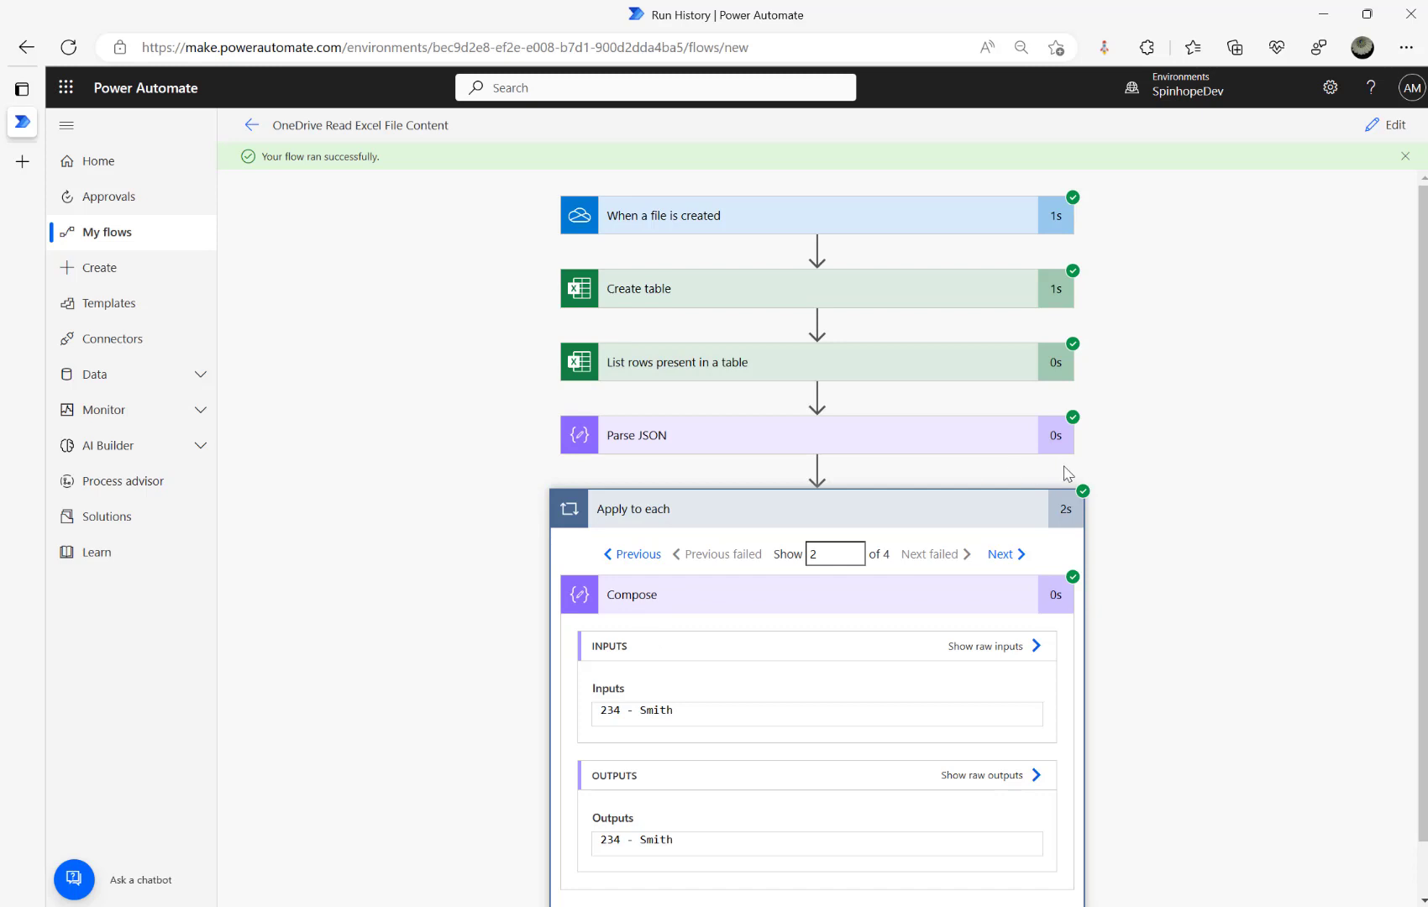
pyautogui.click(1012, 556)
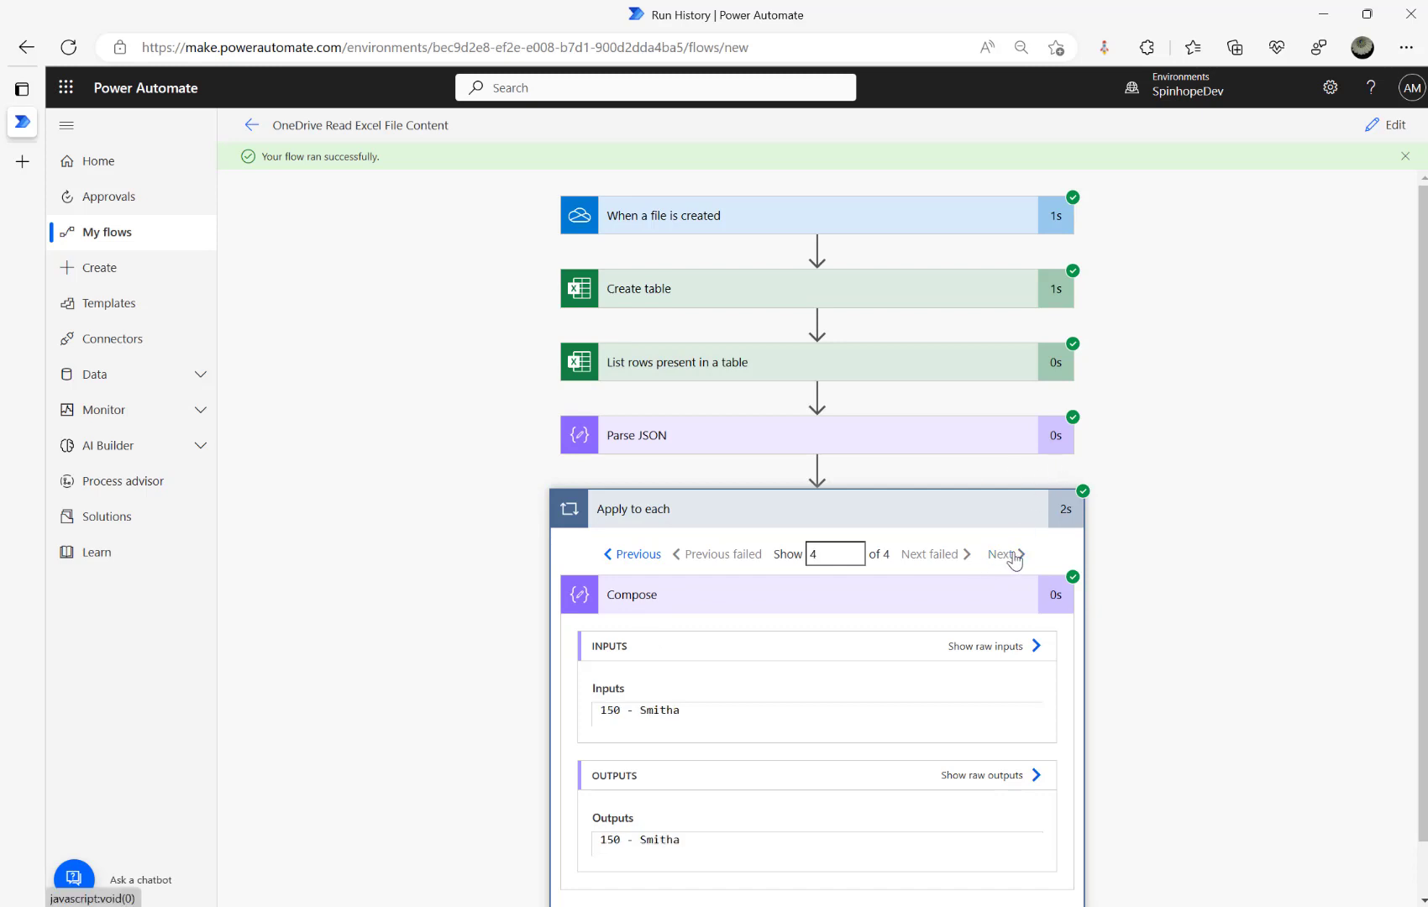
pyautogui.moveTo(498, 906)
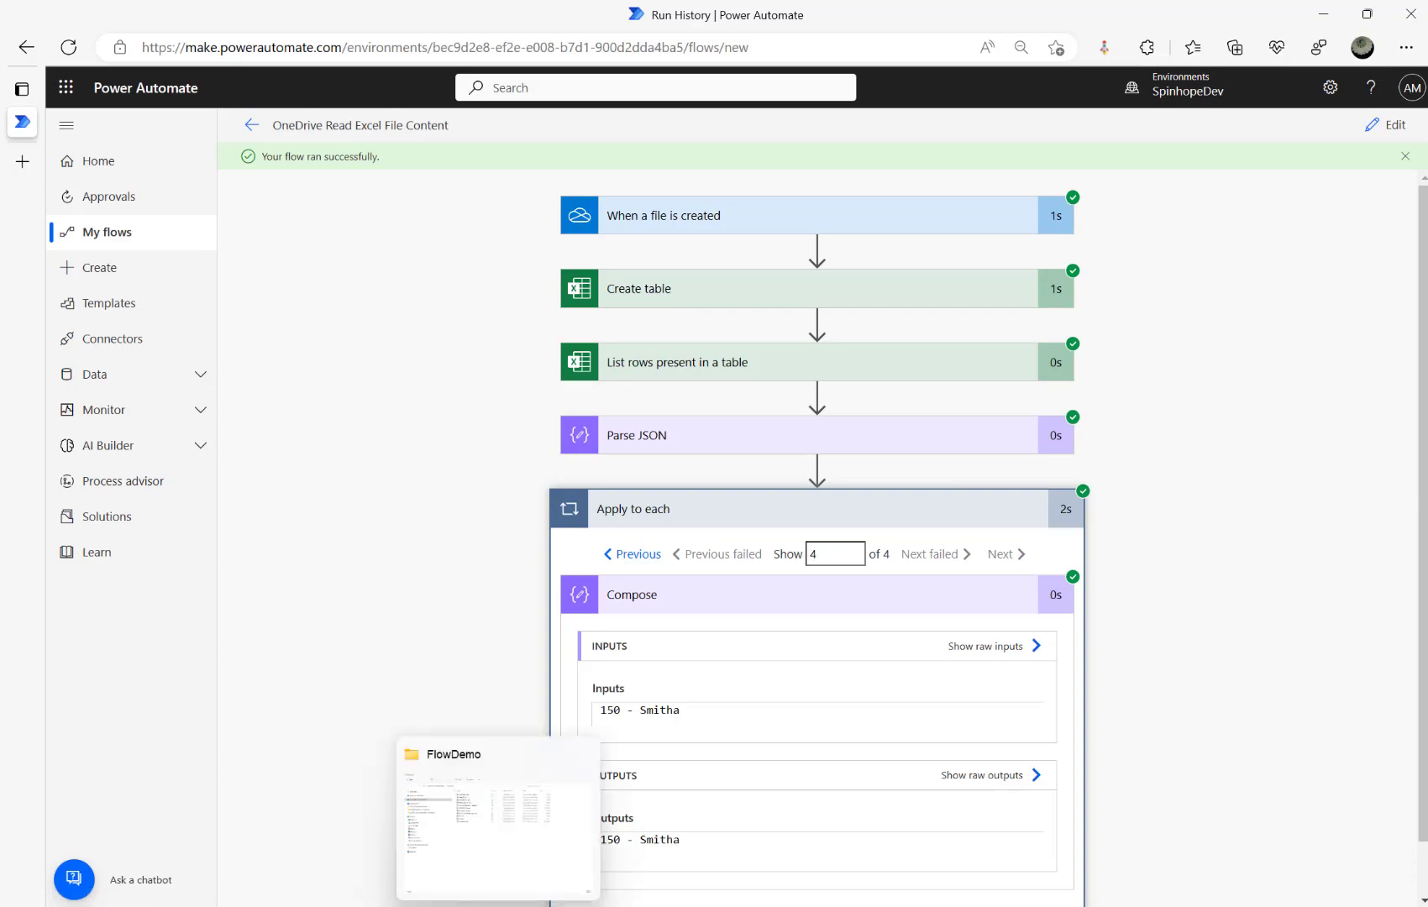
pyautogui.click(526, 842)
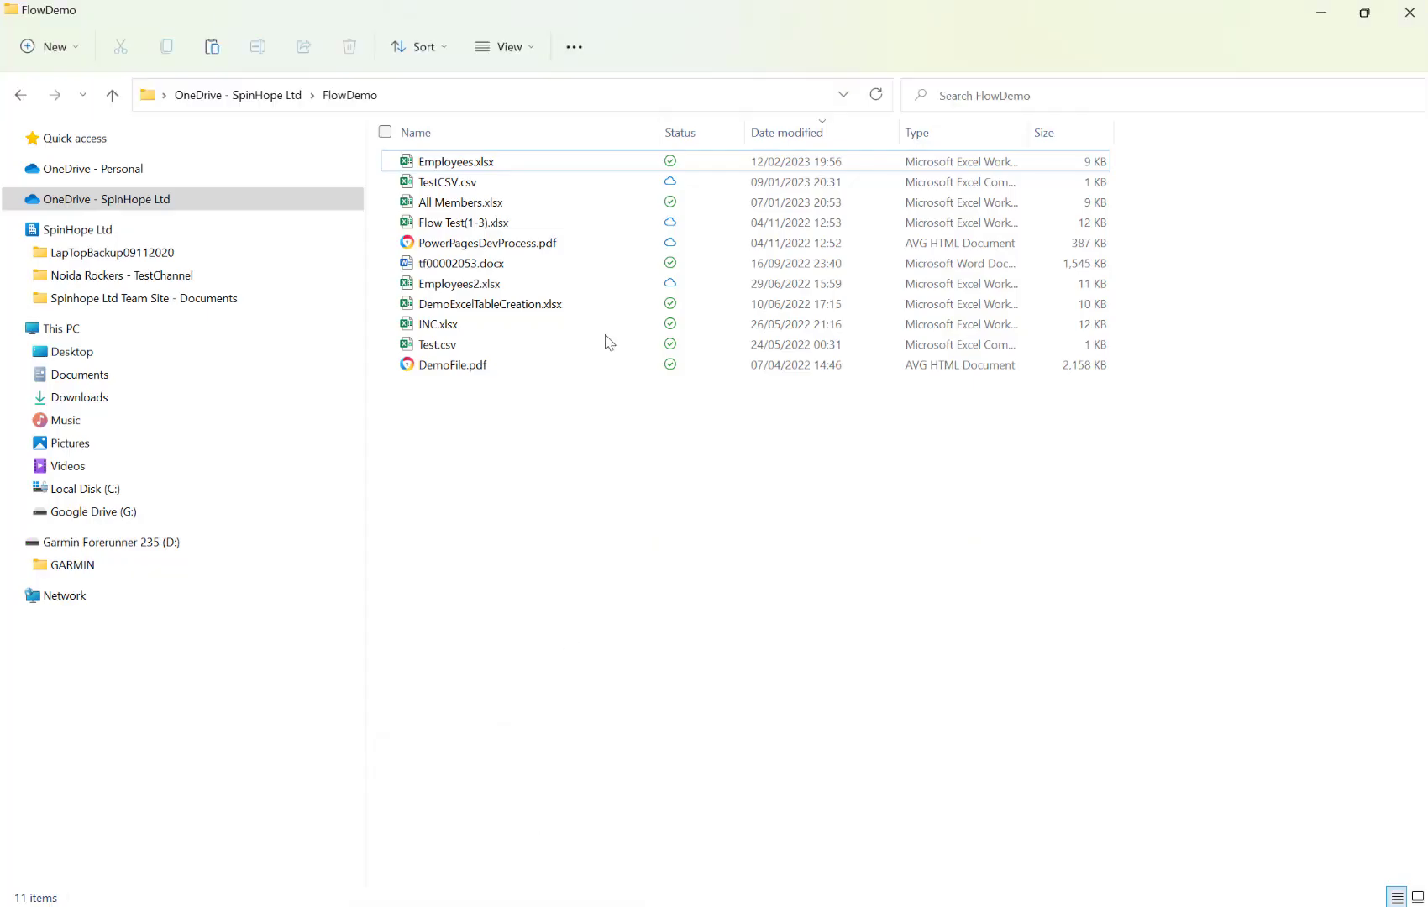
# Open Employees.xlsx, close it, refresh the FlowDemo listing, and reopen the workbook.
pyautogui.click(428, 101)
pyautogui.click(462, 166)
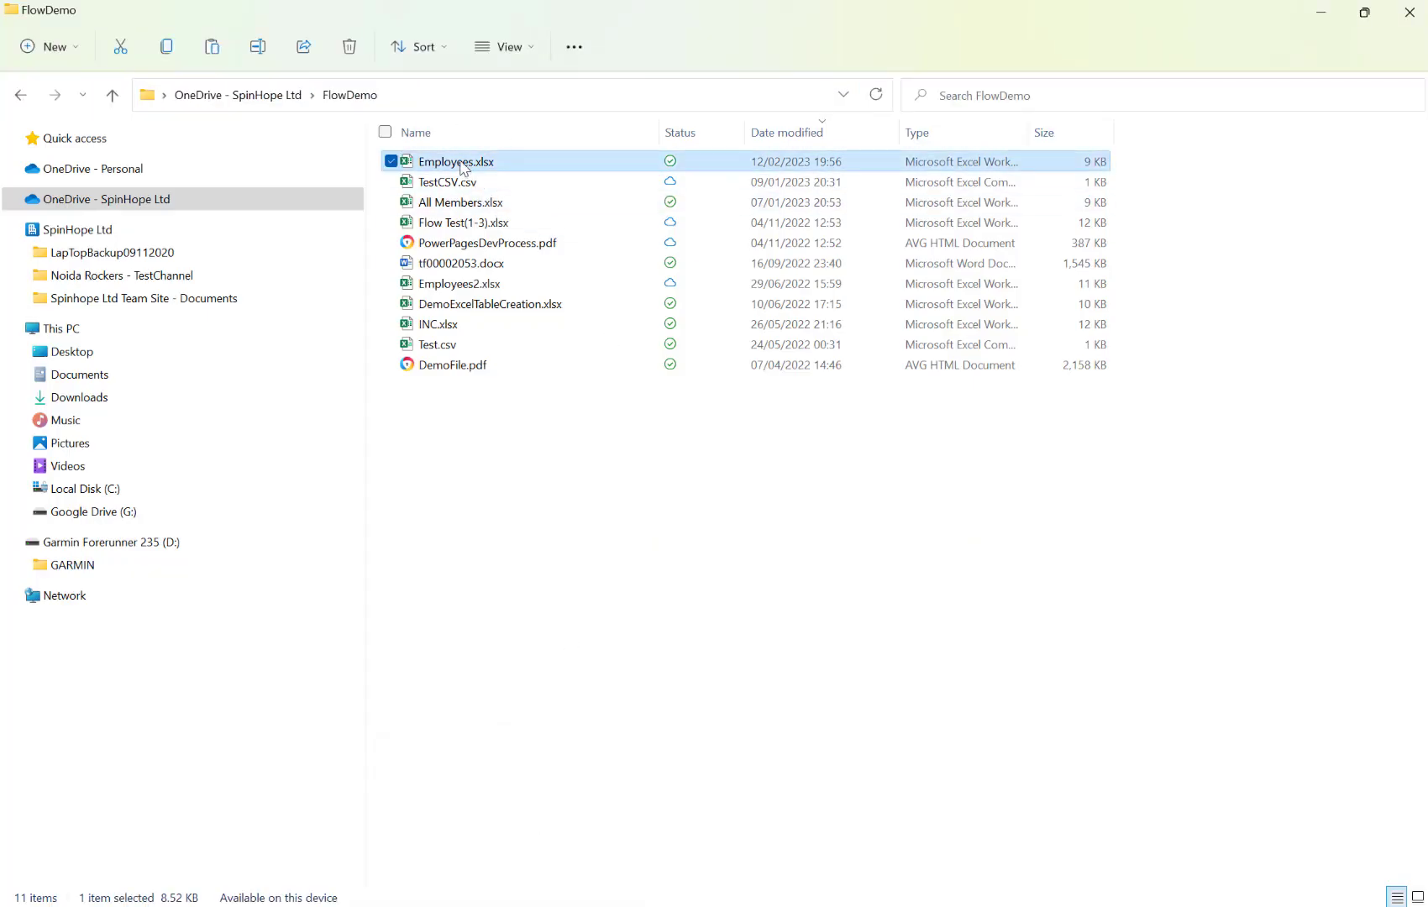
pyautogui.doubleClick(462, 166)
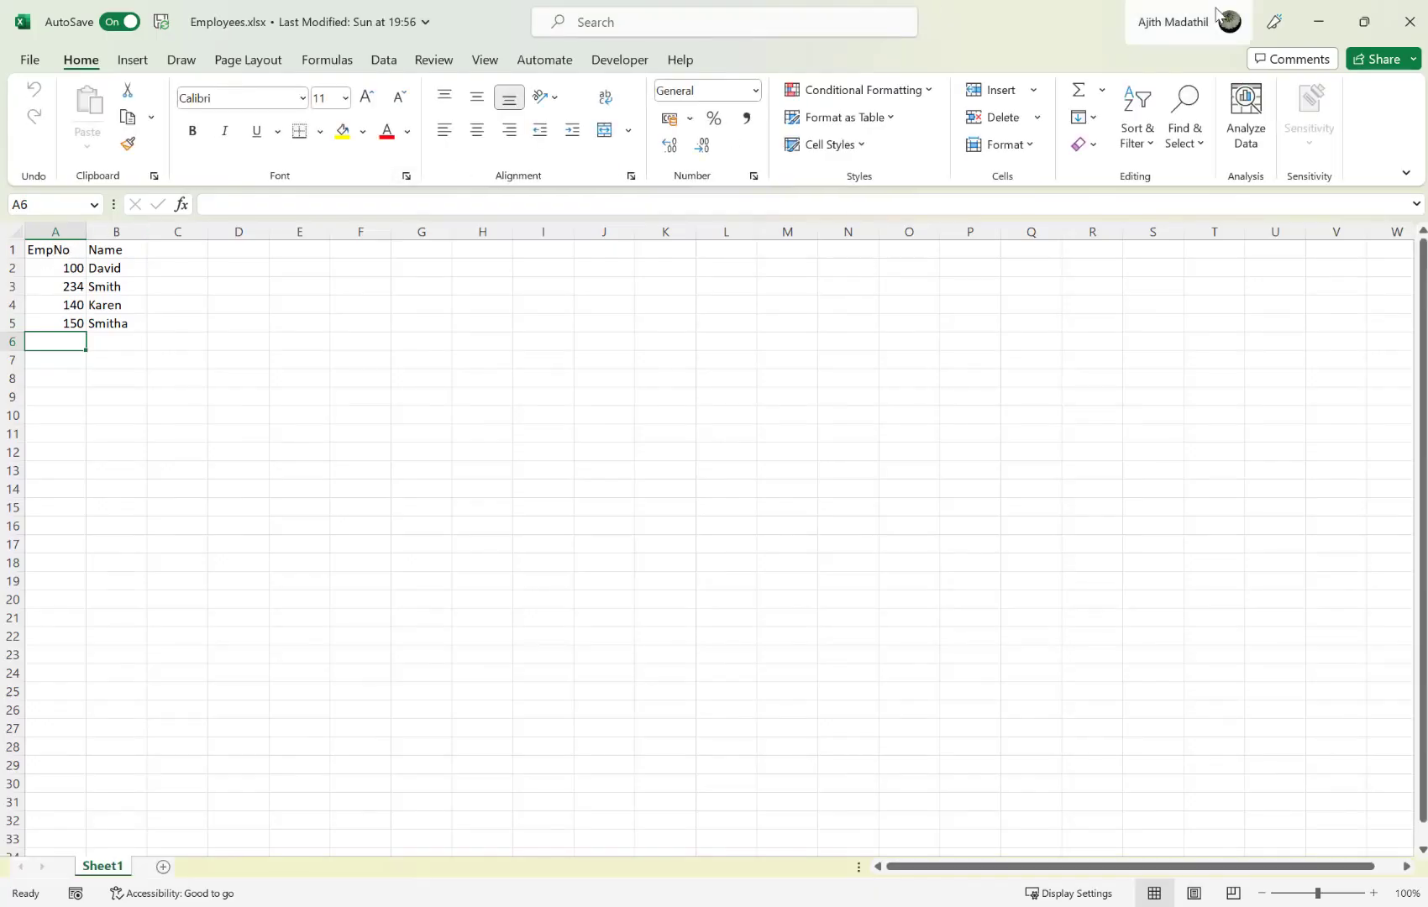
pyautogui.click(1421, 23)
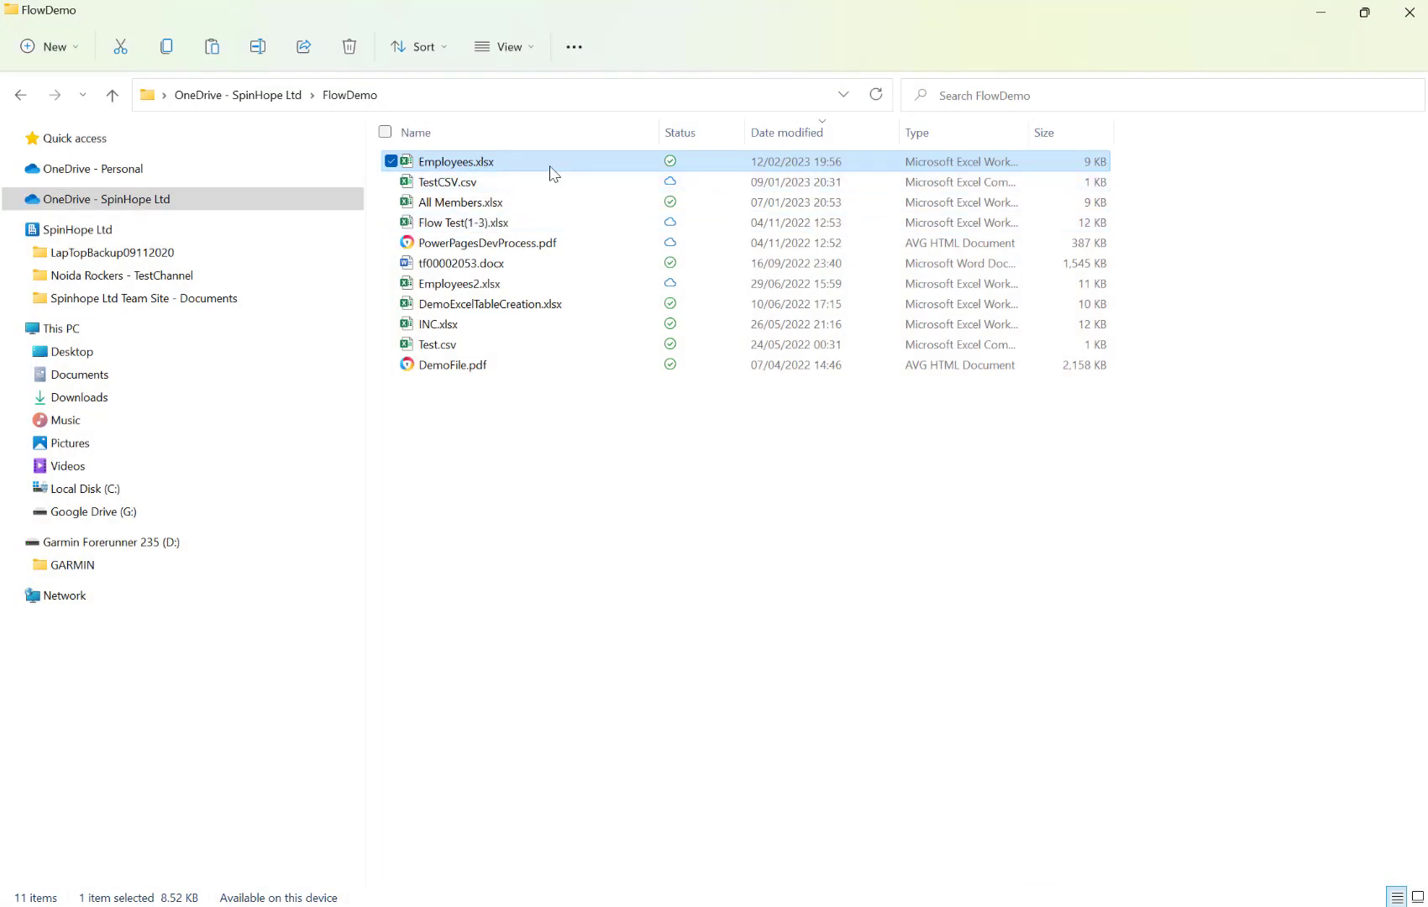
pyautogui.click(871, 99)
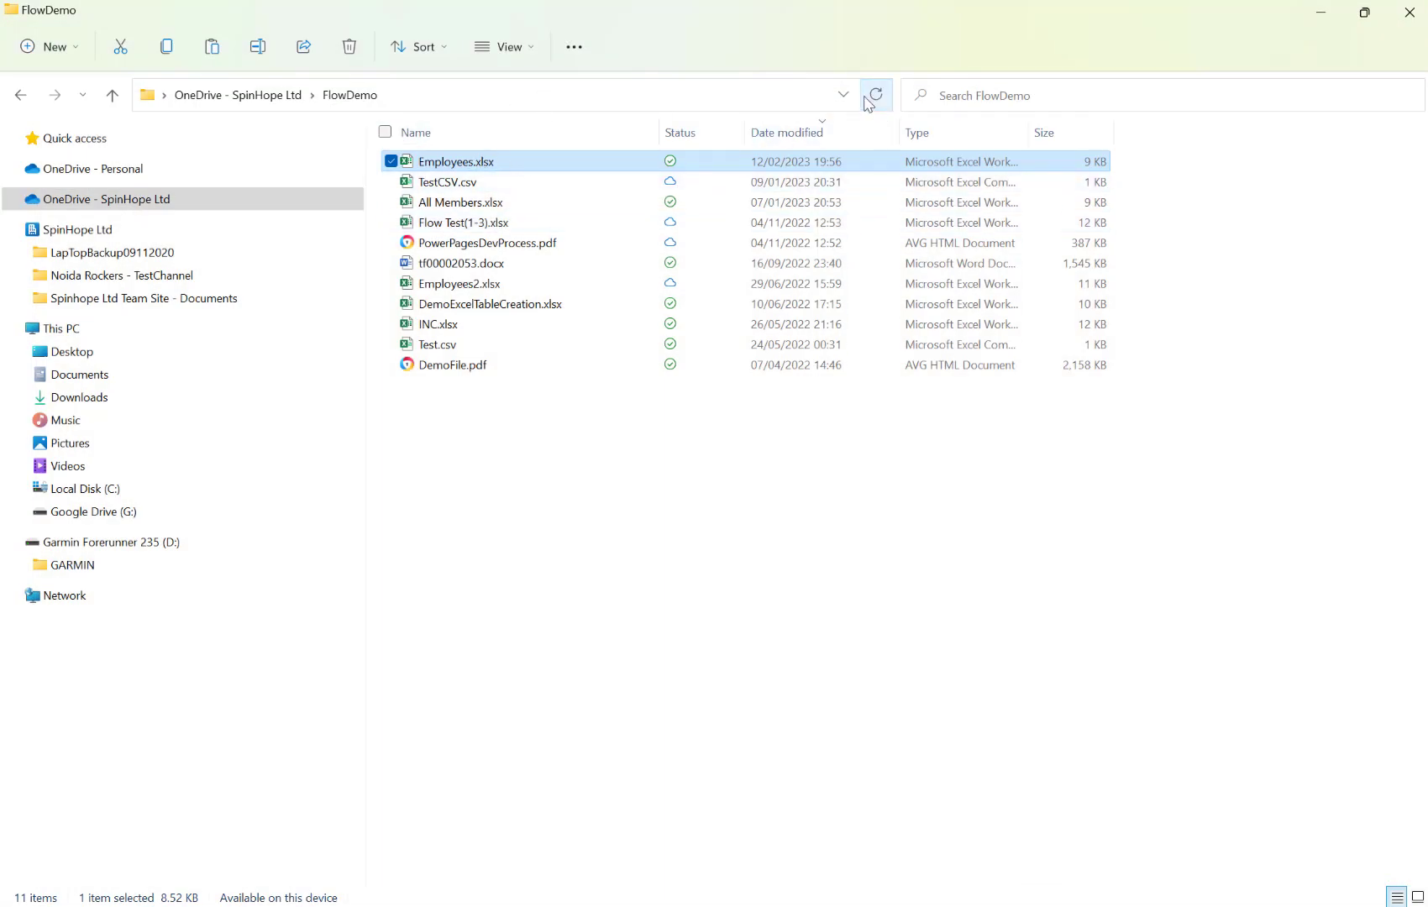
pyautogui.doubleClick(486, 164)
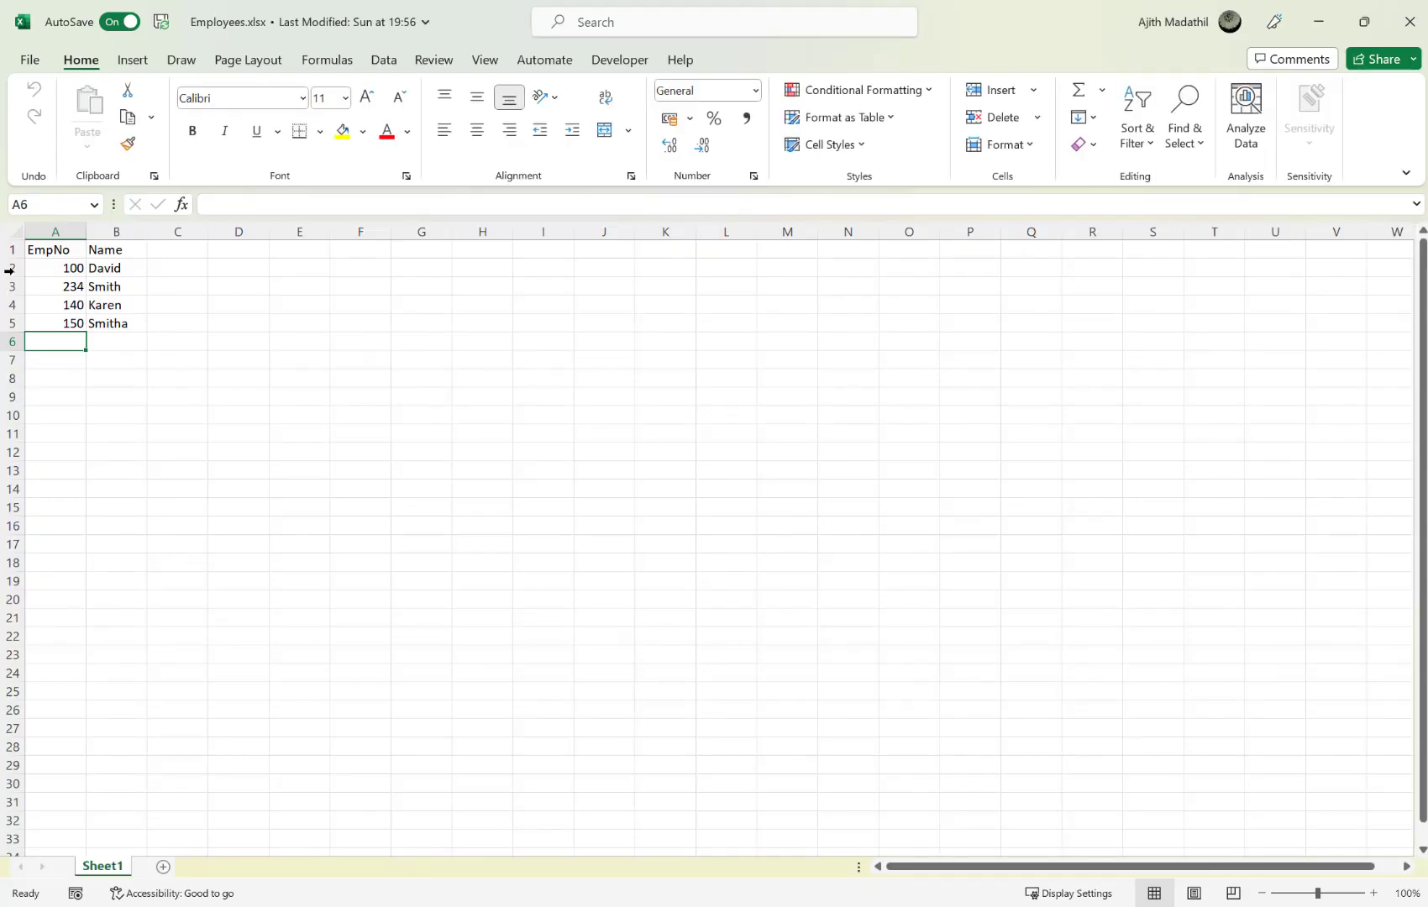
# Inspect the Emp table cells (Name header, David, 234), then close Excel and minimize Explorer.
pyautogui.click(33, 239)
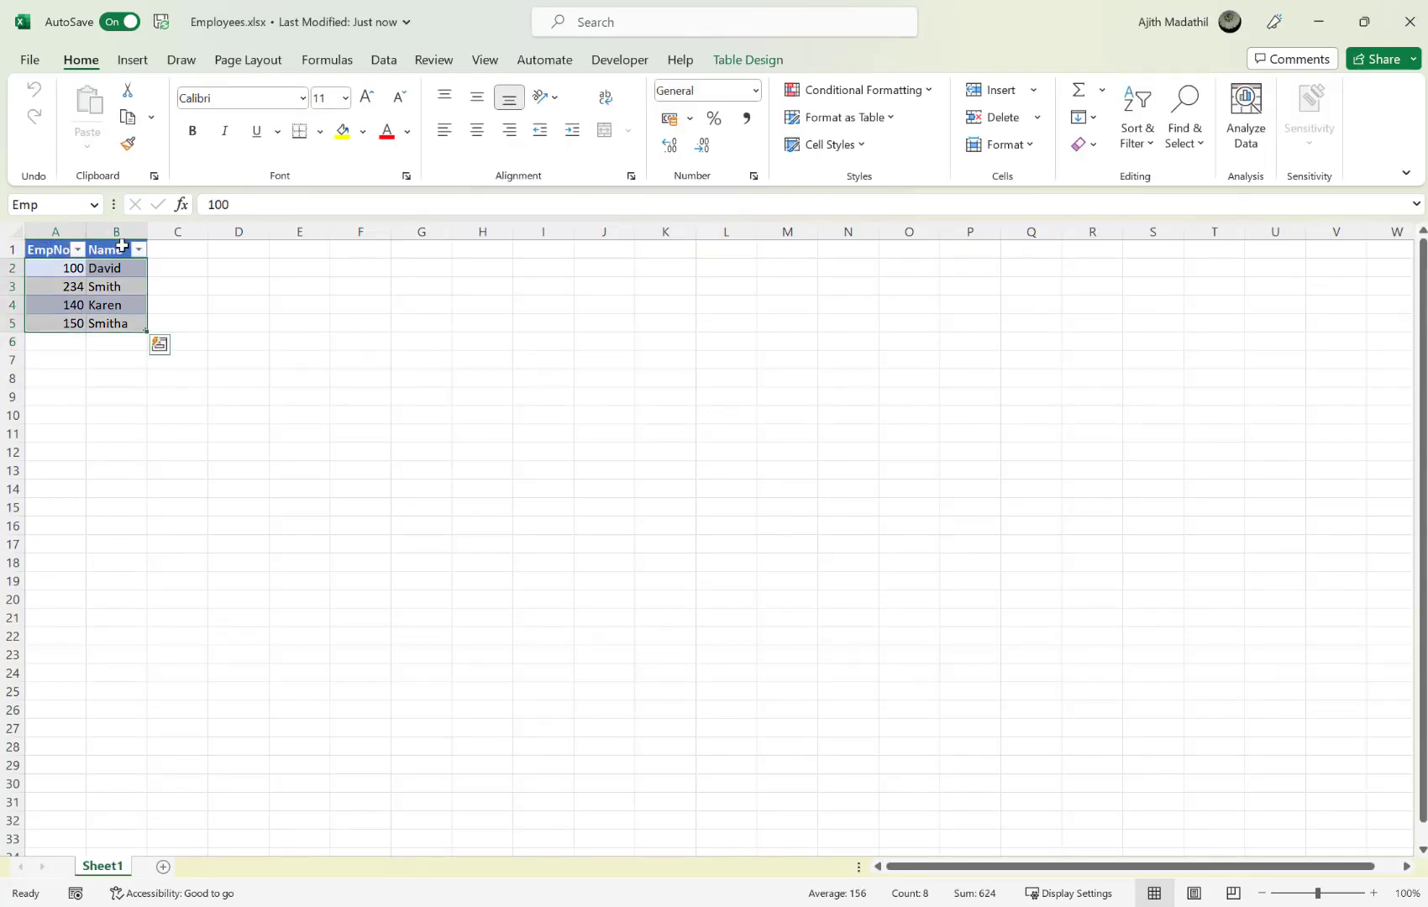
pyautogui.click(105, 247)
pyautogui.click(62, 260)
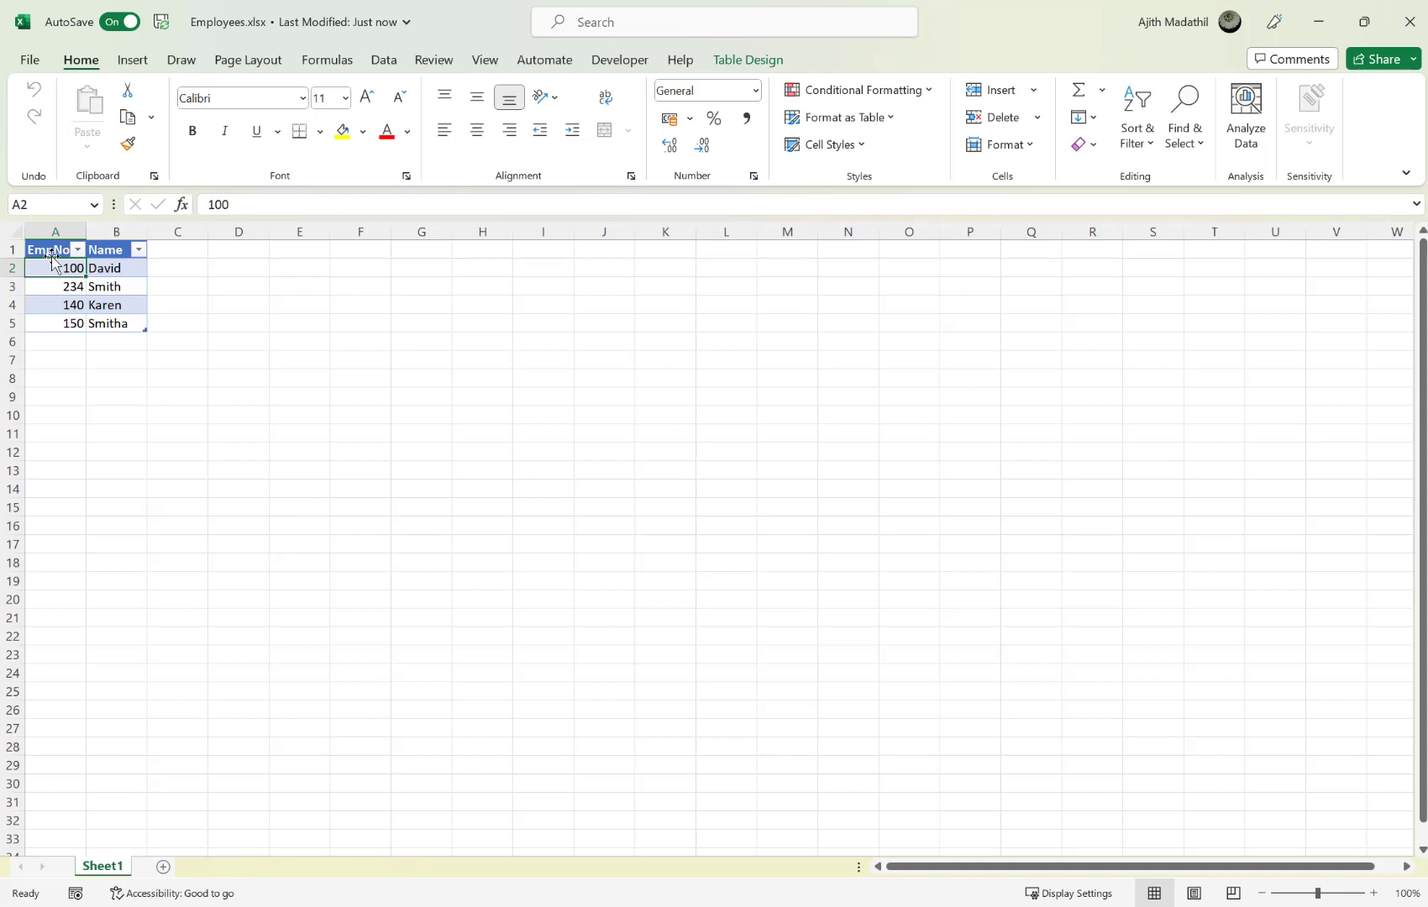
pyautogui.click(105, 249)
pyautogui.click(55, 267)
pyautogui.click(105, 268)
pyautogui.click(52, 288)
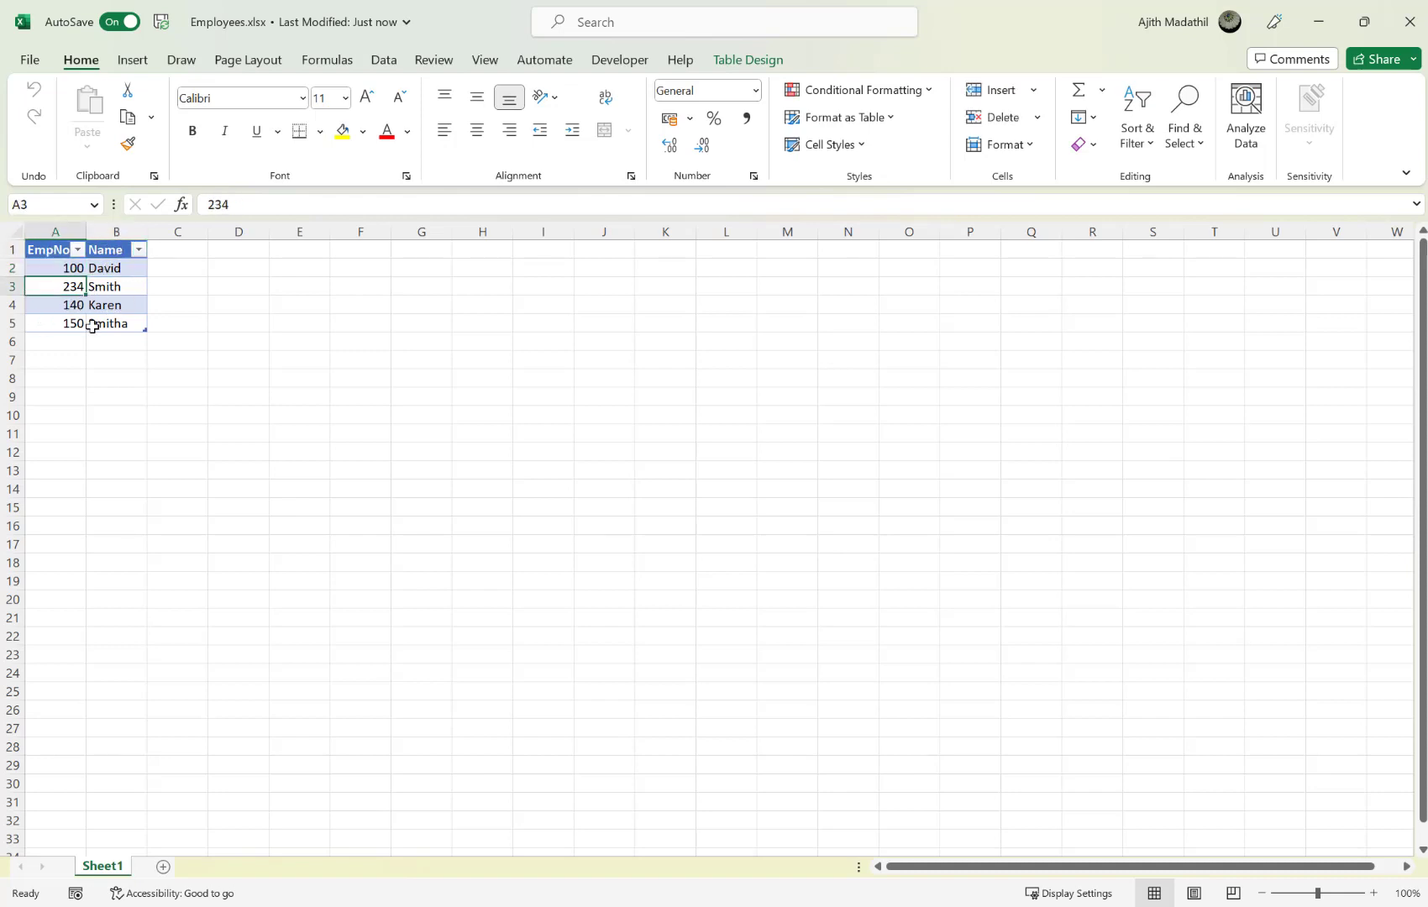
pyautogui.click(1404, 31)
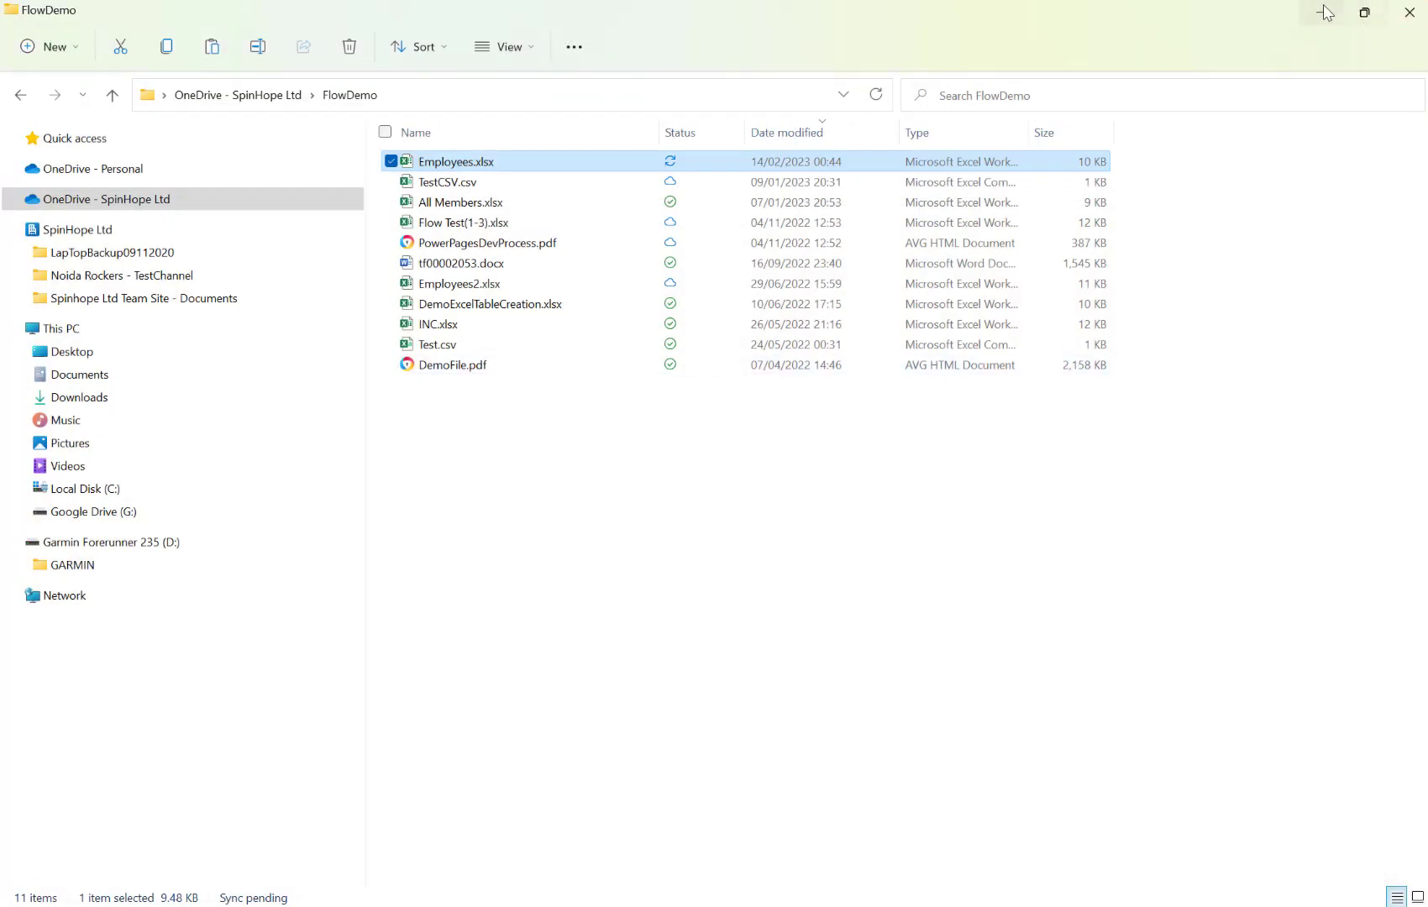
pyautogui.click(1324, 12)
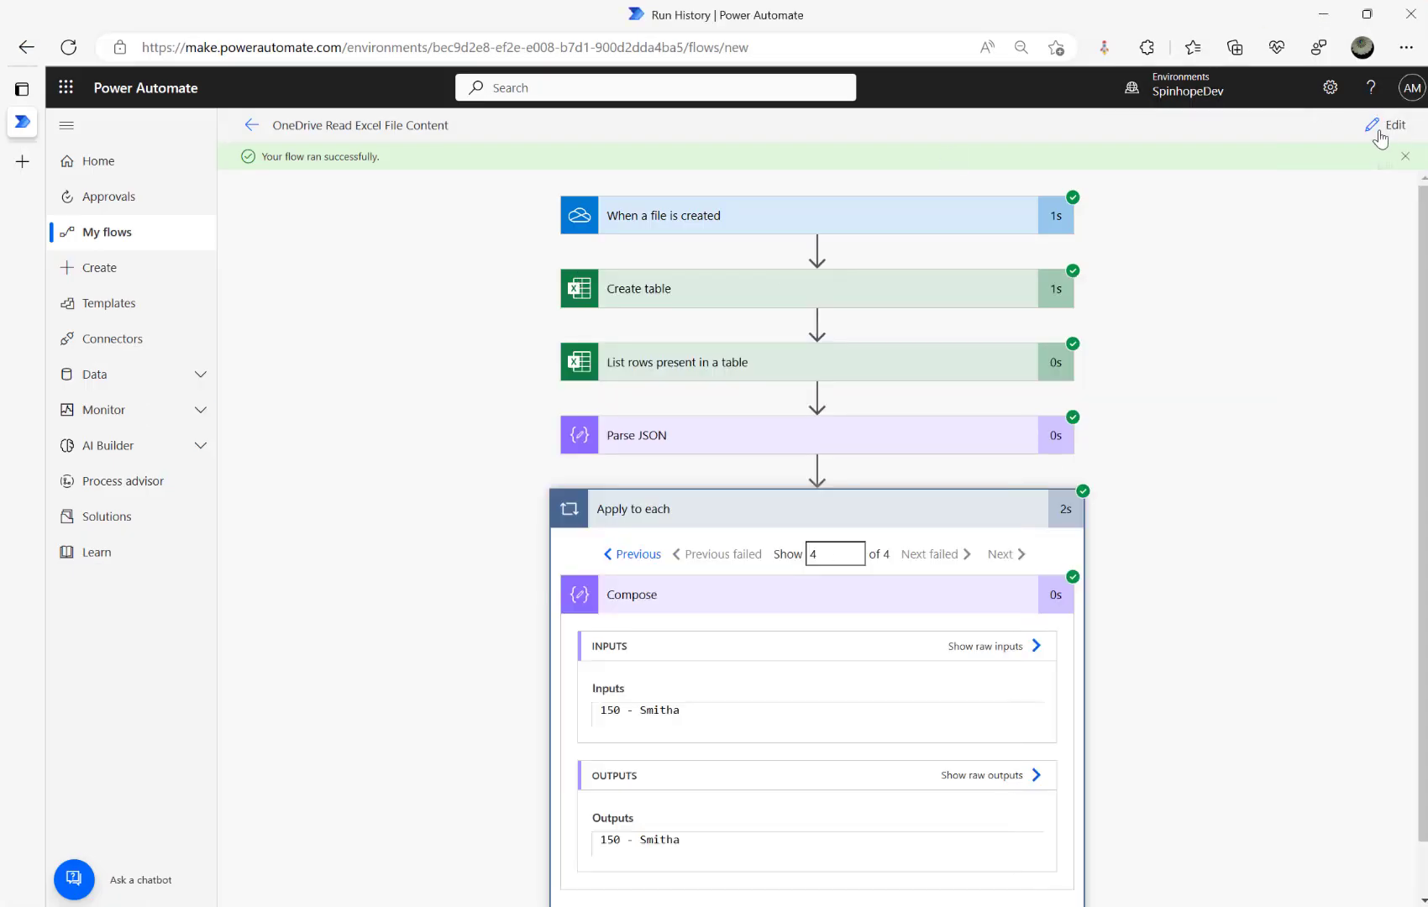
# Open the flow editor, expand the /FlowDemo trigger, and review the Table range formula.
pyautogui.click(1380, 127)
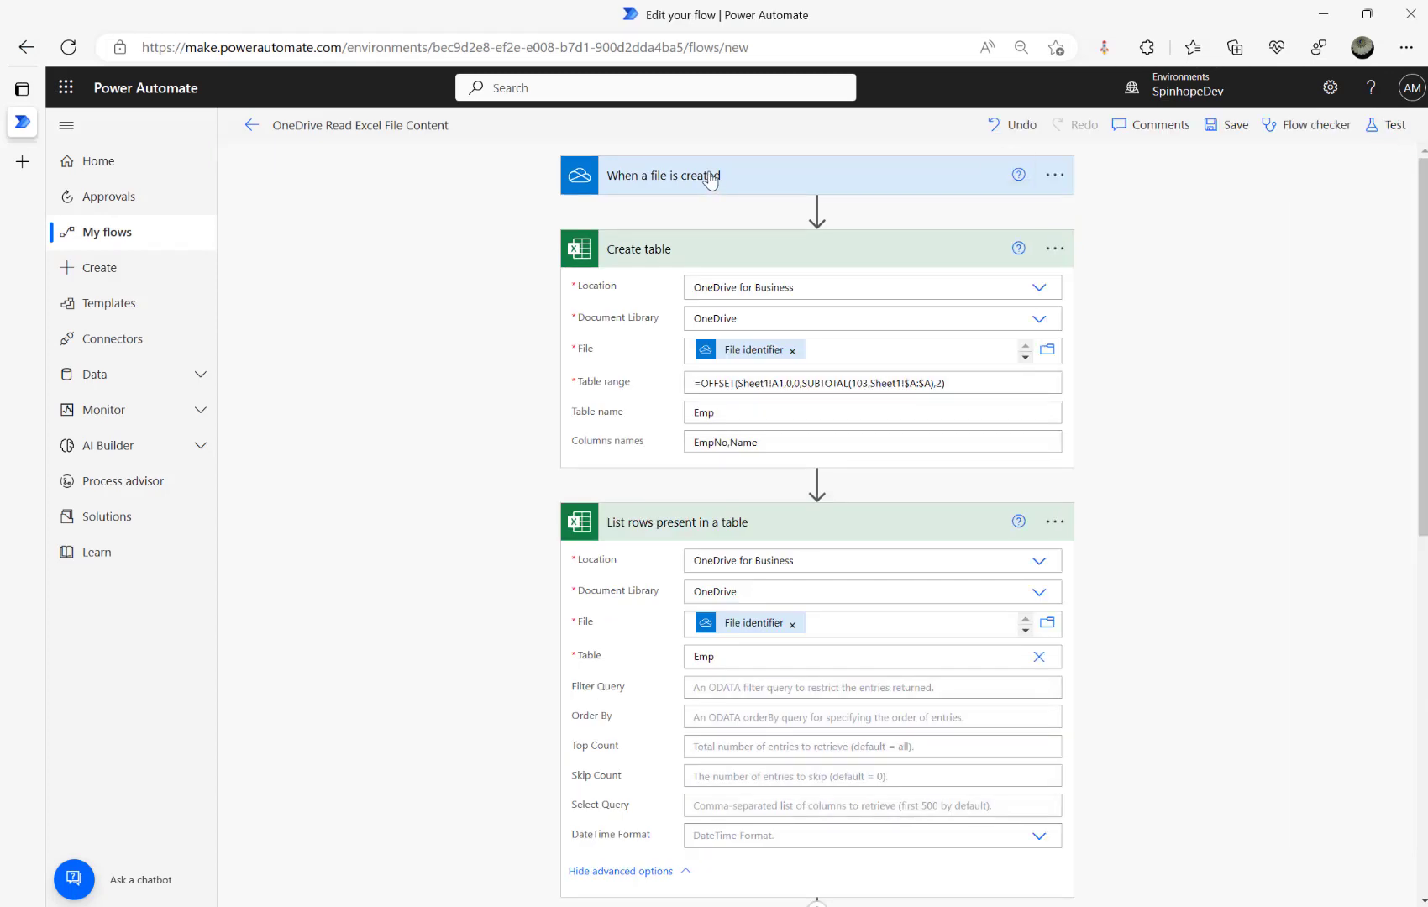
pyautogui.click(709, 179)
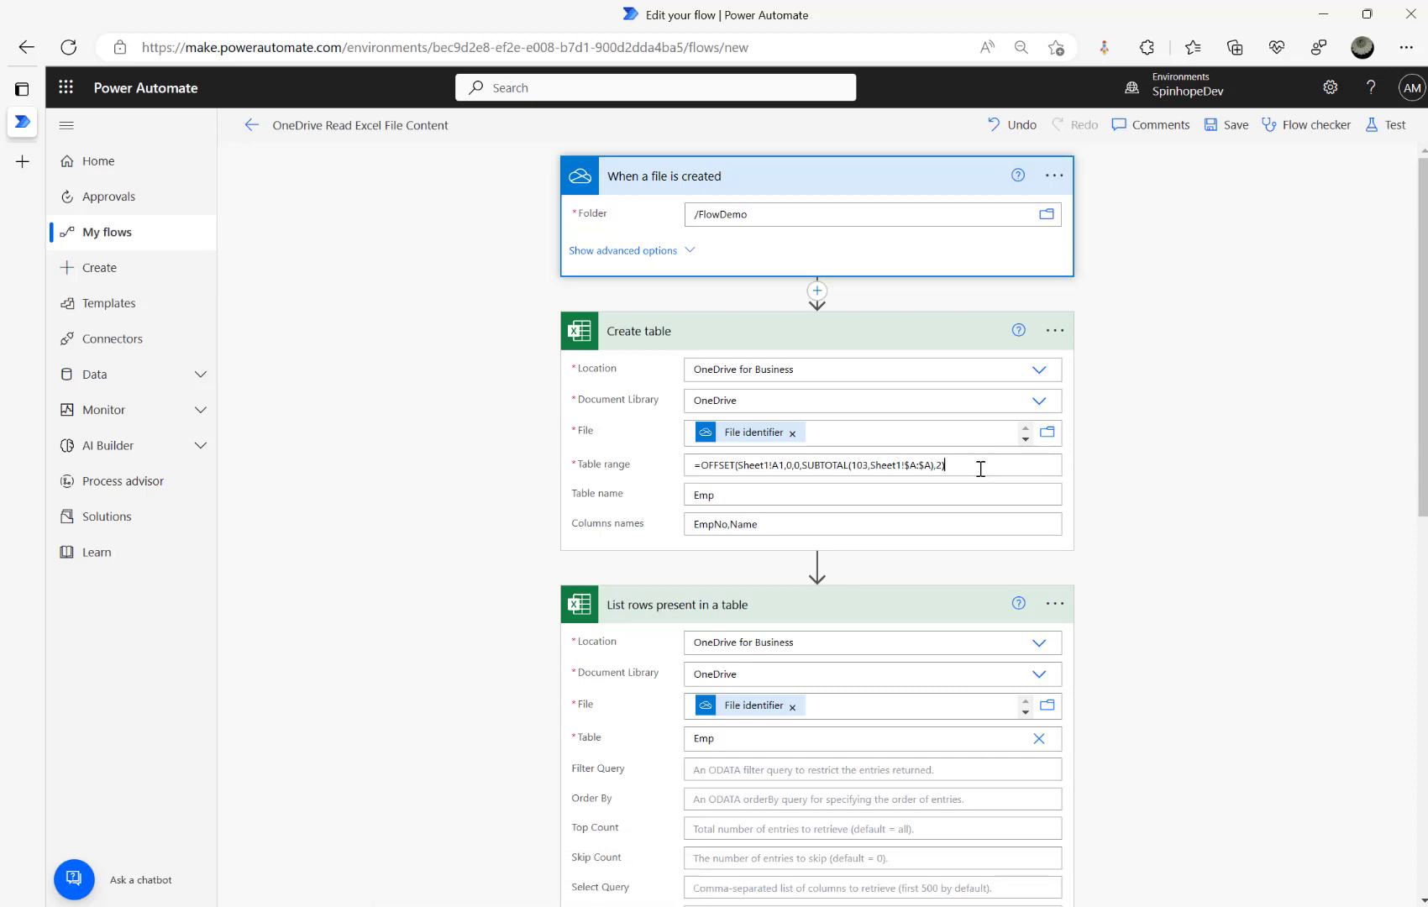
pyautogui.moveTo(979, 469); pyautogui.dragTo(590, 467)
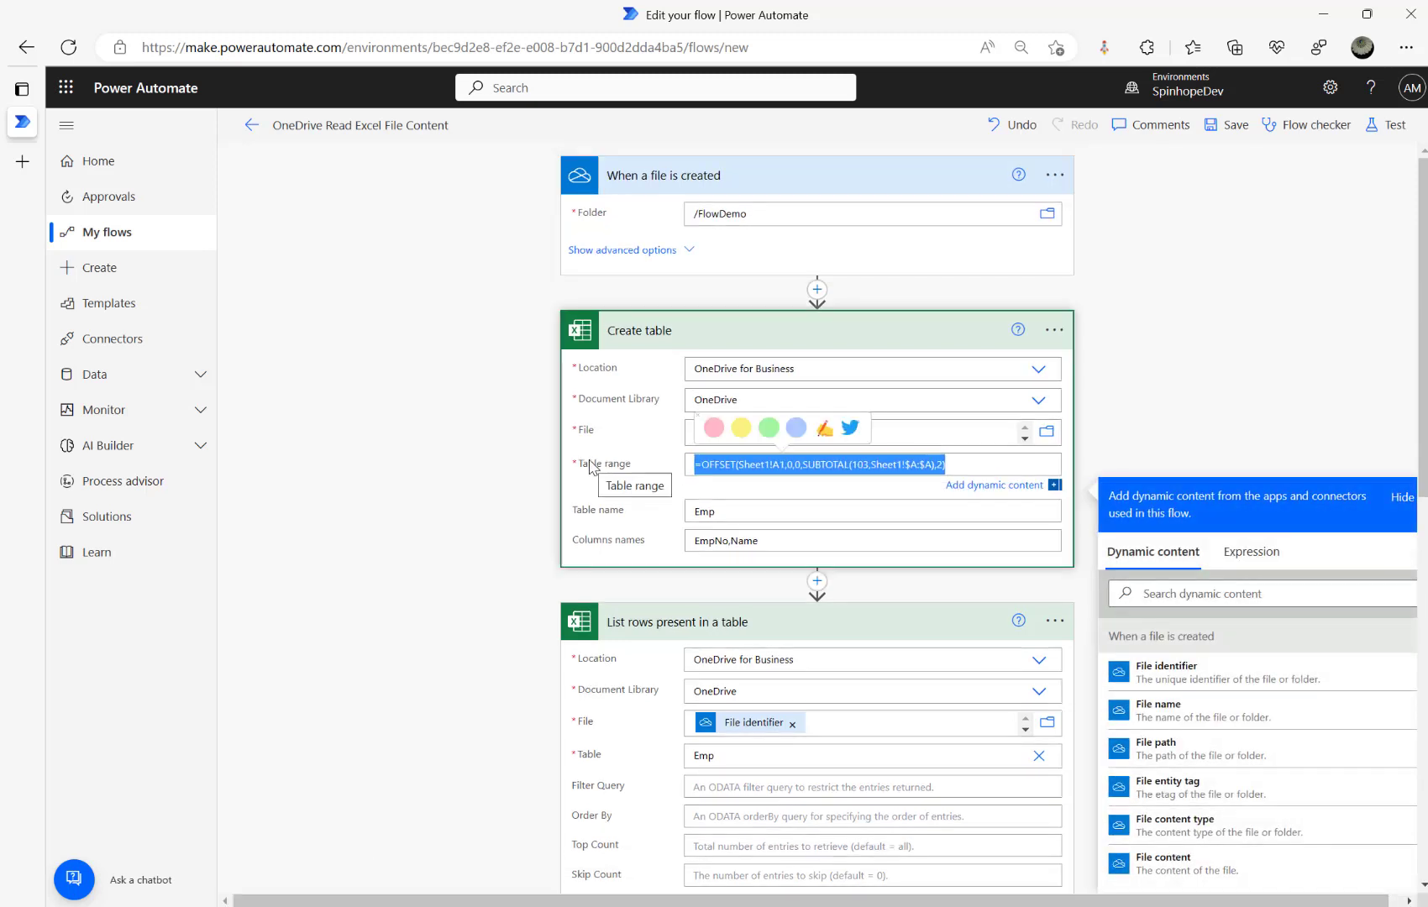
pyautogui.click(469, 519)
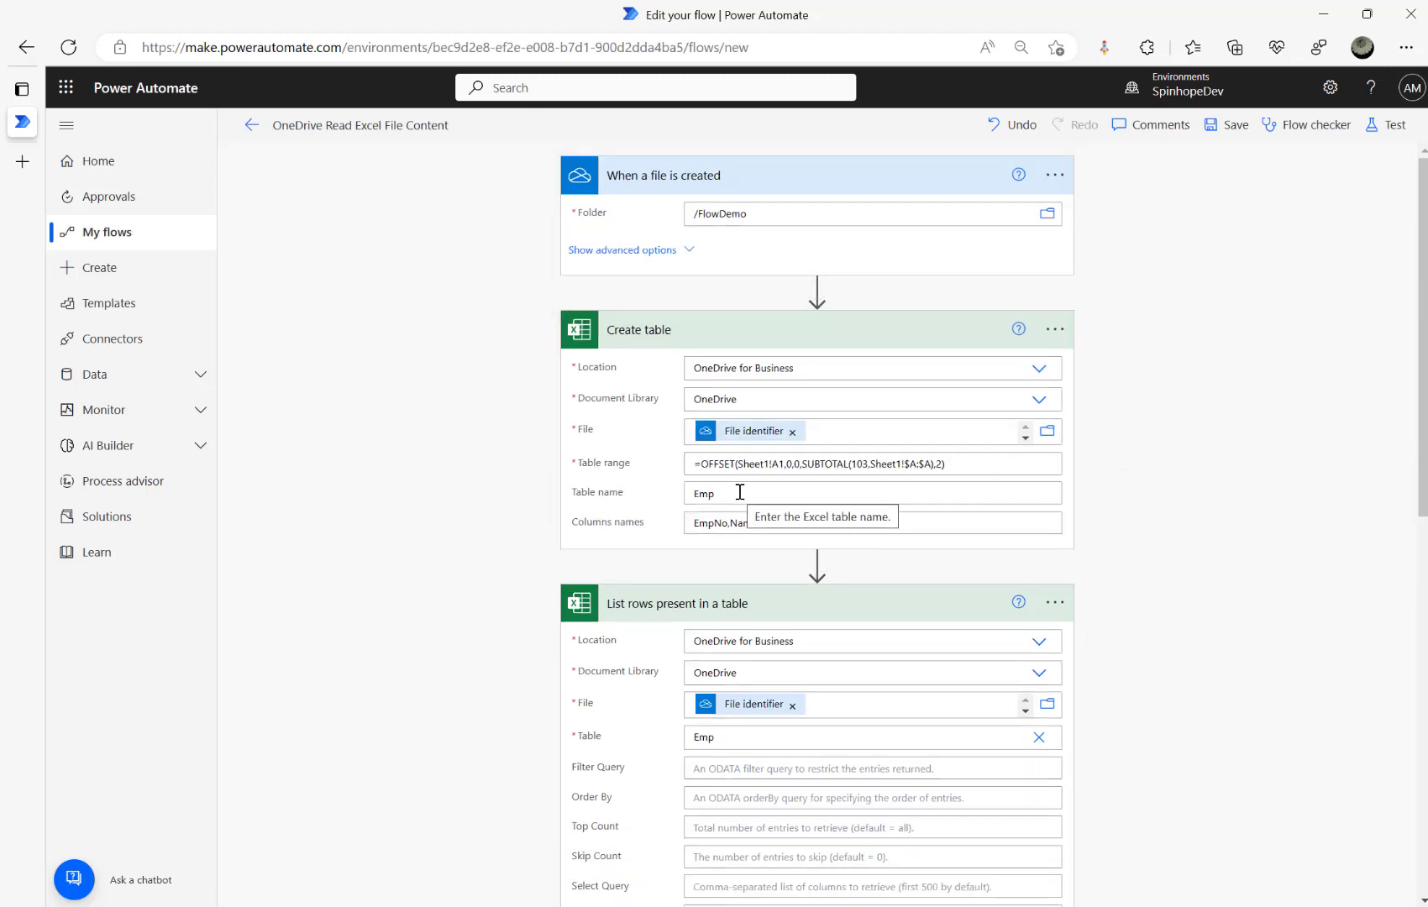
# Review the EmpNo,Name column names and scroll down to the Compose step.
pyautogui.moveTo(781, 523); pyautogui.dragTo(687, 523)
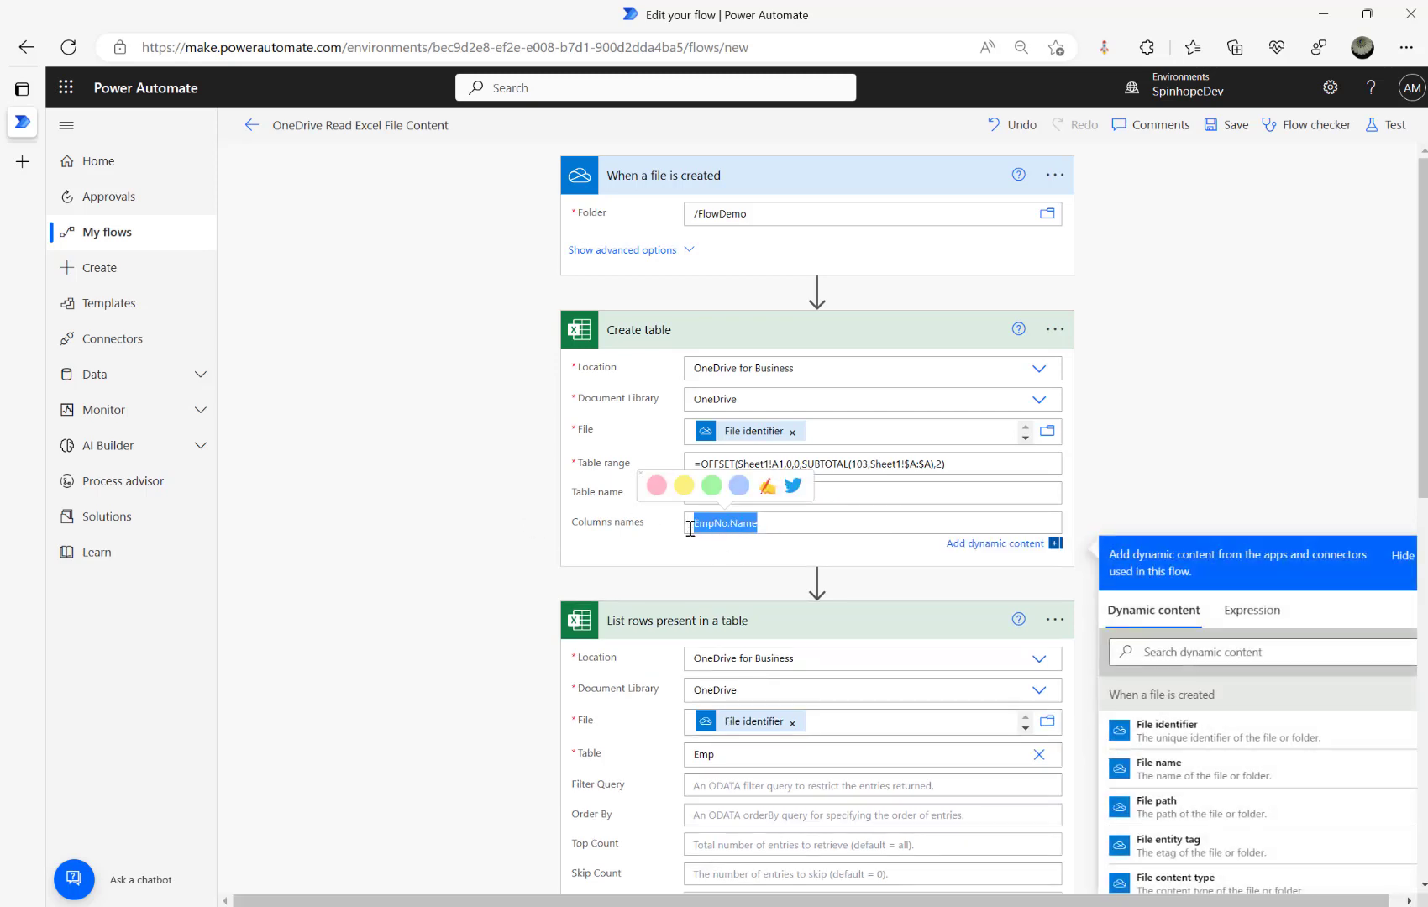
pyautogui.click(485, 560)
pyautogui.scroll(-4, 485, 560)
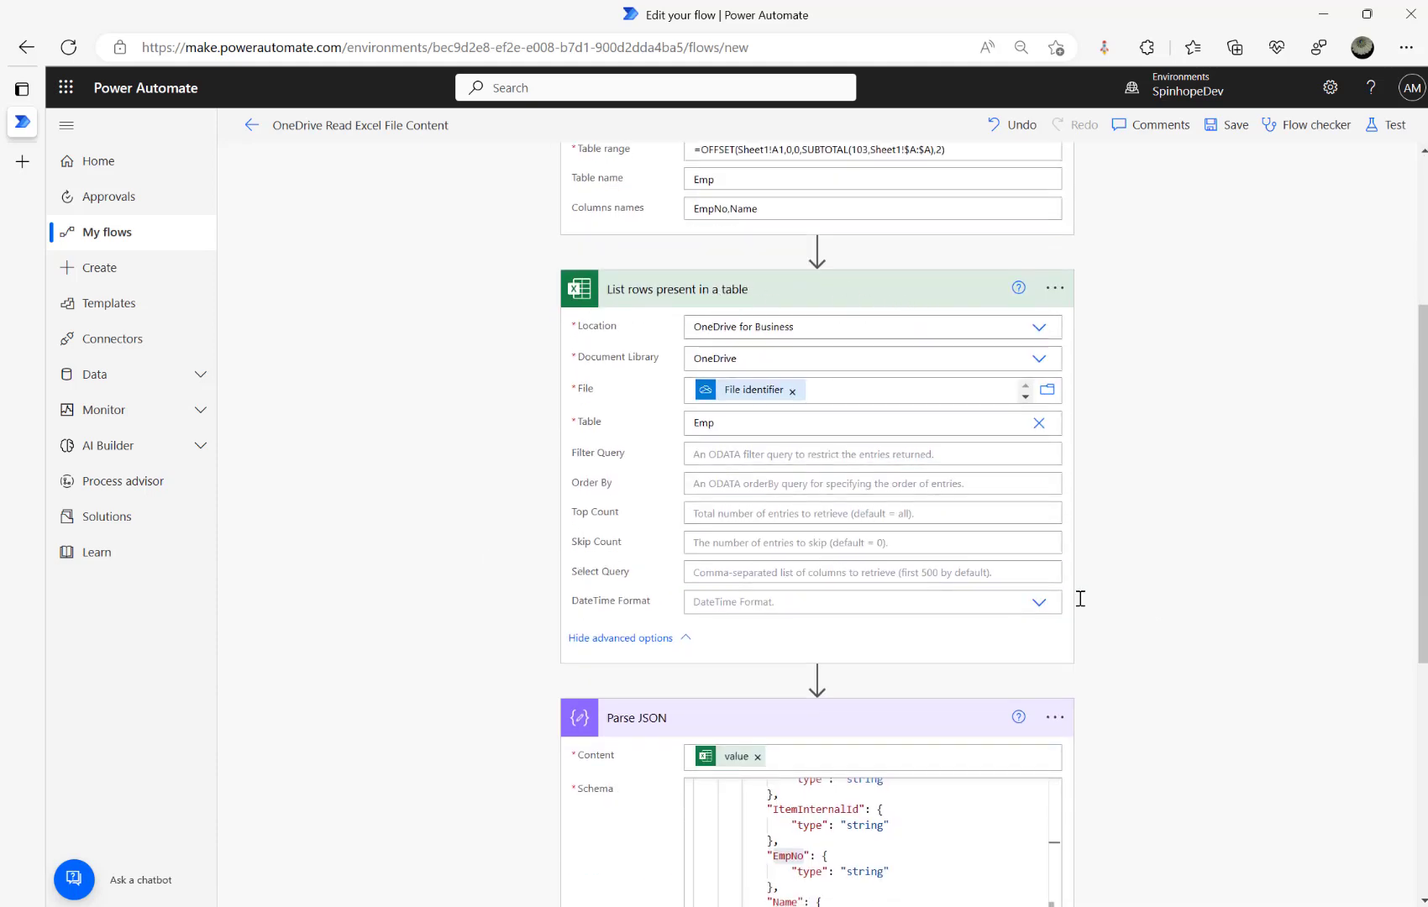
pyautogui.scroll(-2, 769, 542)
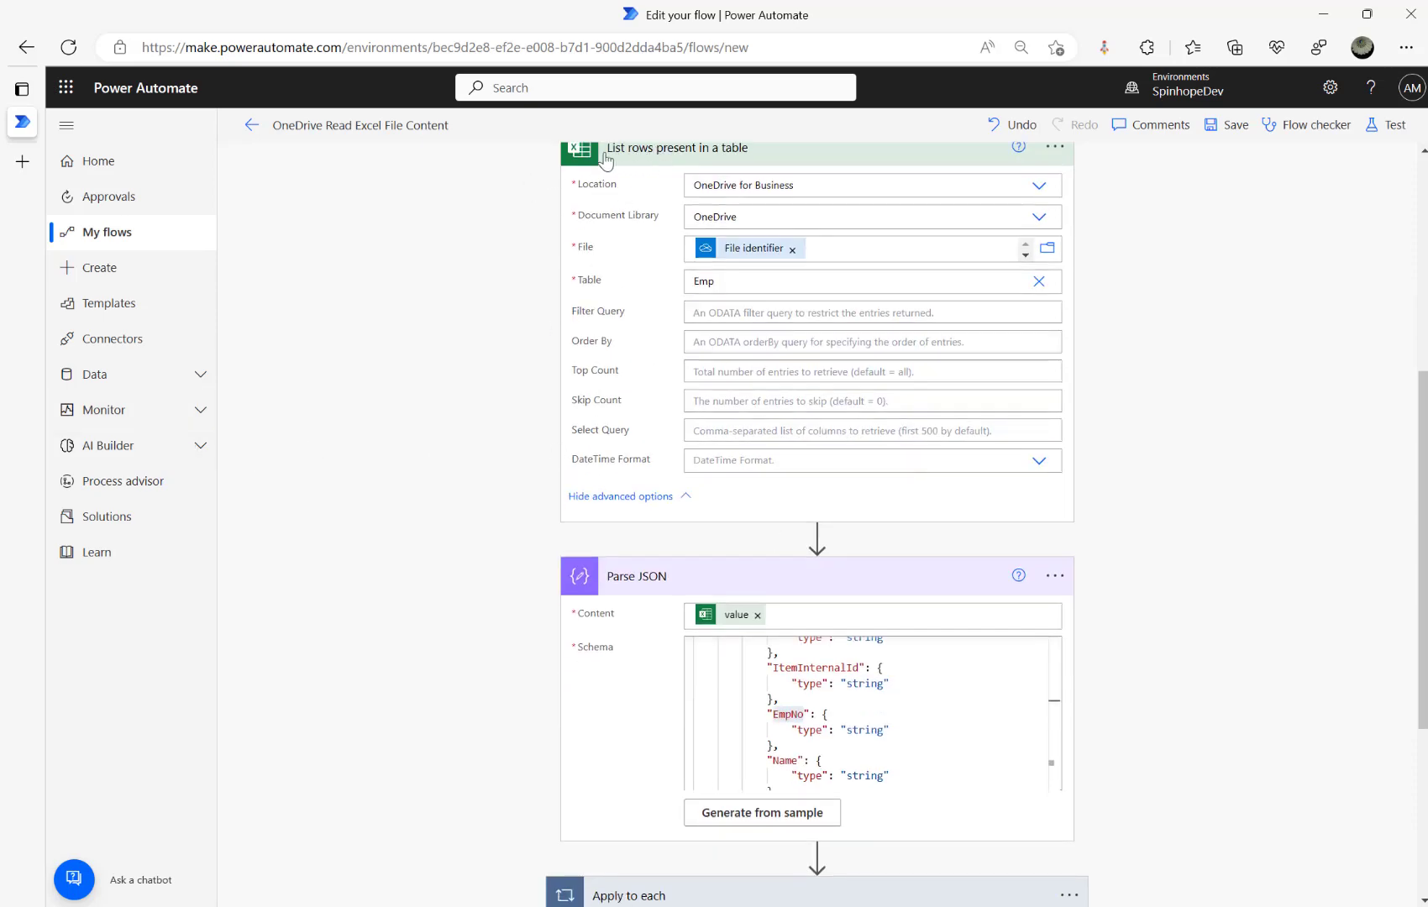
pyautogui.scroll(-3, 424, 544)
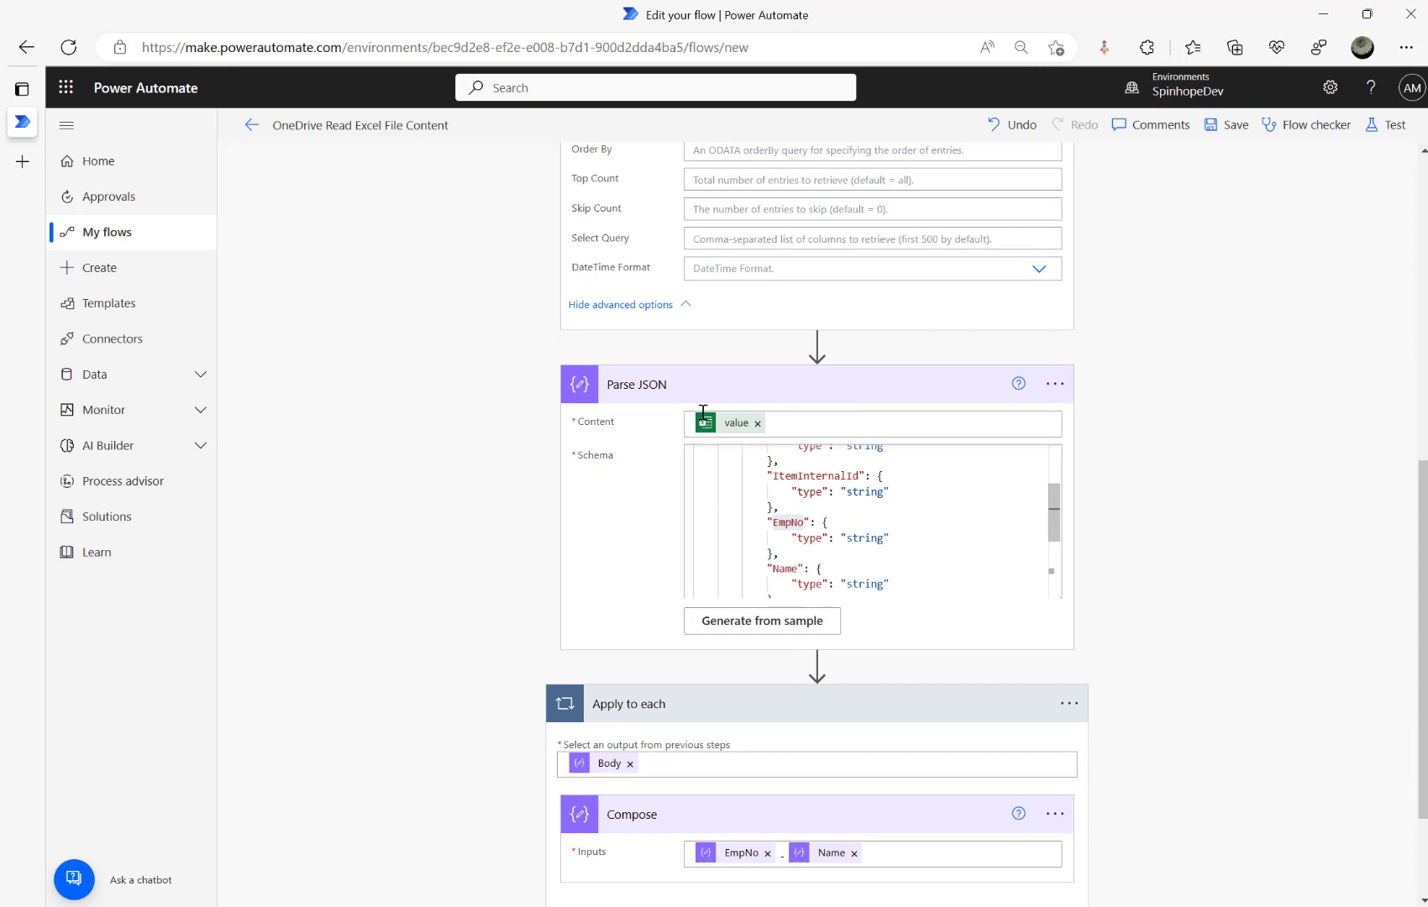
pyautogui.scroll(-2, 760, 515)
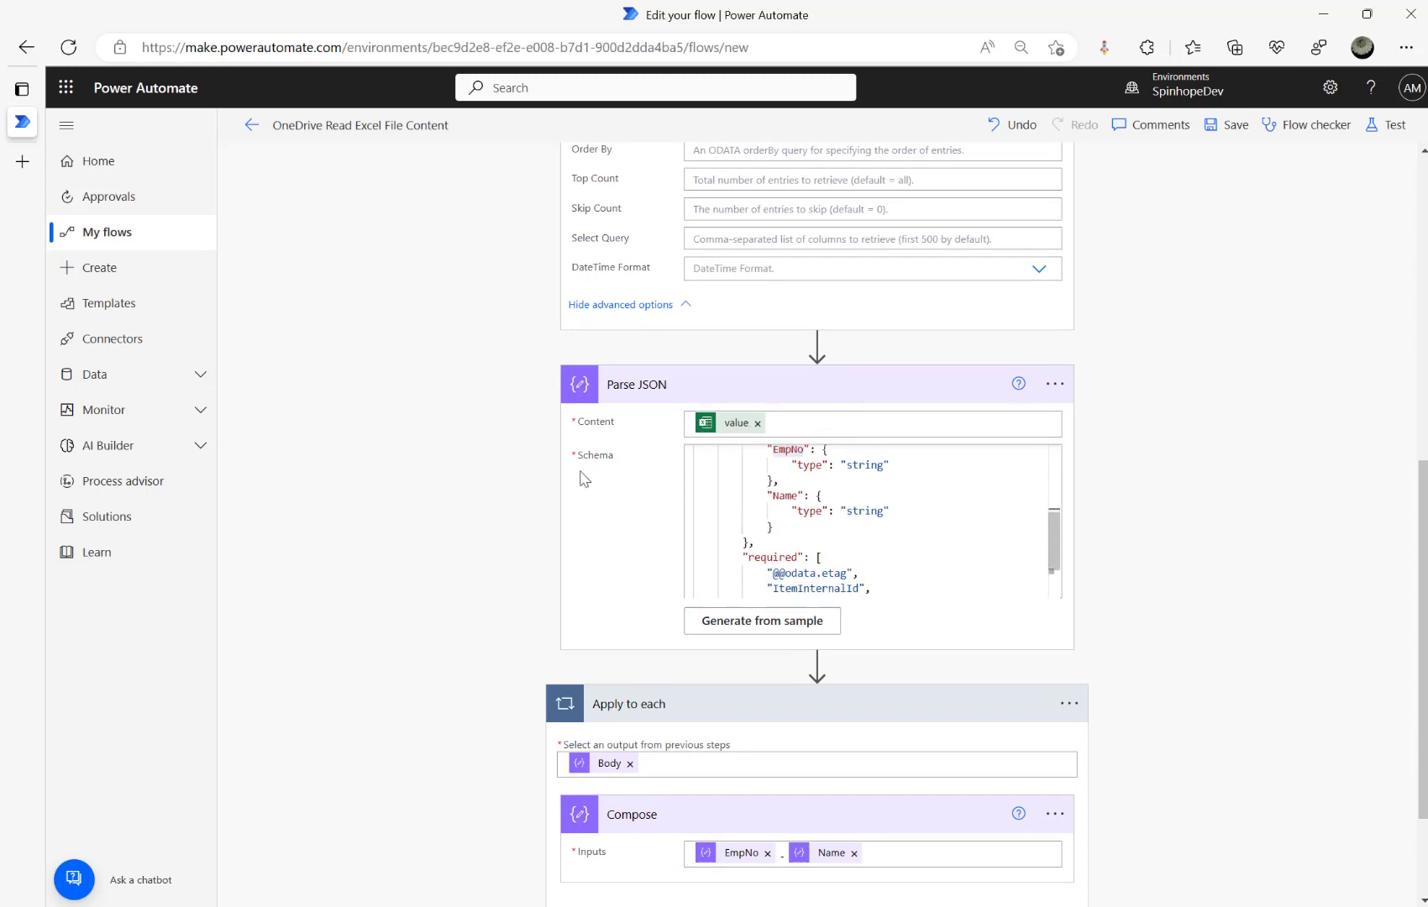
pyautogui.scroll(-3, 525, 509)
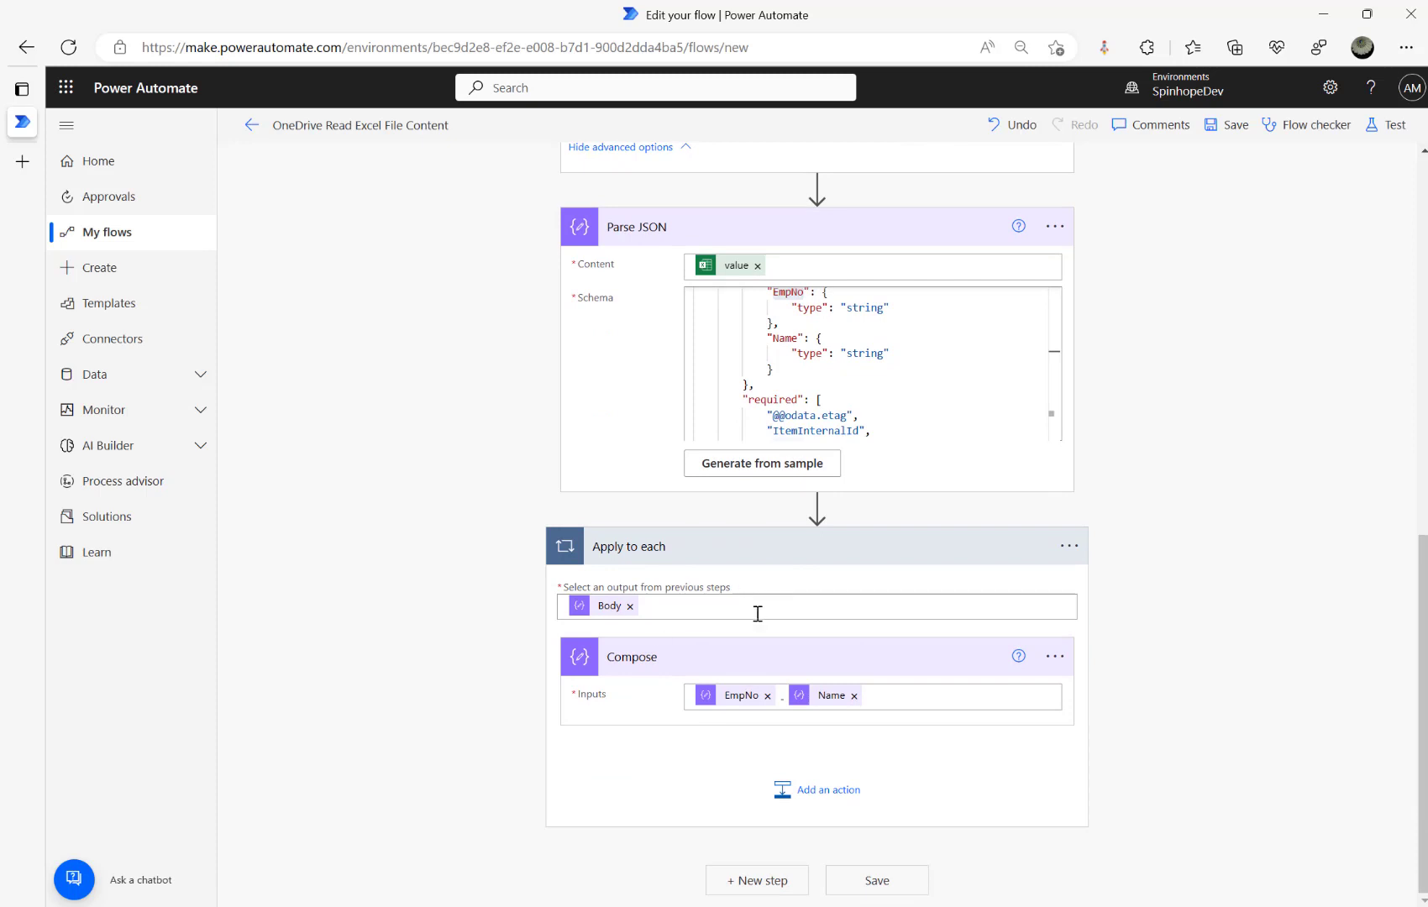